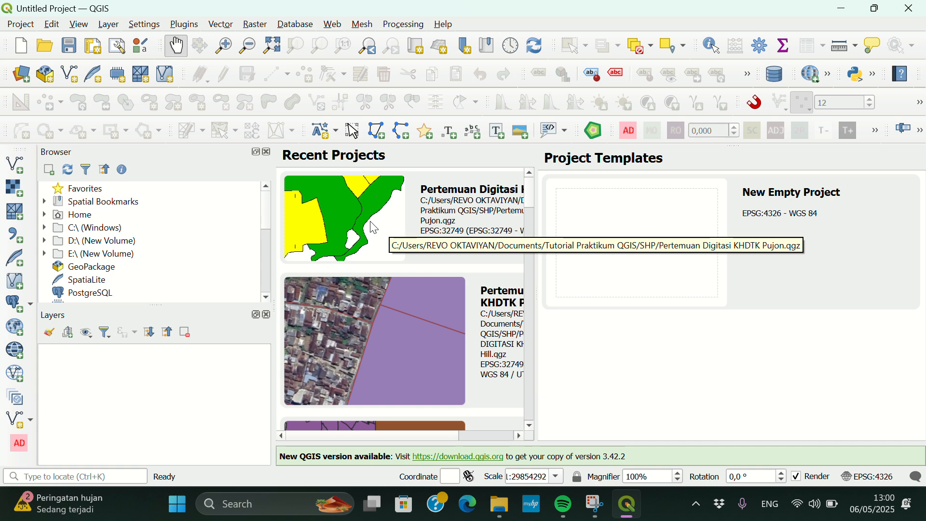
# Open the recent project Pertemuan Digitasi KHDTK Pujon and dismiss its version notice
pyautogui.doubleClick(347, 214)
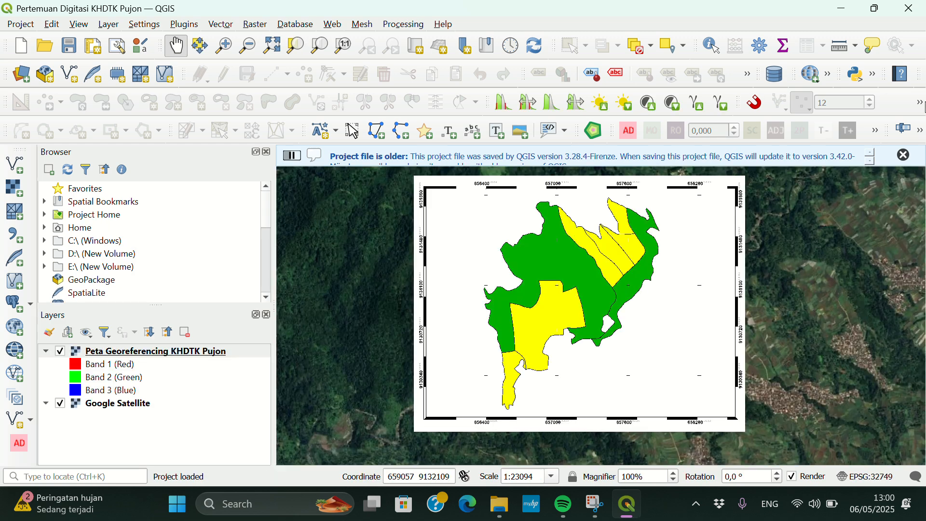
pyautogui.click(904, 156)
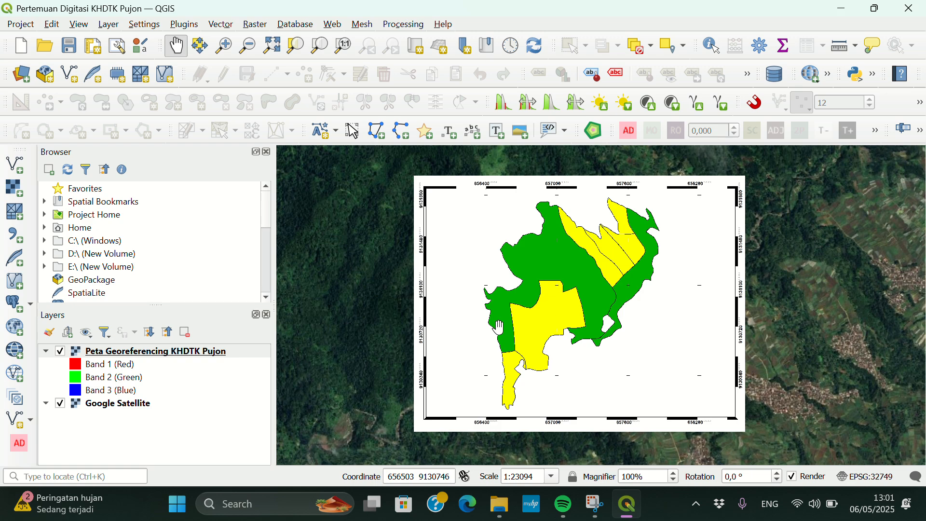
# Locate the built-up area around the round blue-roofed building on the satellite map and hide the Peta Georeferencing KHDTK Pujon layer
pyautogui.scroll(-3, 499, 328)
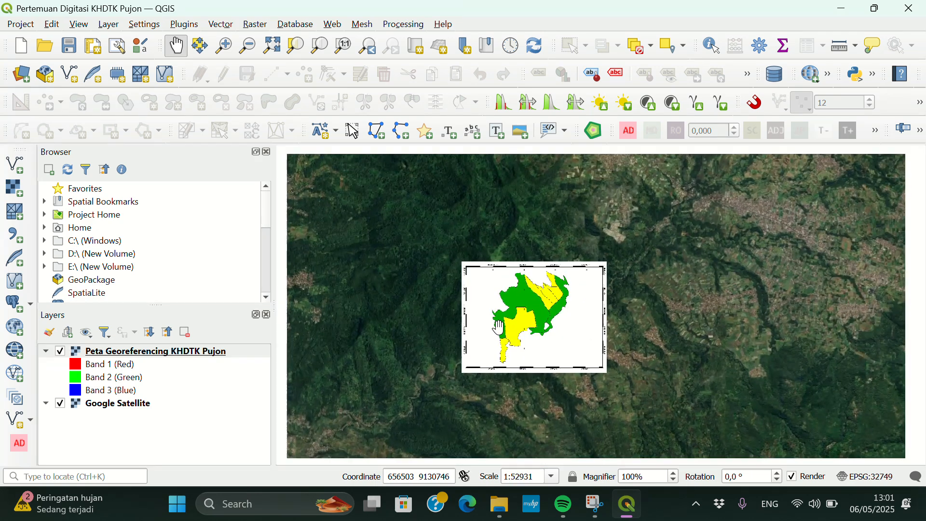
pyautogui.scroll(-3, 499, 328)
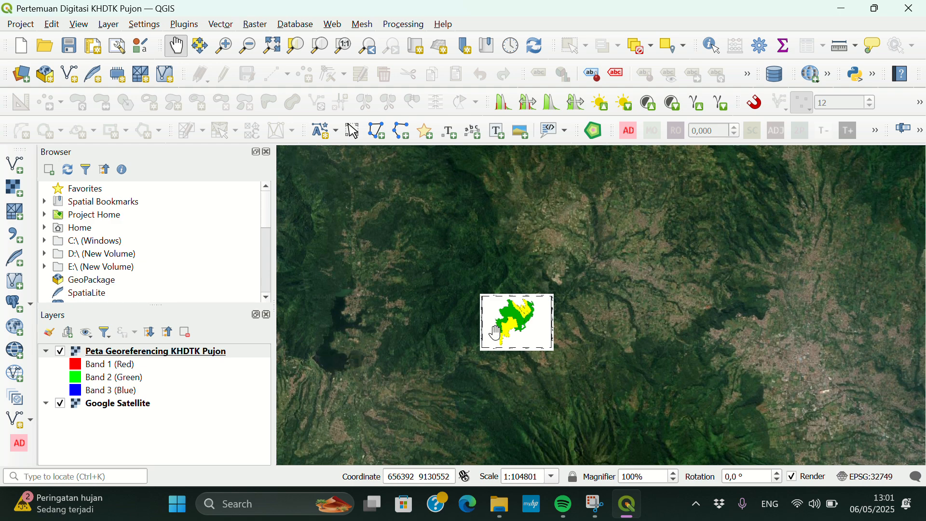
pyautogui.scroll(-1, 497, 333)
pyautogui.scroll(-2, 497, 333)
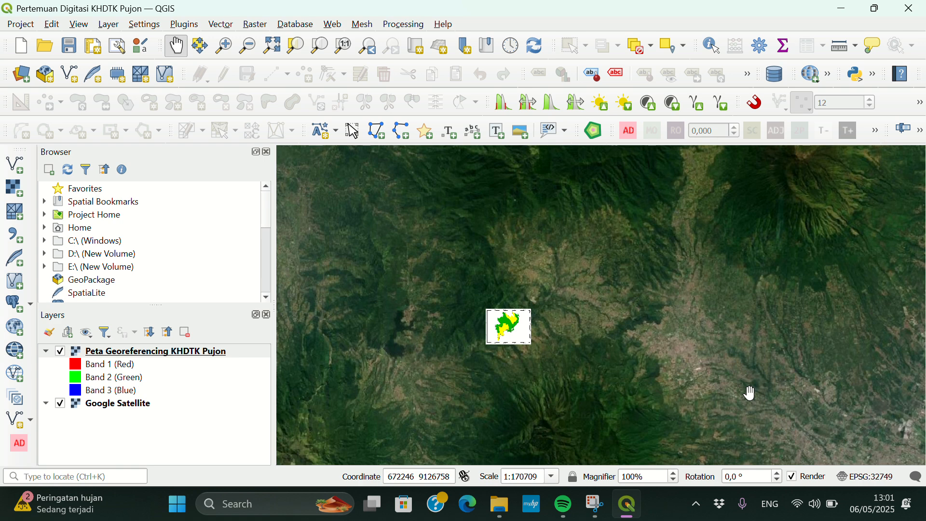
pyautogui.scroll(2, 750, 393)
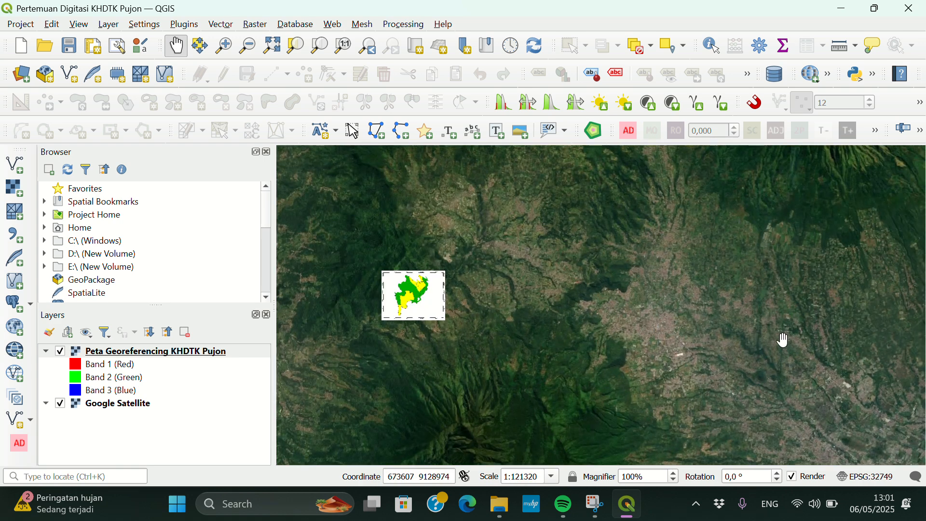
pyautogui.moveTo(761, 359); pyautogui.dragTo(714, 310)
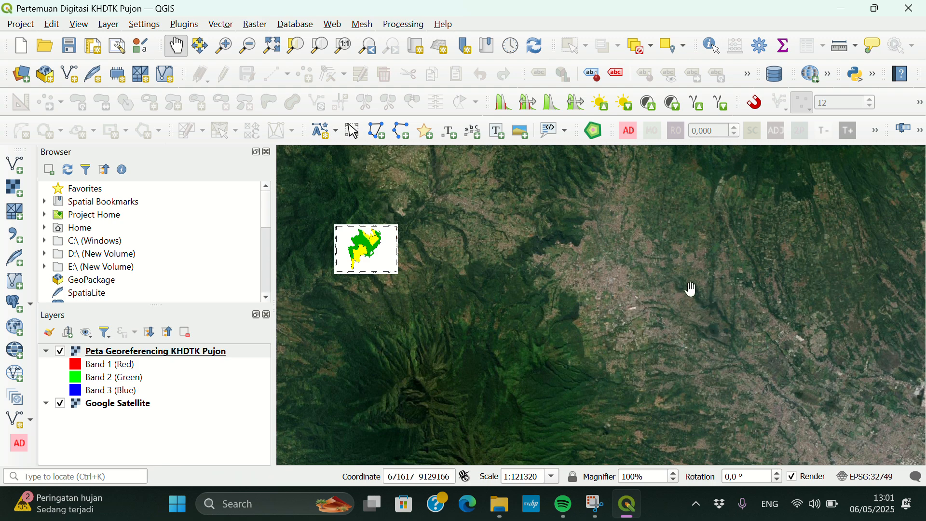
pyautogui.moveTo(663, 304); pyautogui.dragTo(607, 255)
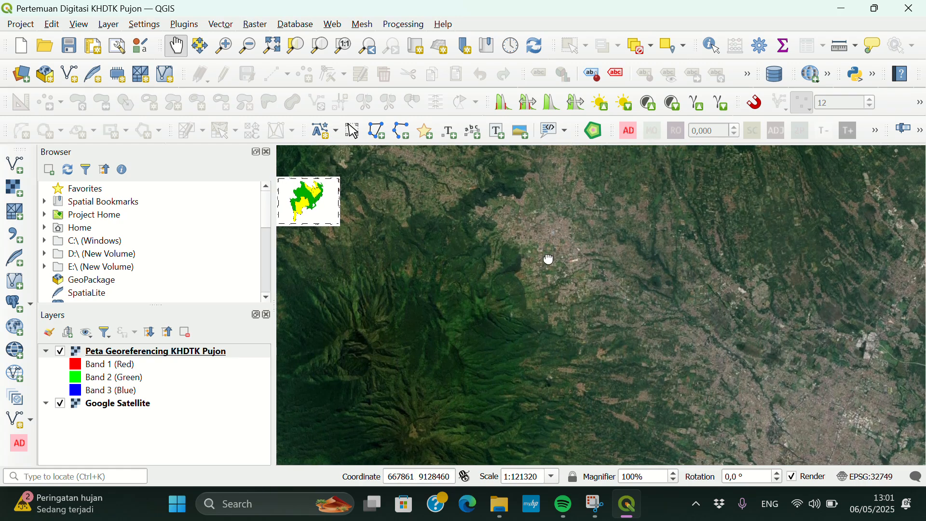
pyautogui.moveTo(549, 259); pyautogui.dragTo(509, 281)
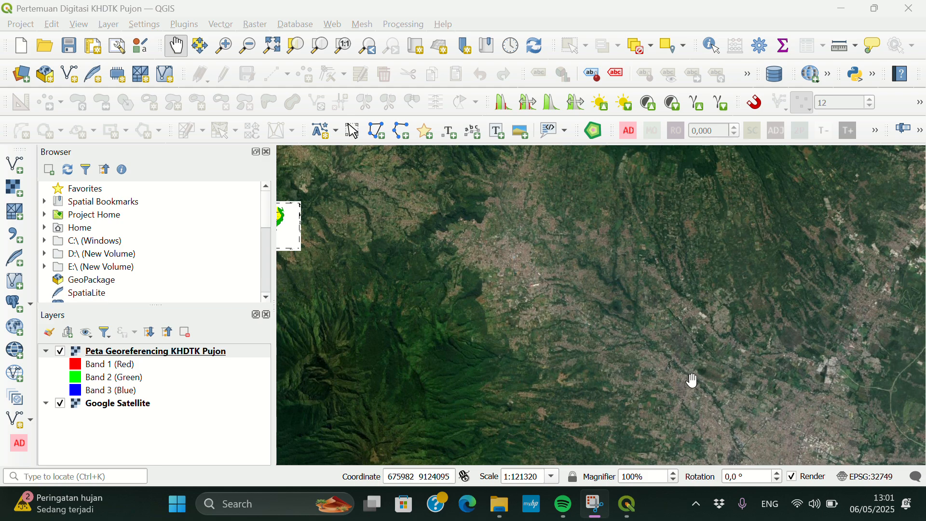
pyautogui.scroll(5, 692, 380)
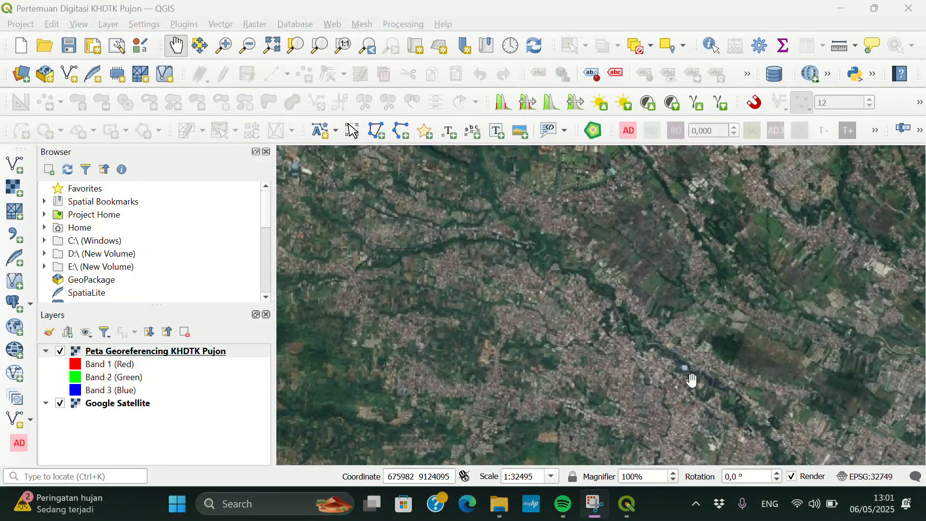
pyautogui.scroll(3, 691, 381)
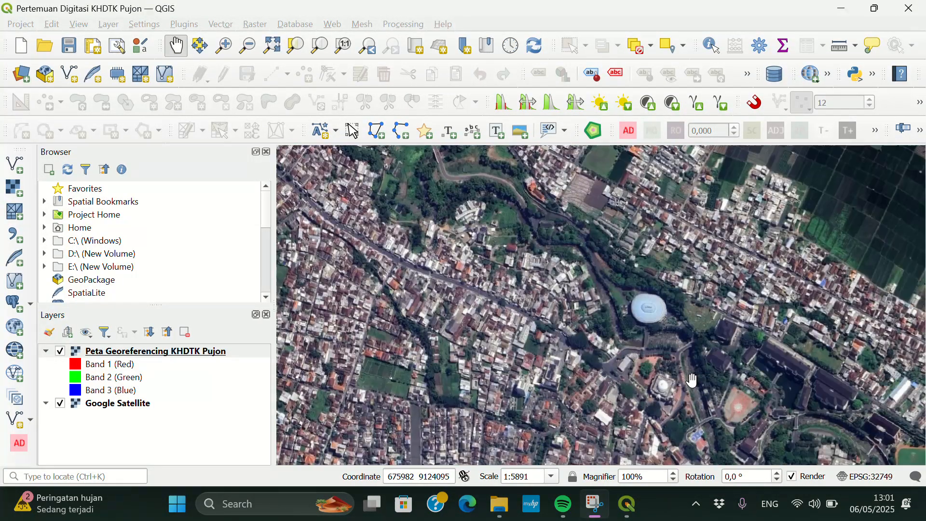
pyautogui.moveTo(692, 381); pyautogui.dragTo(499, 269)
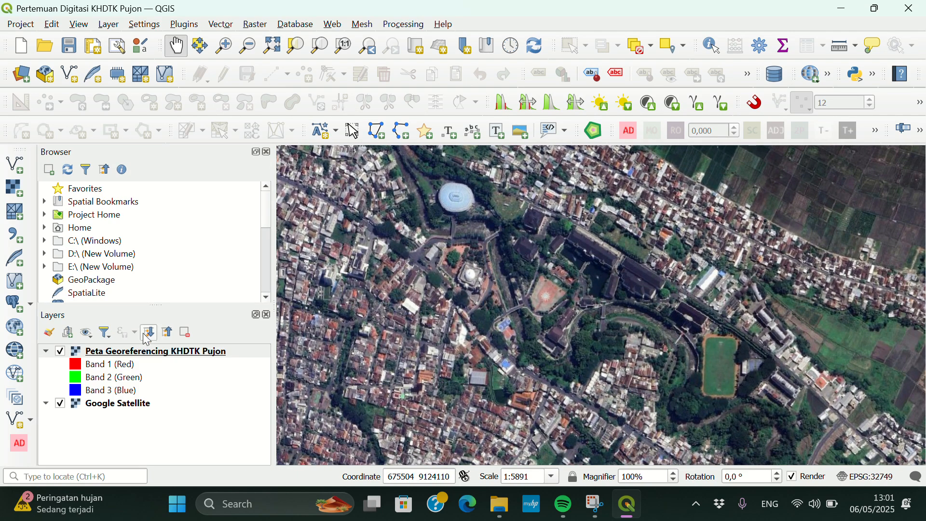
pyautogui.click(63, 353)
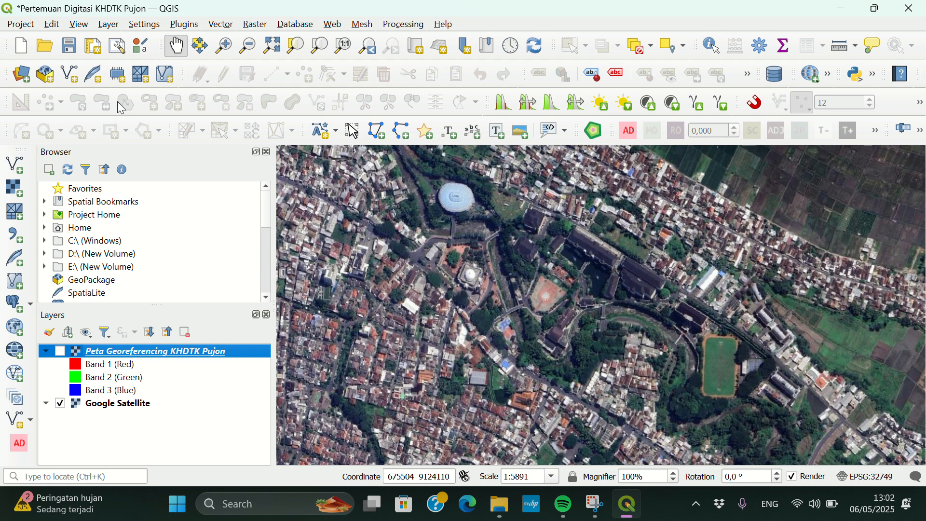
# Set up a new shapefile layer named Point with Point geometry and the project CRS EPSG:32749 - WGS 84 / UTM zone 49S
pyautogui.click(70, 75)
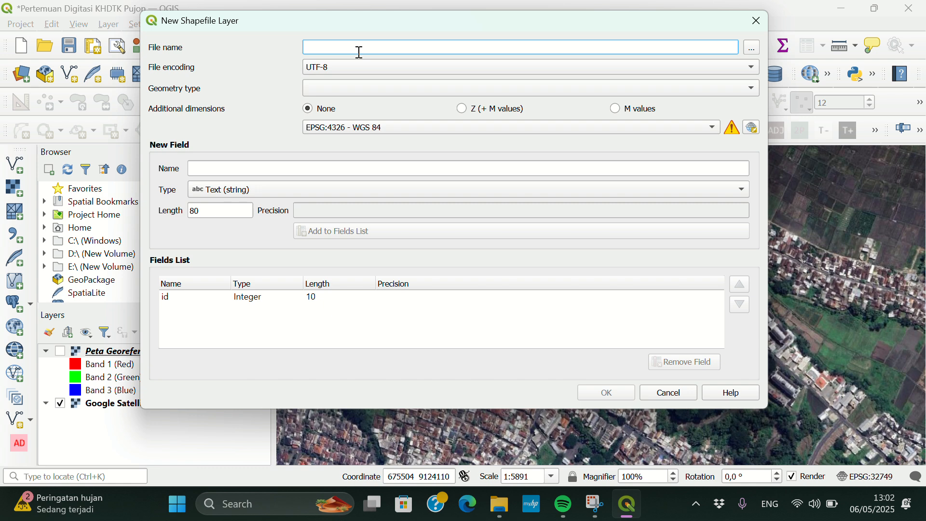
pyautogui.write('Point')
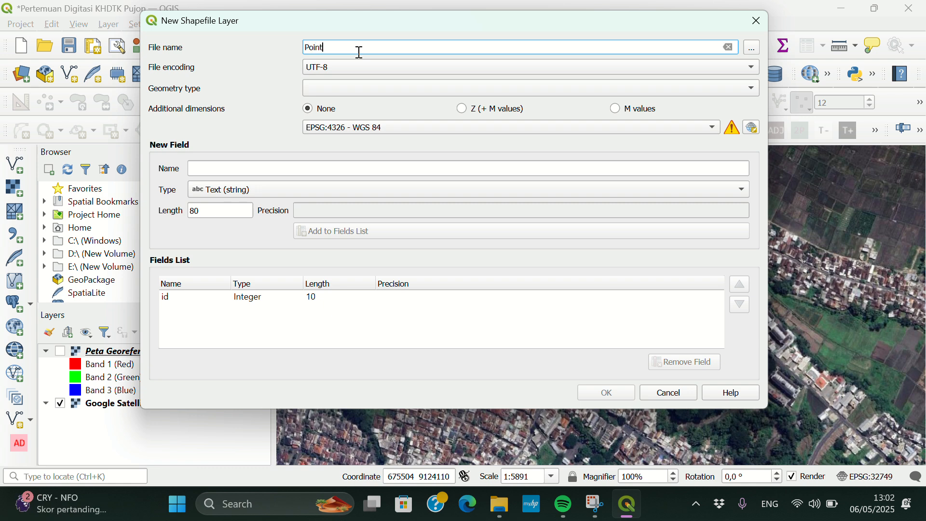
pyautogui.click(359, 89)
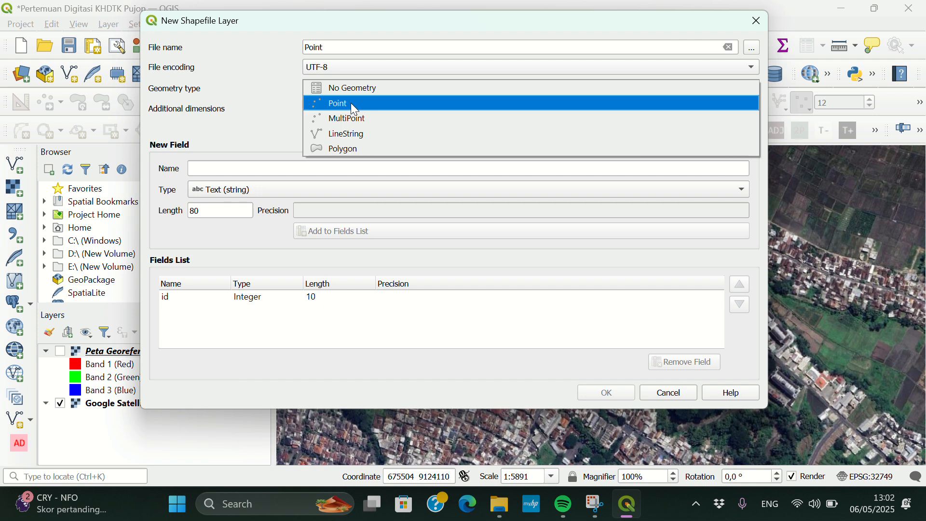
pyautogui.click(351, 103)
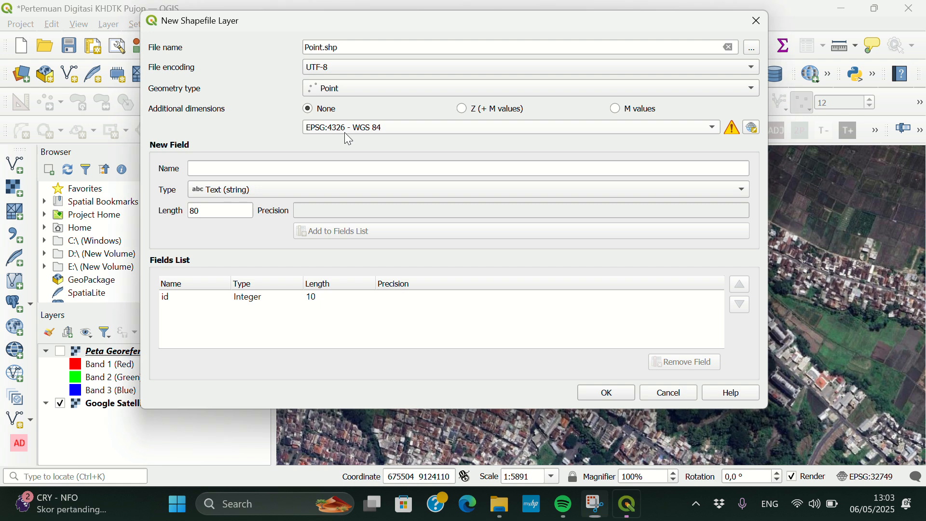
pyautogui.click(345, 131)
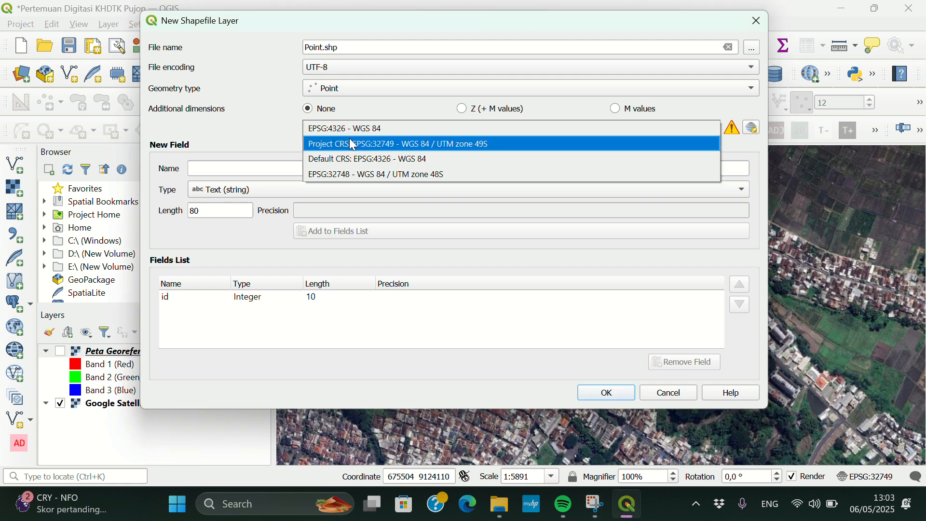
pyautogui.click(482, 142)
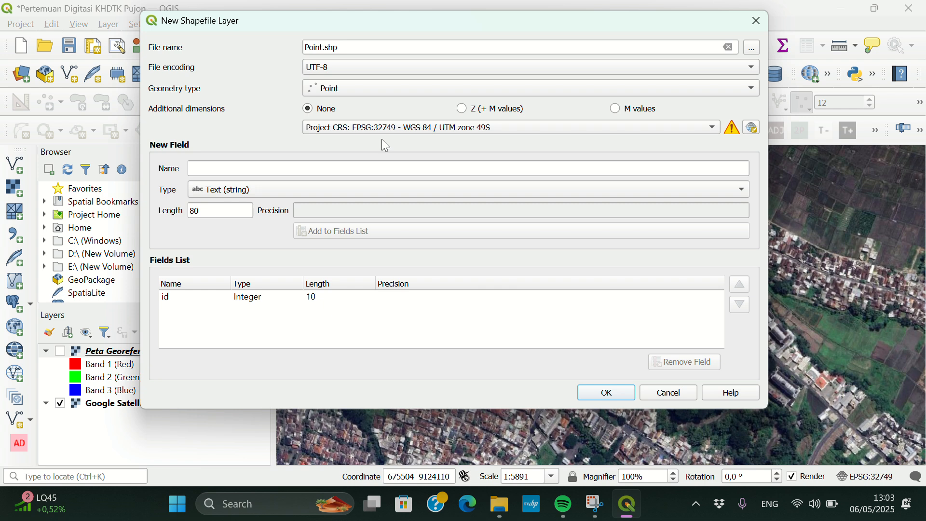
# Add a text field named Bangunan with length 80 and create the Point layer, overwriting the existing file
pyautogui.click(228, 168)
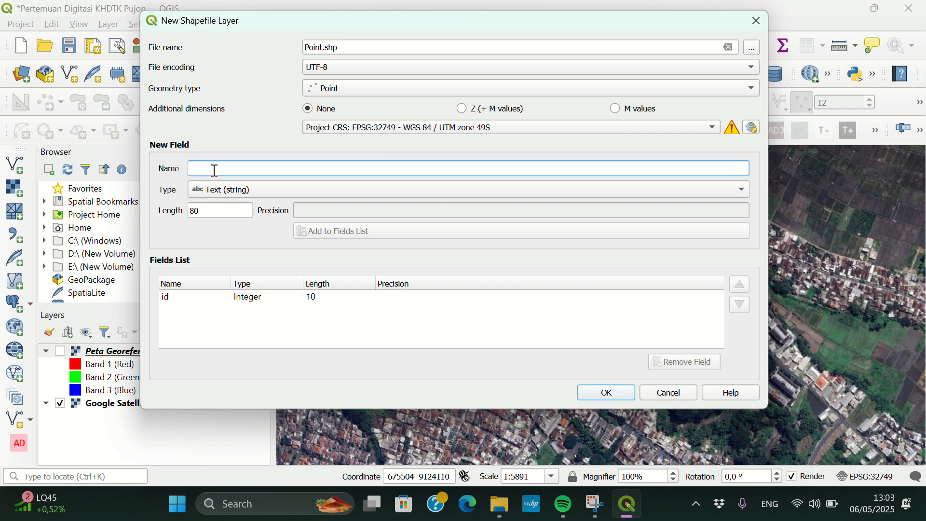
pyautogui.write('Bangunan')
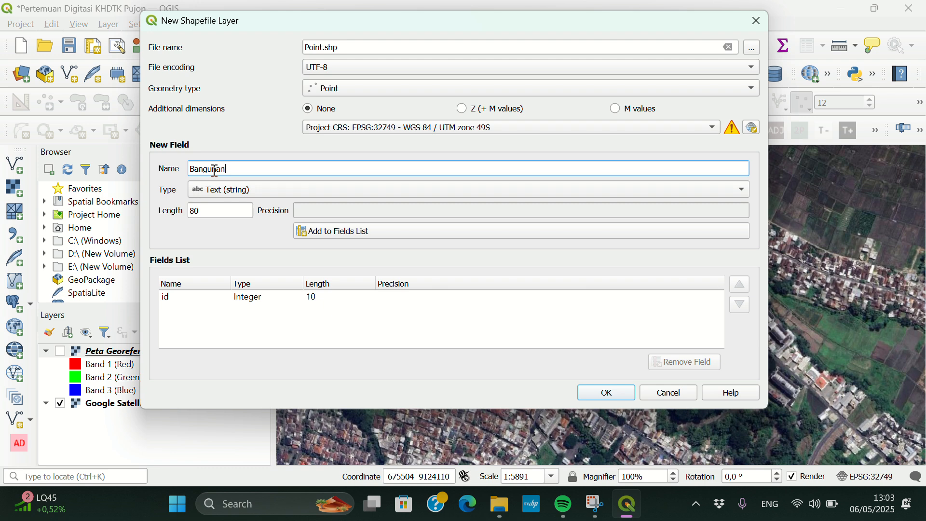
pyautogui.click(342, 234)
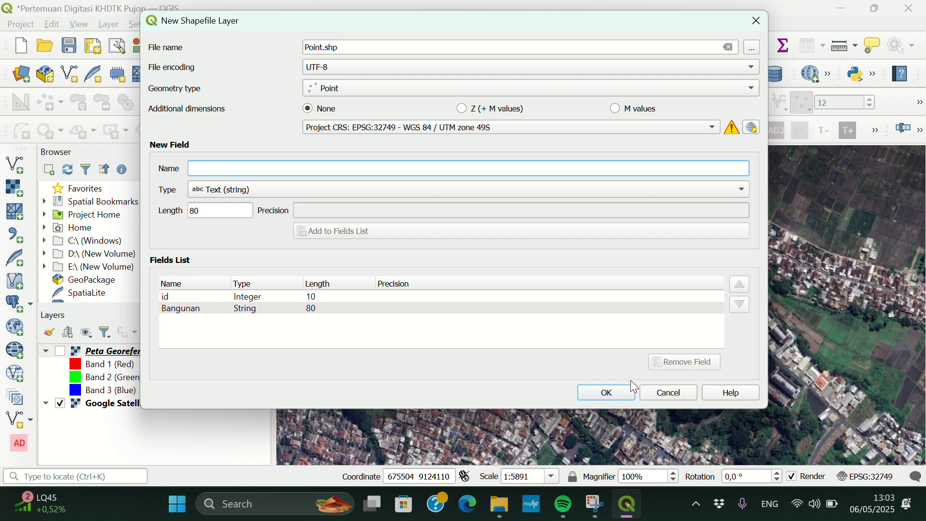
pyautogui.click(620, 391)
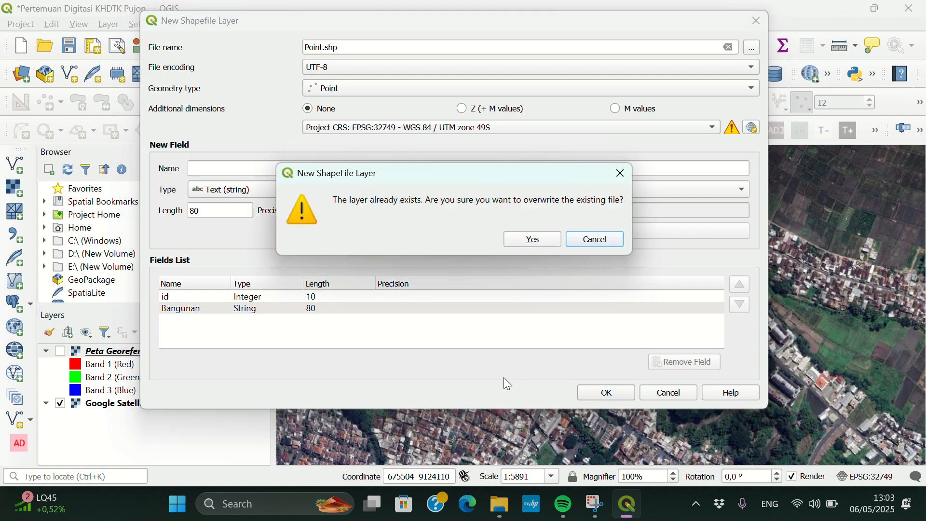
pyautogui.click(531, 240)
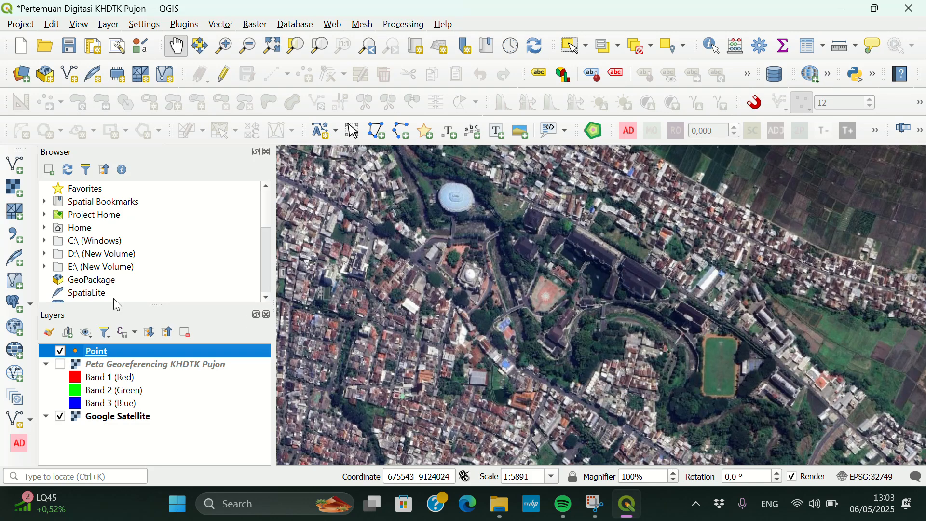
# Set up a new shapefile layer named Line with LineString geometry and the project CRS EPSG:32749 - WGS 84 / UTM zone 49S
pyautogui.click(70, 74)
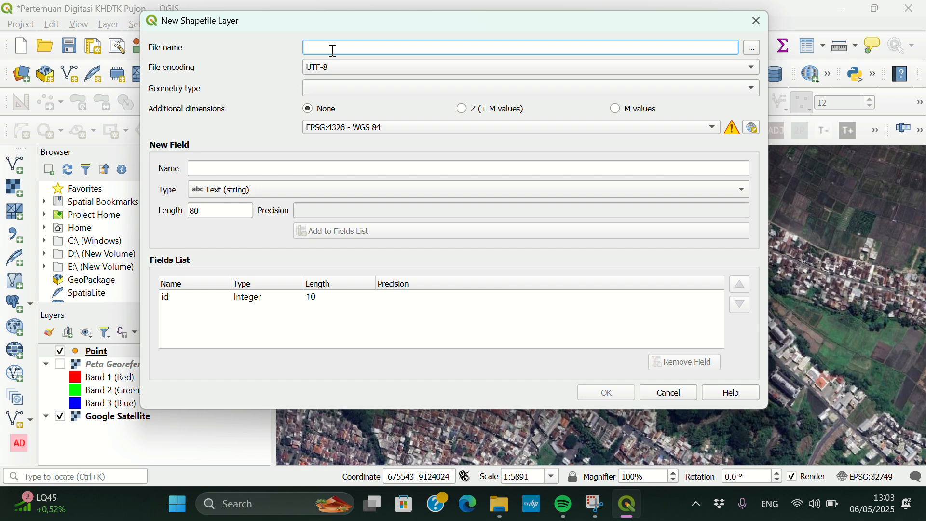
pyautogui.write('Line')
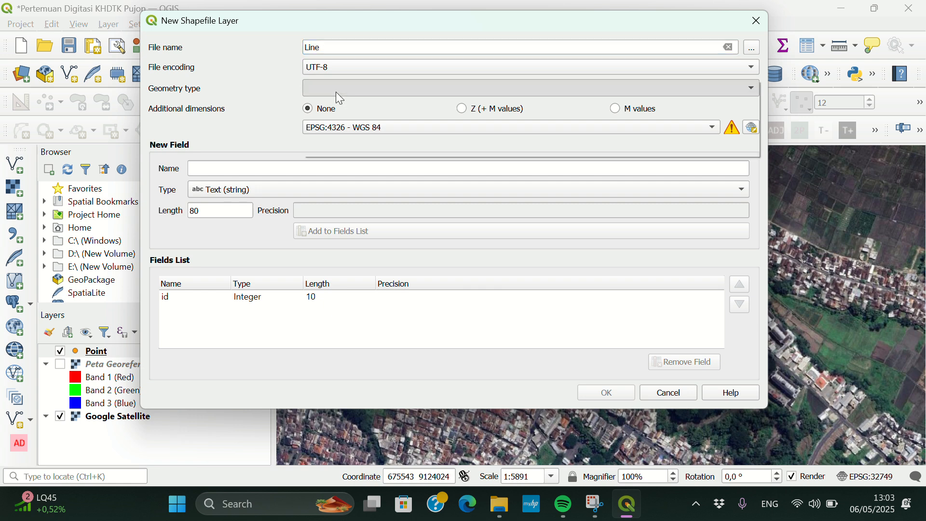
pyautogui.click(335, 89)
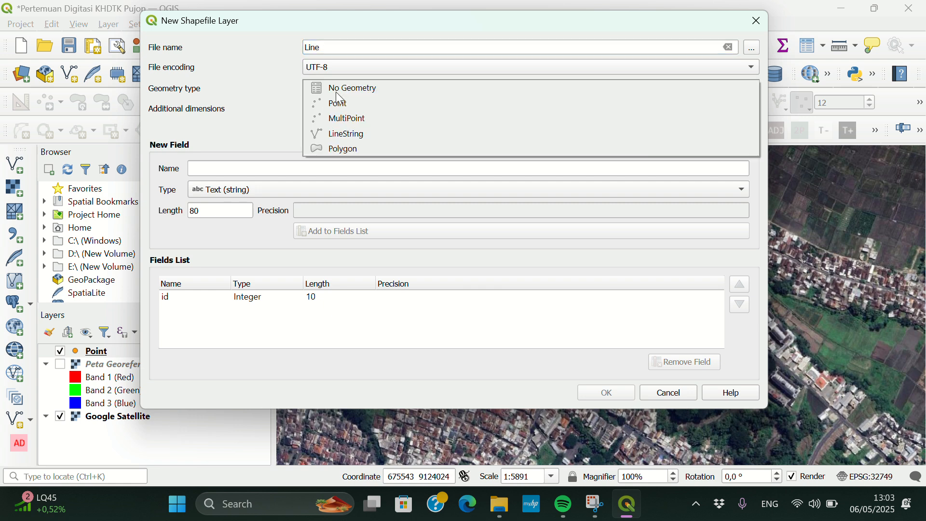
pyautogui.click(351, 133)
pyautogui.click(345, 133)
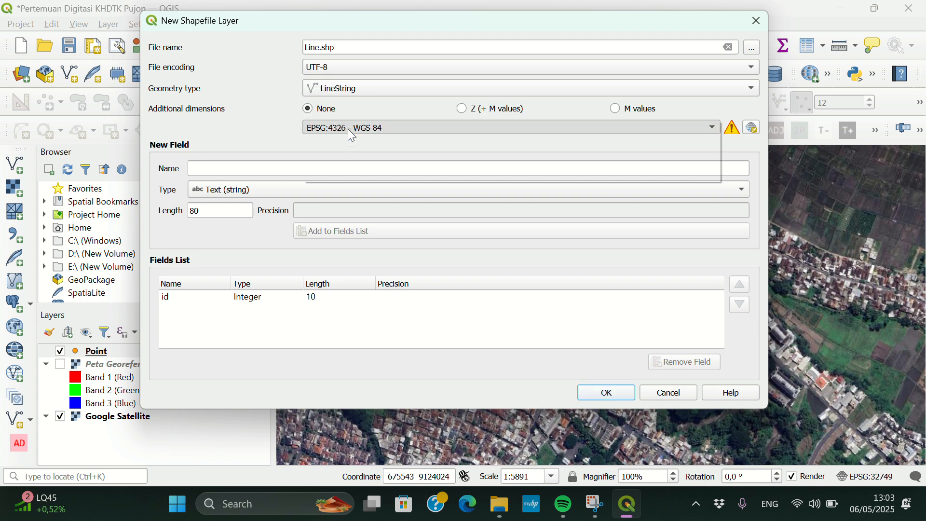
pyautogui.click(362, 142)
# Add a text field named Jalan with length 80 and create the Line layer, overwriting the existing file
pyautogui.click(247, 171)
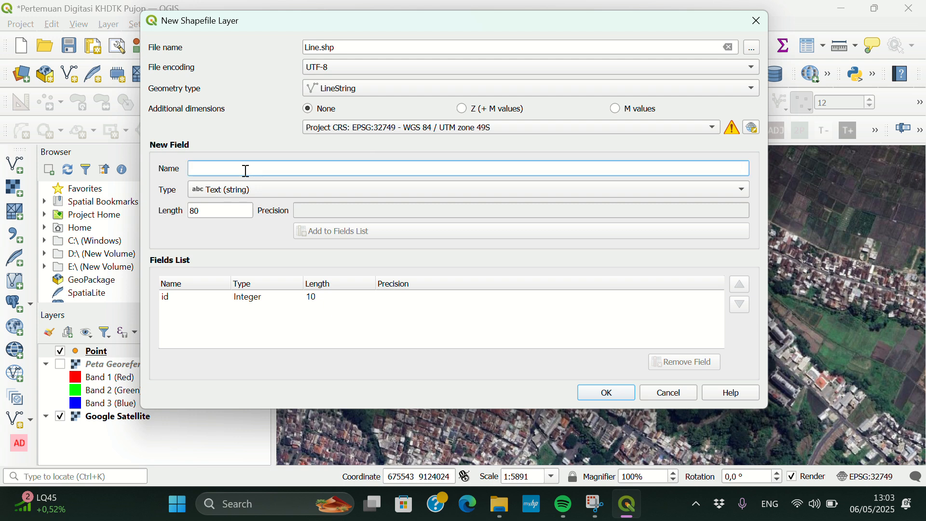
pyautogui.write('Jalan')
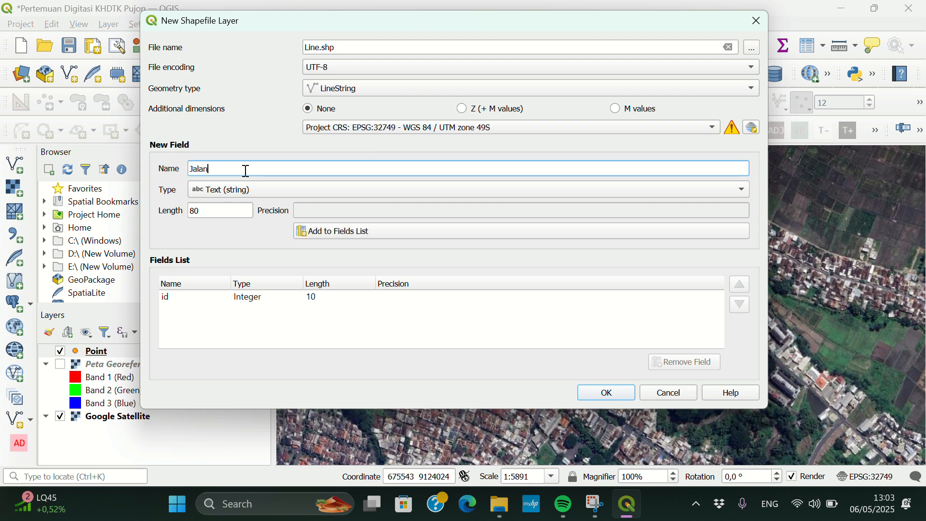
pyautogui.click(338, 229)
pyautogui.click(619, 397)
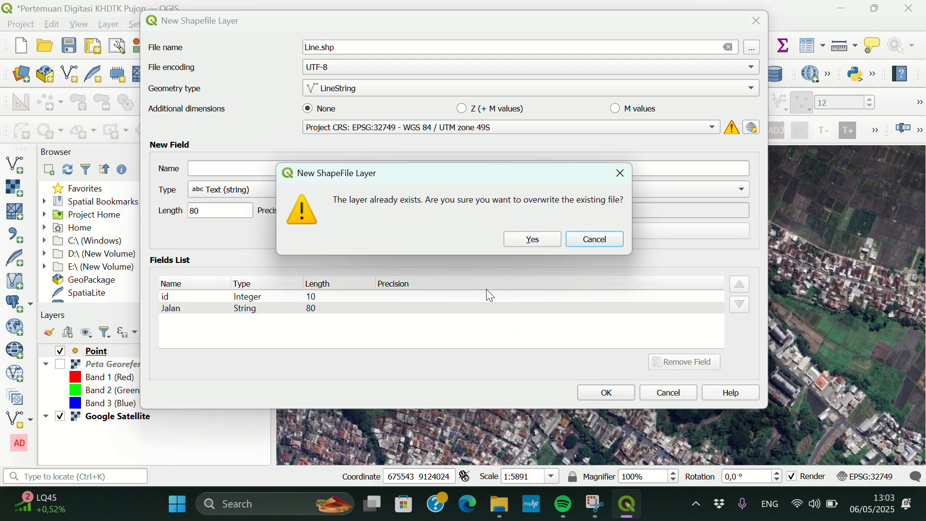
pyautogui.click(531, 241)
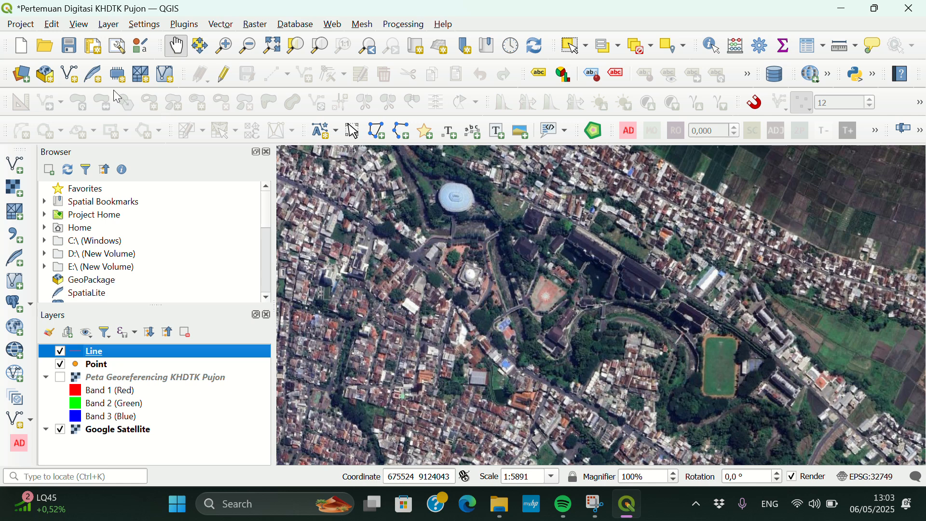
# Set up a new shapefile layer named Polygon with Polygon geometry and the project CRS EPSG:32749 - WGS 84 / UTM zone 49S
pyautogui.click(77, 79)
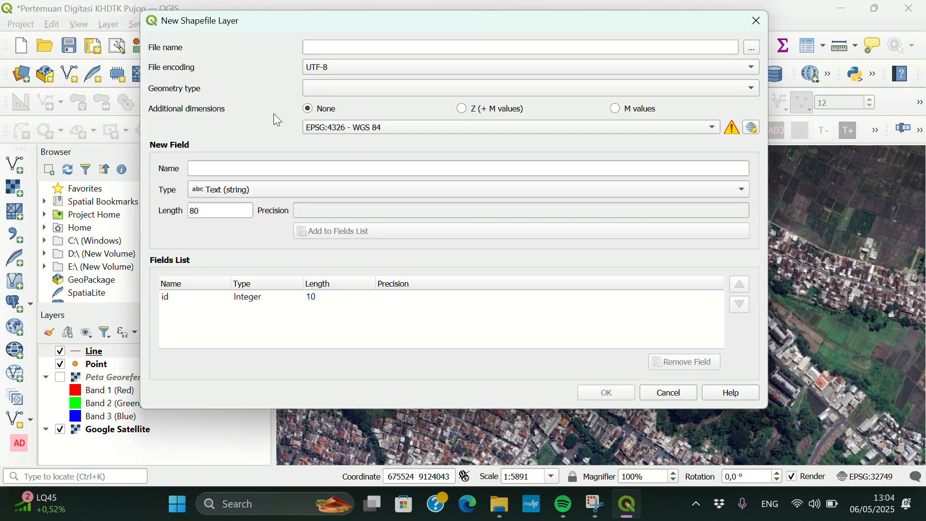
pyautogui.click(333, 45)
pyautogui.write('Poly')
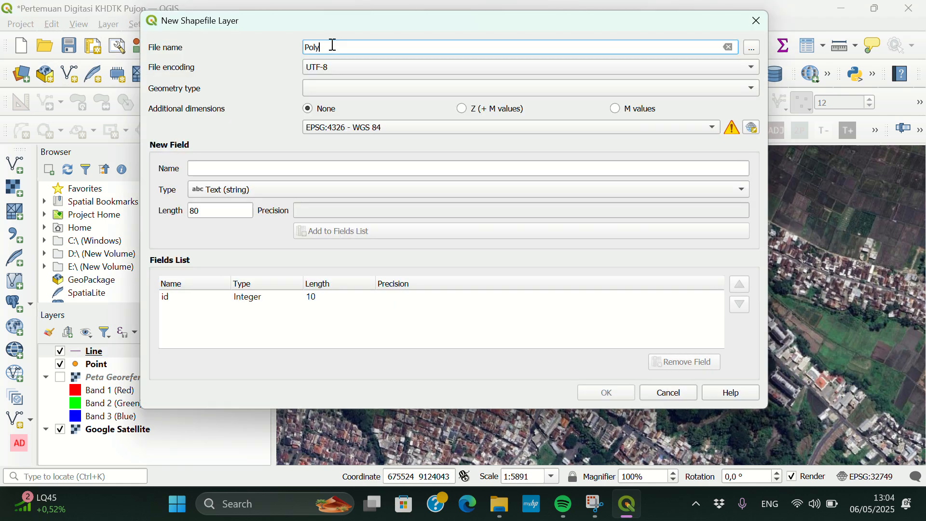
pyautogui.write('gon')
pyautogui.click(339, 87)
pyautogui.click(334, 149)
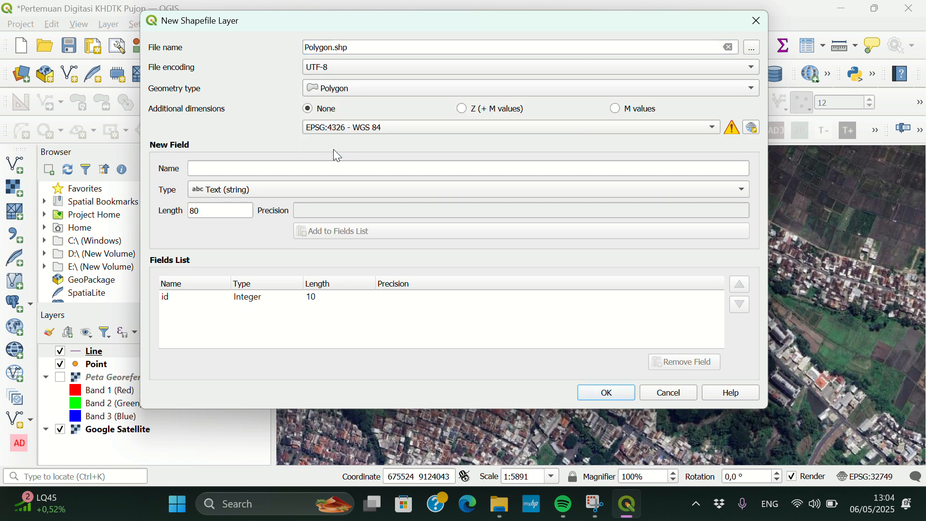
pyautogui.click(388, 127)
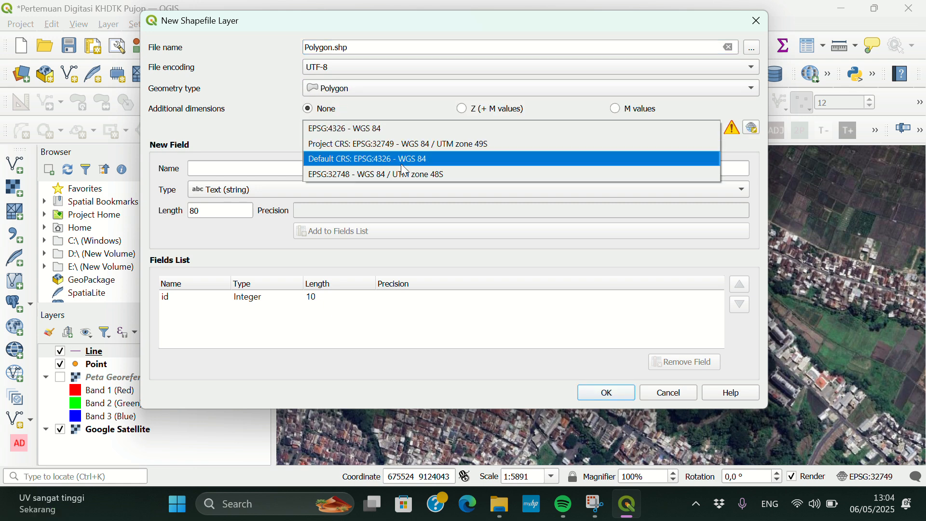
pyautogui.click(402, 146)
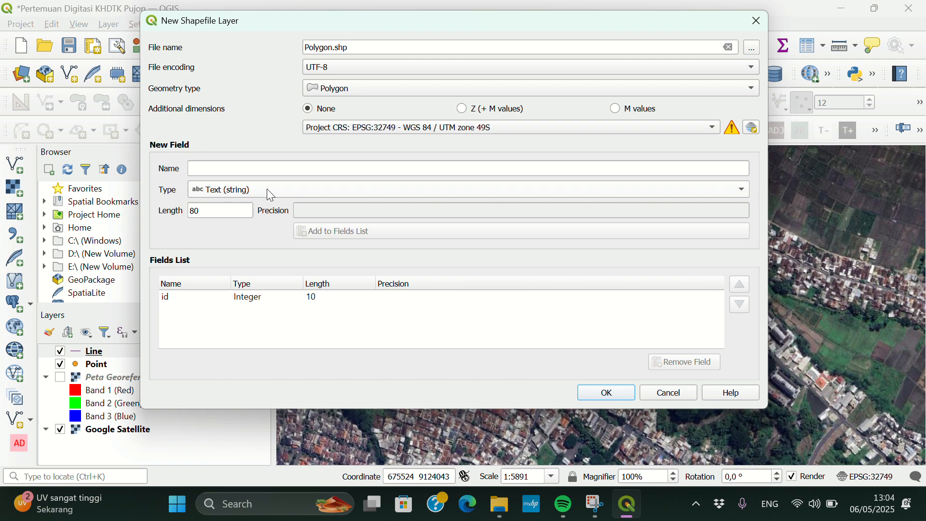
# Add a text field named Area with length 80 and create the Polygon layer, overwriting the existing file
pyautogui.click(228, 172)
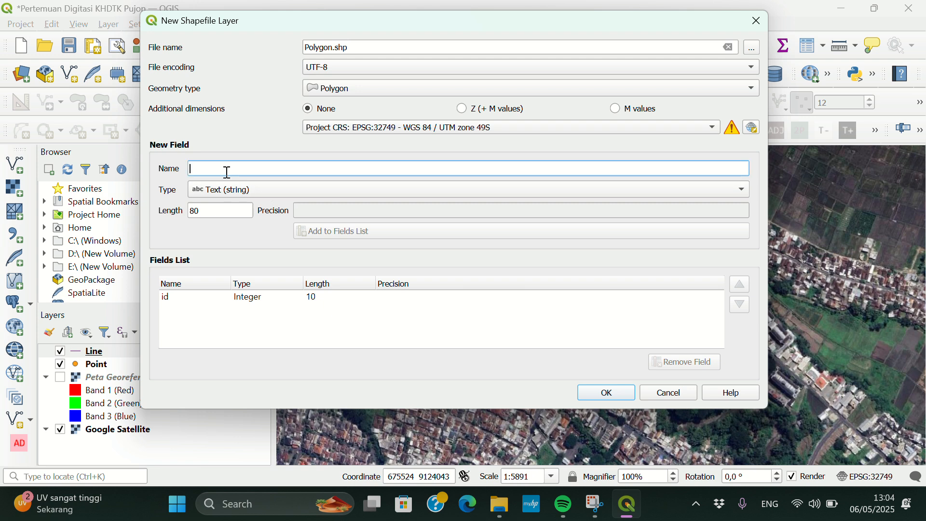
pyautogui.write('Area')
pyautogui.click(309, 235)
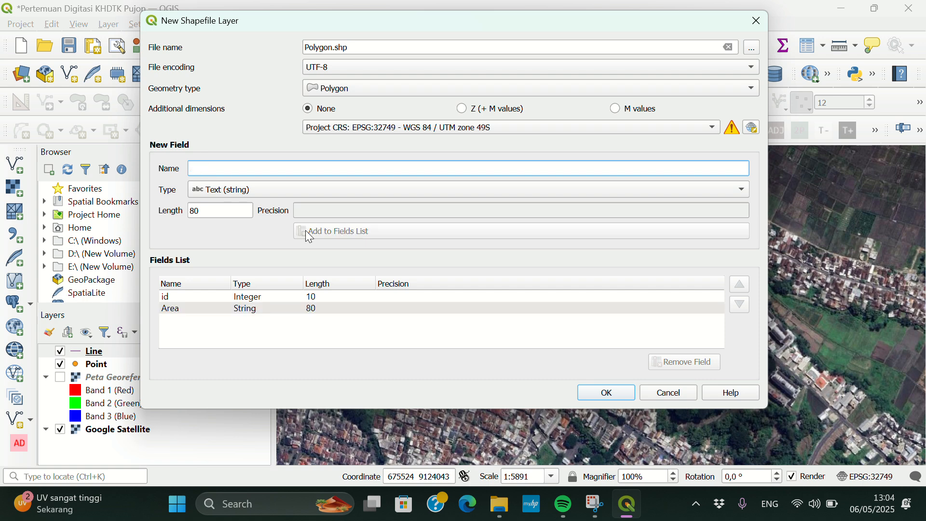
pyautogui.click(622, 395)
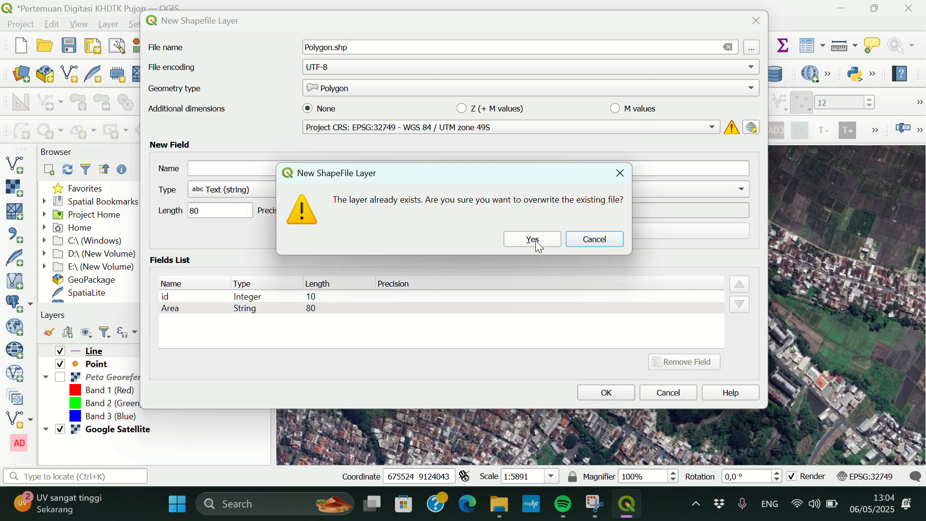
pyautogui.click(534, 240)
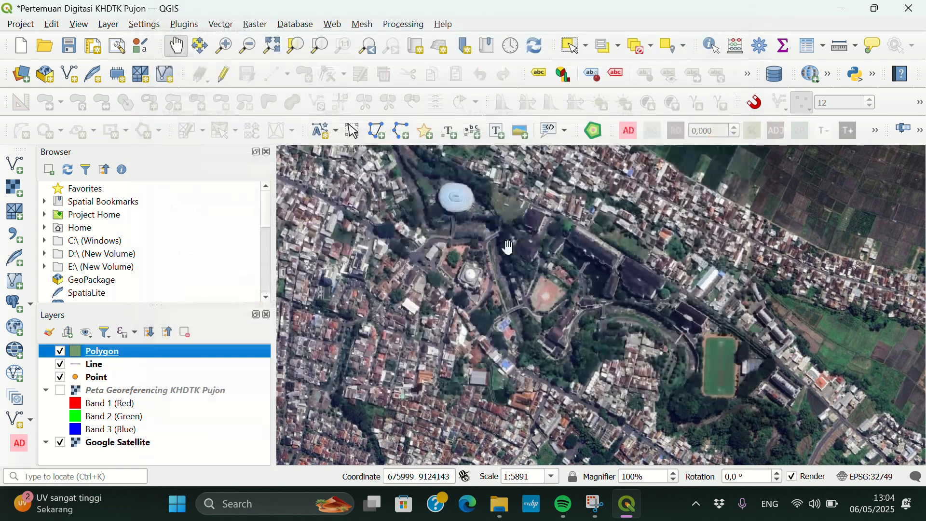
pyautogui.click(105, 377)
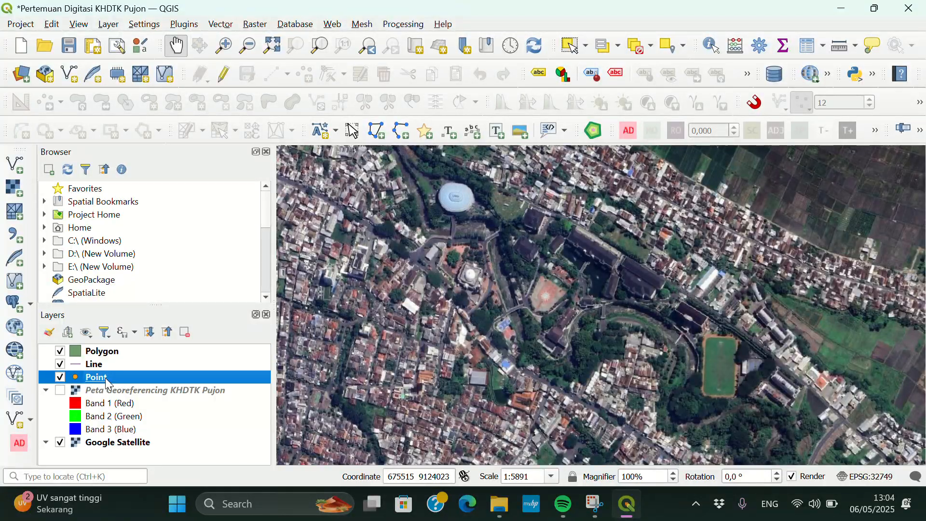
pyautogui.click(140, 355)
pyautogui.click(131, 377)
pyautogui.click(128, 366)
pyautogui.press('Up')
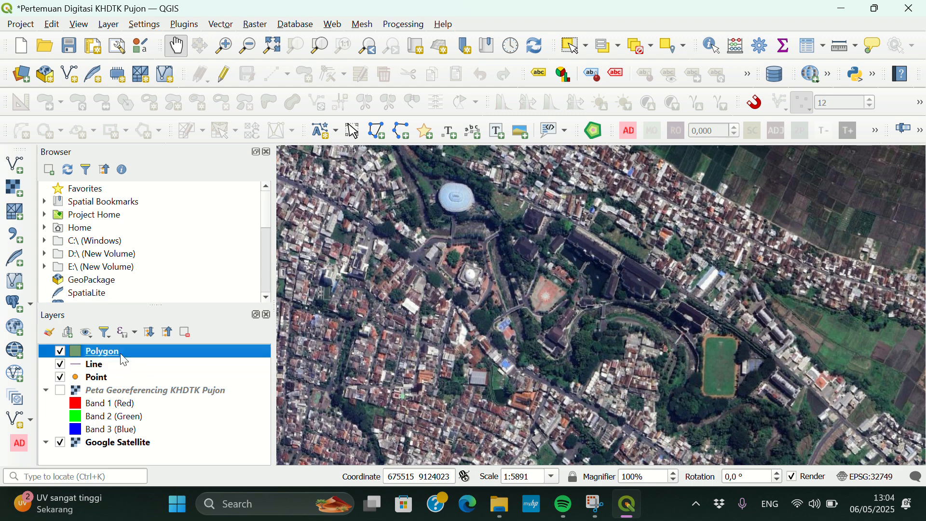
# Enable editing on the Point layer and add a point at the centre of the round blue-roofed dome with Bangunan set to UMM Dome
pyautogui.click(129, 379)
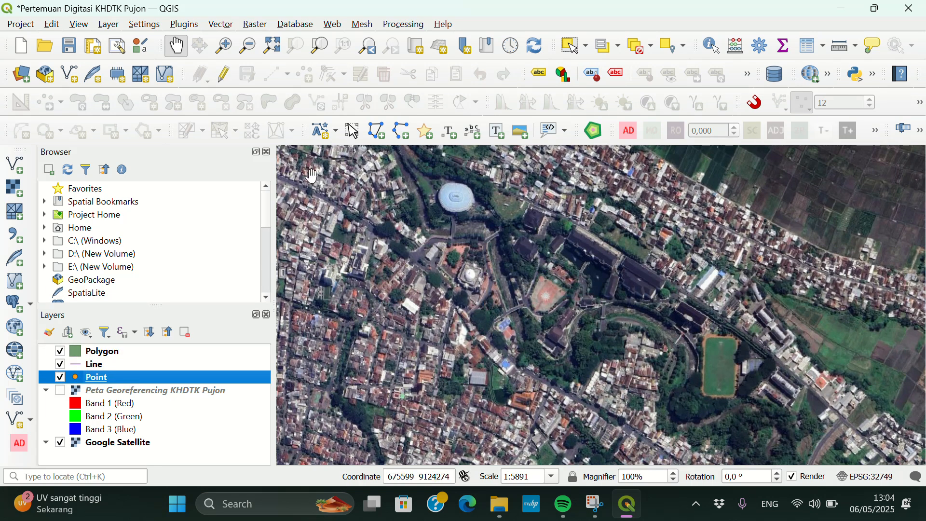
pyautogui.click(227, 80)
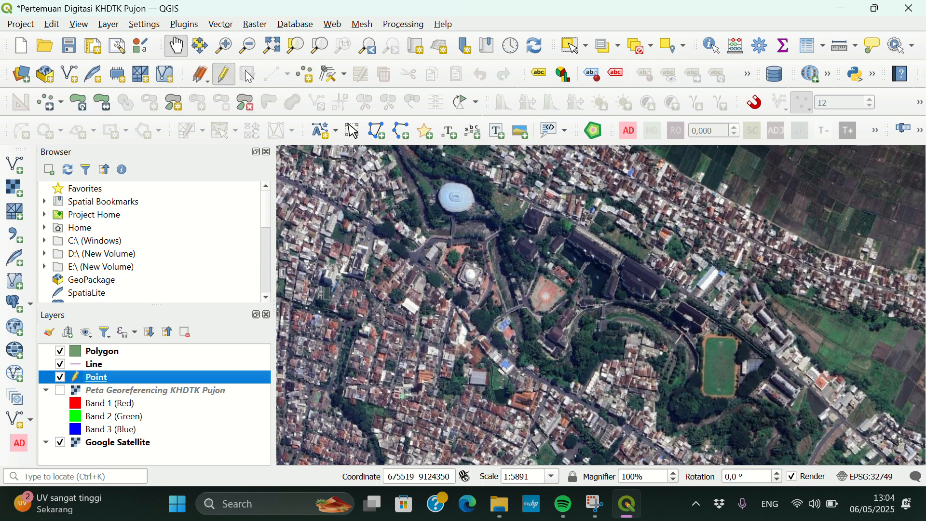
pyautogui.click(311, 74)
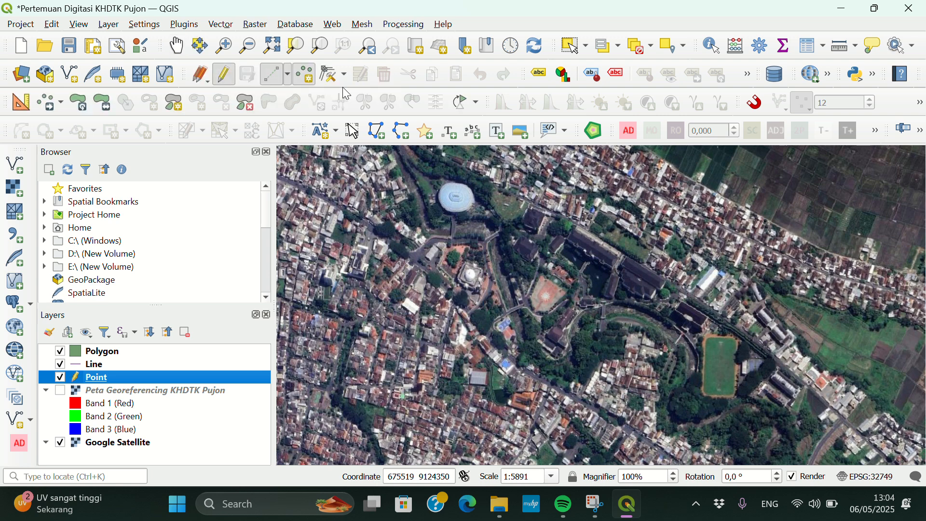
pyautogui.click(456, 197)
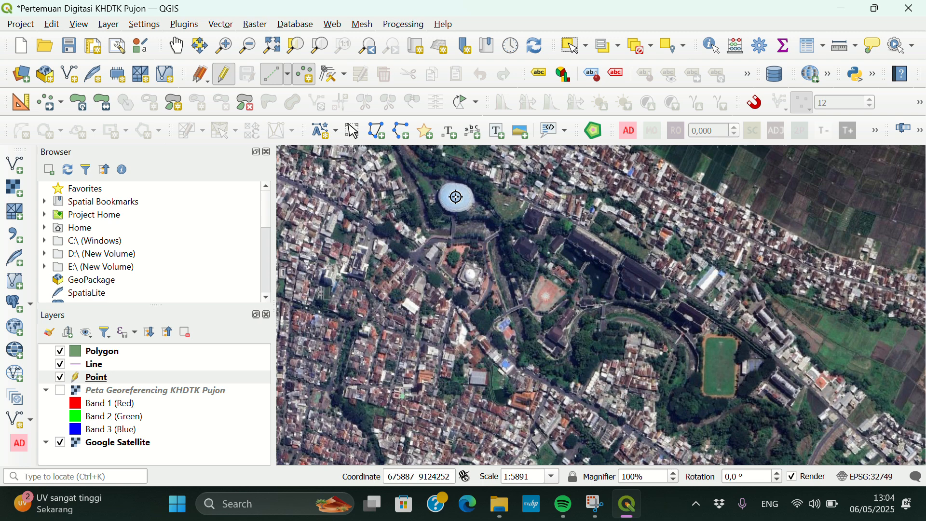
pyautogui.click(455, 196)
pyautogui.click(483, 247)
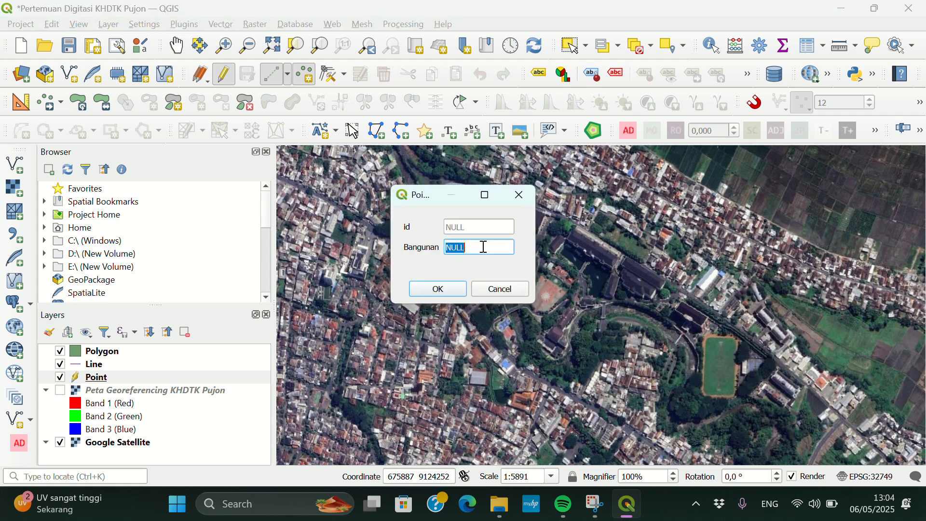
pyautogui.press('BackSpace')
pyautogui.write('UMM Dome')
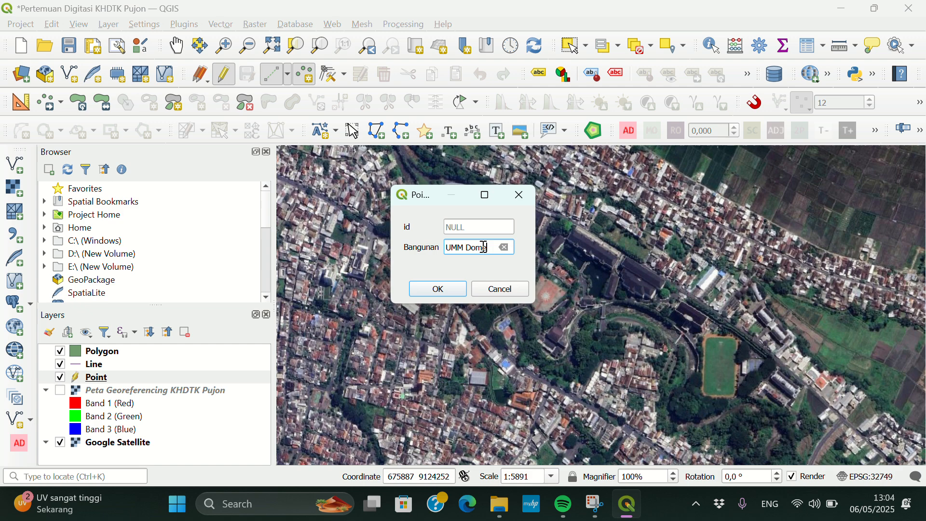
pyautogui.click(453, 288)
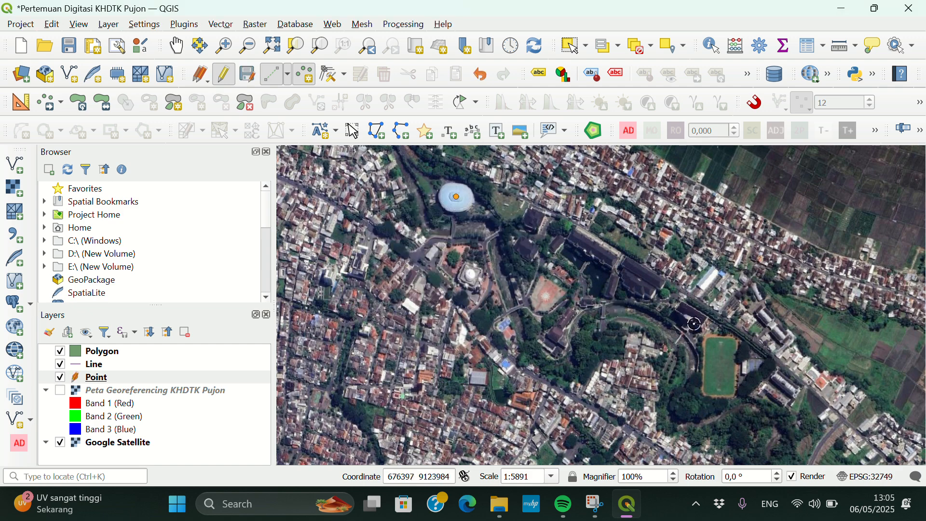
# Add a point on the long dark-roofed building southeast of the dome with Bangunan set to GKB 1
pyautogui.click(593, 247)
pyautogui.click(473, 247)
pyautogui.write('GKB 1')
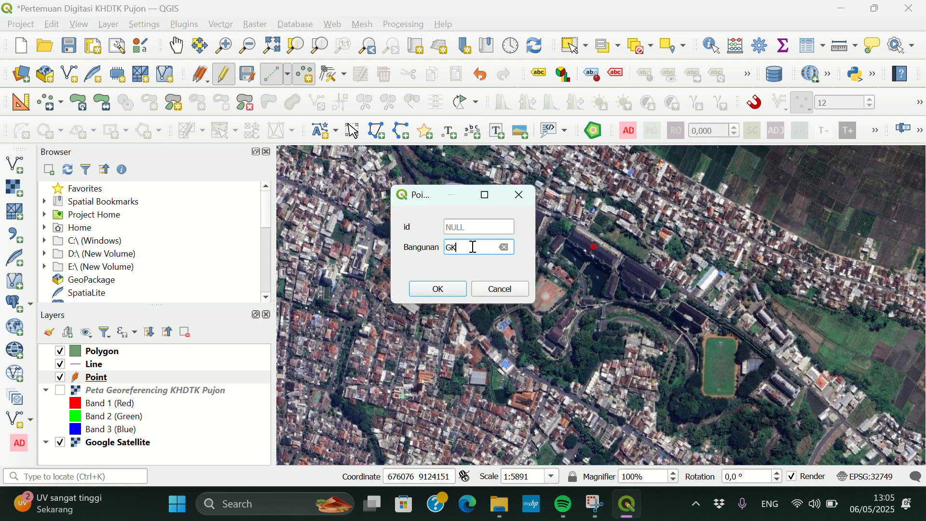
pyautogui.click(443, 289)
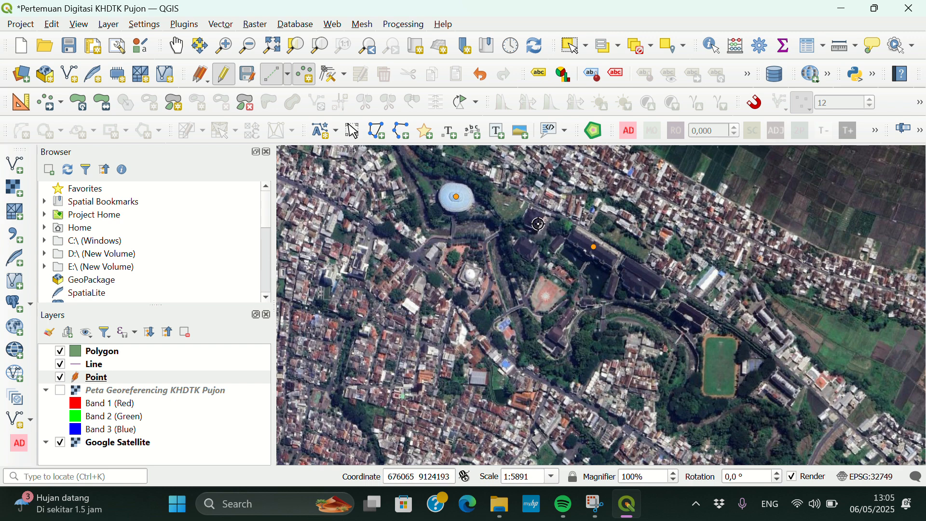
# Add a point on the dark-roofed building between the dome and GKB 1 with Bangunan set to Perpustakaan
pyautogui.click(526, 248)
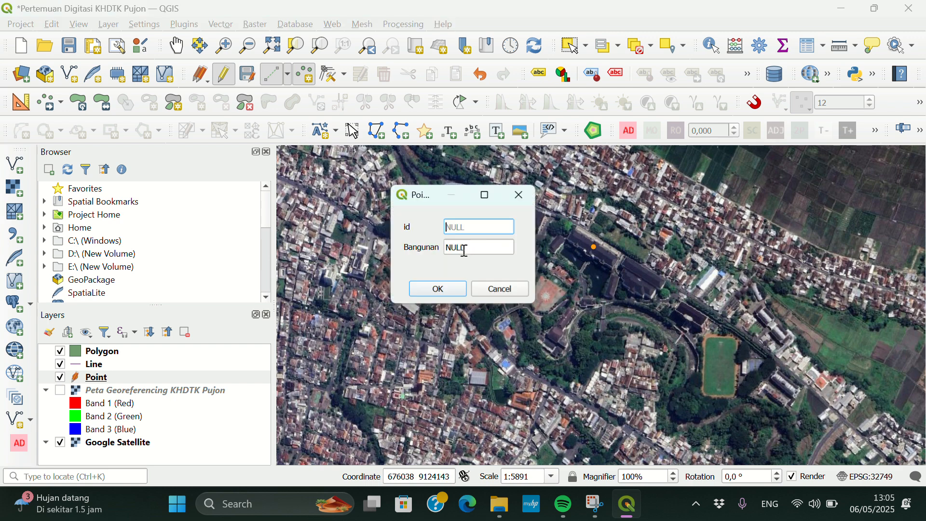
pyautogui.click(462, 247)
pyautogui.press('BackSpace')
pyautogui.press('BackSpace')
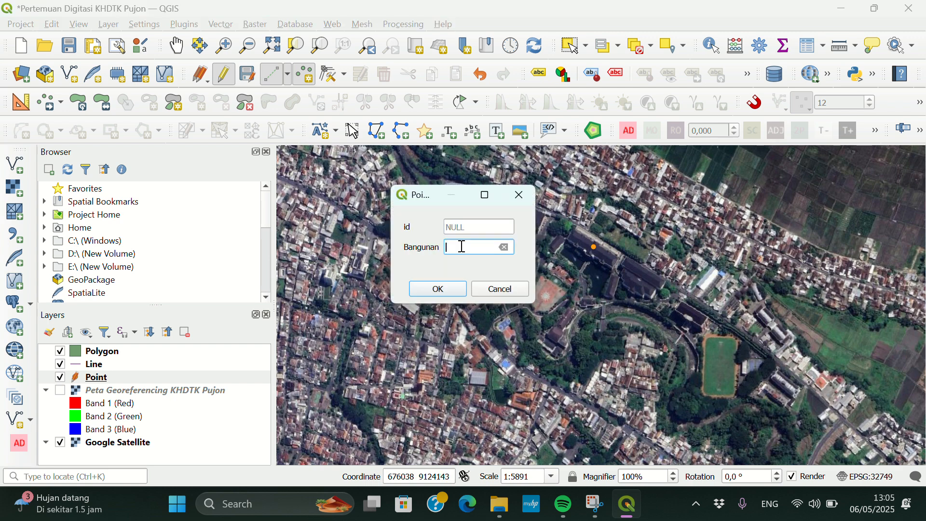
pyautogui.write('Perpustakaan')
pyautogui.click(459, 288)
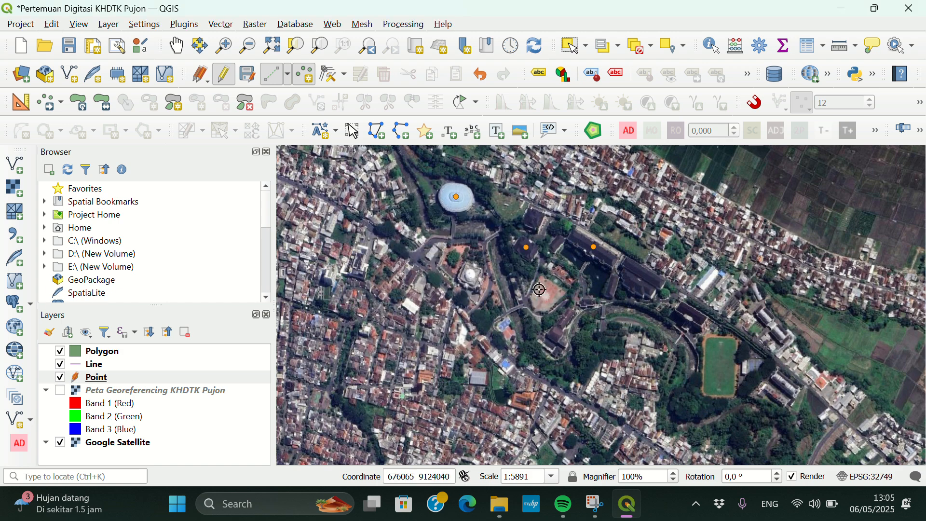
pyautogui.click(612, 285)
pyautogui.click(459, 248)
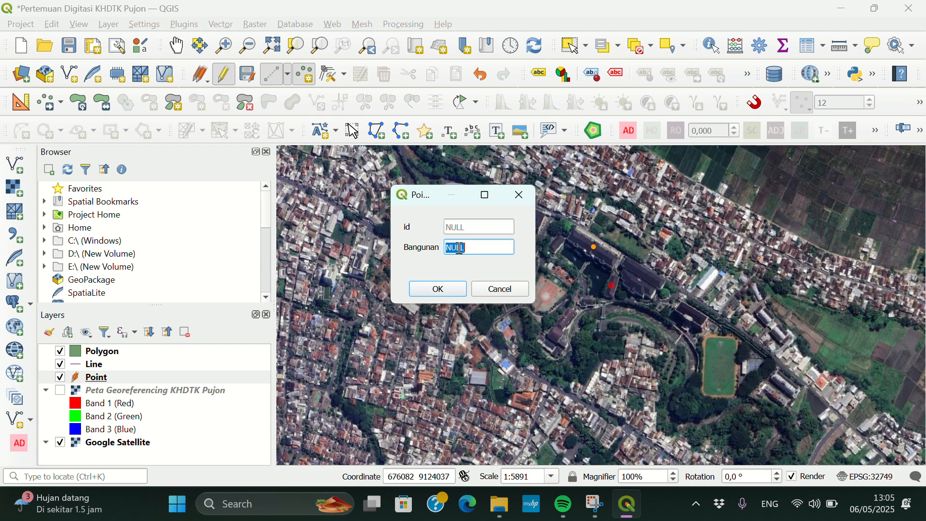
pyautogui.click(479, 291)
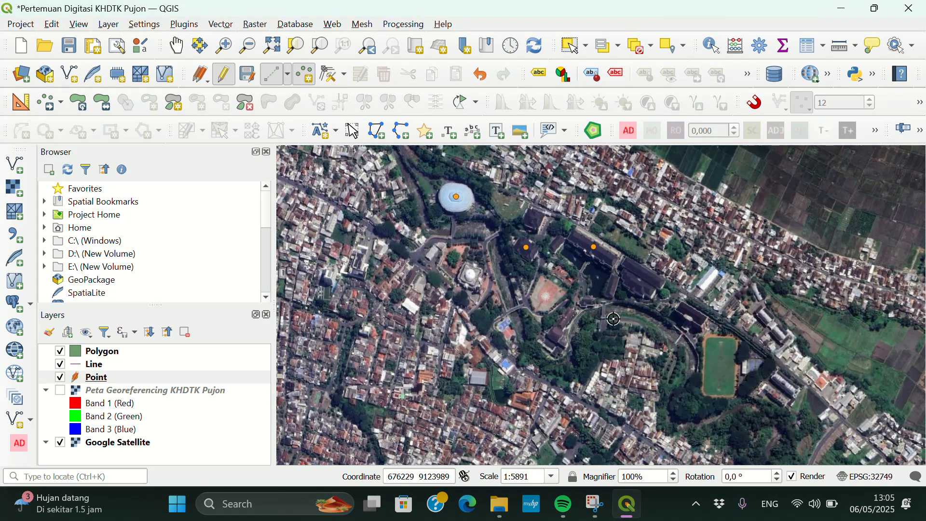
# Add a point just south of the GKB 1 building, east of the sports court, with Bangunan set to Rektorat
pyautogui.click(585, 302)
pyautogui.click(460, 246)
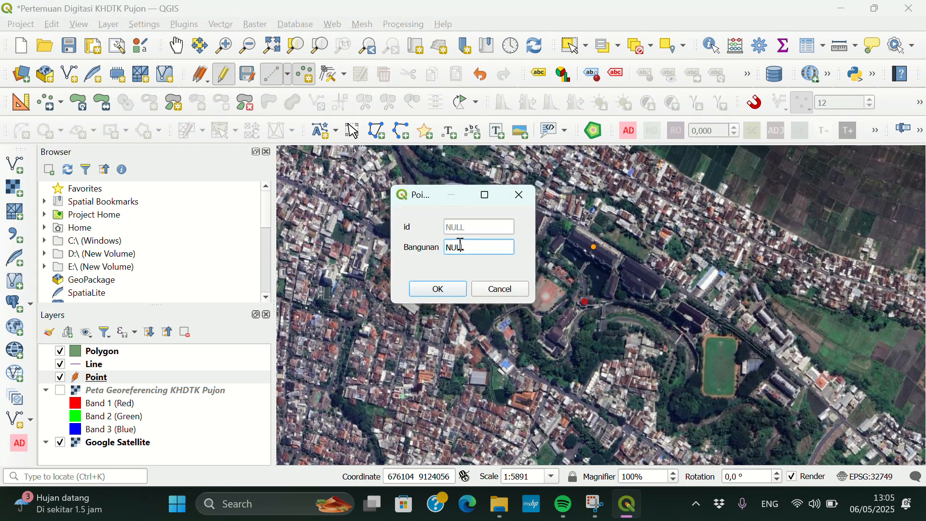
pyautogui.write('Rektorat')
pyautogui.click(437, 288)
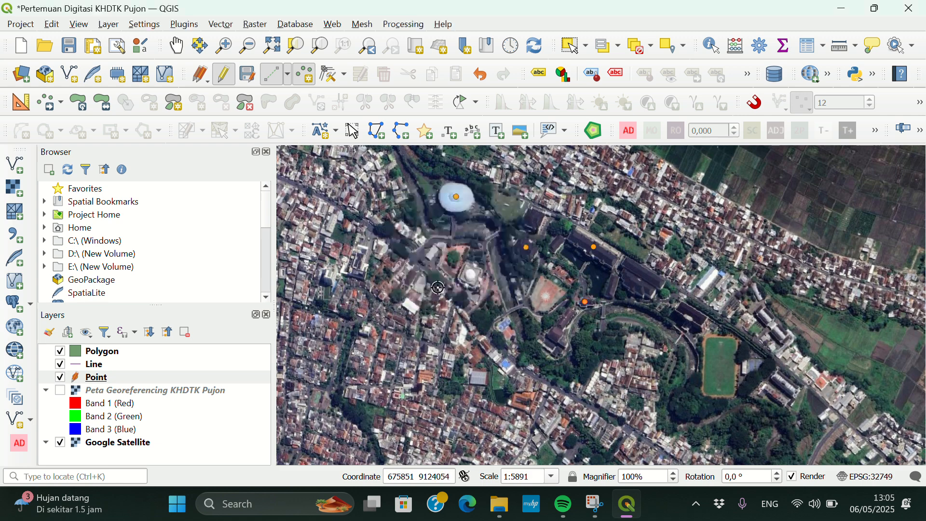
# Add a point on the white-roofed building south of the dome with Bangunan set to Masjid, and save the Point layer edits
pyautogui.click(470, 274)
pyautogui.doubleClick(476, 242)
pyautogui.press('BackSpace')
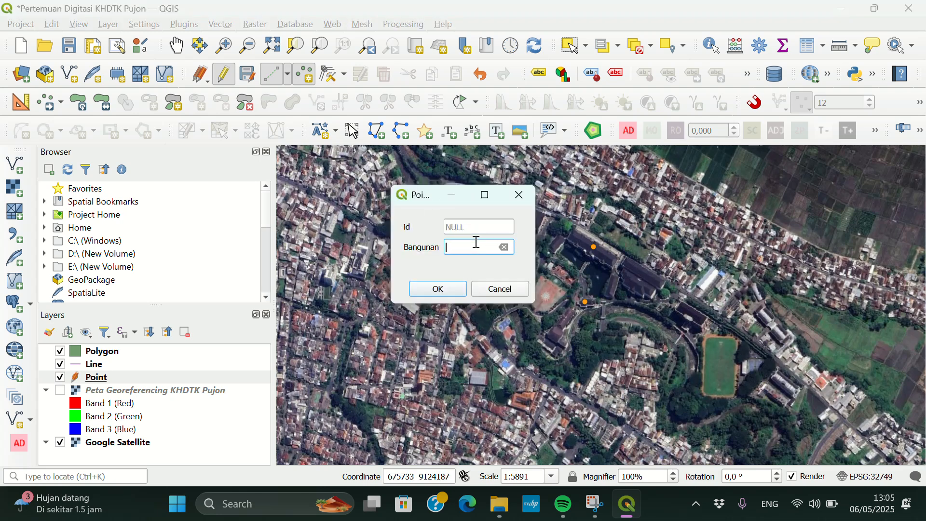
pyautogui.write('Masjid')
pyautogui.click(450, 289)
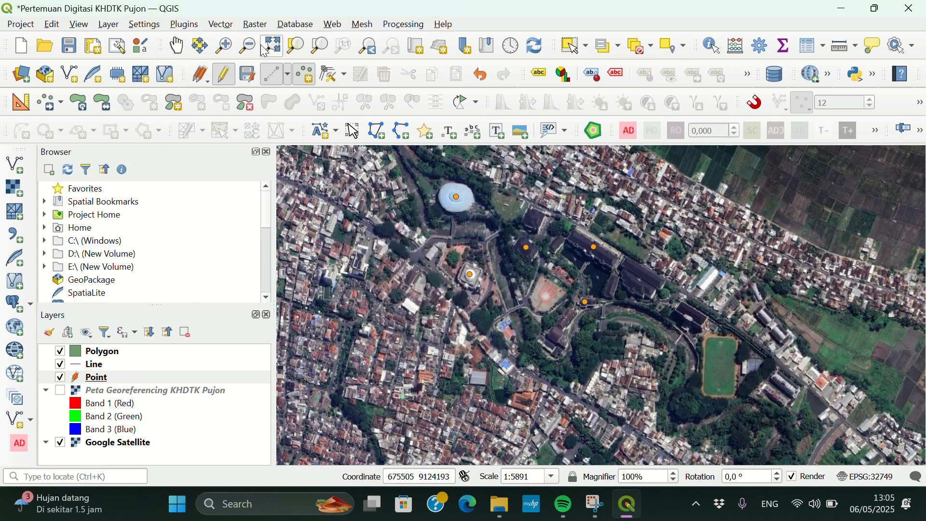
pyautogui.click(252, 73)
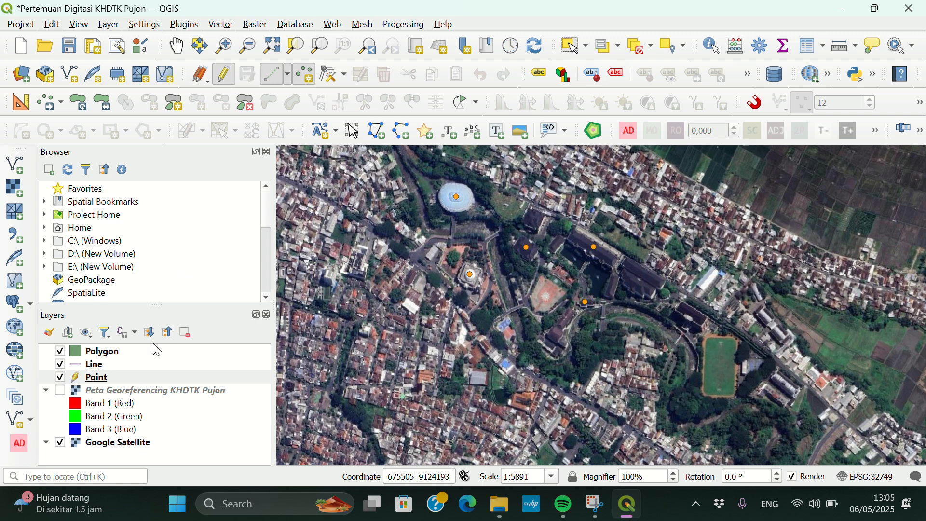
# Open the Point layer's attribute table and set up a new integer field named X in the field calculator
pyautogui.rightClick(111, 380)
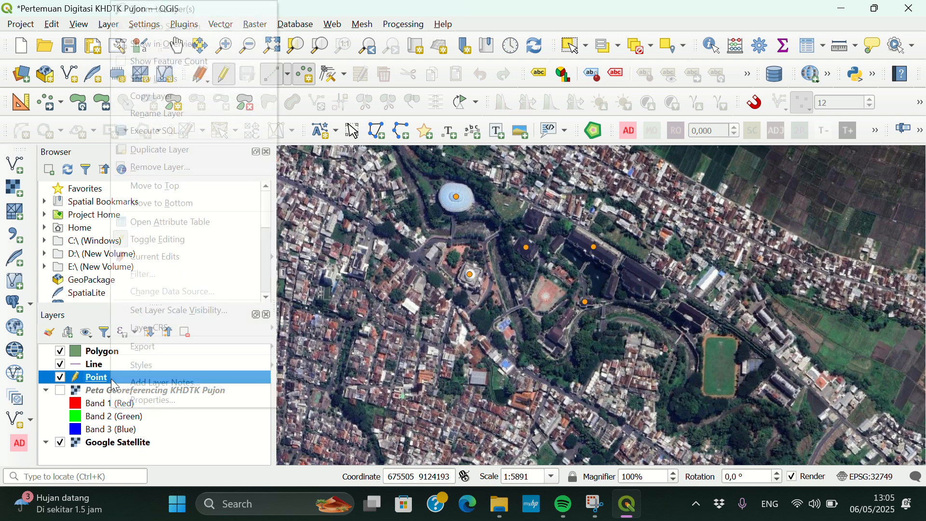
pyautogui.click(147, 227)
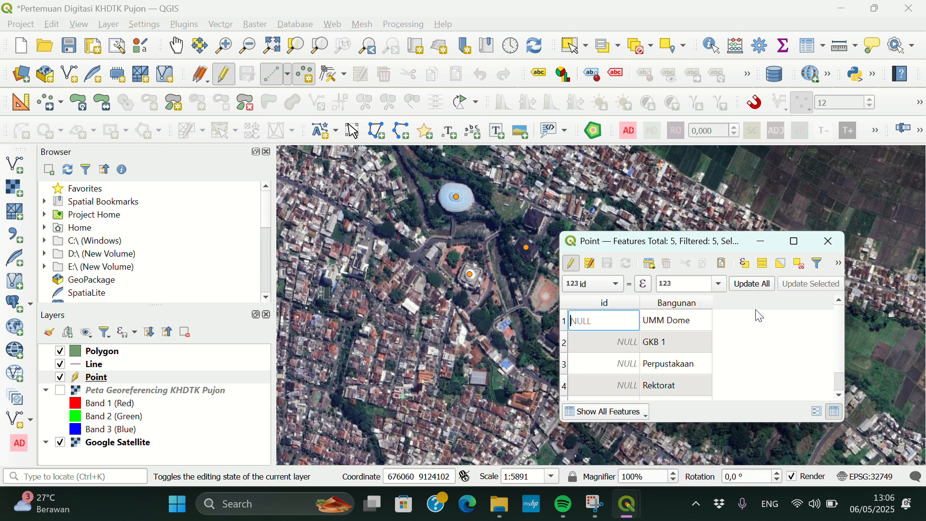
pyautogui.click(838, 264)
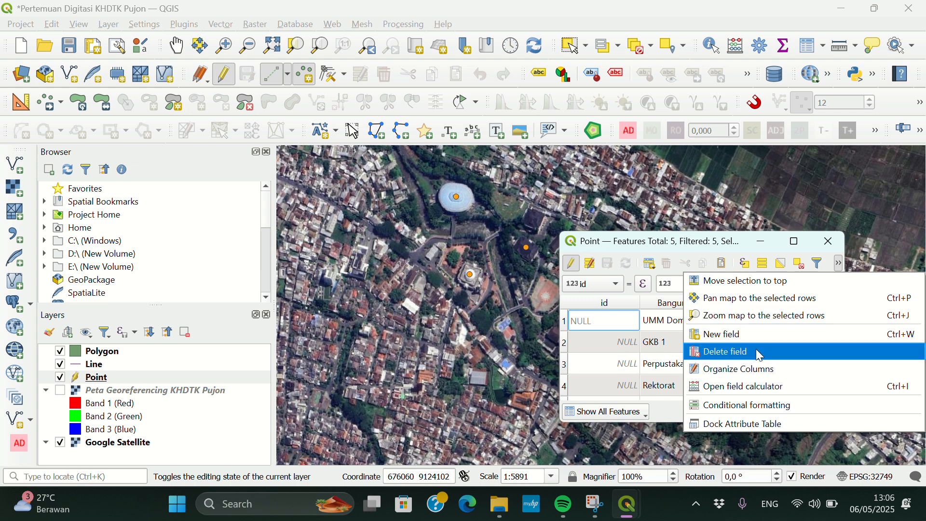
pyautogui.click(723, 388)
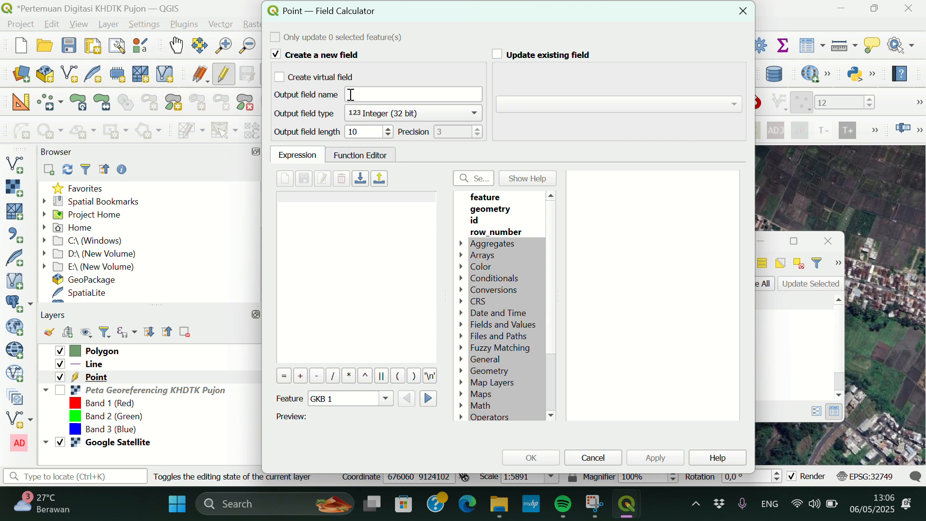
pyautogui.click(350, 95)
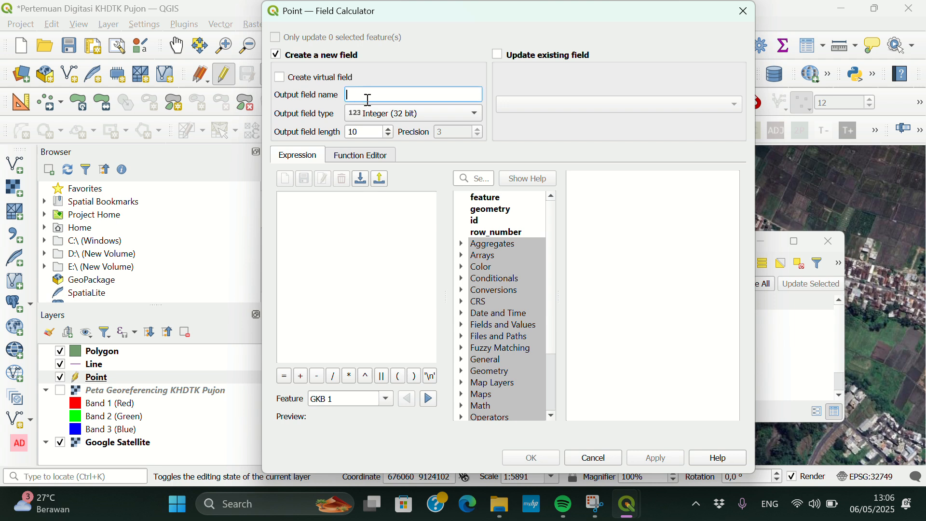
pyautogui.write('X')
# Create the X field from the geometry function $x so every point gets its x coordinate
pyautogui.scroll(-3, 488, 293)
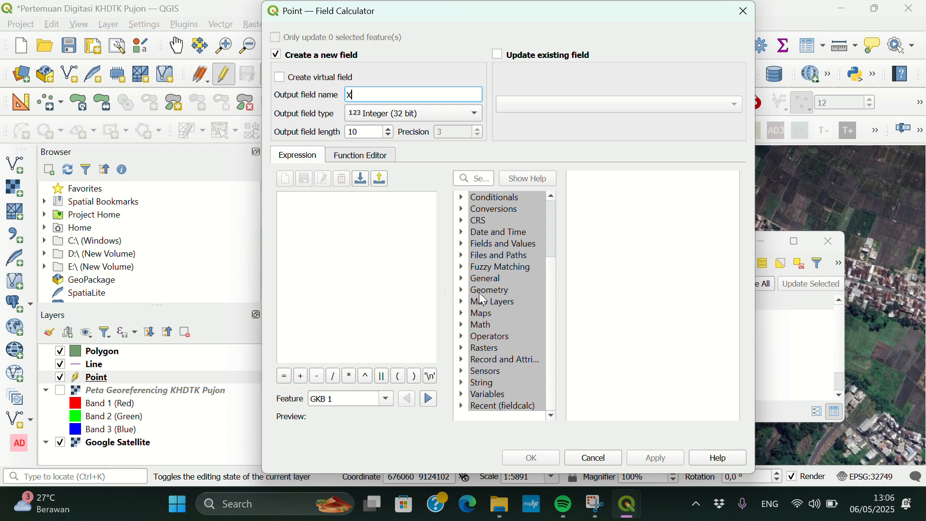
pyautogui.click(479, 293)
pyautogui.doubleClick(478, 291)
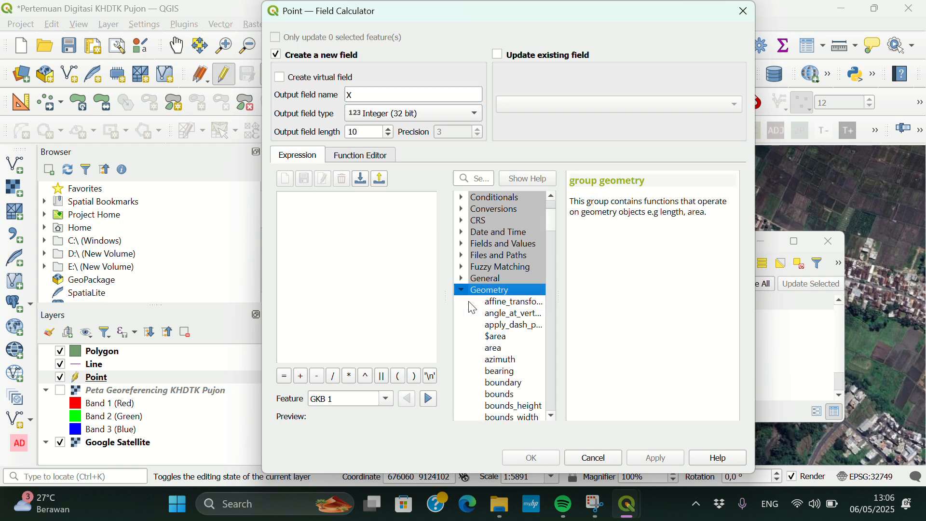
pyautogui.scroll(-20, 482, 328)
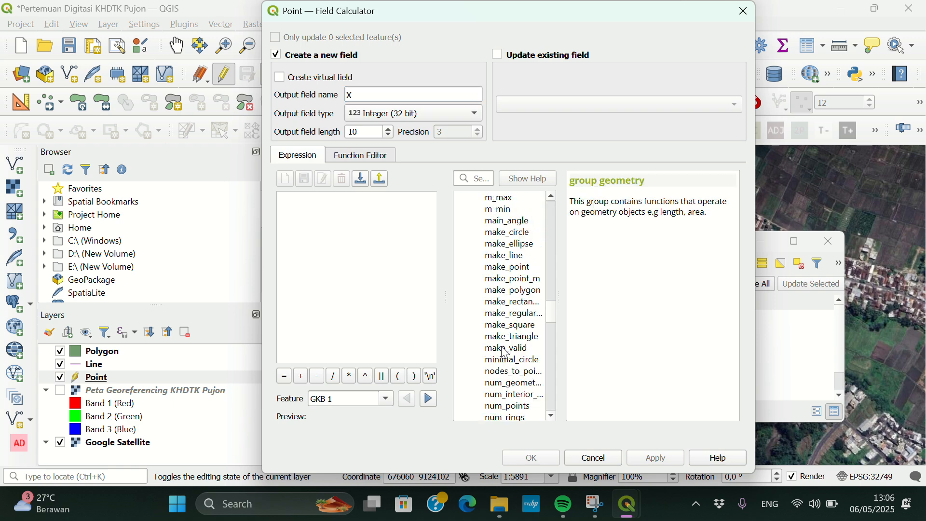
pyautogui.scroll(-20, 503, 347)
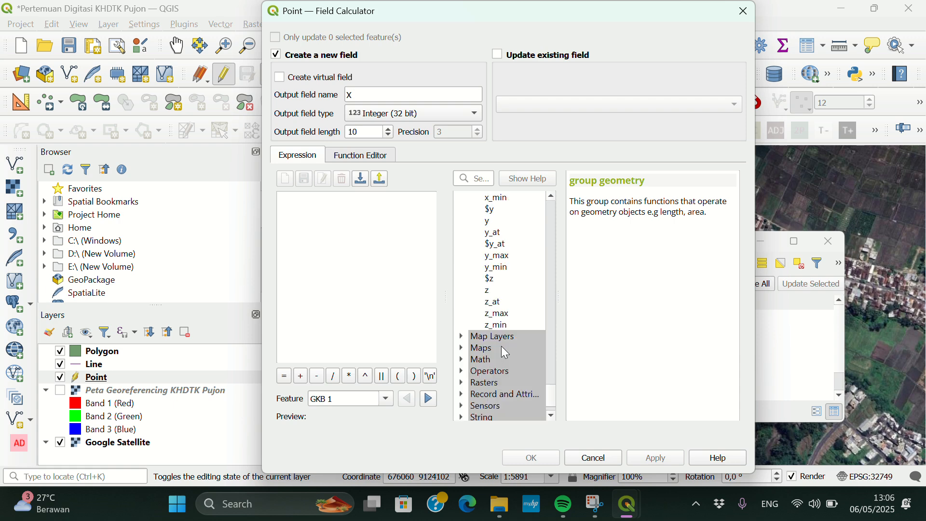
pyautogui.click(502, 246)
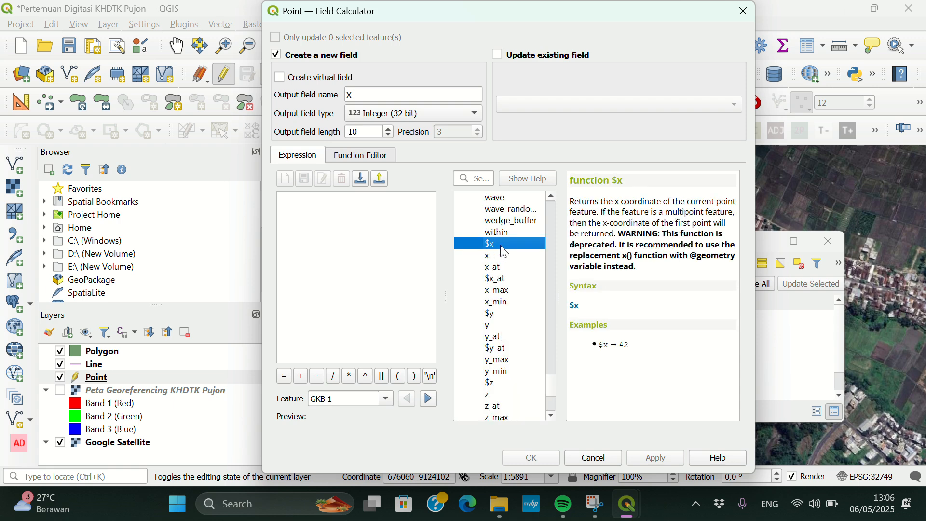
pyautogui.doubleClick(505, 246)
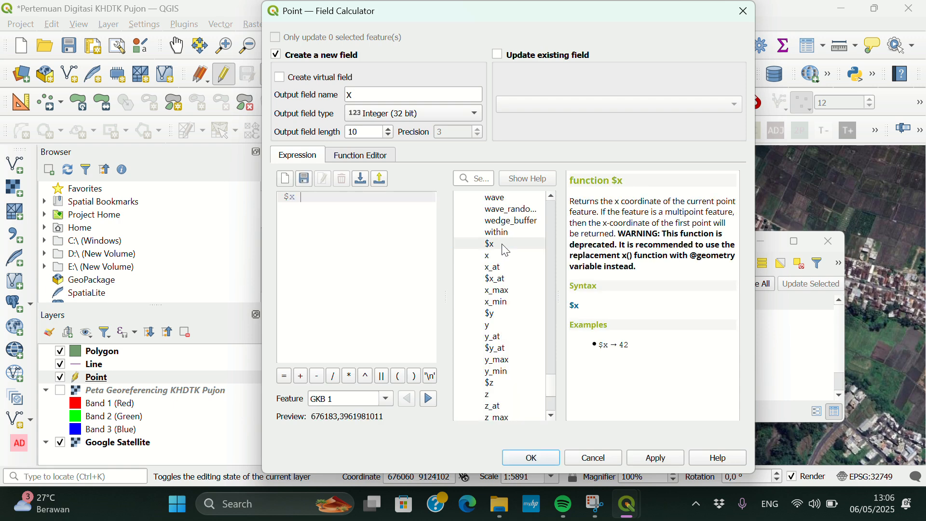
pyautogui.click(660, 458)
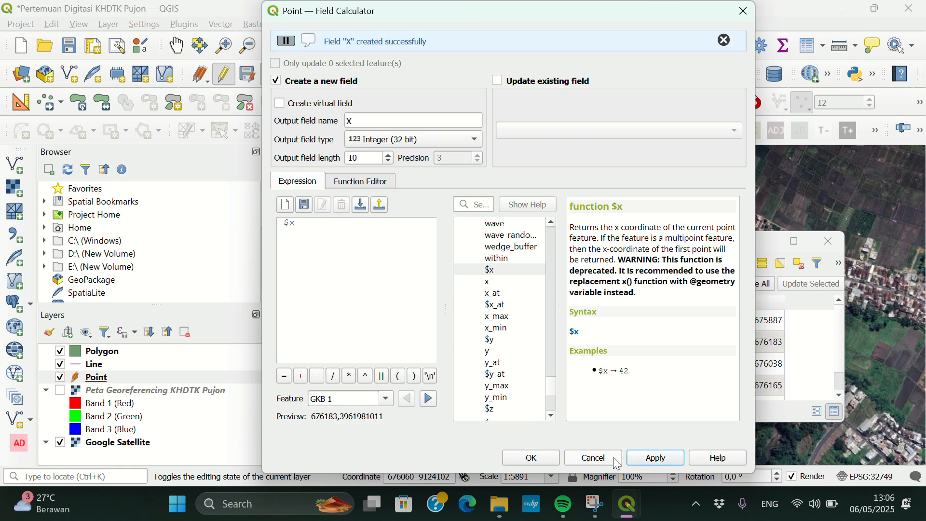
pyautogui.click(555, 458)
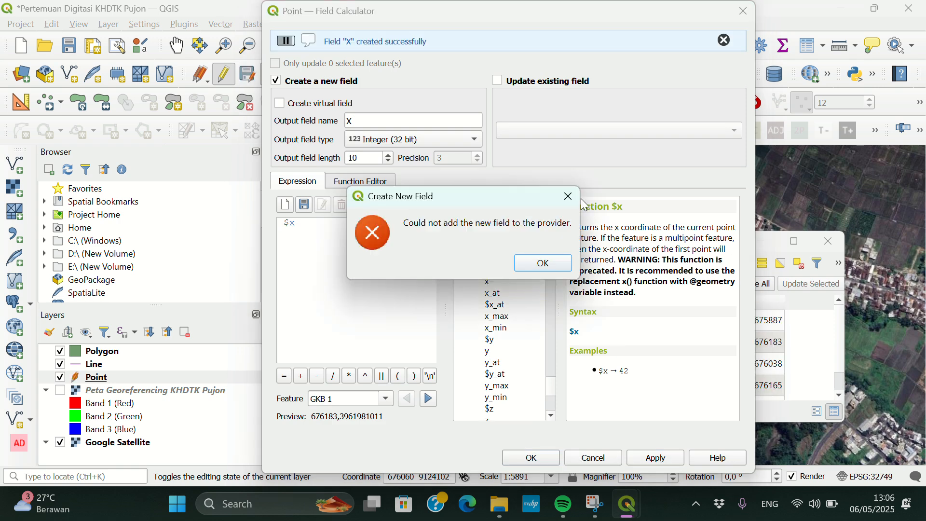
pyautogui.click(543, 264)
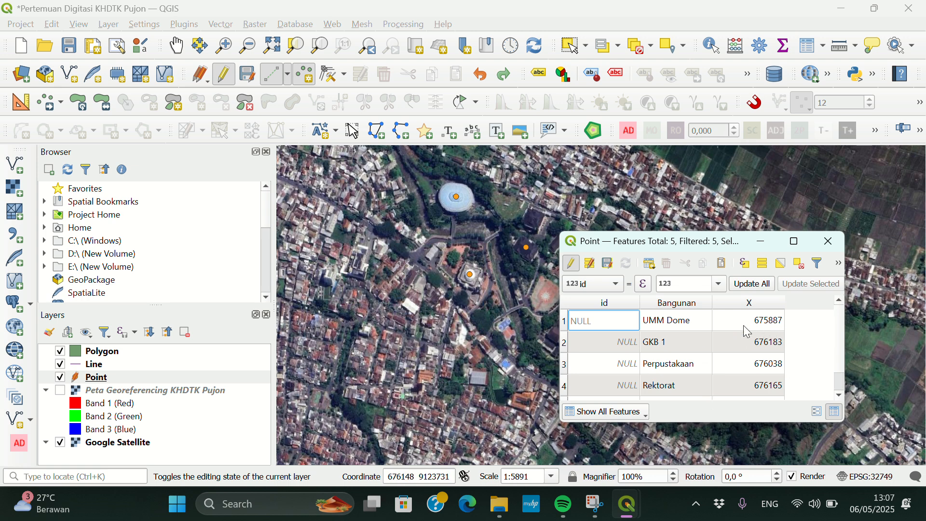
# Start another field calculation on the Point layer with the geometry function $y as the expression
pyautogui.click(838, 265)
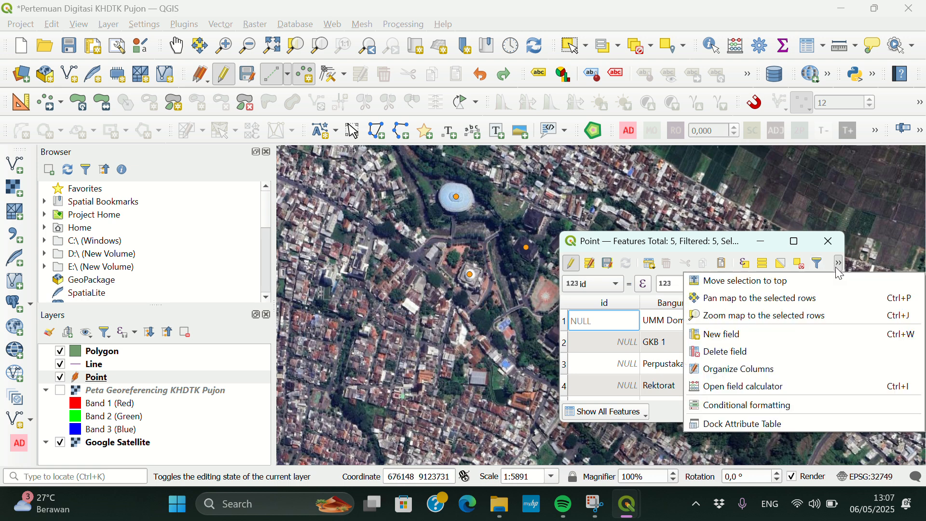
pyautogui.click(756, 389)
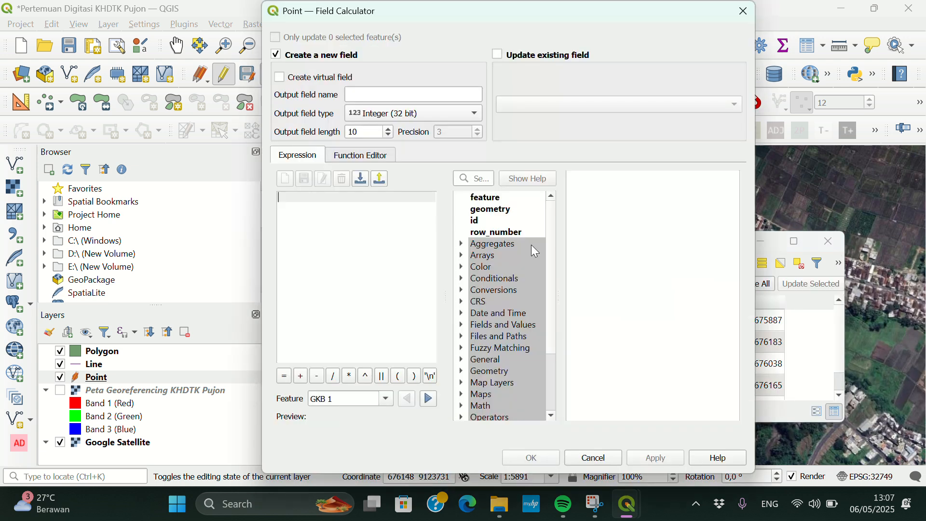
pyautogui.scroll(-3, 486, 331)
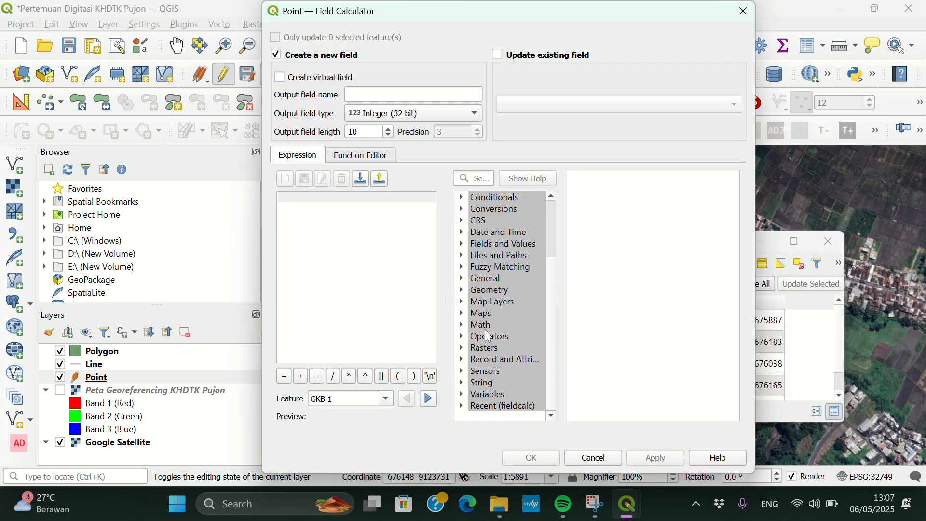
pyautogui.click(478, 294)
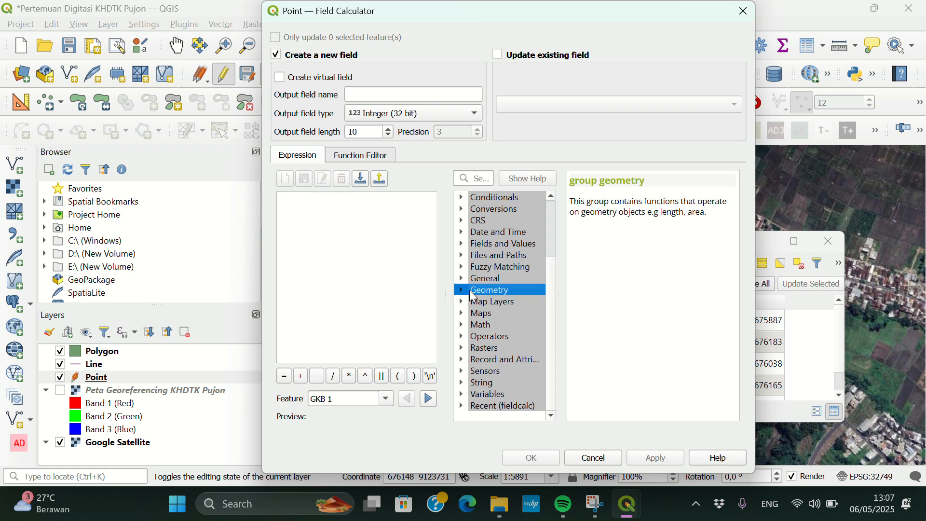
pyautogui.doubleClick(475, 294)
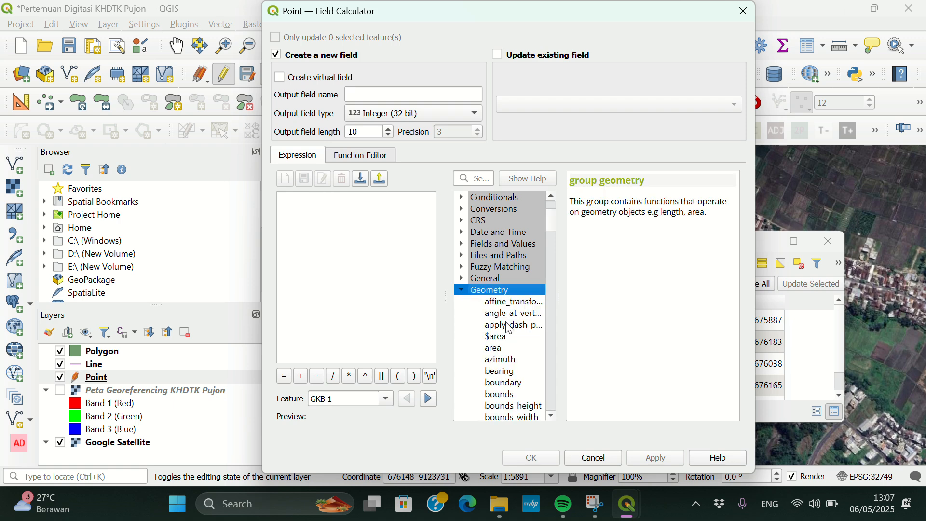
pyautogui.scroll(-12, 488, 325)
pyautogui.scroll(-20, 521, 352)
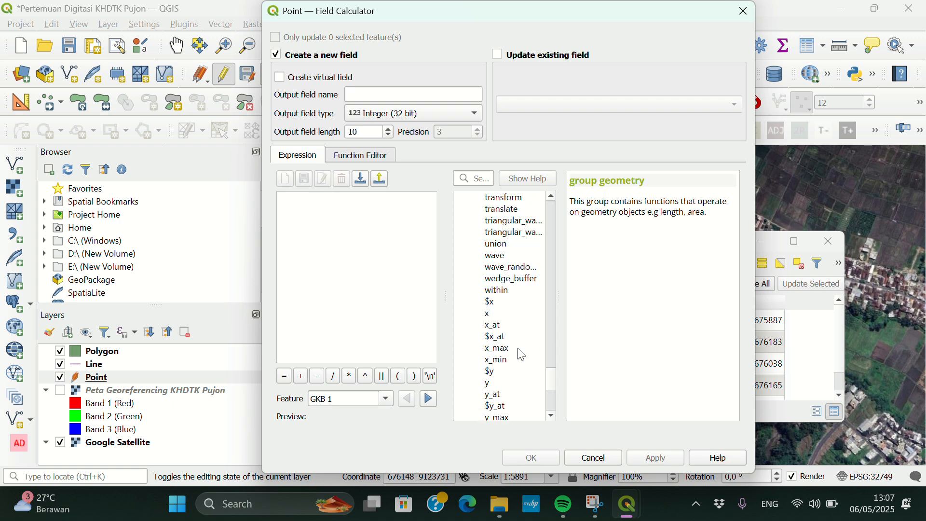
pyautogui.click(491, 315)
pyautogui.doubleClick(508, 318)
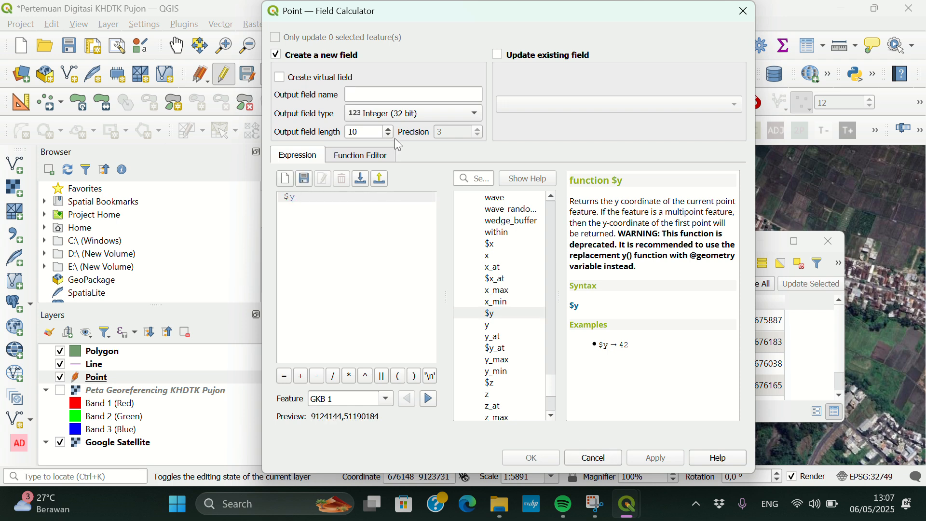
# Name the new integer field Y and create it for all points
pyautogui.click(370, 96)
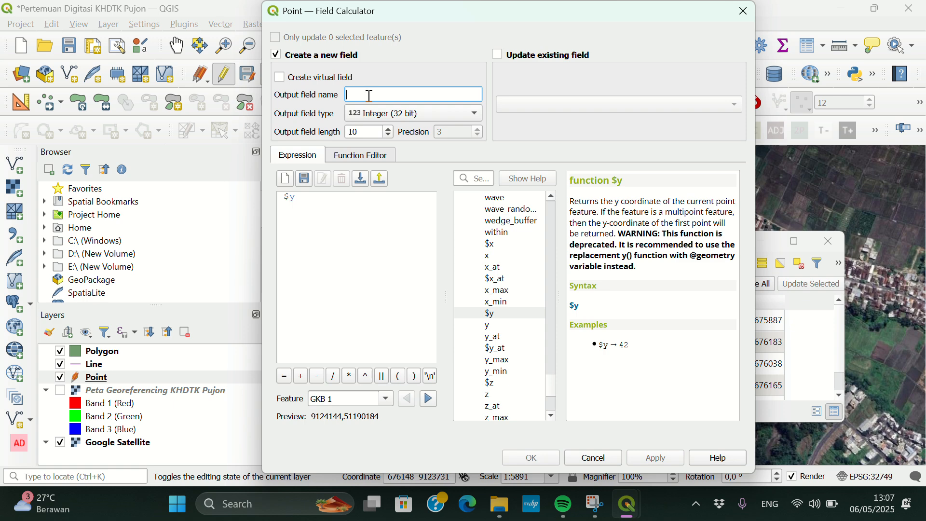
pyautogui.write('Y')
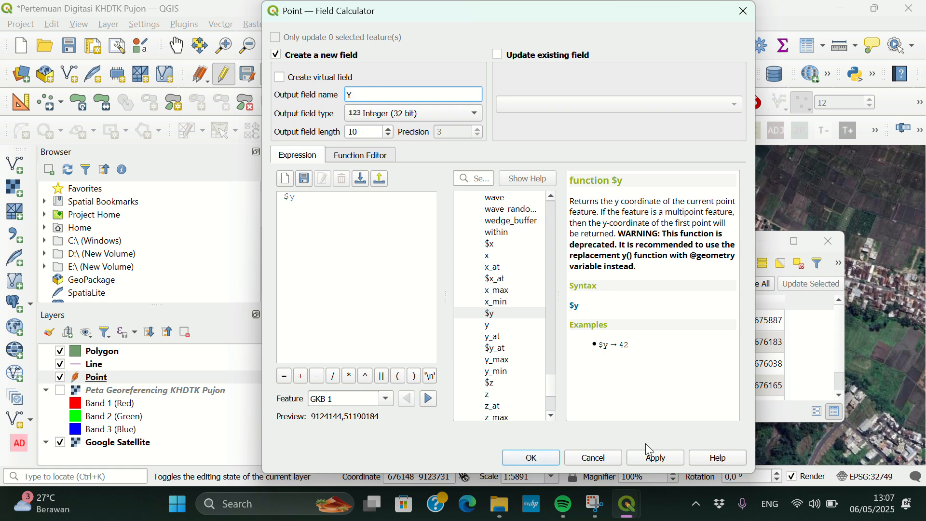
pyautogui.click(653, 457)
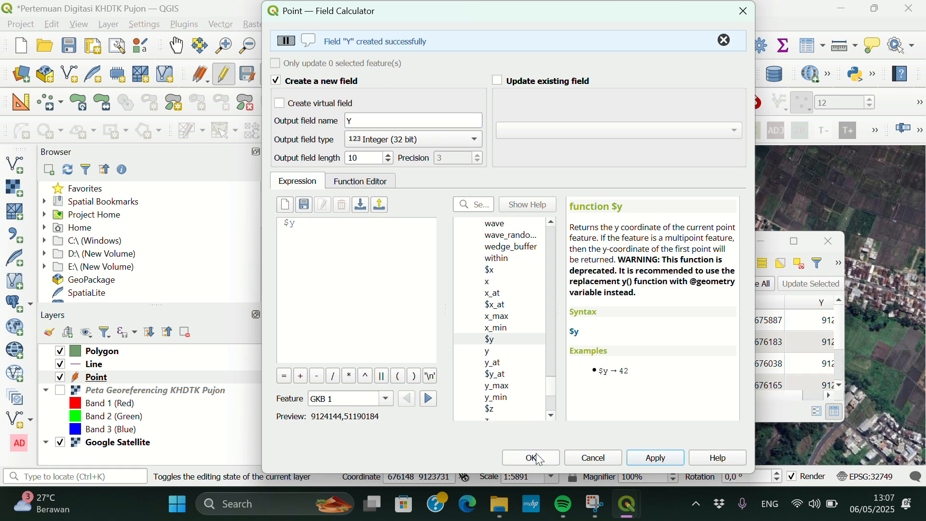
pyautogui.click(540, 459)
pyautogui.click(564, 265)
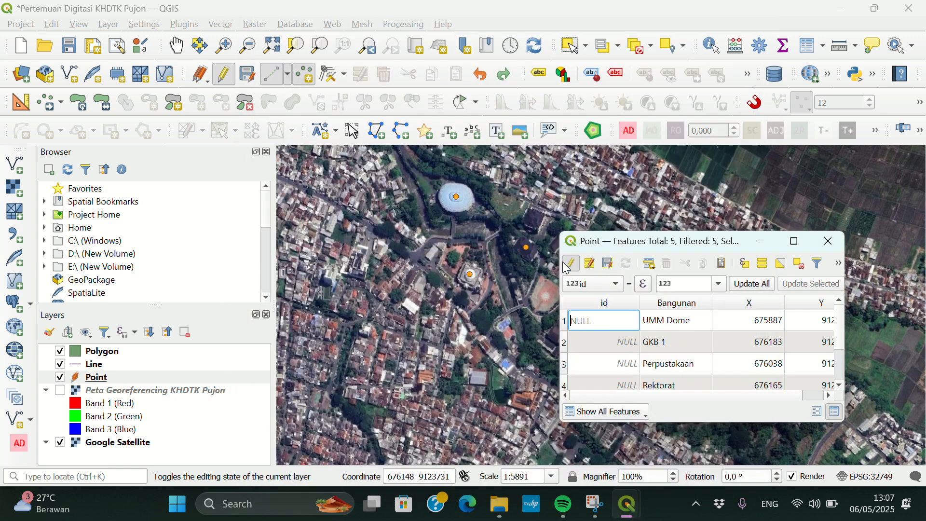
# Review the coordinate fields in the maximized attribute table, then save the Point layer edits and end its editing session
pyautogui.hscroll(1, 705, 348)
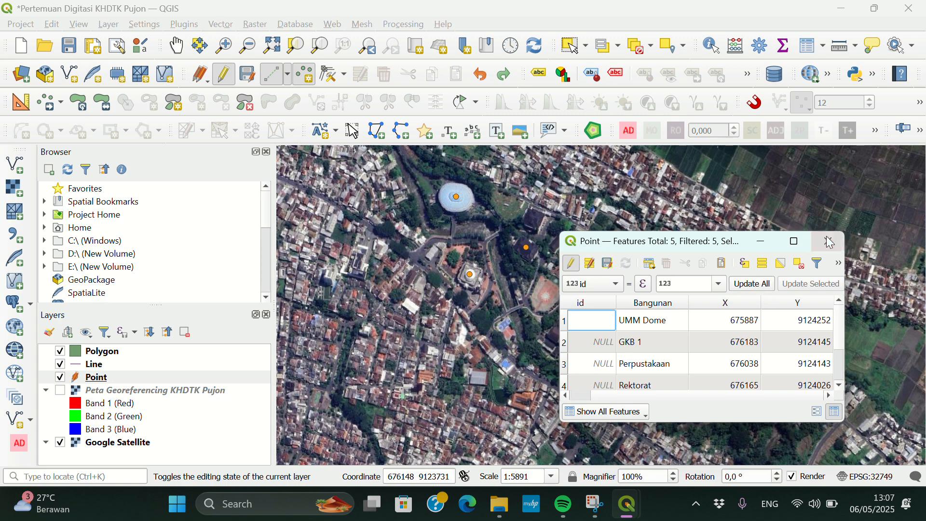
pyautogui.click(793, 241)
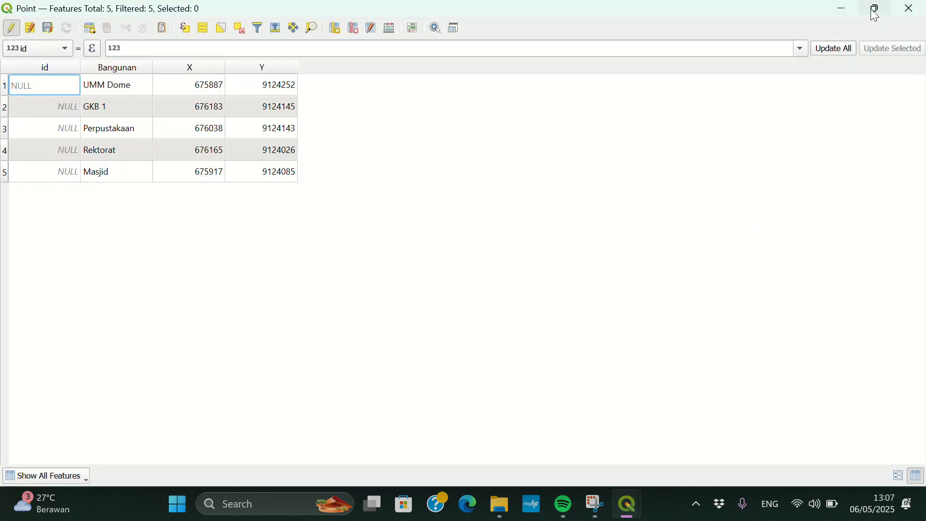
pyautogui.click(843, 8)
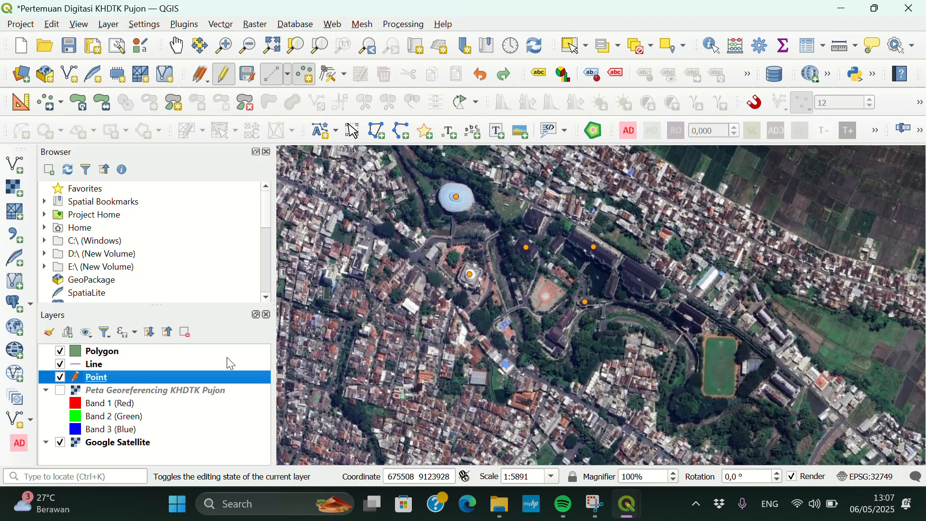
pyautogui.click(250, 72)
pyautogui.click(226, 79)
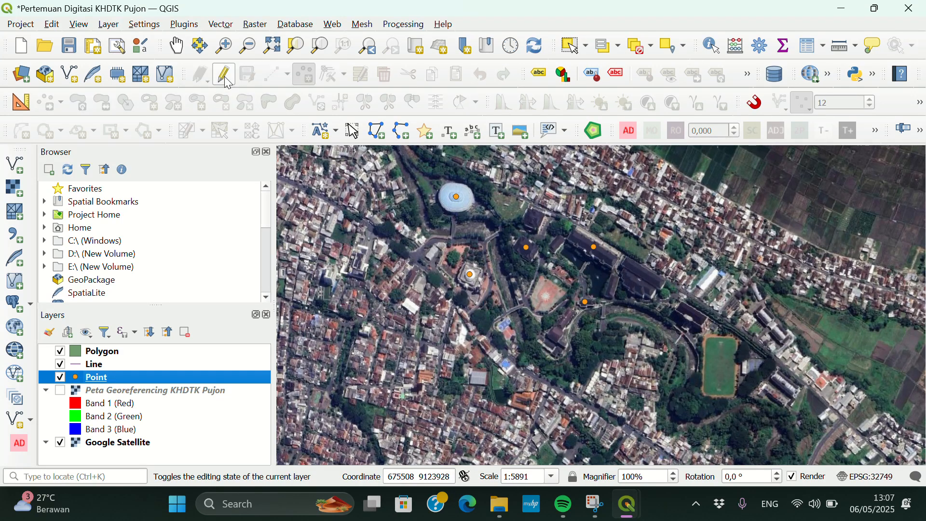
# Put the Line layer into edit mode and start adding a line feature at the road beside the blue and orange sports courts
pyautogui.click(126, 366)
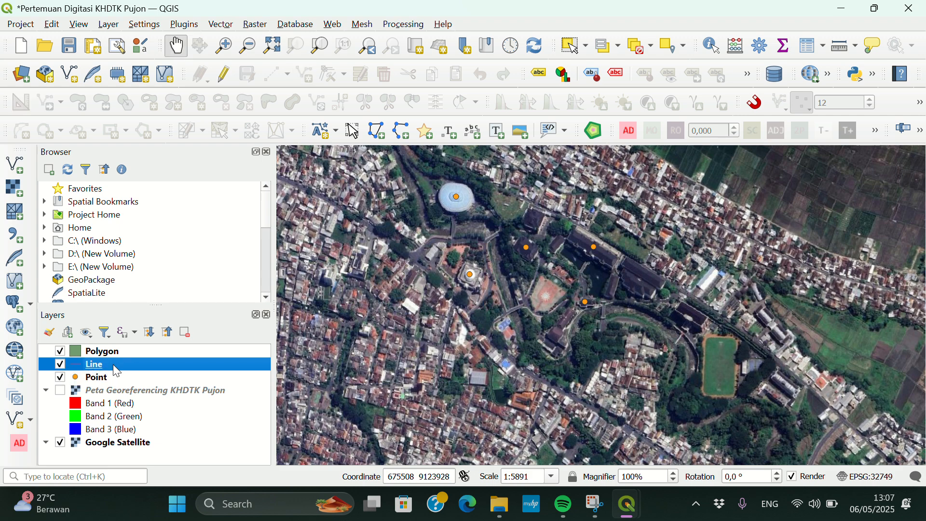
pyautogui.click(220, 81)
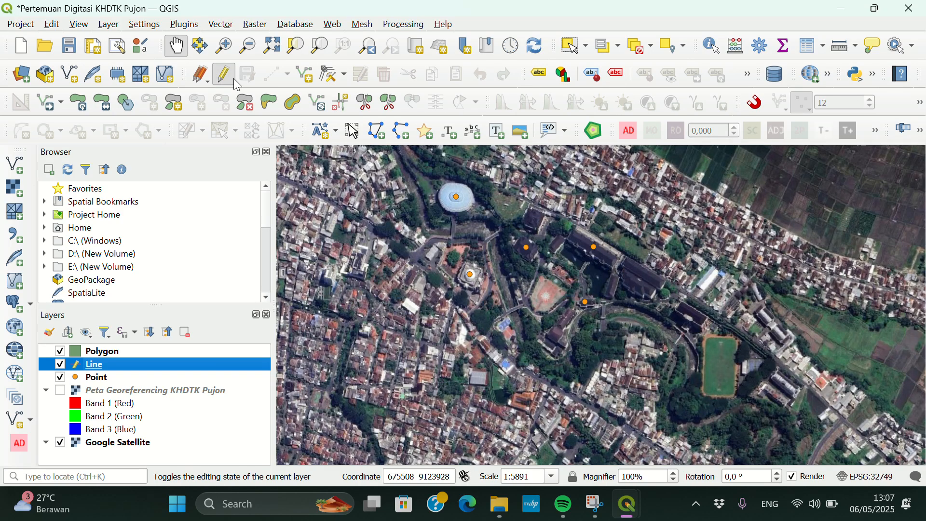
pyautogui.click(306, 80)
pyautogui.scroll(1, 520, 416)
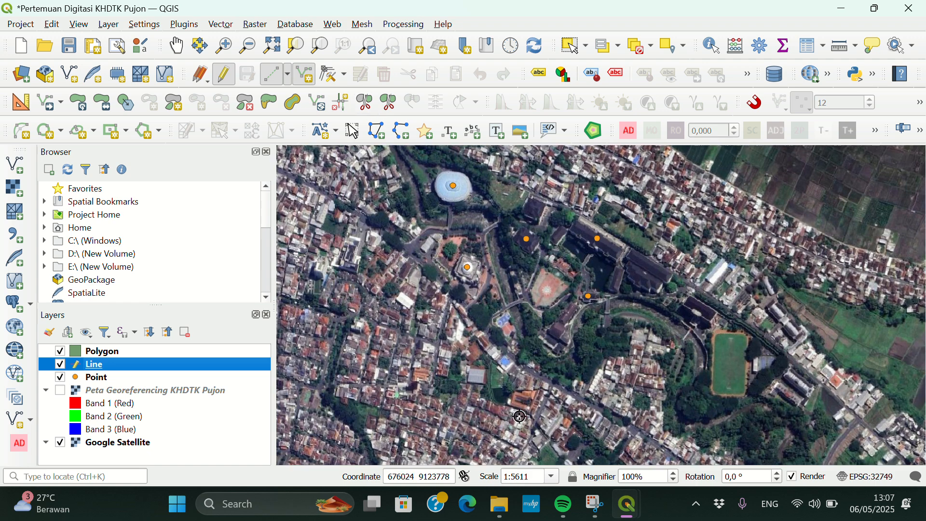
pyautogui.scroll(2, 520, 416)
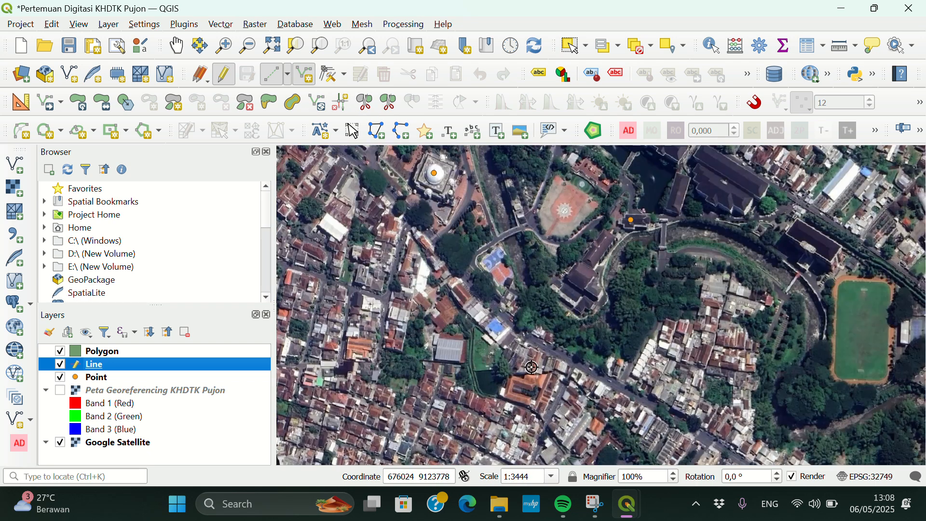
pyautogui.scroll(1, 580, 367)
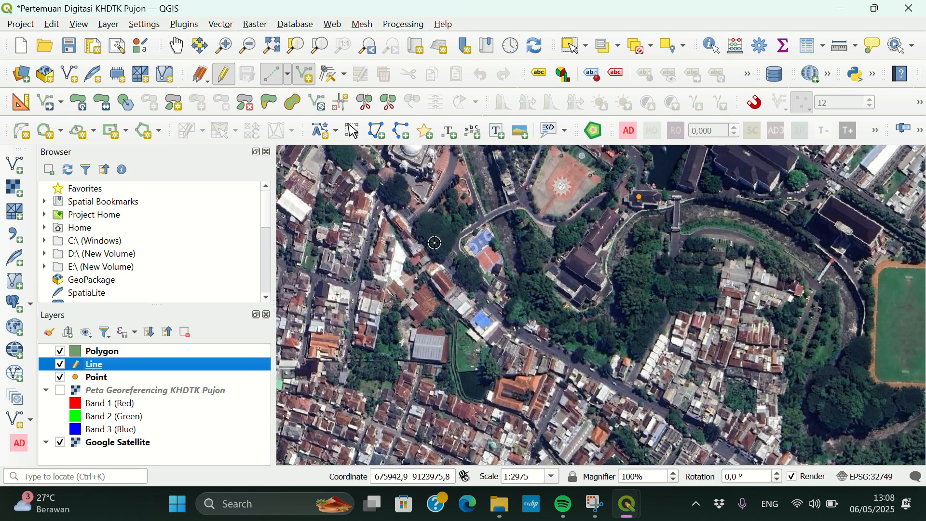
pyautogui.scroll(-2, 430, 239)
pyautogui.scroll(-2, 431, 238)
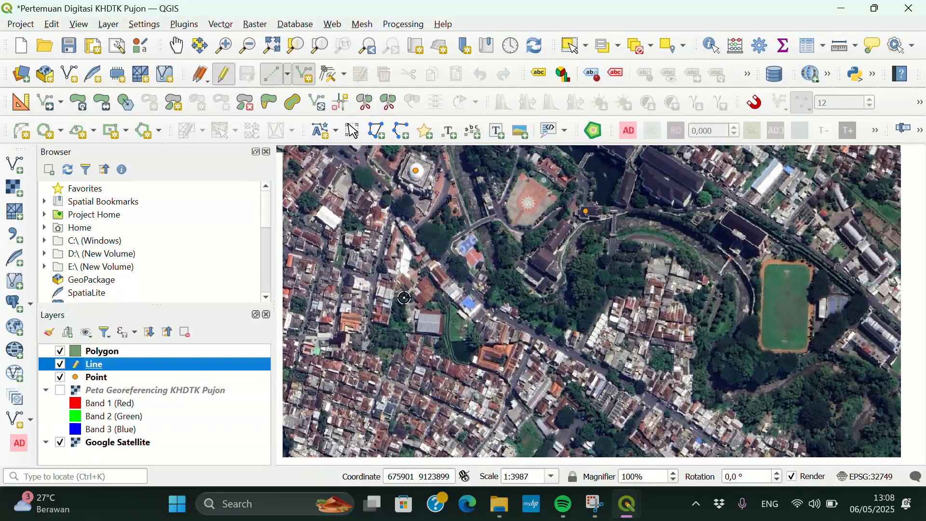
pyautogui.scroll(2, 398, 181)
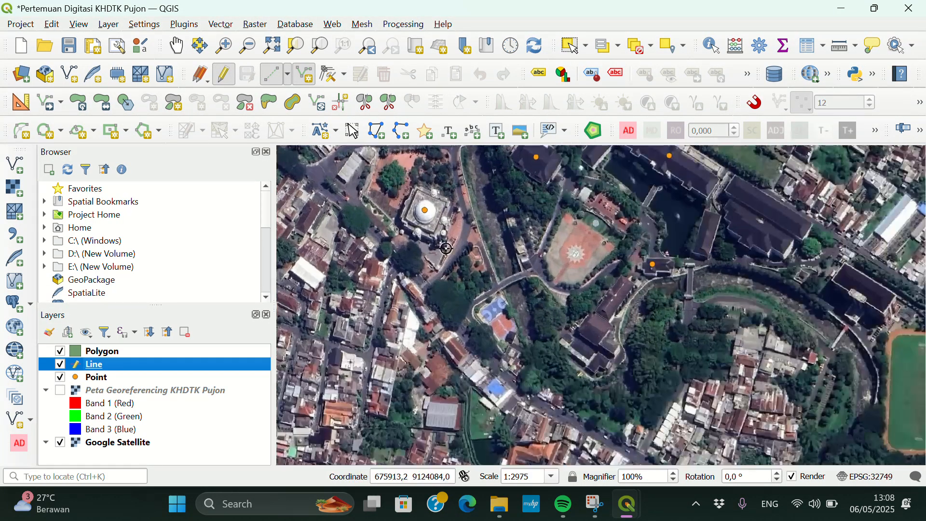
pyautogui.scroll(1, 509, 394)
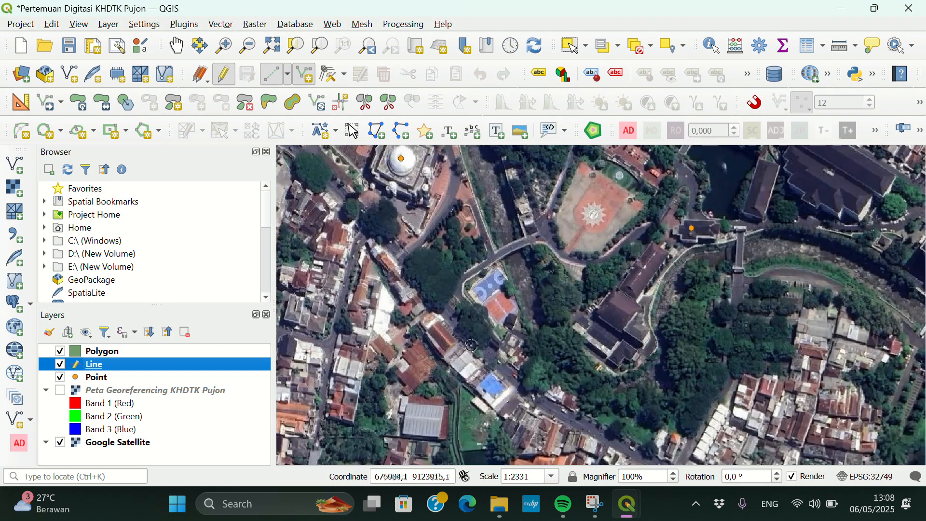
pyautogui.scroll(1, 446, 298)
pyautogui.scroll(2, 446, 298)
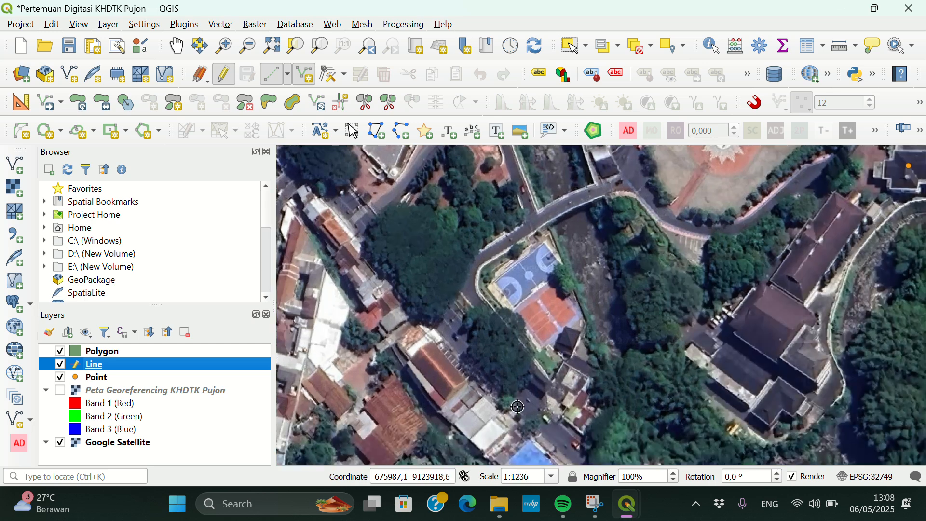
# Trace the campus road from the street below the sports courts, around their west side and onto the river bridge
pyautogui.click(526, 399)
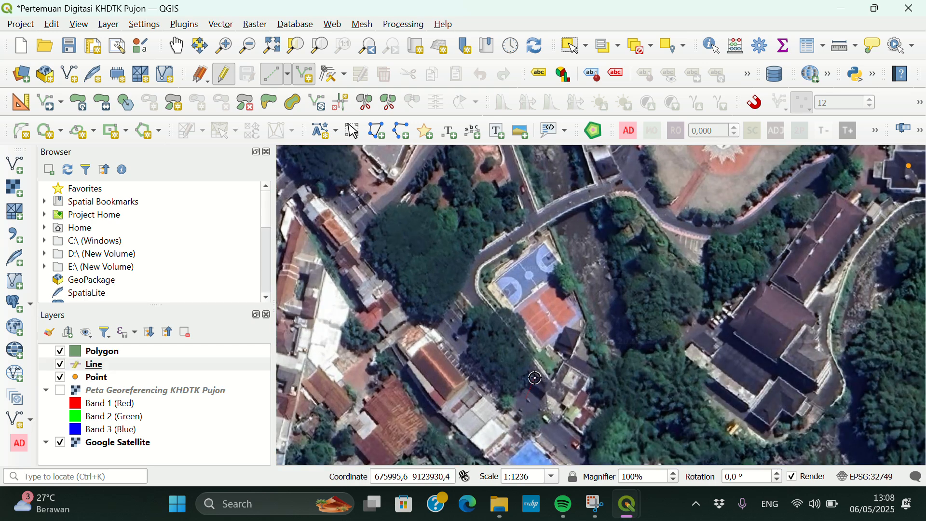
pyautogui.click(535, 379)
pyautogui.click(468, 291)
pyautogui.click(470, 266)
pyautogui.click(569, 207)
# Continue the road line across the bridge junction and along the plaza's west edge up to its northern corner
pyautogui.scroll(-3, 638, 176)
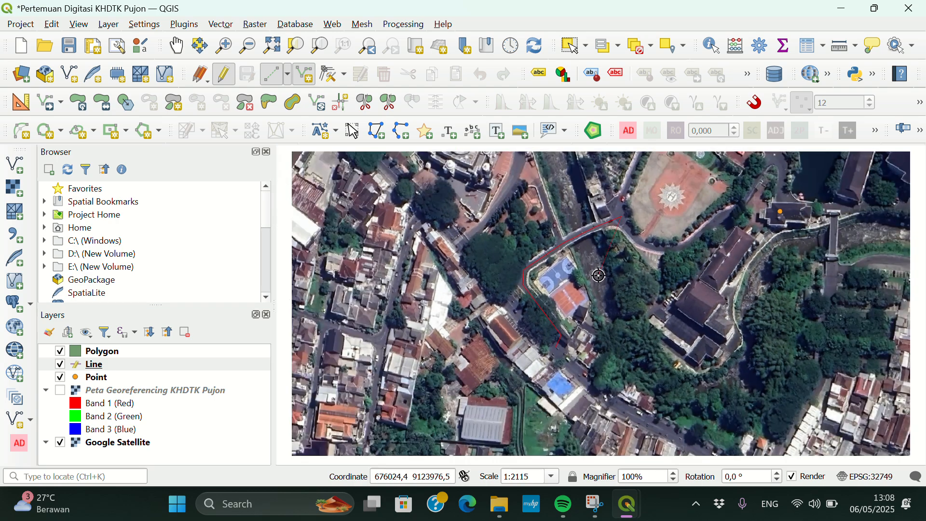
pyautogui.scroll(2, 636, 182)
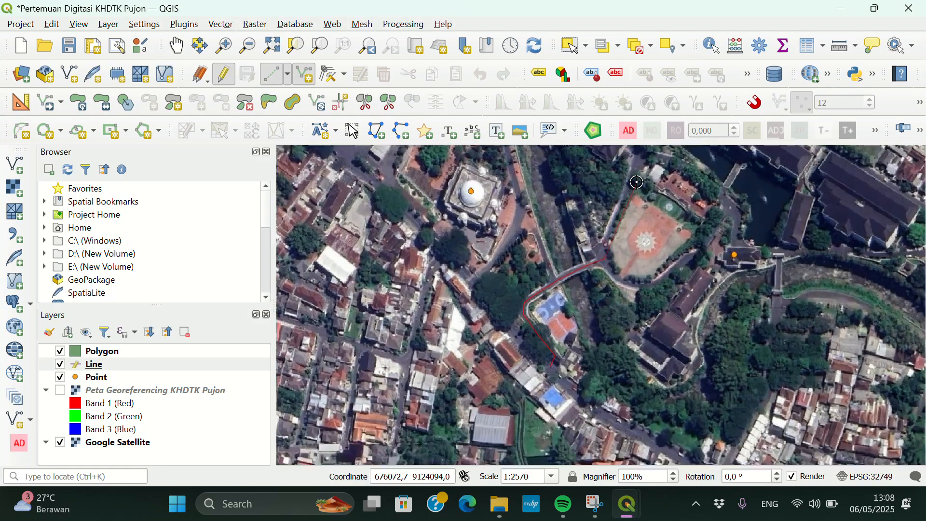
pyautogui.scroll(2, 636, 182)
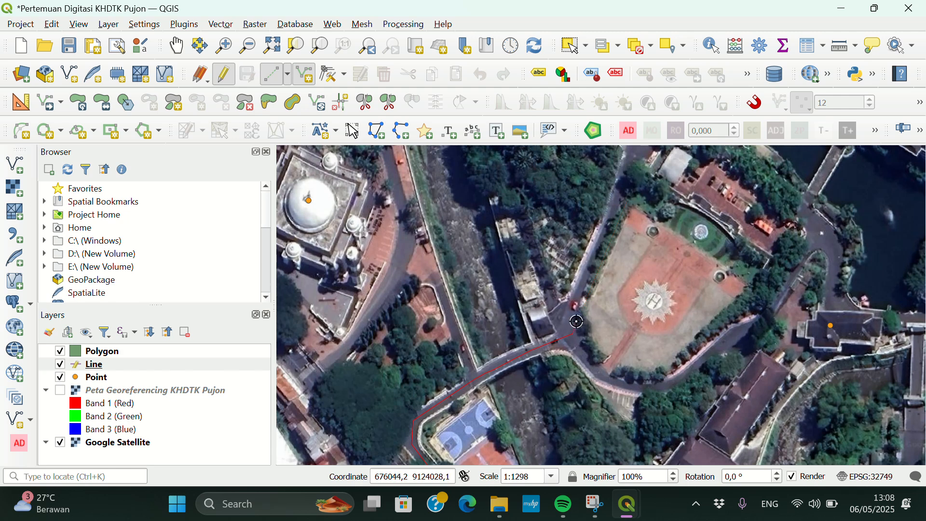
pyautogui.click(570, 312)
pyautogui.click(628, 179)
pyautogui.rightClick(627, 180)
pyautogui.scroll(-1, 617, 410)
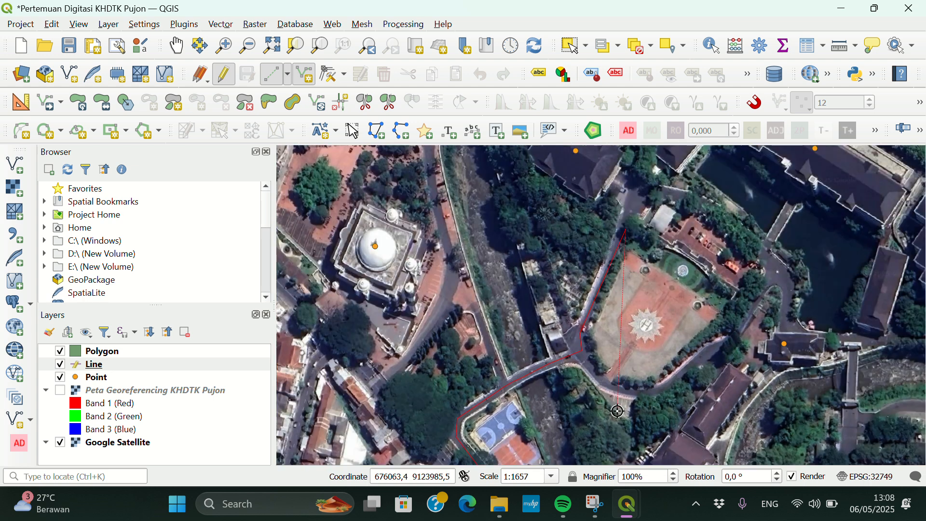
pyautogui.click(637, 191)
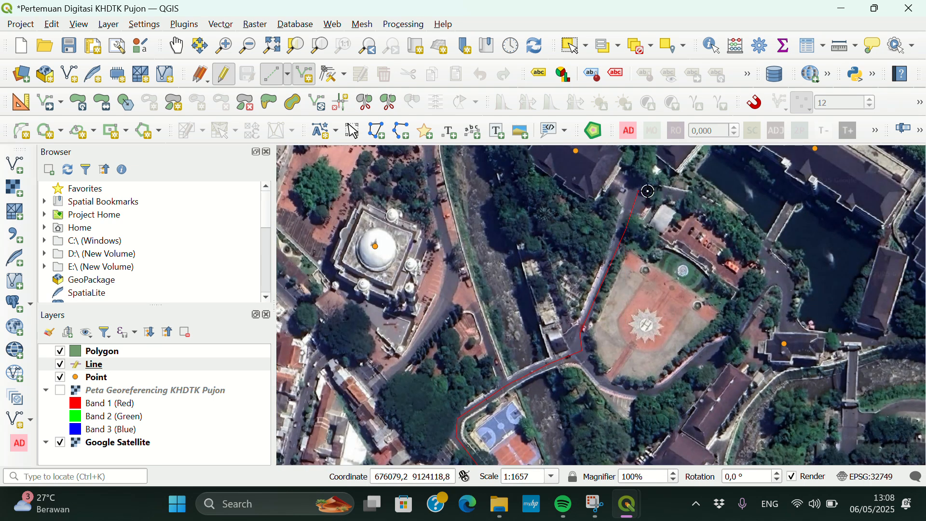
# Extend the road line around the plaza's northern side and down its eastern edge
pyautogui.click(675, 195)
pyautogui.click(704, 205)
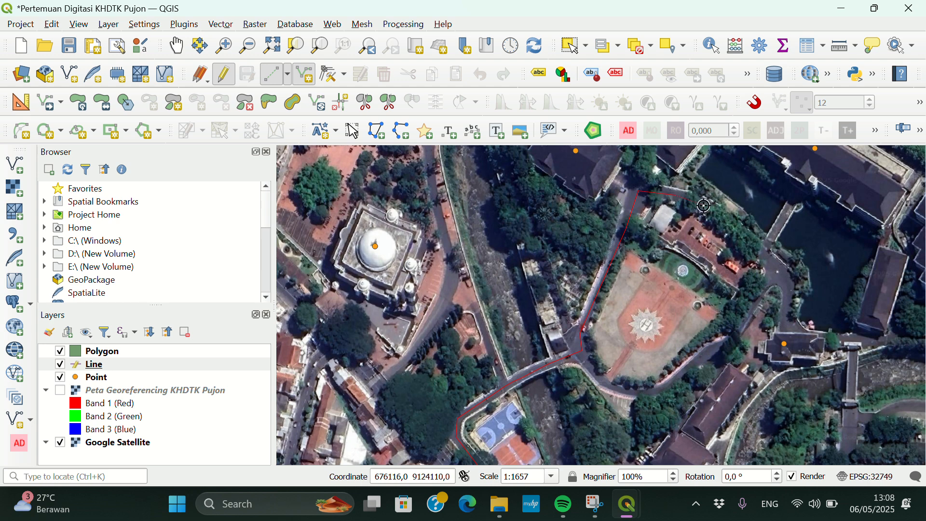
pyautogui.click(730, 224)
pyautogui.click(769, 259)
pyautogui.click(773, 273)
pyautogui.click(724, 349)
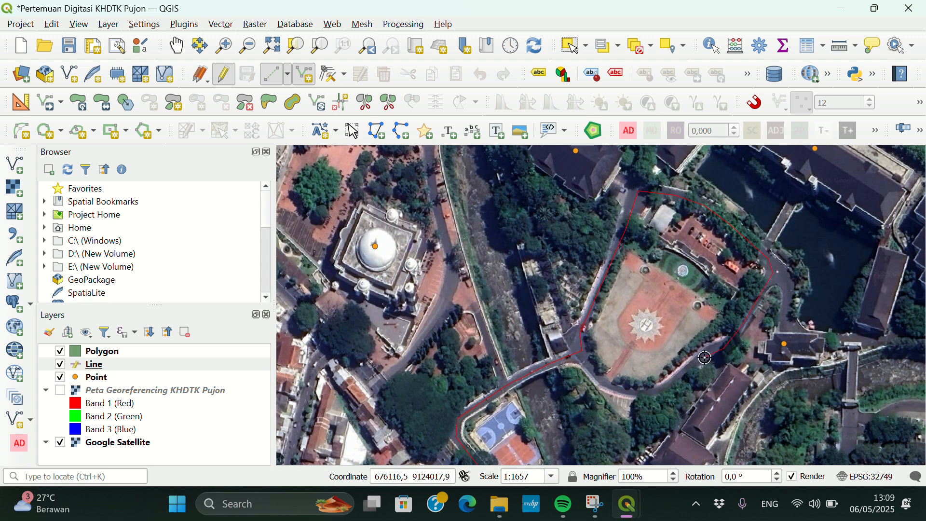
# Trace the road along the plaza's southern edge back toward the bridge junction and finish the line
pyautogui.click(639, 395)
pyautogui.click(617, 389)
pyautogui.click(597, 376)
pyautogui.click(582, 387)
pyautogui.rightClick(582, 387)
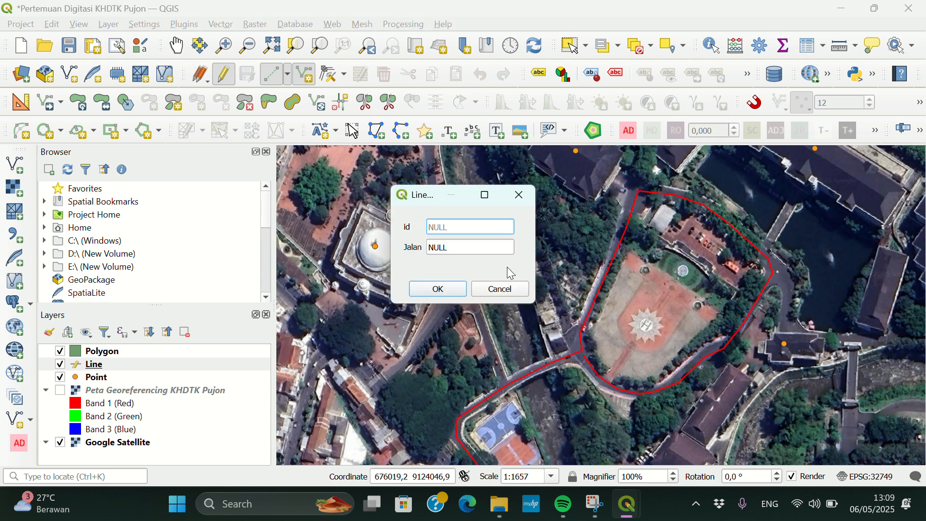
# Set the new line's Jalan attribute to "Jalan UMM" and save the feature
pyautogui.click(481, 254)
pyautogui.press('BackSpace')
pyautogui.write('J')
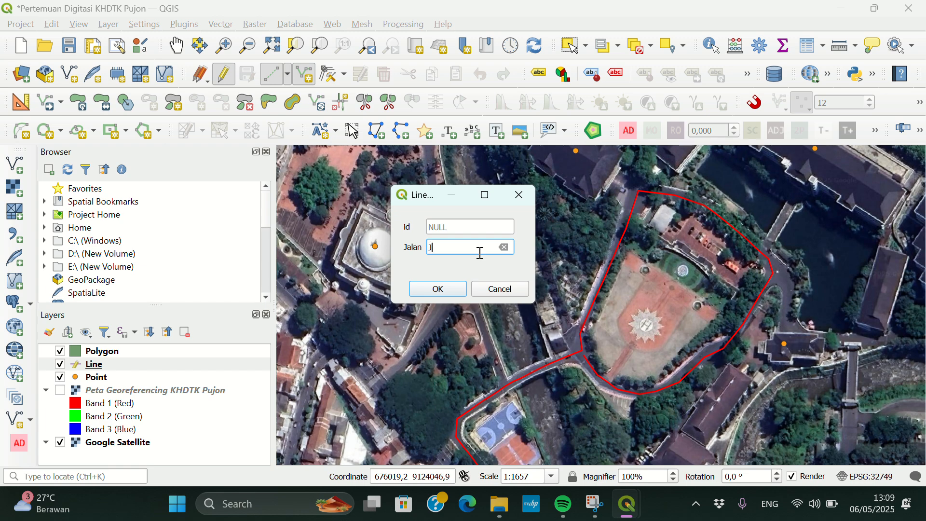
pyautogui.write('alan UMM')
pyautogui.click(438, 289)
# Activate the Vertex Tool at the gap between the road loop's loose end and the bridge junction
pyautogui.scroll(1, 562, 374)
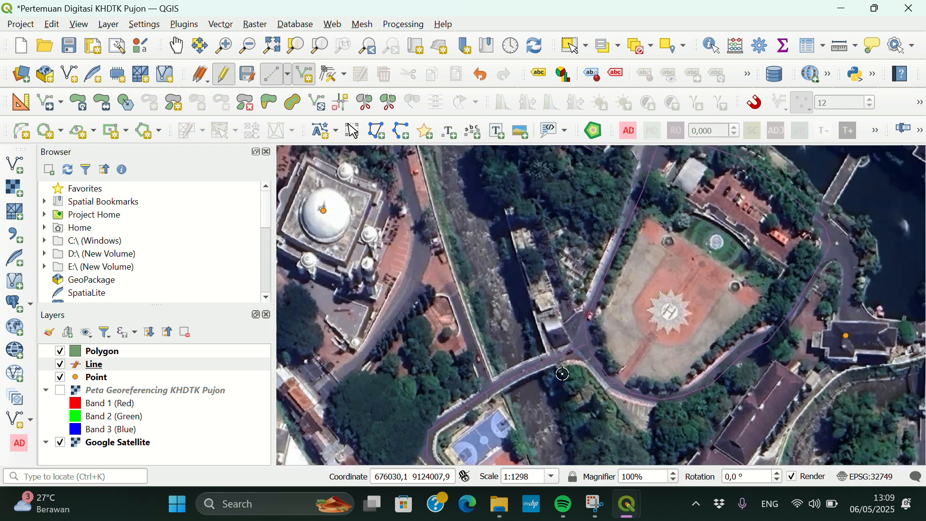
pyautogui.scroll(3, 562, 374)
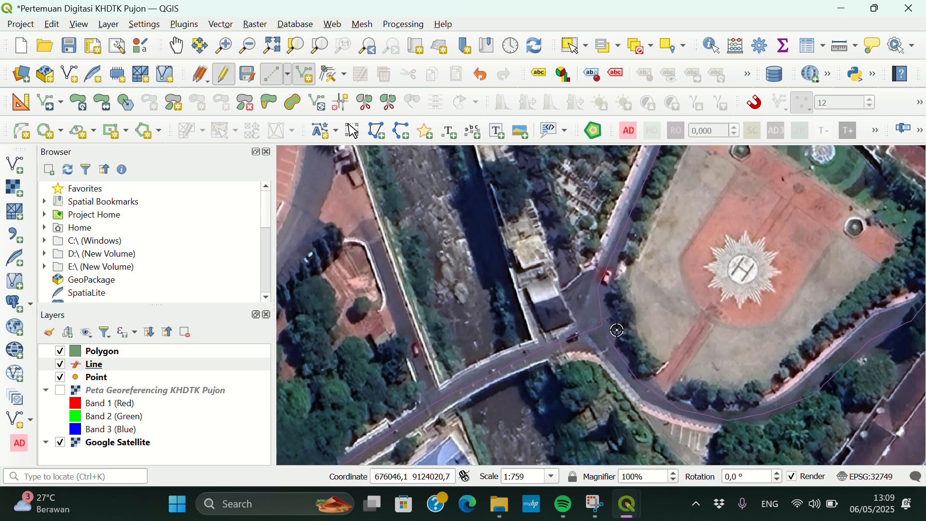
pyautogui.scroll(-4, 617, 331)
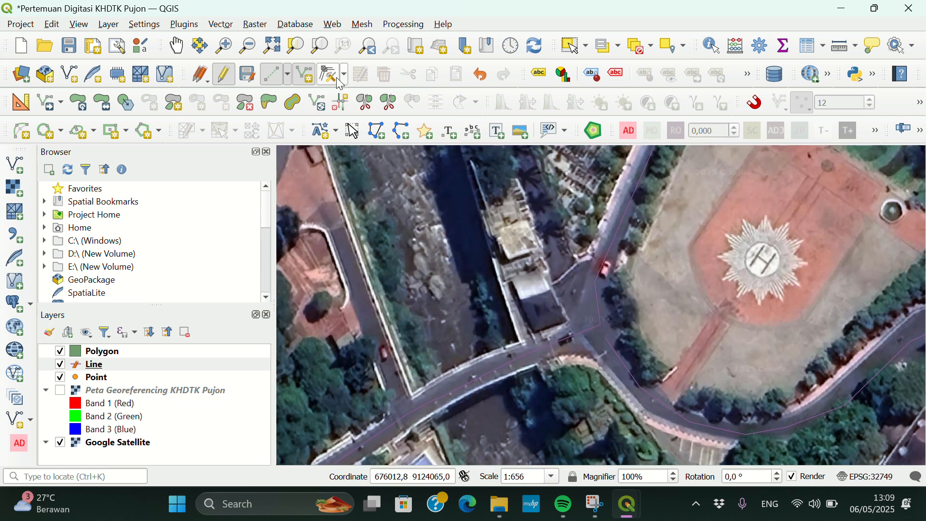
pyautogui.click(757, 104)
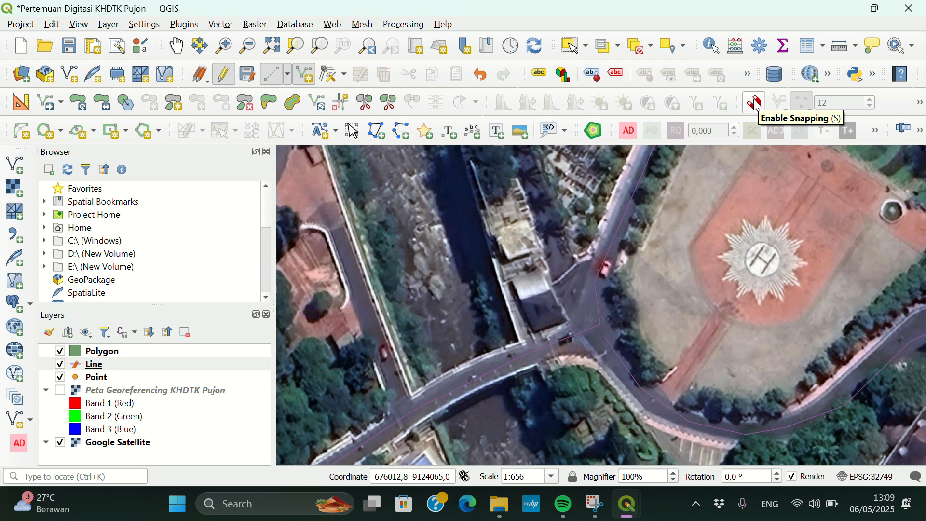
pyautogui.click(336, 83)
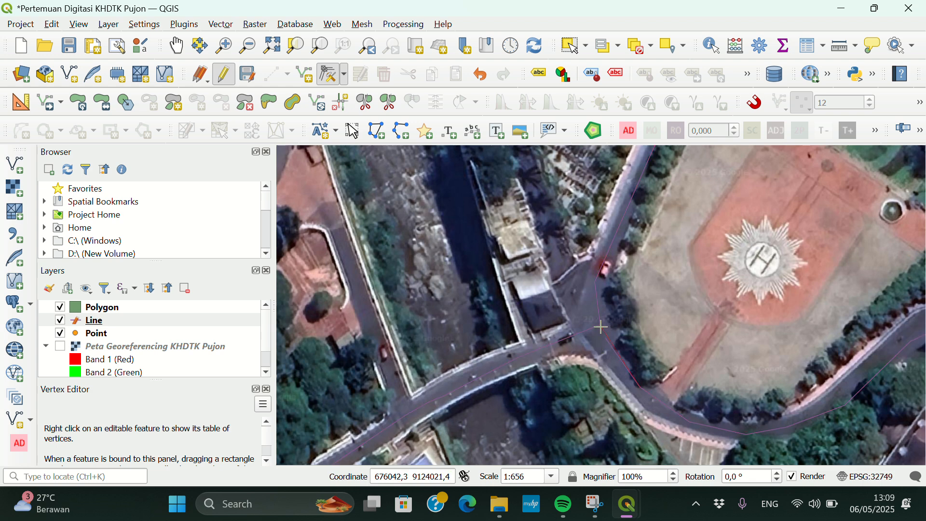
pyautogui.scroll(1, 600, 320)
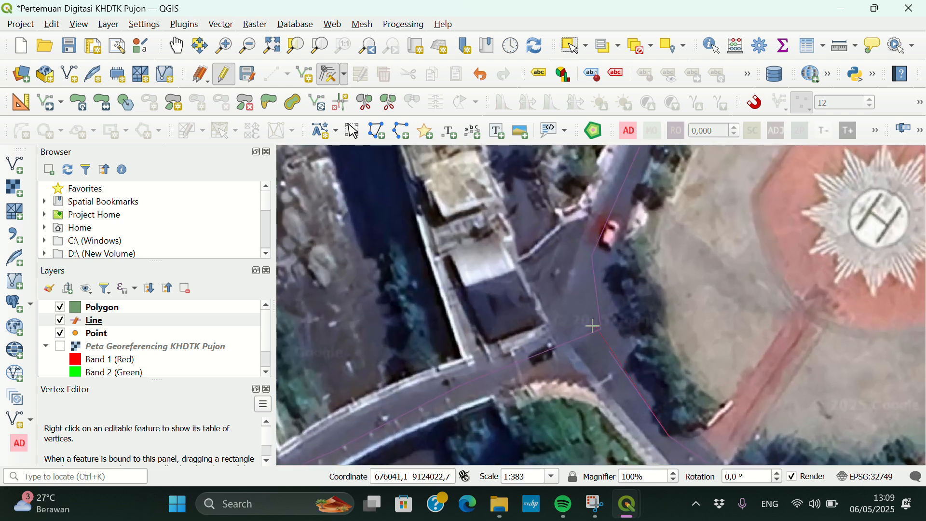
pyautogui.scroll(1, 609, 395)
pyautogui.scroll(1, 609, 394)
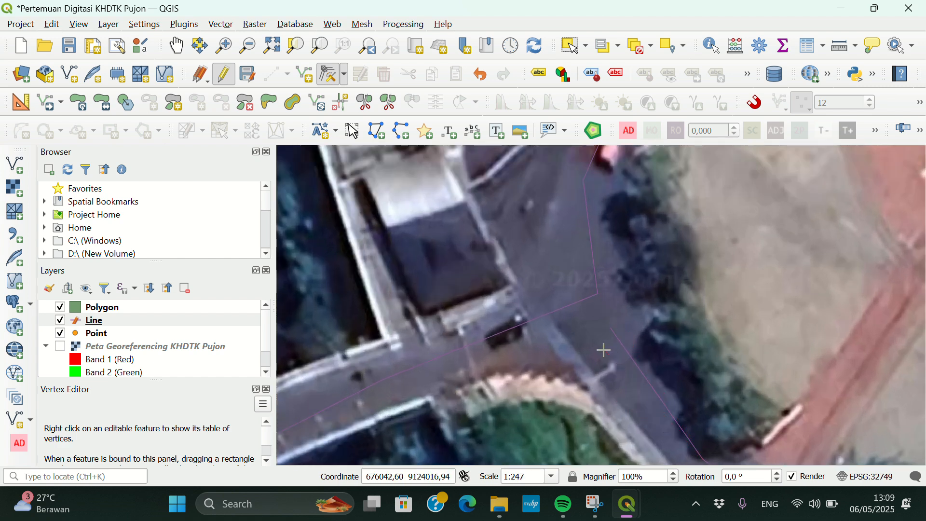
pyautogui.click(345, 76)
pyautogui.click(359, 95)
# Try to move the road loop's loose end vertex toward the junction by hand, without snapping
pyautogui.click(611, 329)
pyautogui.click(599, 296)
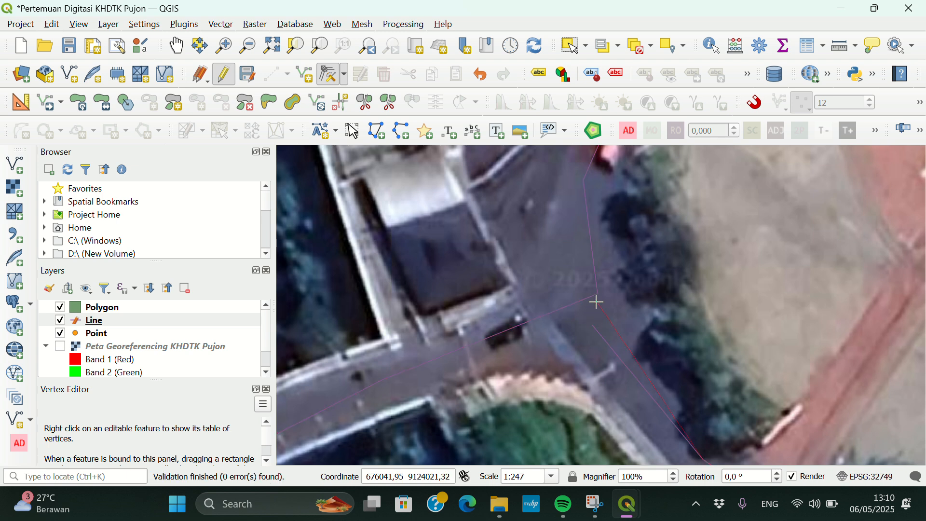
pyautogui.click(665, 303)
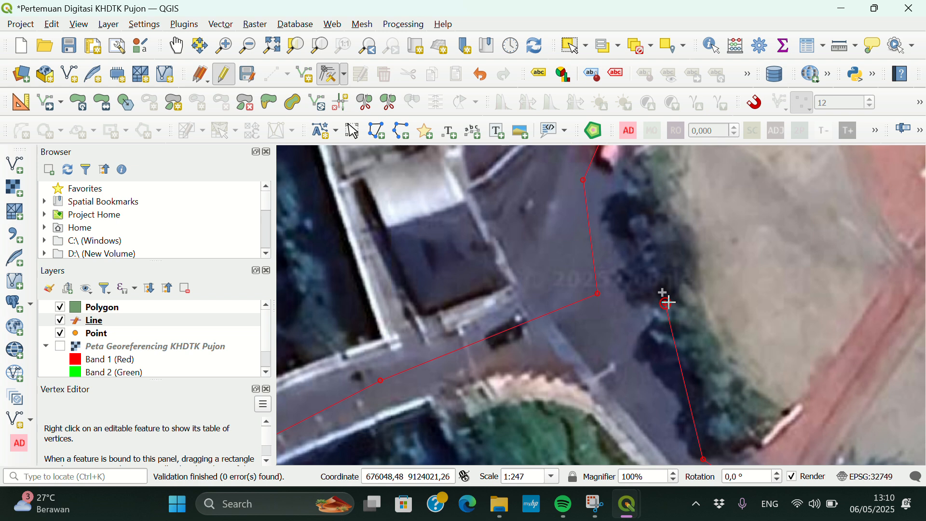
pyautogui.click(622, 332)
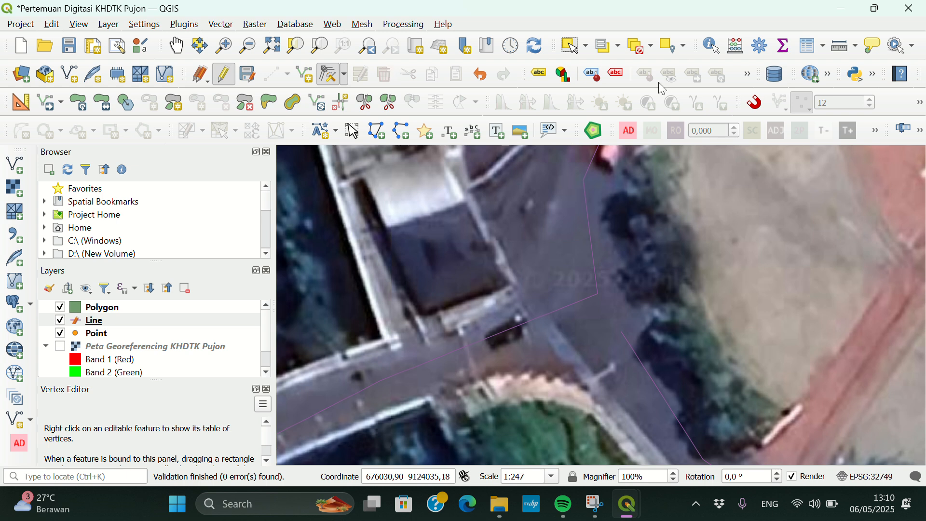
# Enable snapping with a tolerance of 12 and join the loop's loose end vertex to the junction vertex
pyautogui.click(756, 106)
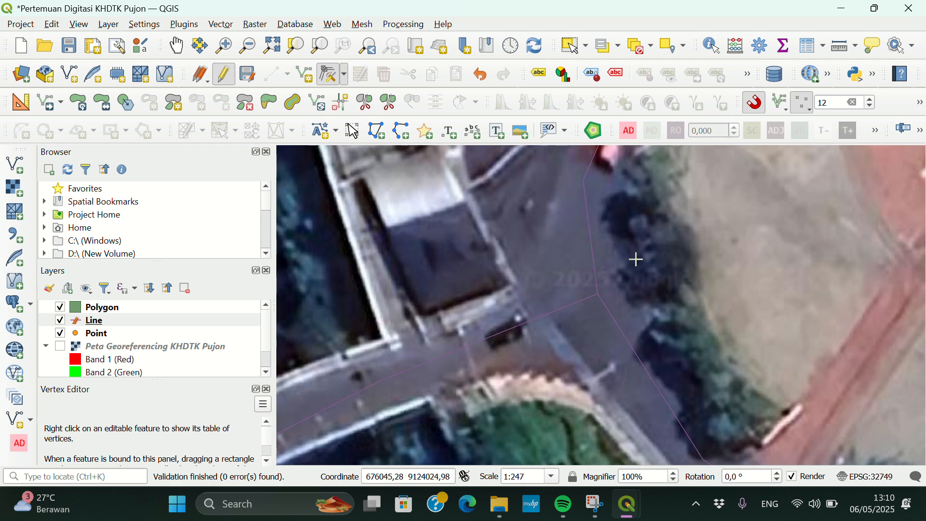
pyautogui.scroll(-2, 542, 338)
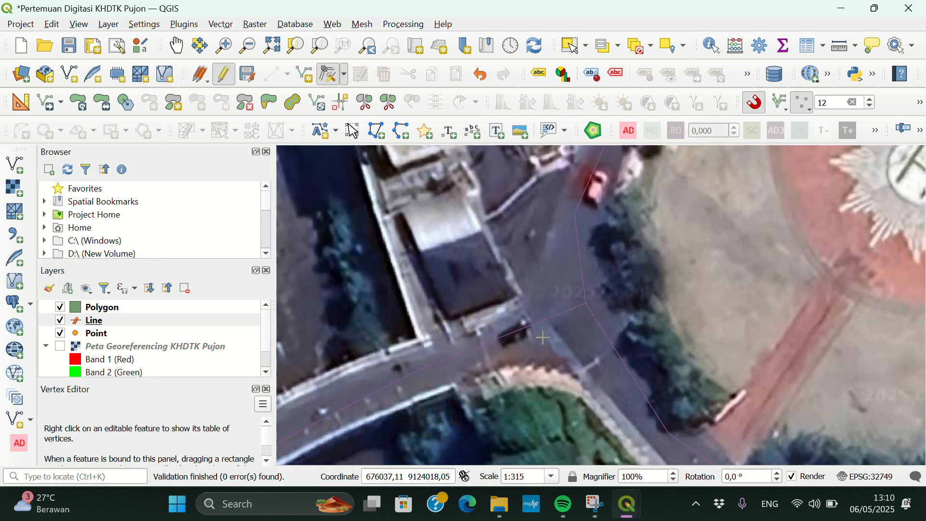
pyautogui.scroll(-2, 543, 338)
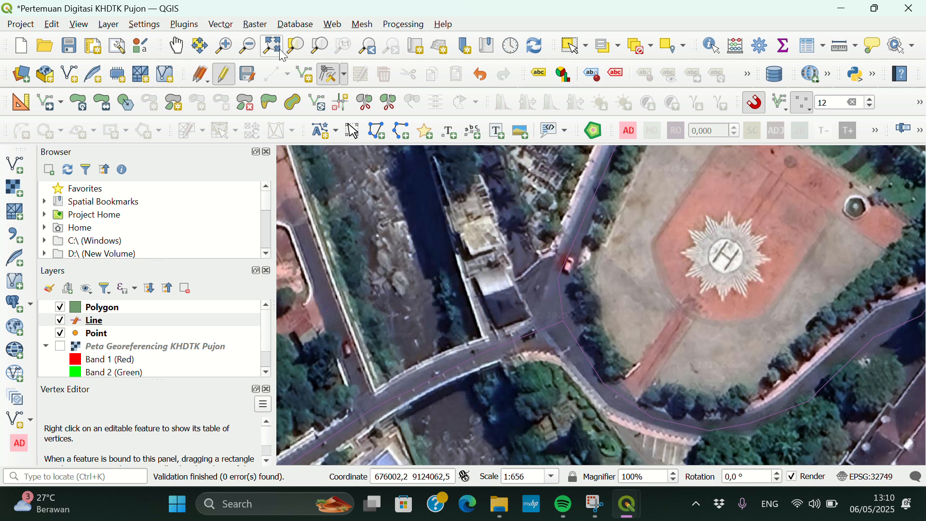
# Start a new line feature snapped to the road loop's northern corner and trace the road around the adjacent building to the river bridge
pyautogui.click(306, 73)
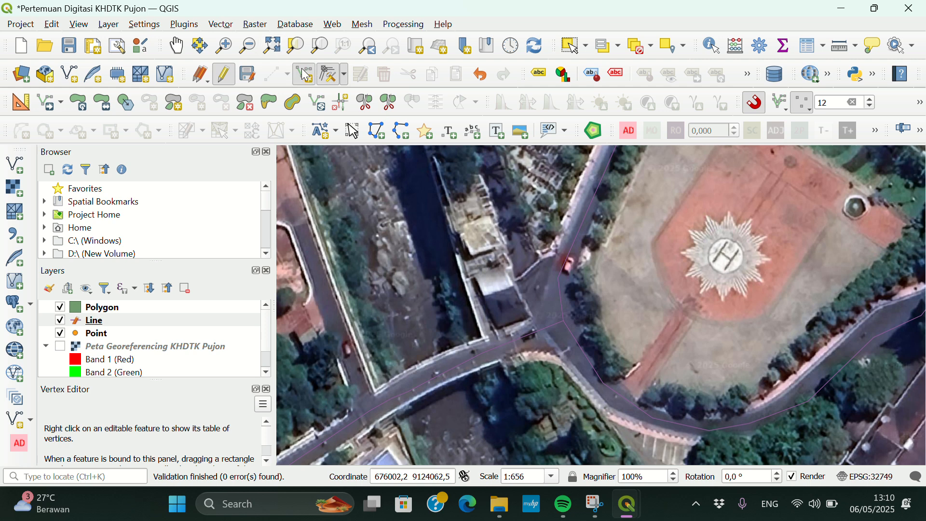
pyautogui.click(277, 73)
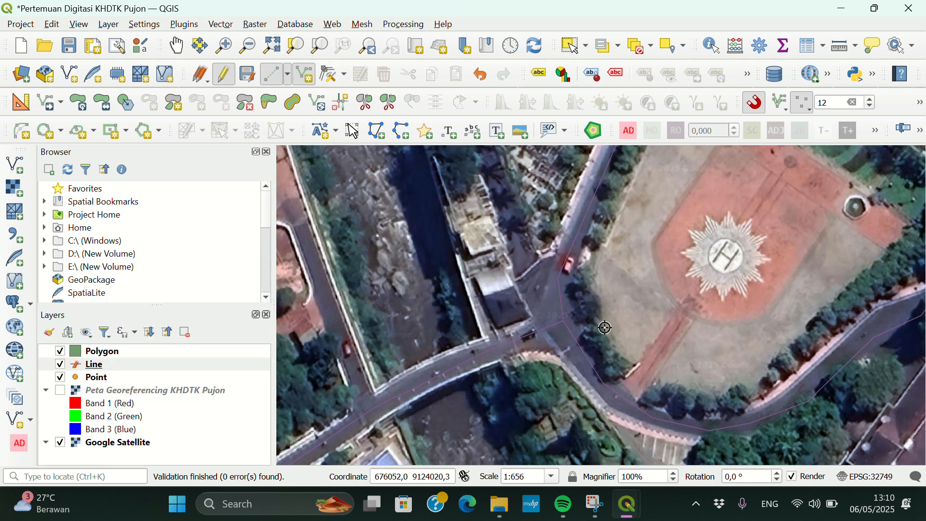
pyautogui.scroll(-1, 615, 424)
pyautogui.scroll(-5, 614, 424)
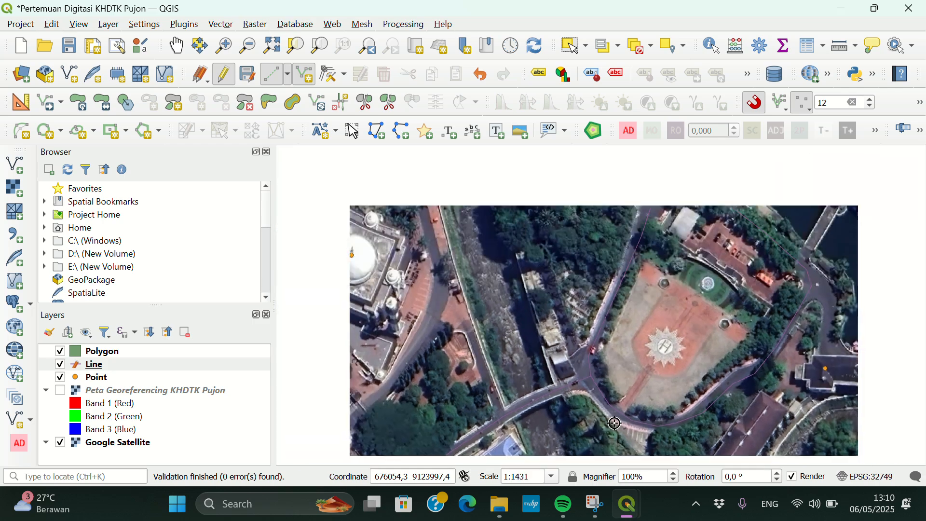
pyautogui.scroll(-2, 647, 340)
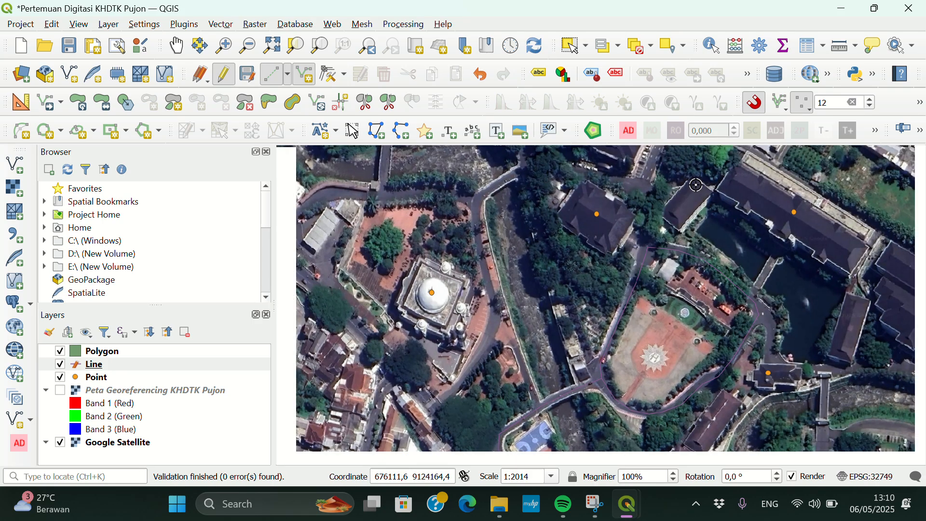
pyautogui.scroll(2, 675, 168)
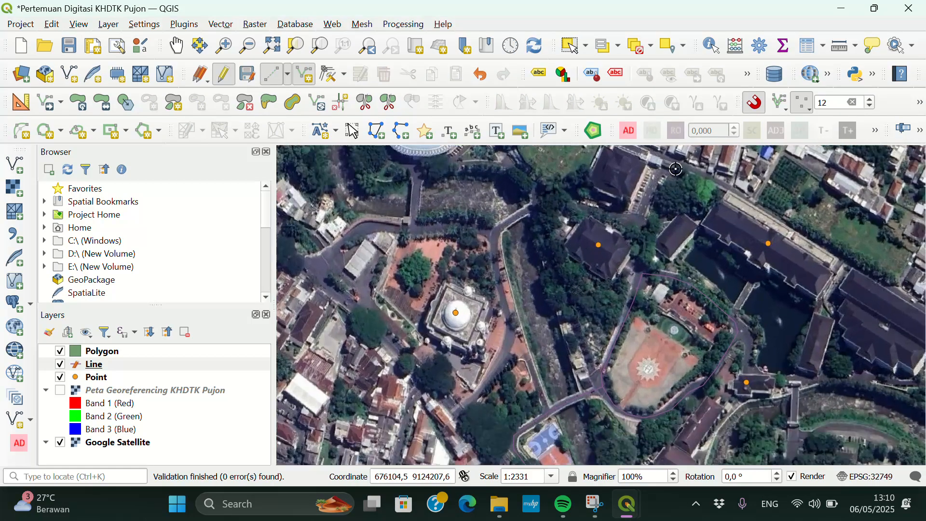
pyautogui.scroll(5, 653, 244)
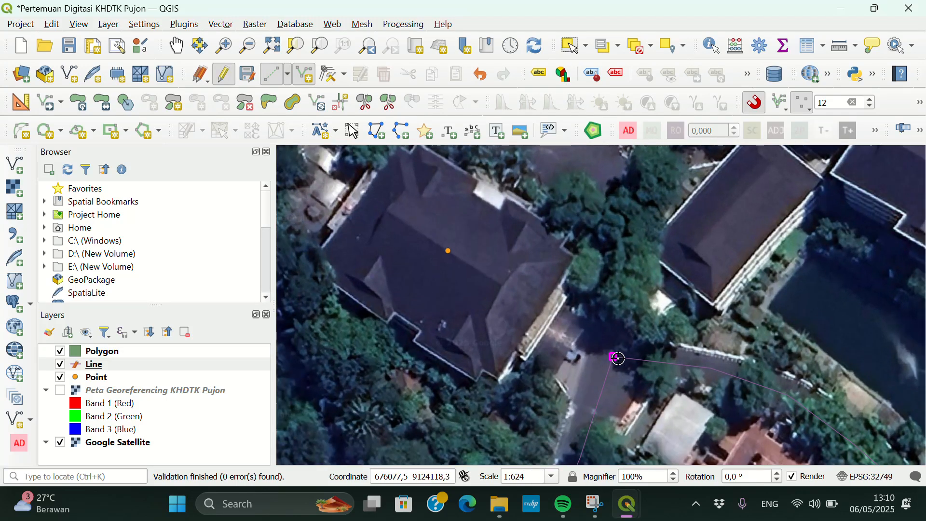
pyautogui.click(613, 356)
pyautogui.scroll(-1, 592, 277)
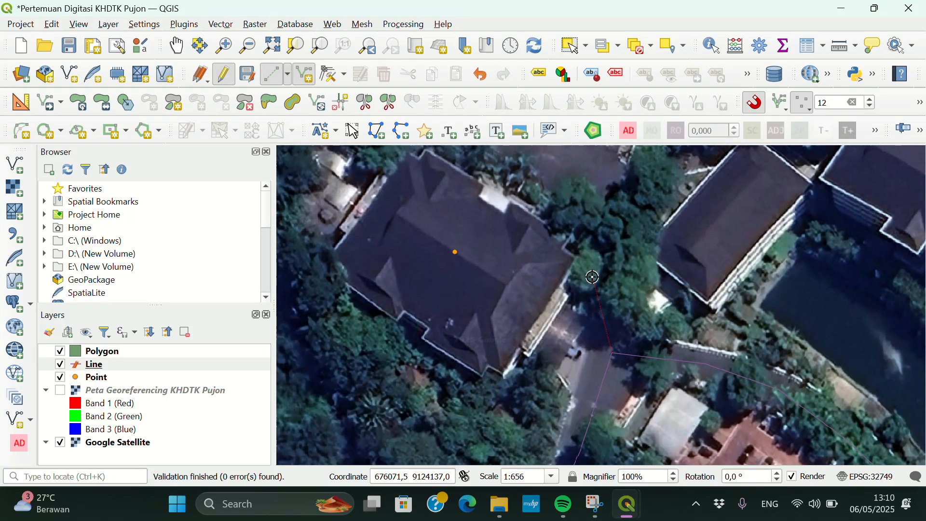
pyautogui.scroll(-2, 592, 277)
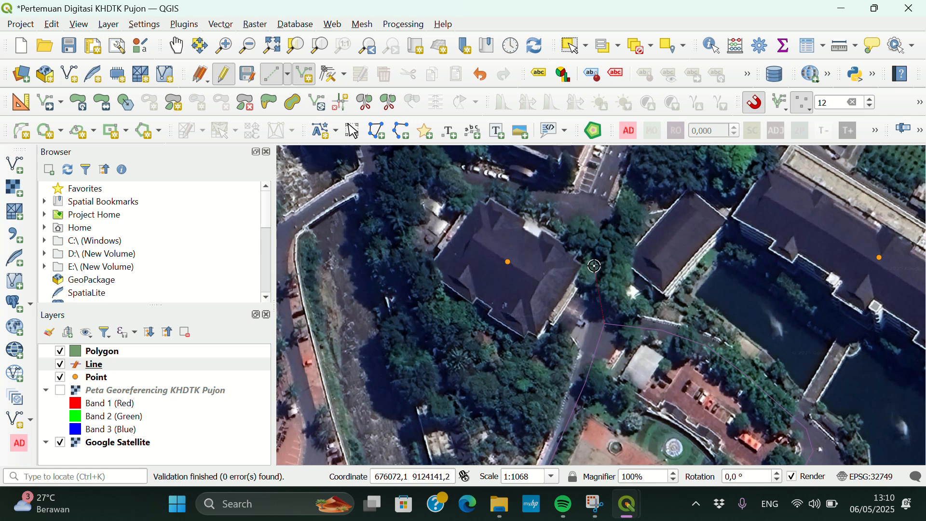
pyautogui.click(595, 267)
pyautogui.click(596, 221)
pyautogui.click(392, 173)
pyautogui.click(333, 196)
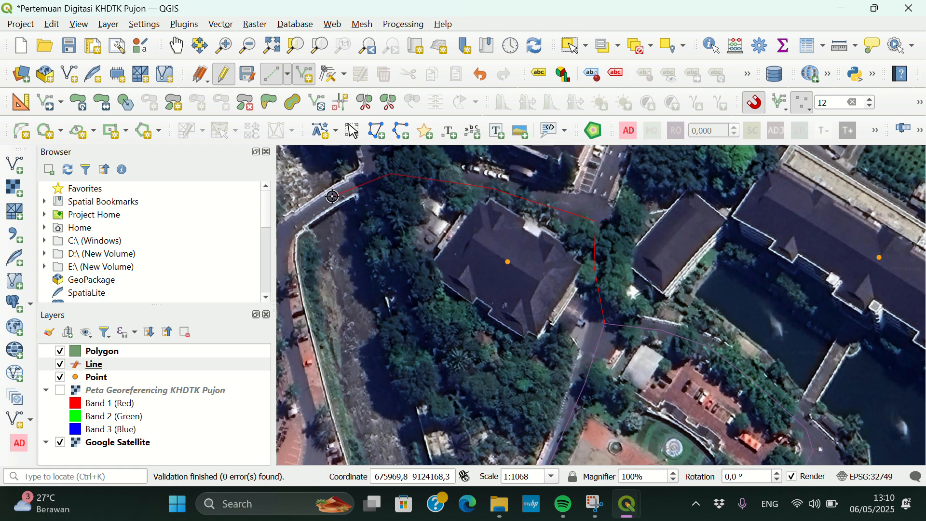
# Continue the line across the bridge and along the road east of the mosque to the housing area, then finish it
pyautogui.scroll(-3, 391, 338)
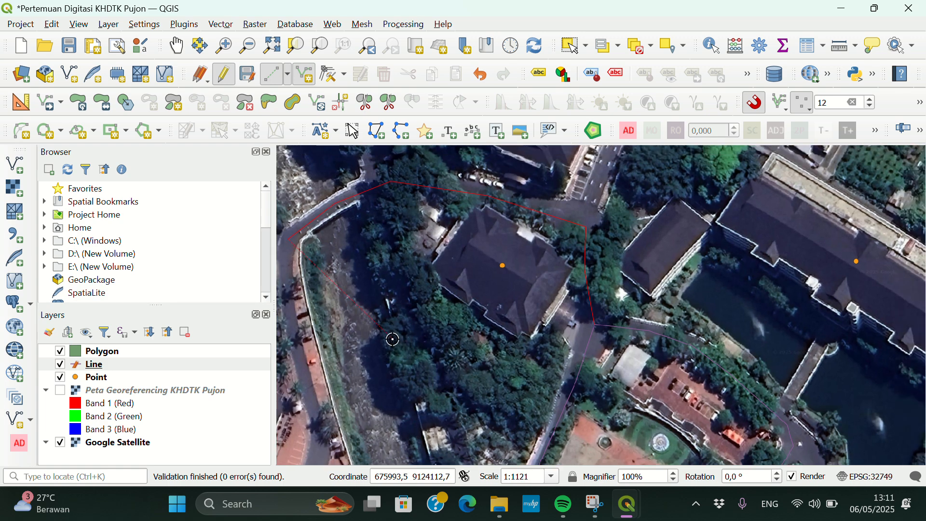
pyautogui.scroll(-1, 393, 339)
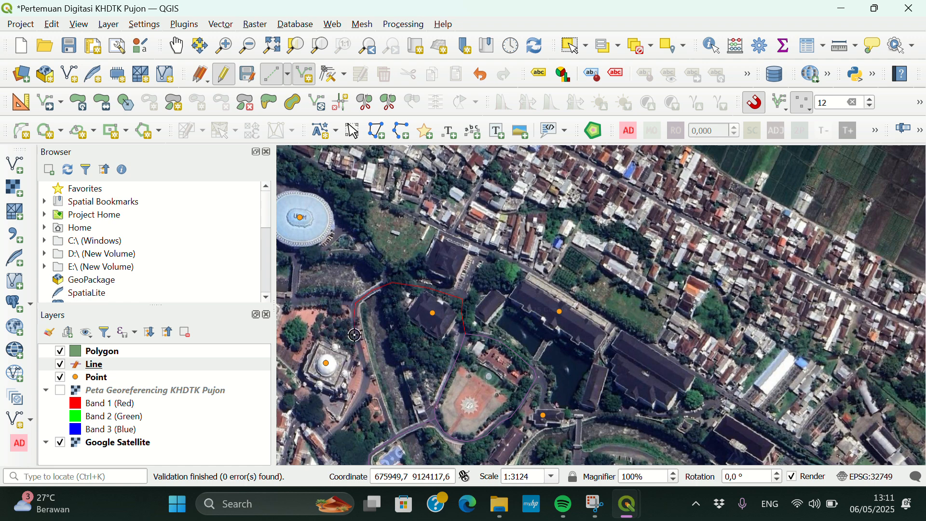
pyautogui.click(356, 335)
pyautogui.click(367, 380)
pyautogui.scroll(-2, 482, 337)
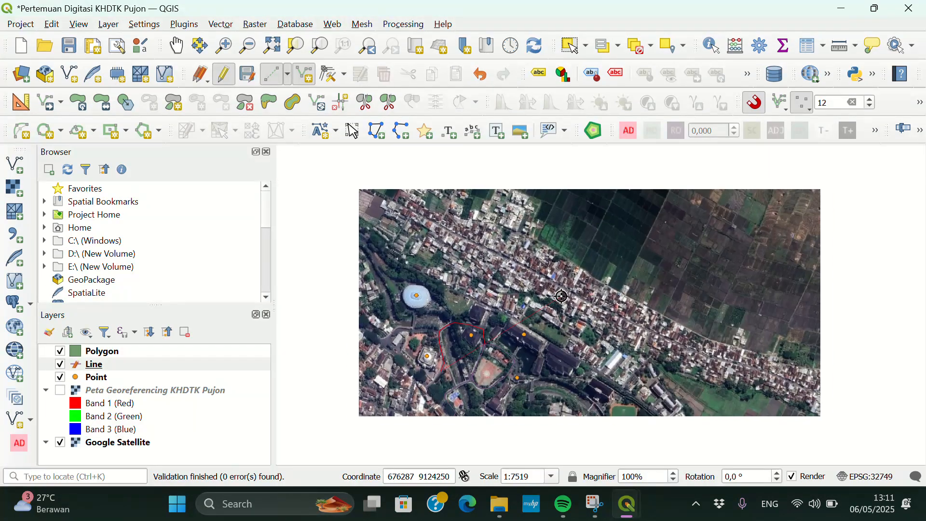
pyautogui.scroll(-1, 512, 328)
pyautogui.scroll(1, 457, 355)
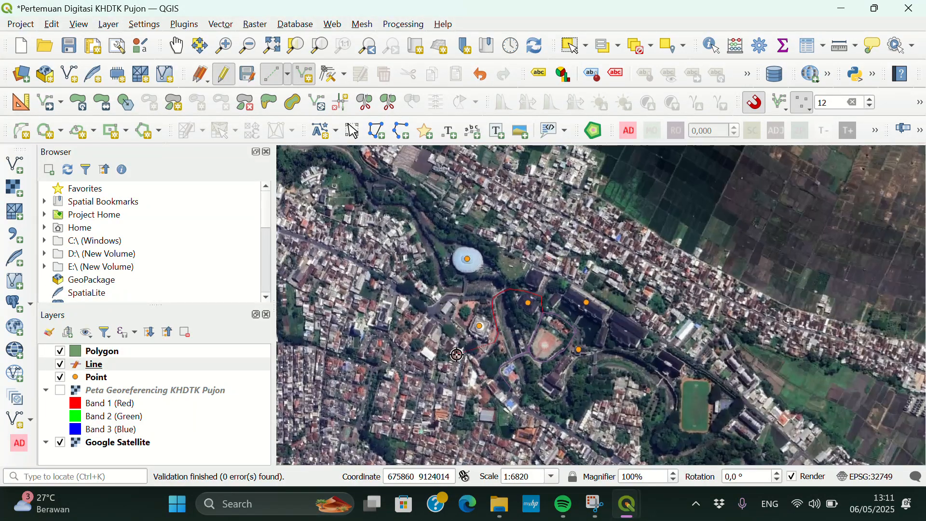
pyautogui.scroll(4, 457, 354)
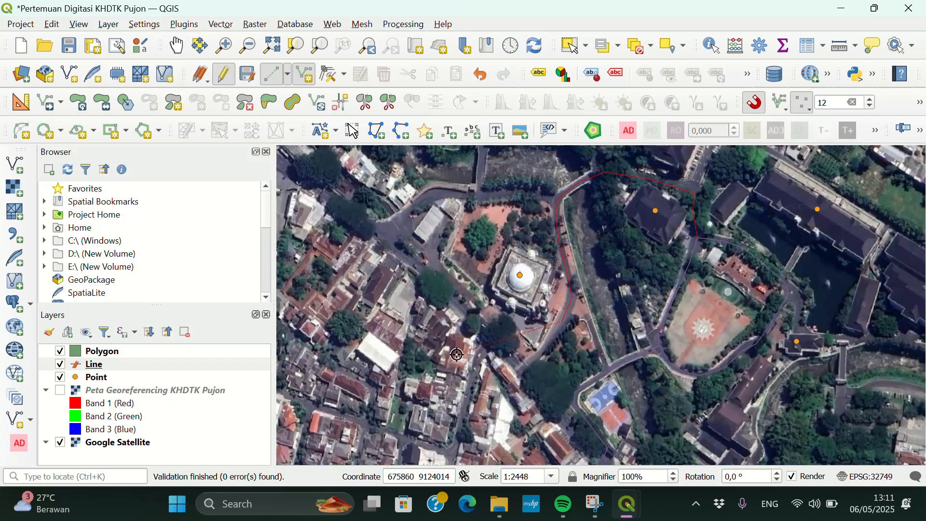
pyautogui.scroll(1, 457, 354)
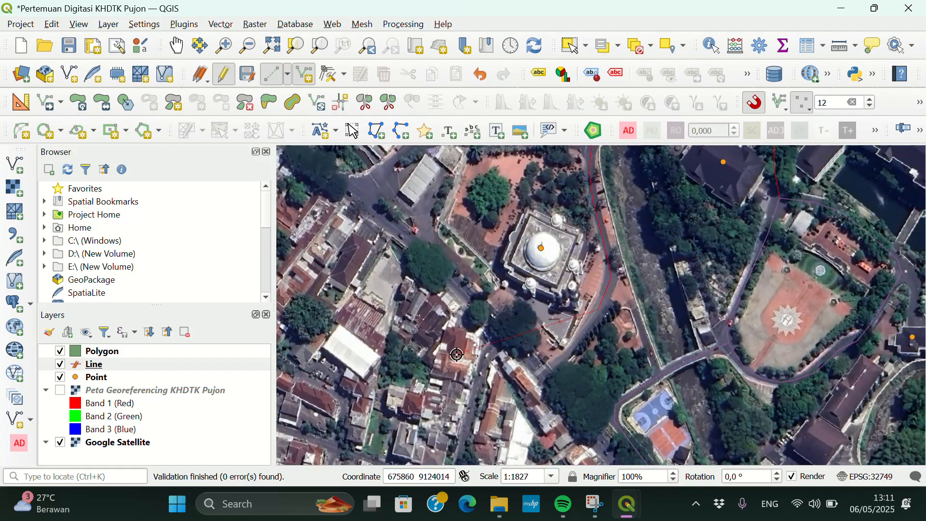
pyautogui.click(577, 343)
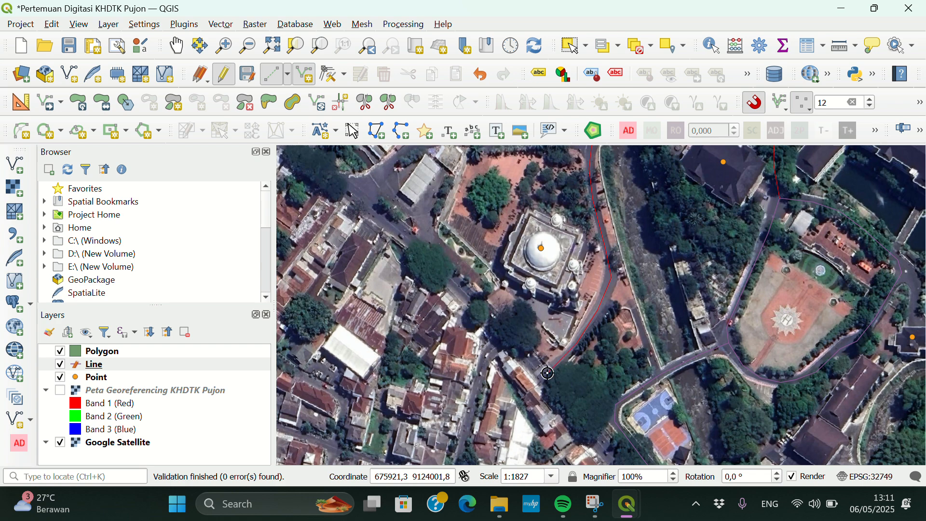
pyautogui.click(548, 373)
pyautogui.rightClick(519, 372)
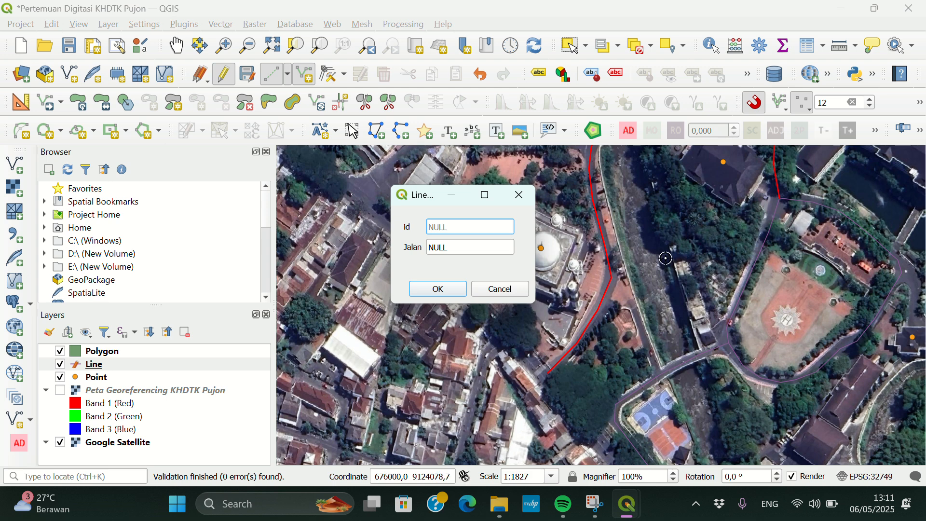
# Set the mosque road line's Jalan attribute to "Jalan UMM" and save the feature
pyautogui.click(479, 250)
pyautogui.press('BackSpace')
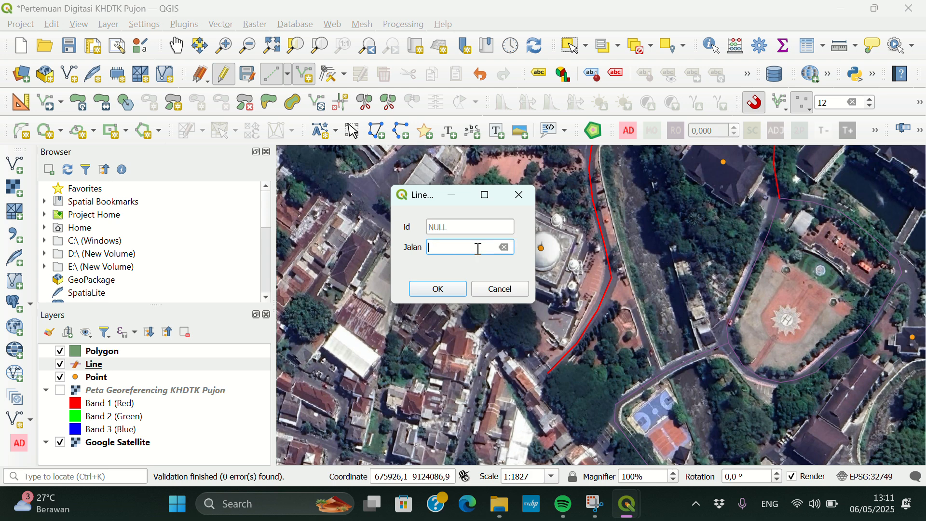
pyautogui.write('Jala')
pyautogui.press('BackSpace')
pyautogui.press('BackSpace')
pyautogui.write('lan UMM')
pyautogui.click(440, 291)
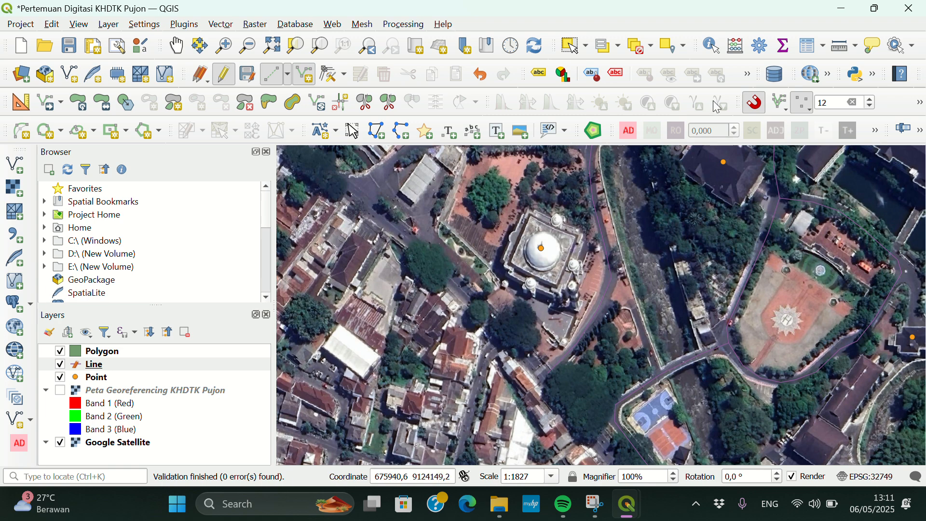
# Digitize the short riverside road line from the bend east of the mosque down to the southern bridge road
pyautogui.scroll(1, 654, 301)
pyautogui.scroll(2, 653, 301)
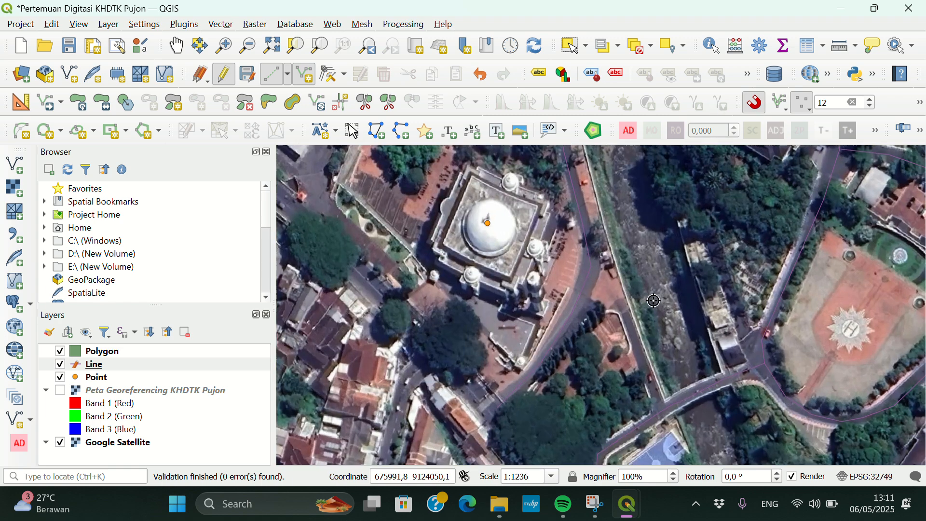
pyautogui.click(757, 107)
pyautogui.click(761, 111)
pyautogui.click(593, 264)
pyautogui.click(620, 307)
pyautogui.click(648, 376)
pyautogui.click(661, 408)
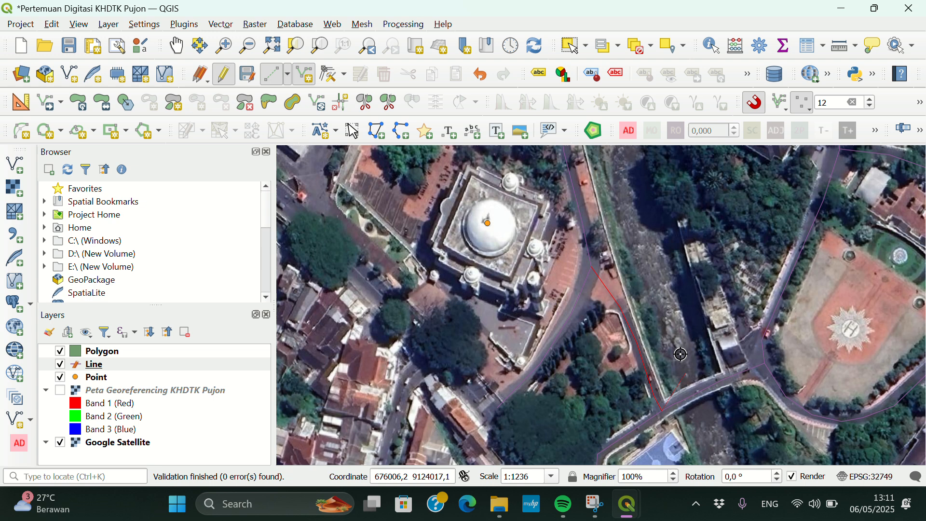
pyautogui.rightClick(671, 328)
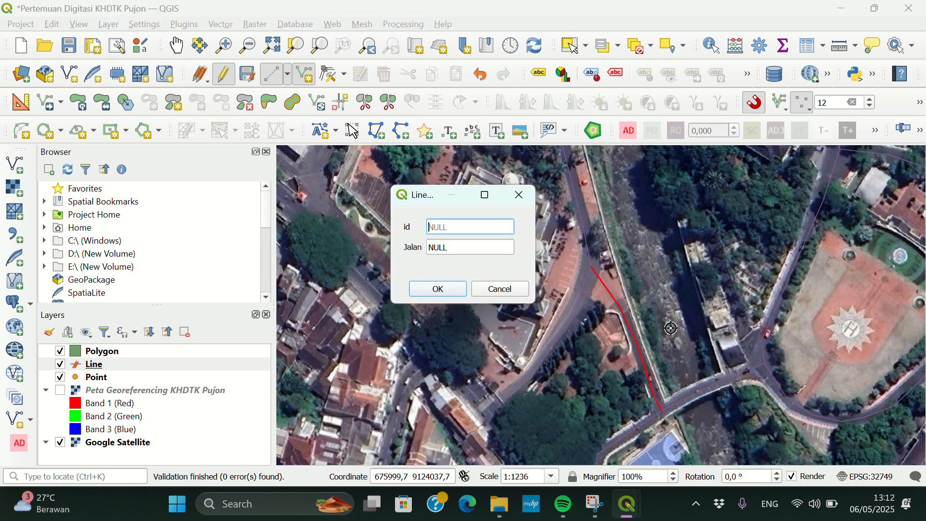
# Set the riverside connector line's Jalan attribute to "Jalan UMM" and save the feature
pyautogui.click(461, 245)
pyautogui.write('Jalan UMM')
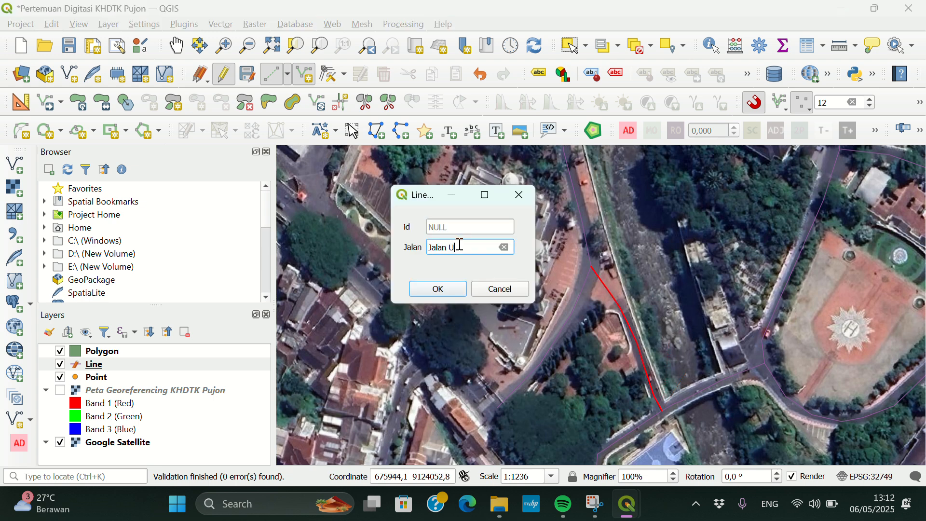
pyautogui.click(438, 288)
# Digitize the road north of the mosque as a line, snapped to the bend by the northern bridge and running west to the road junction
pyautogui.scroll(-3, 510, 382)
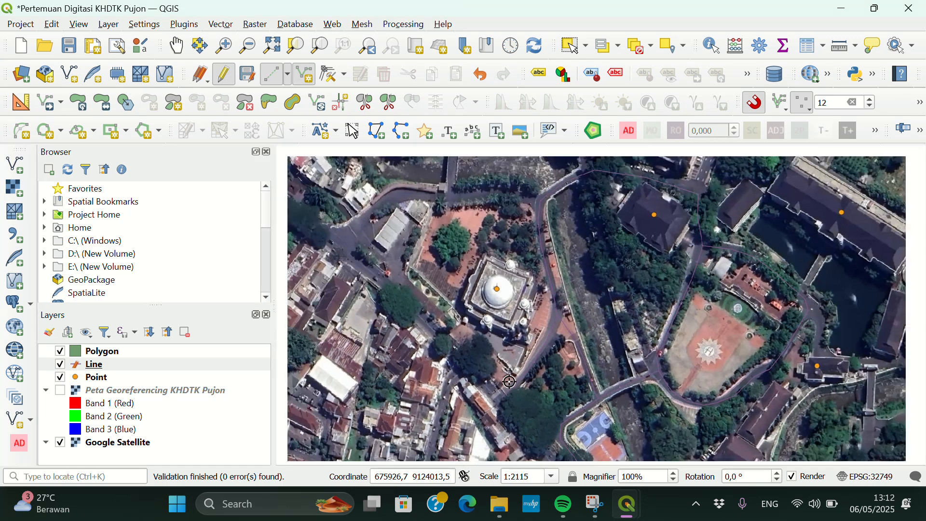
pyautogui.scroll(1, 486, 209)
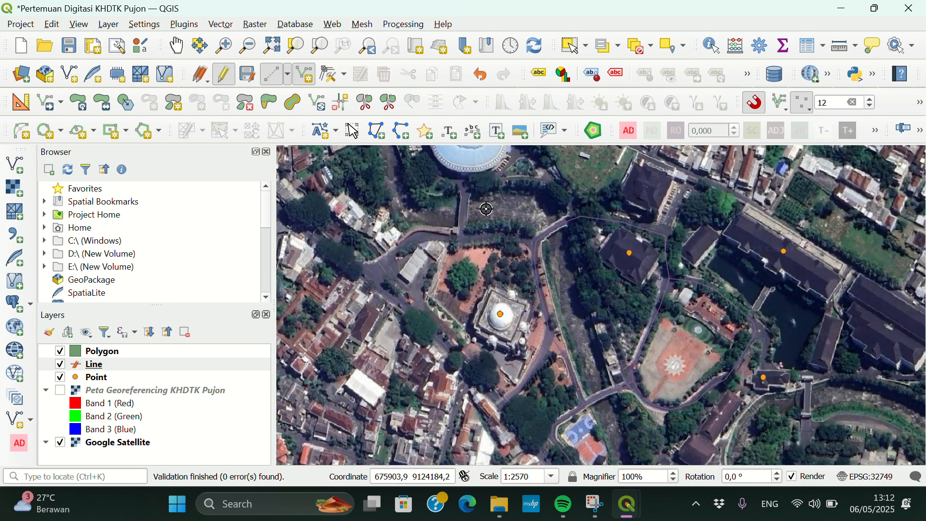
pyautogui.scroll(4, 487, 209)
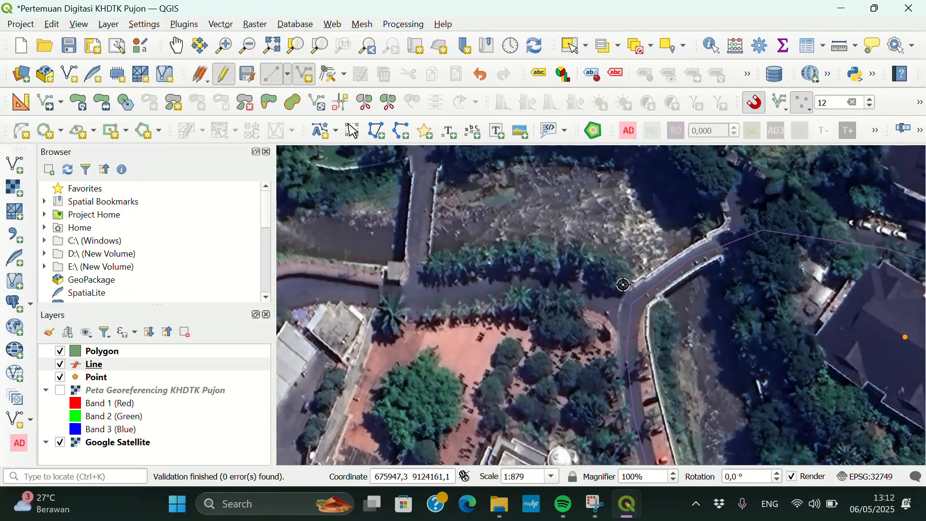
pyautogui.click(628, 306)
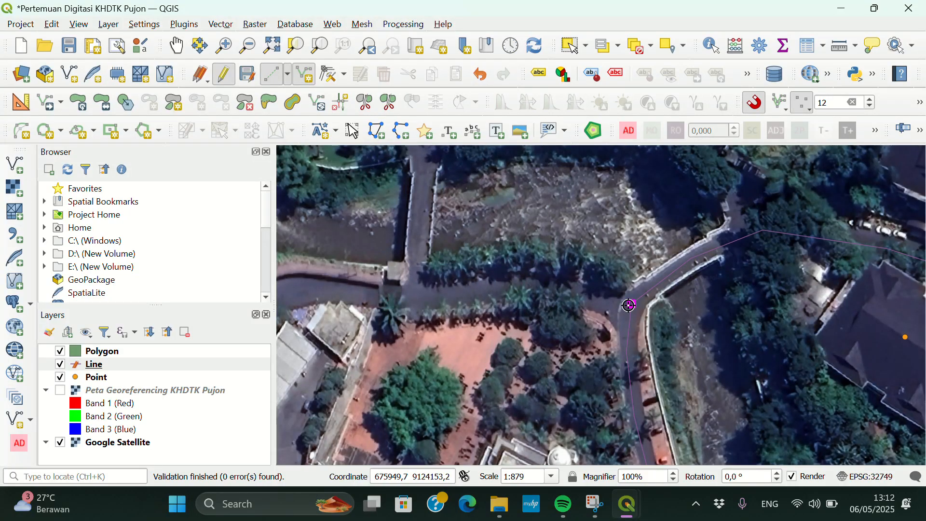
pyautogui.click(500, 286)
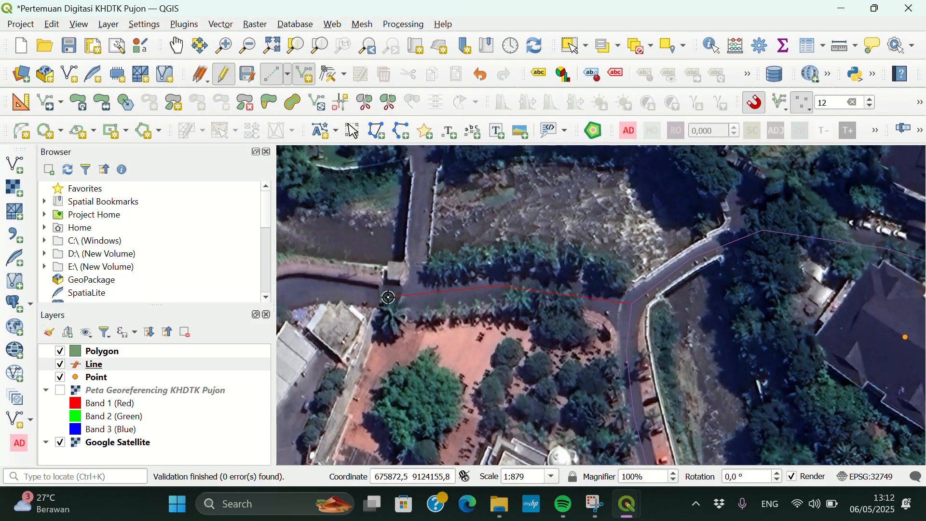
pyautogui.scroll(-2, 389, 297)
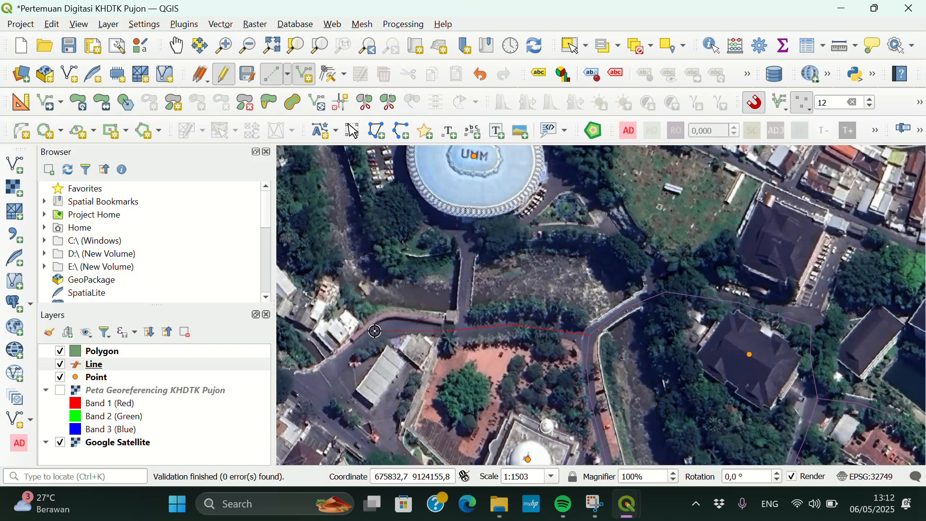
pyautogui.click(375, 331)
pyautogui.click(315, 393)
pyautogui.rightClick(332, 410)
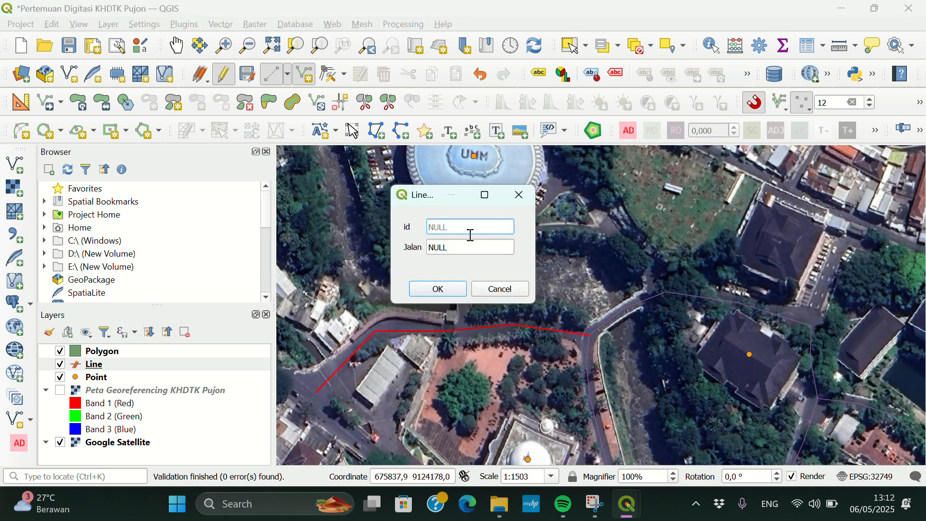
# Set the northern road line's Jalan attribute to "Jalan UMM" and save the feature
pyautogui.click(459, 246)
pyautogui.press('BackSpace')
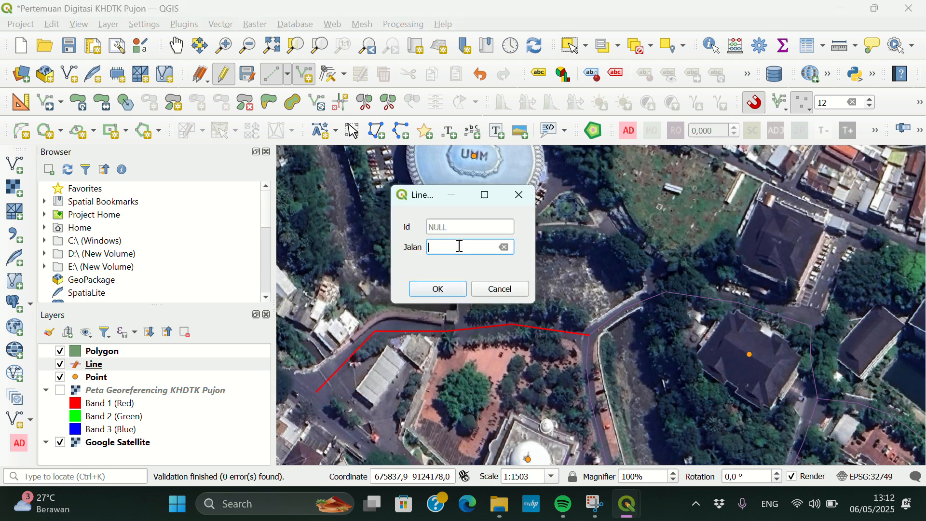
pyautogui.write('Jalan UMM')
pyautogui.click(438, 289)
# Review the digitized road network and save the Line layer's edits
pyautogui.scroll(-2, 403, 374)
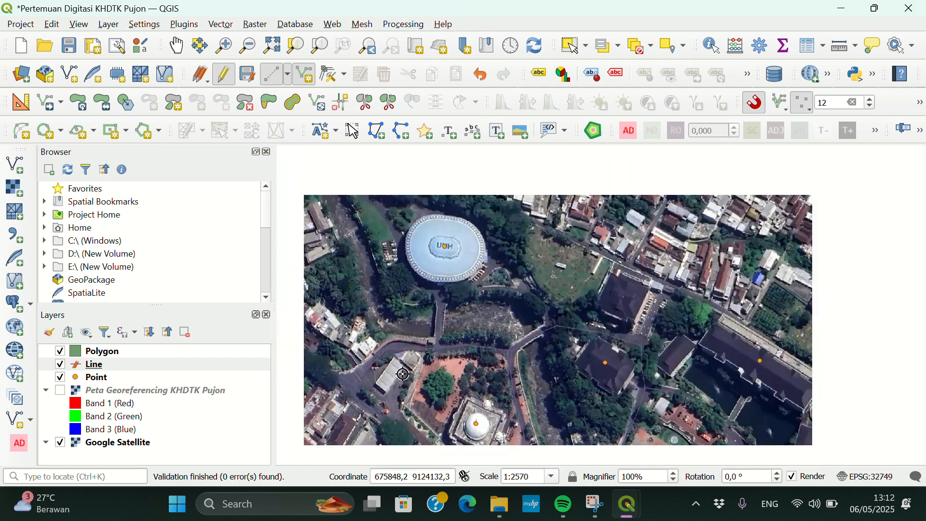
pyautogui.scroll(-2, 714, 382)
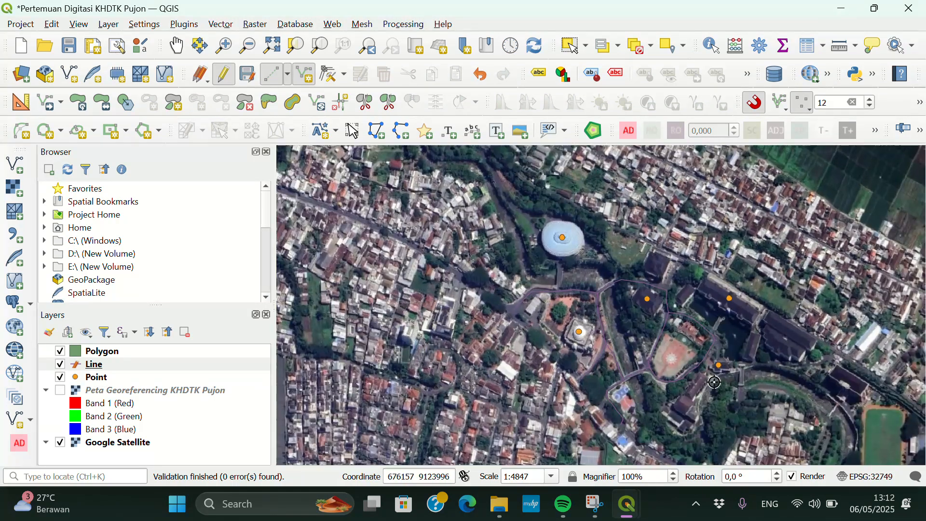
pyautogui.scroll(2, 714, 382)
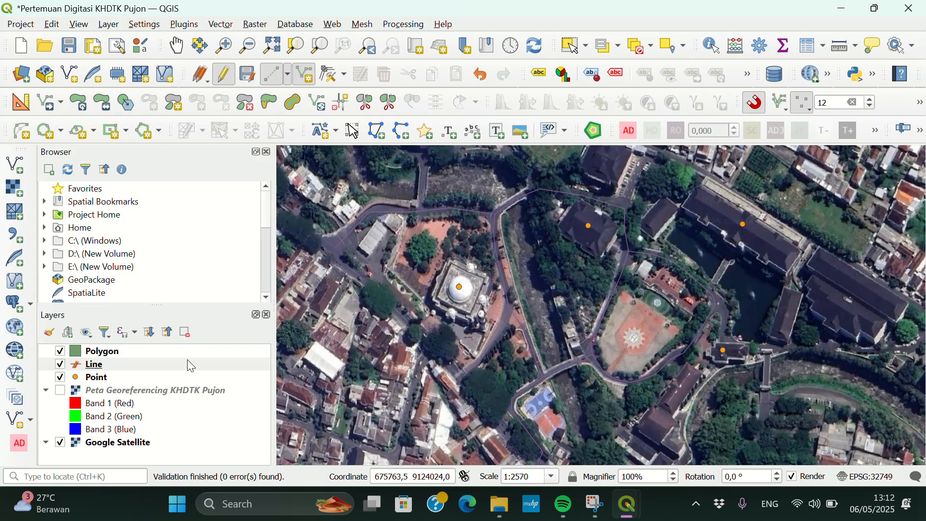
pyautogui.click(256, 81)
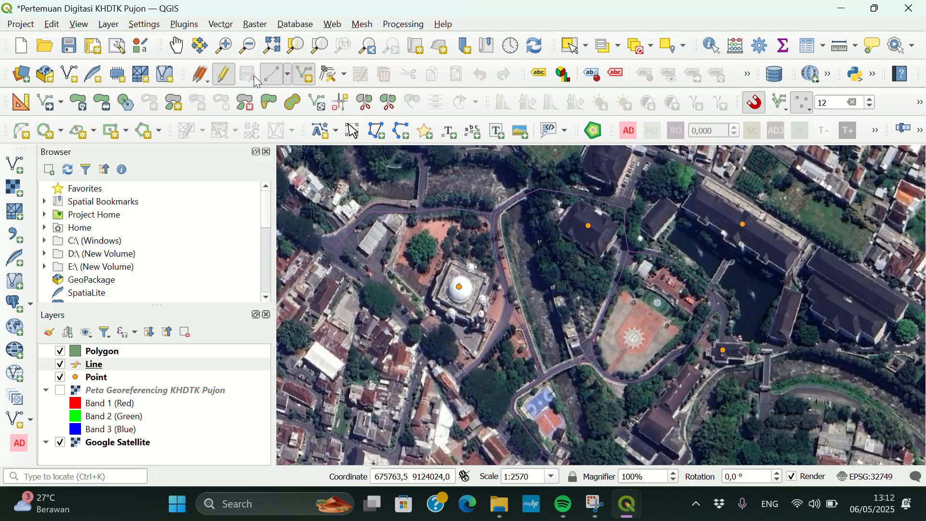
# Open the Line layer's attribute table and start the field calculator on it
pyautogui.click(109, 365)
pyautogui.rightClick(108, 365)
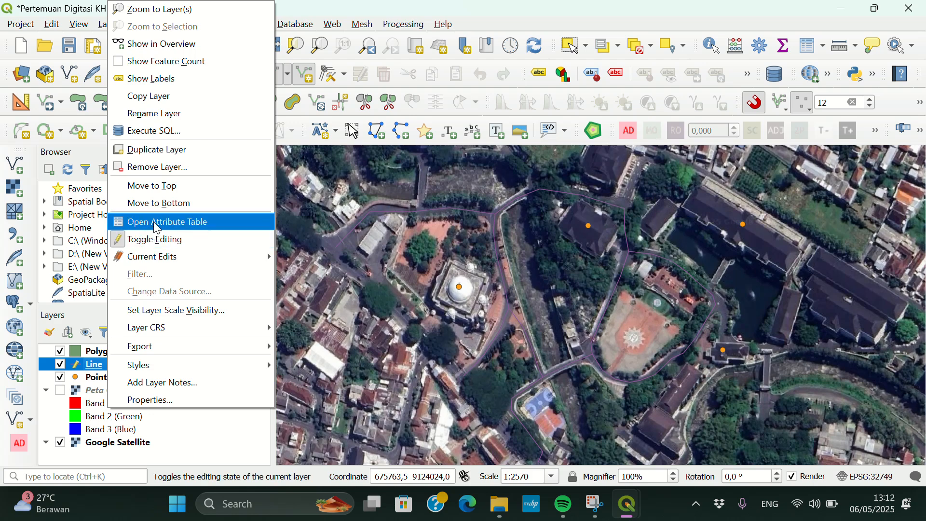
pyautogui.click(155, 236)
pyautogui.press('F6')
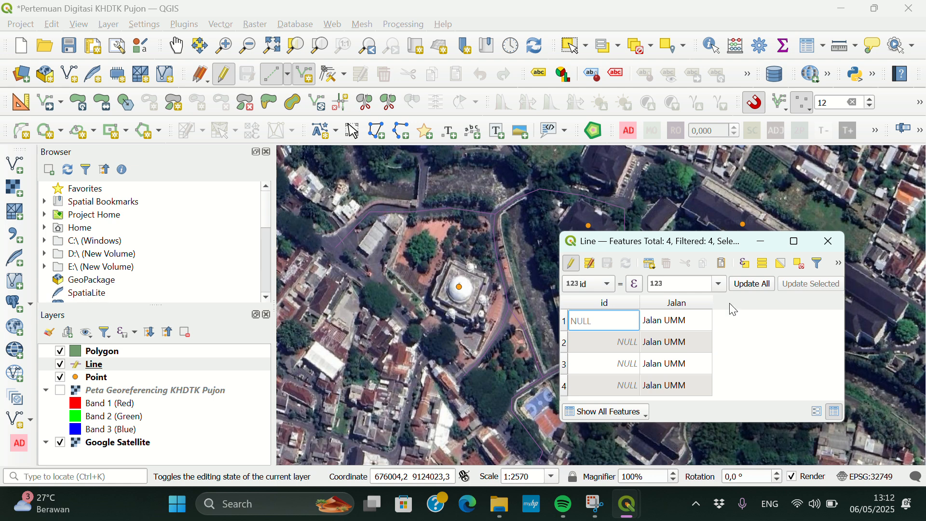
pyautogui.click(838, 264)
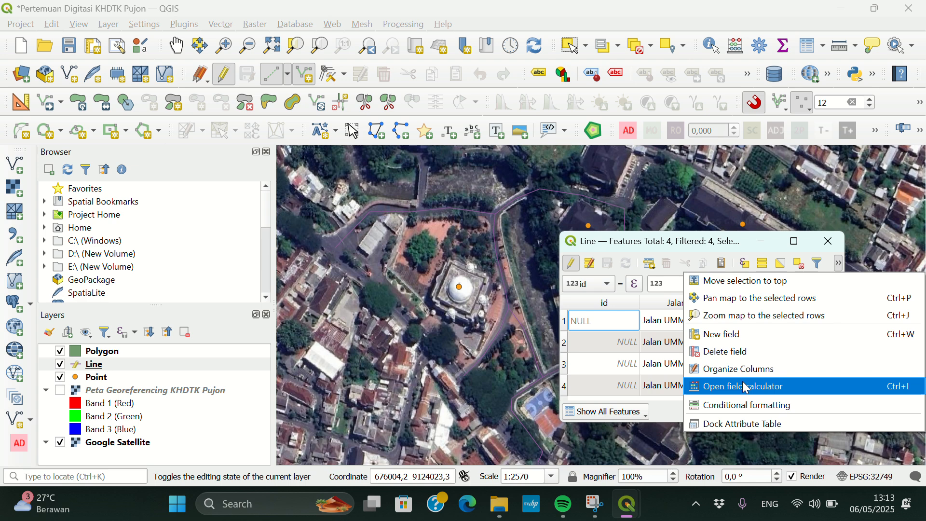
pyautogui.click(746, 387)
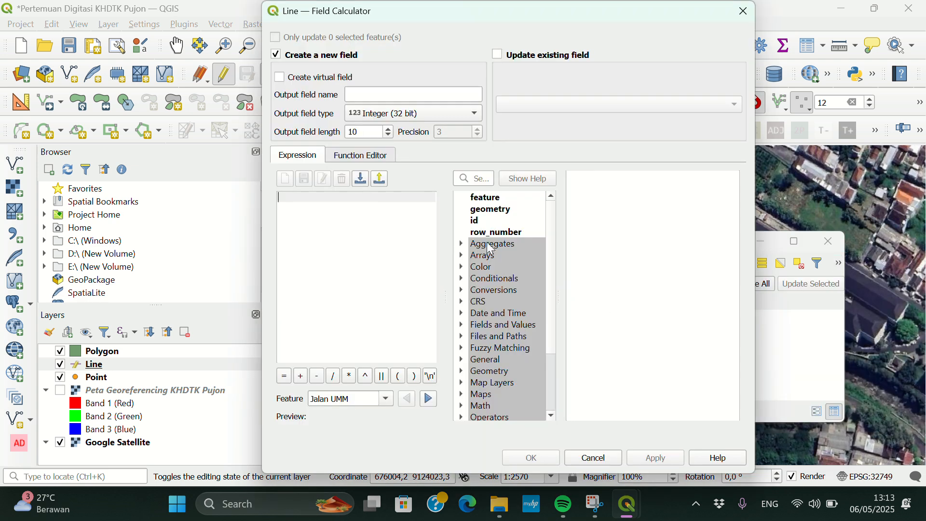
# Use the Geometry function $length as the new field's expression
pyautogui.scroll(-3, 474, 329)
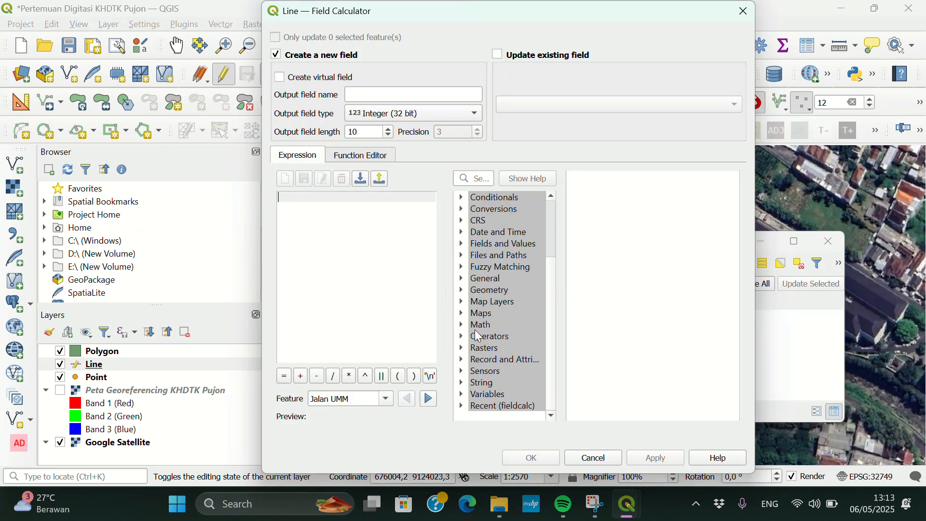
pyautogui.click(462, 291)
pyautogui.scroll(-16, 506, 358)
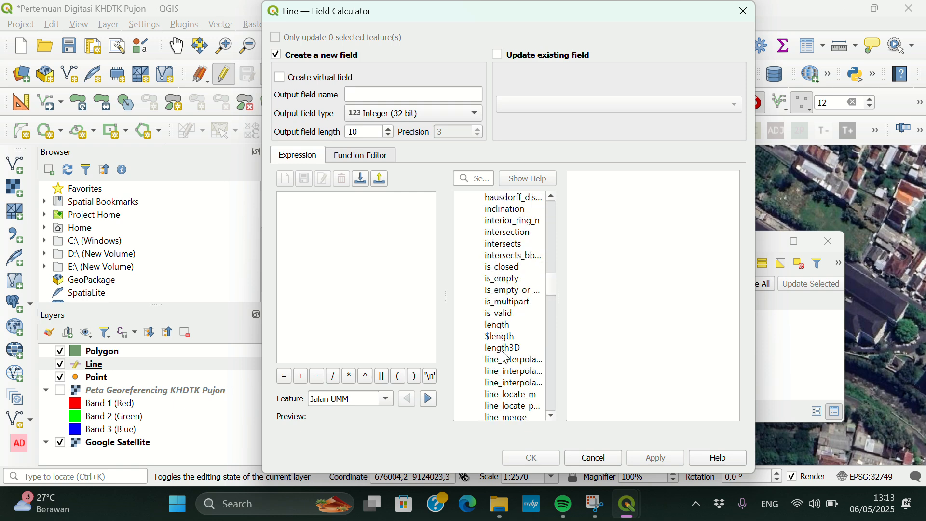
pyautogui.scroll(-20, 506, 358)
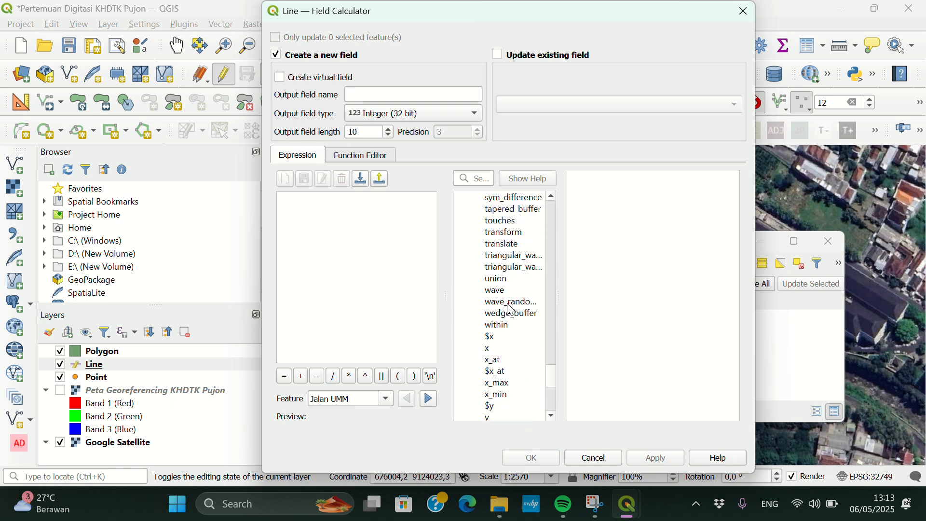
pyautogui.scroll(-5, 511, 309)
pyautogui.scroll(10, 511, 309)
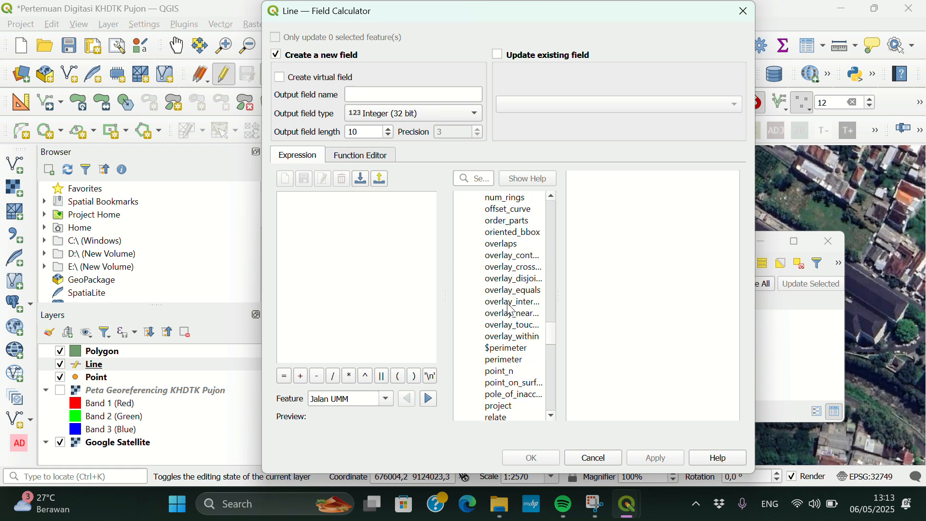
pyautogui.scroll(1, 511, 309)
pyautogui.scroll(13, 511, 309)
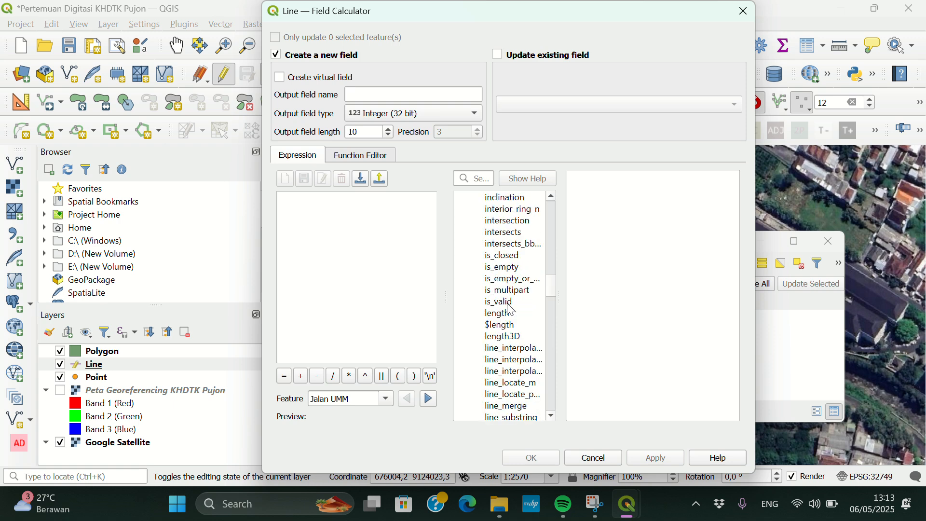
pyautogui.scroll(1, 512, 310)
pyautogui.click(503, 339)
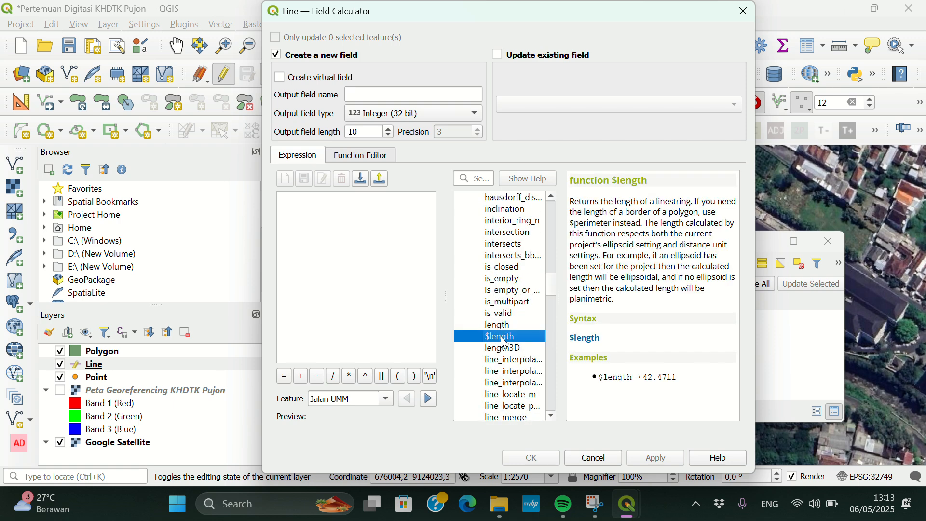
pyautogui.doubleClick(504, 338)
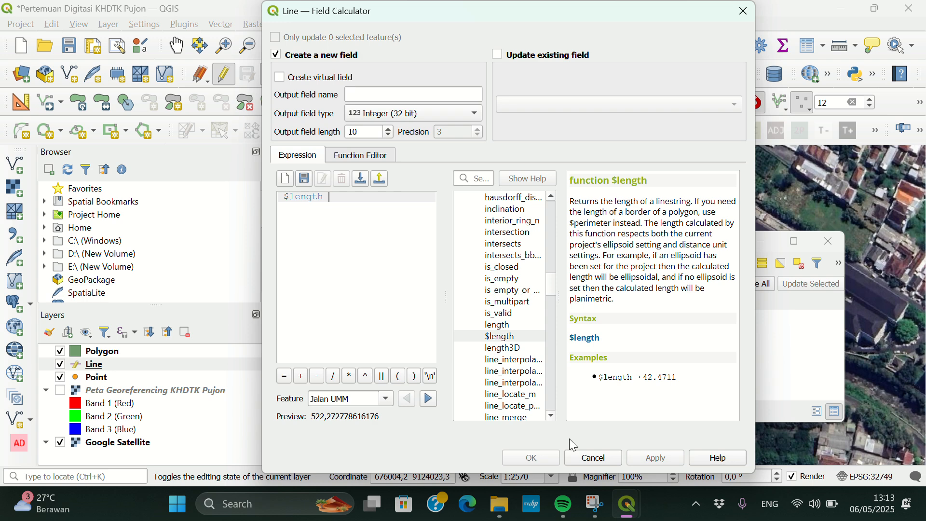
# Name the new field Panjang and apply the length calculation to the Line features, closing the calculator
pyautogui.click(367, 96)
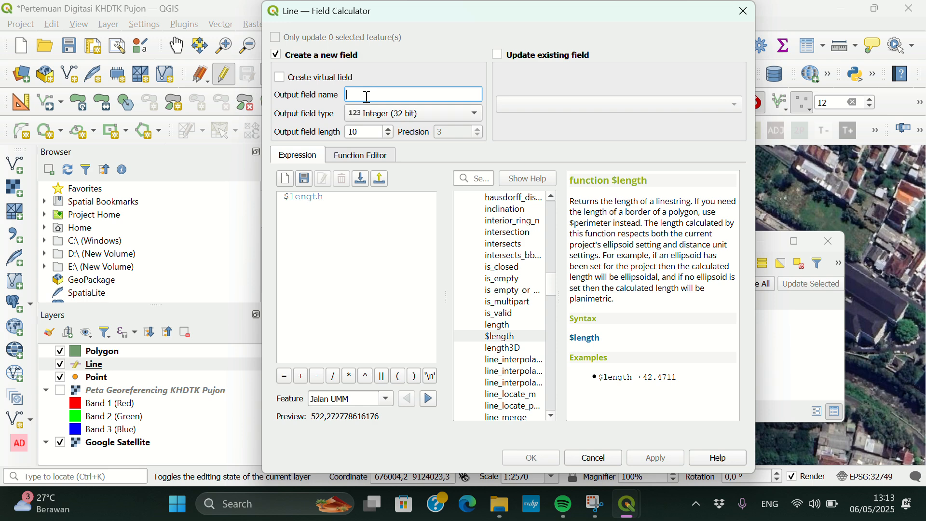
pyautogui.write('Panjang')
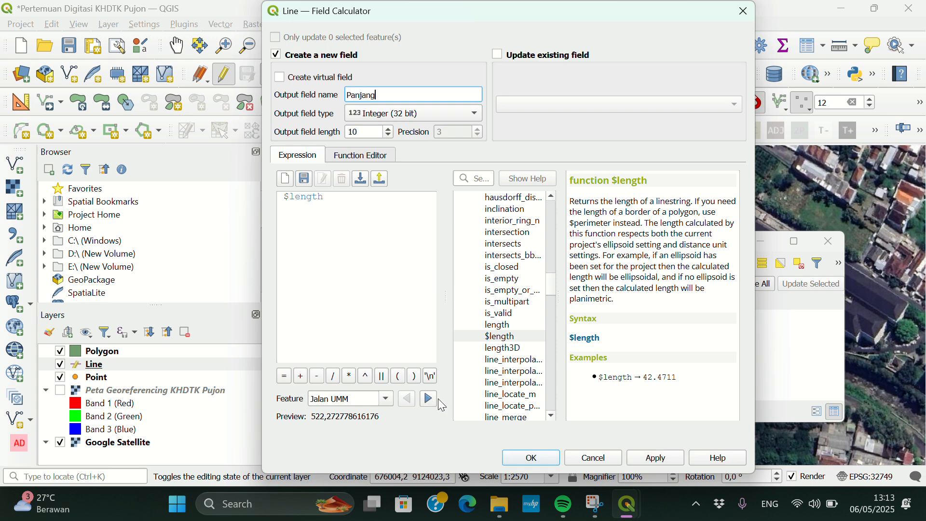
pyautogui.click(638, 460)
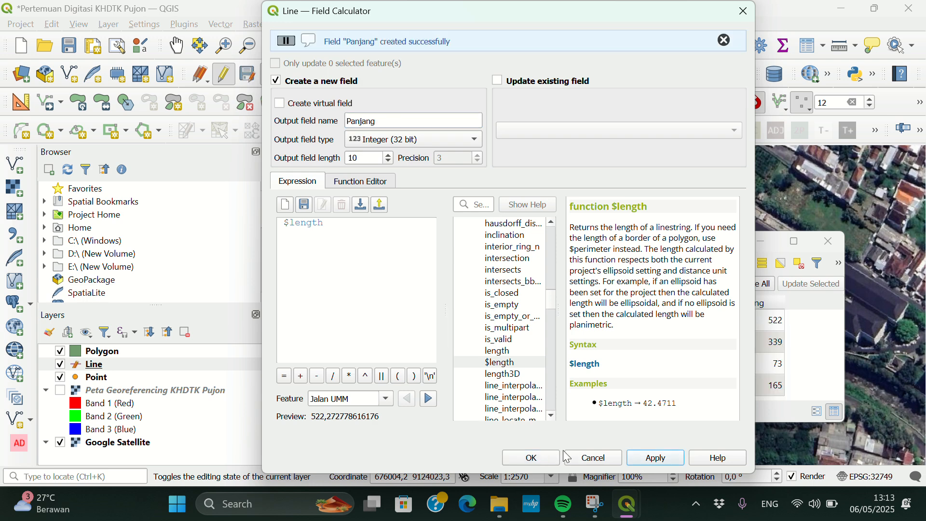
pyautogui.click(540, 456)
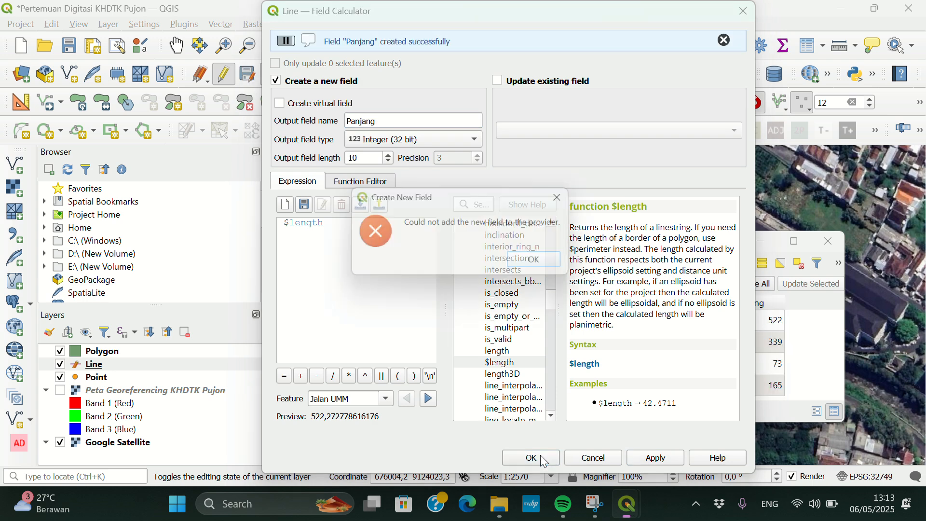
pyautogui.click(542, 263)
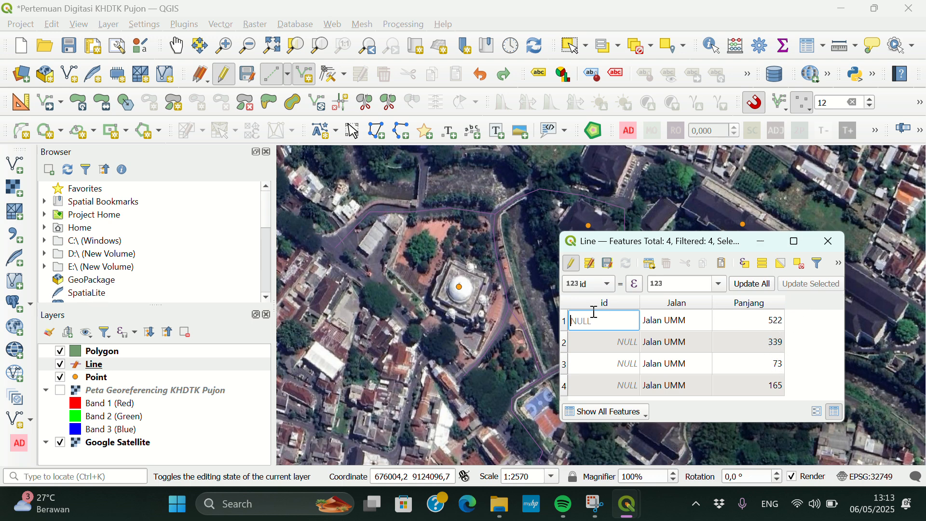
# Leave the attribute table, save the Line layer's edits and end its editing session
pyautogui.click(835, 240)
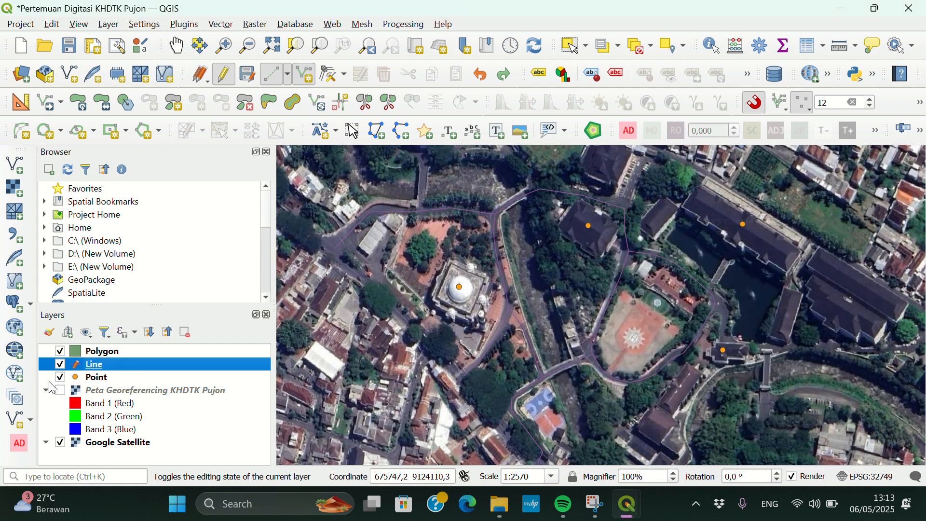
pyautogui.click(247, 76)
pyautogui.click(223, 74)
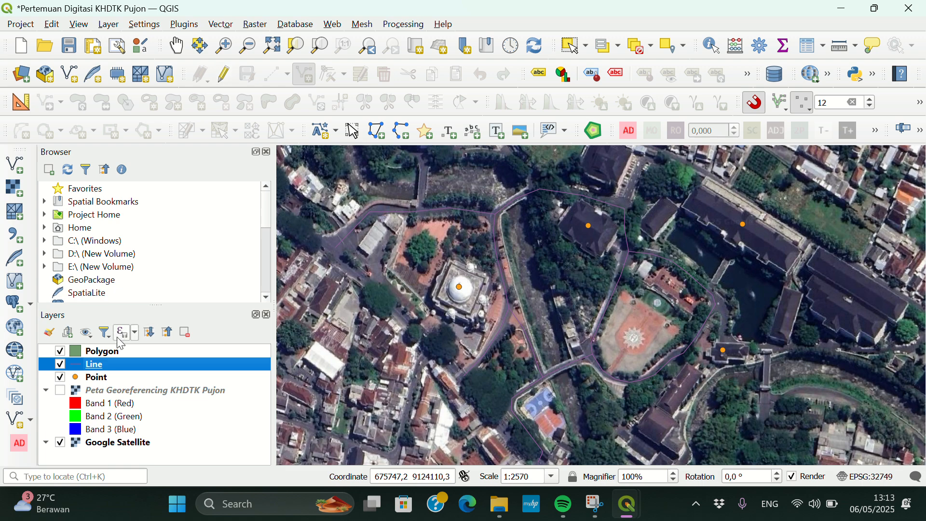
# Make the Polygon layer active and enable editing on it
pyautogui.click(119, 351)
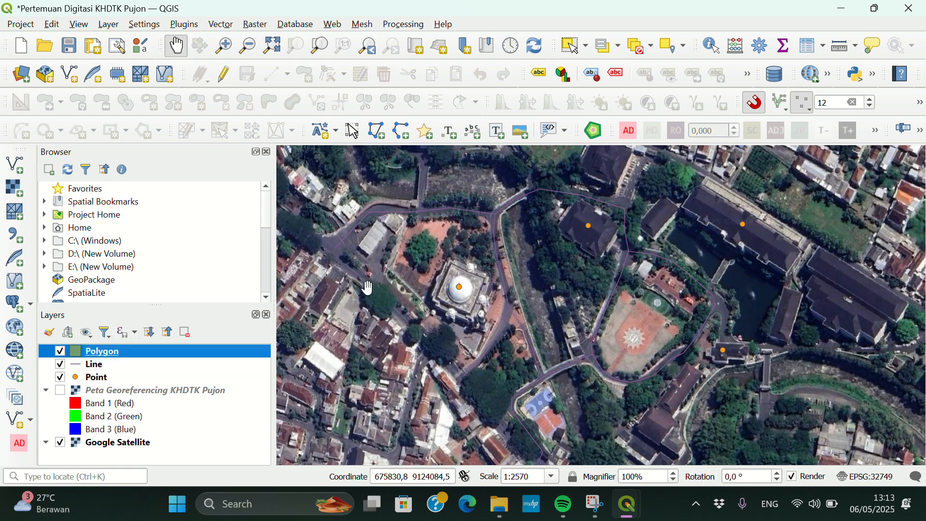
pyautogui.scroll(-2, 368, 288)
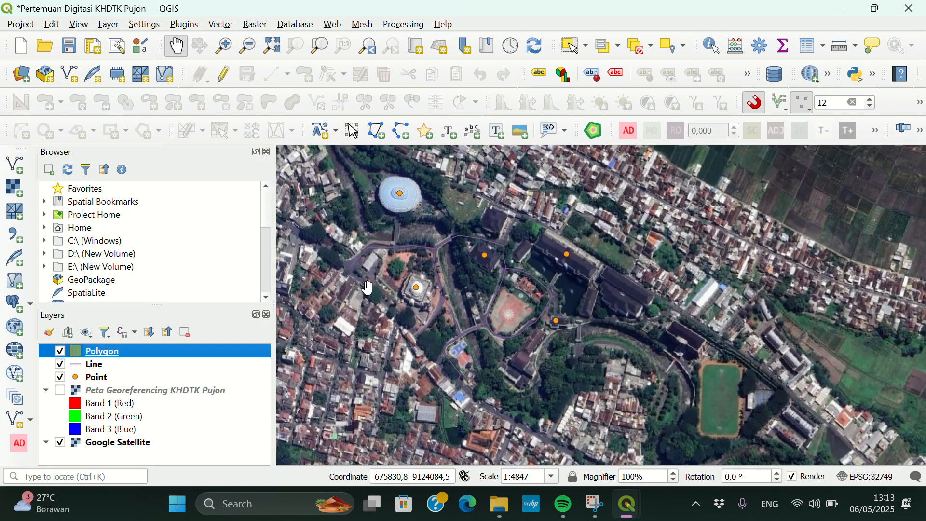
pyautogui.scroll(2, 368, 288)
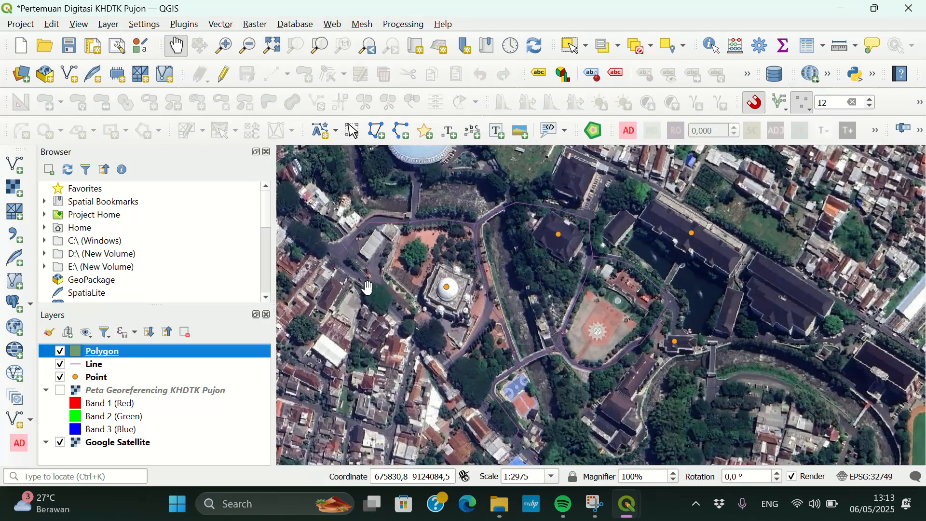
pyautogui.click(224, 77)
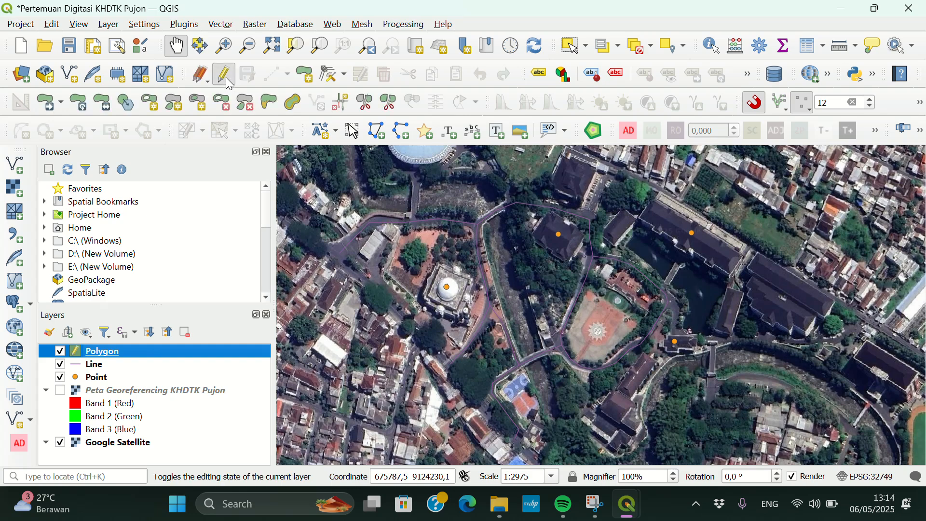
# Outline the mosque compound as a polygon from its west corner along the northern and eastern roads to its southern tip
pyautogui.click(303, 77)
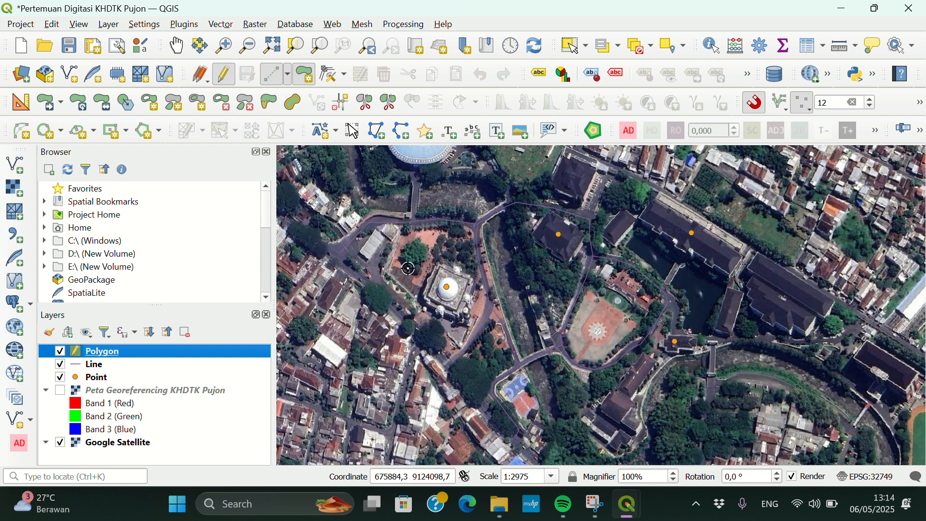
pyautogui.click(343, 250)
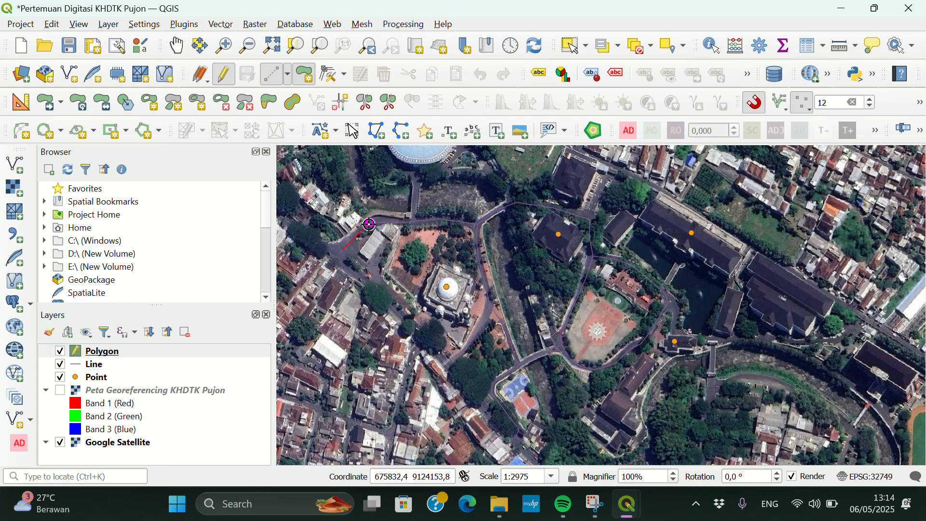
pyautogui.click(369, 224)
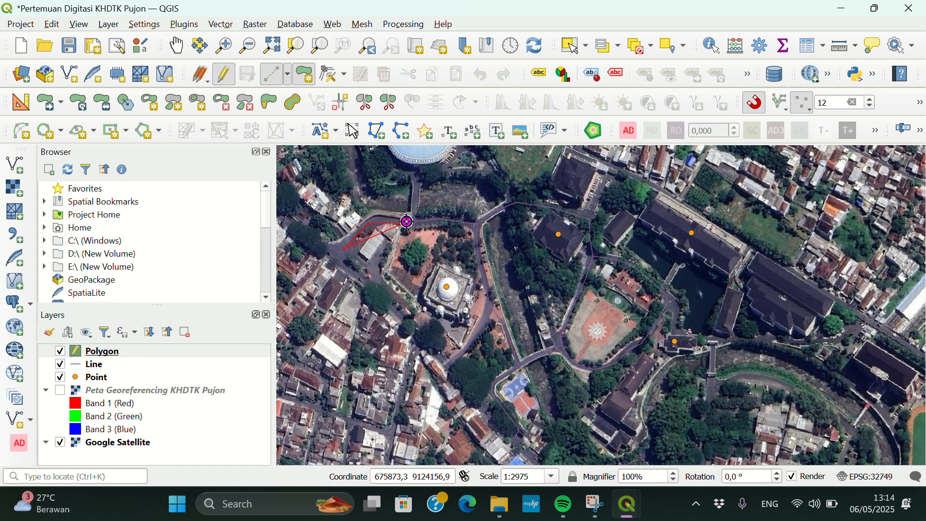
pyautogui.click(433, 221)
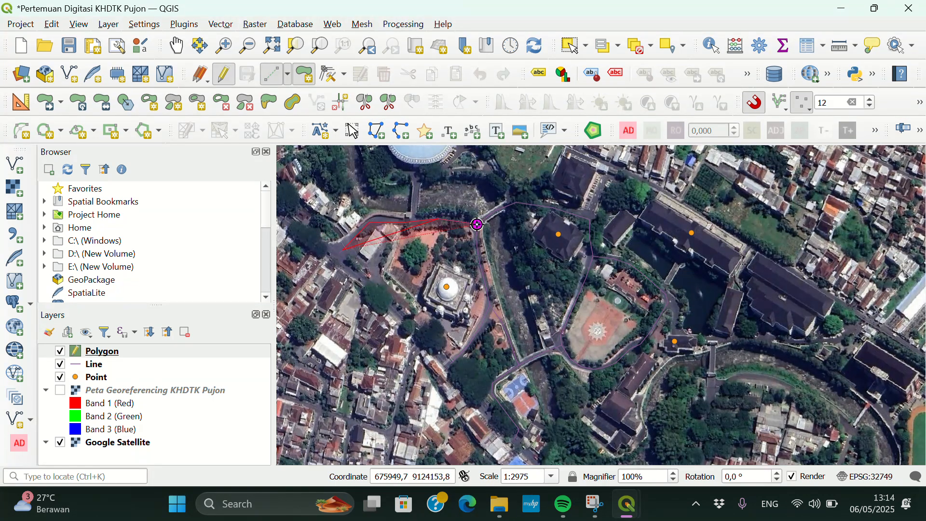
pyautogui.click(477, 224)
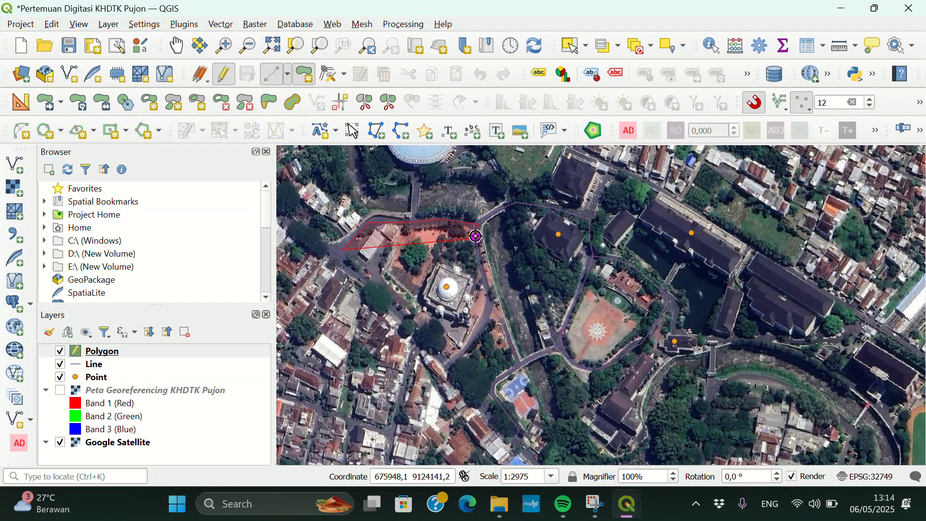
pyautogui.click(490, 307)
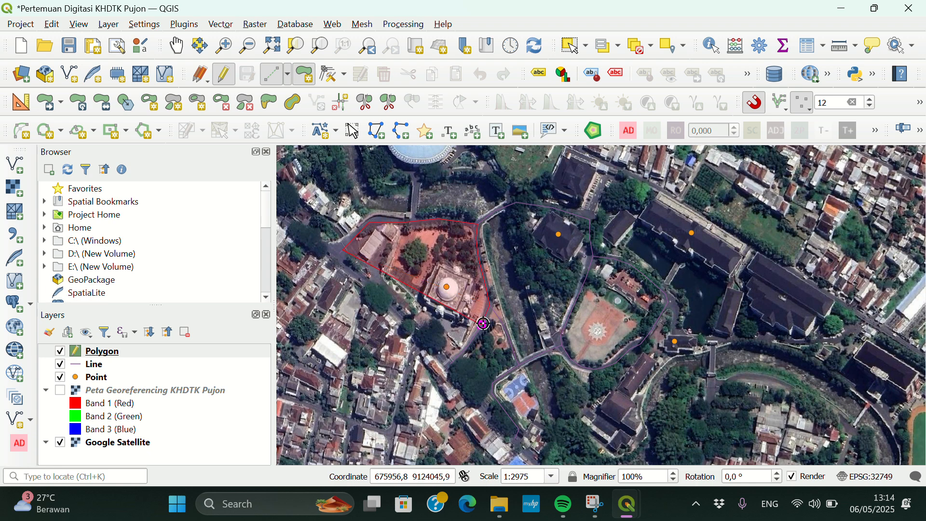
pyautogui.click(482, 324)
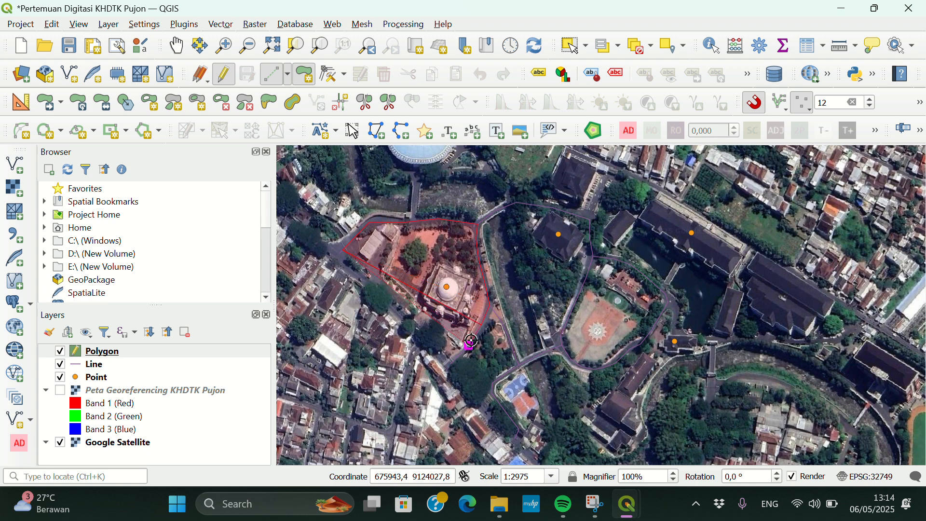
pyautogui.click(450, 360)
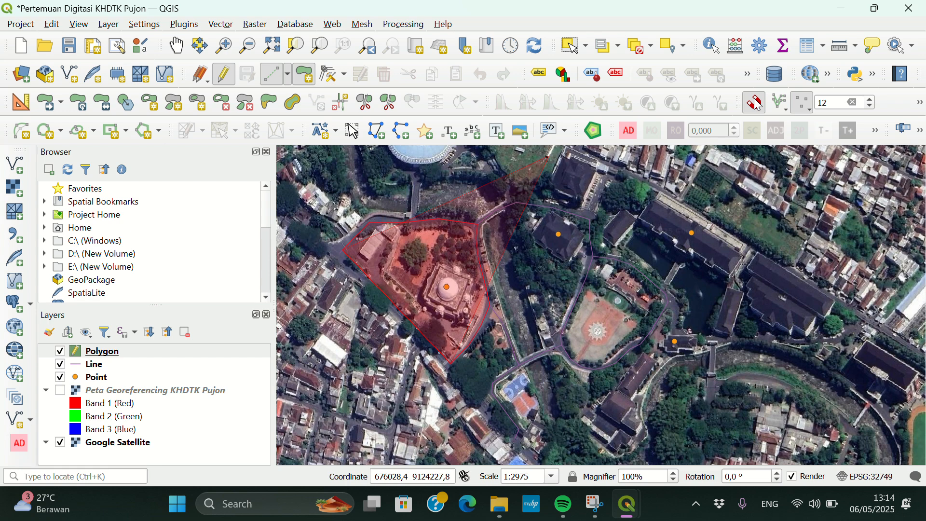
pyautogui.click(807, 110)
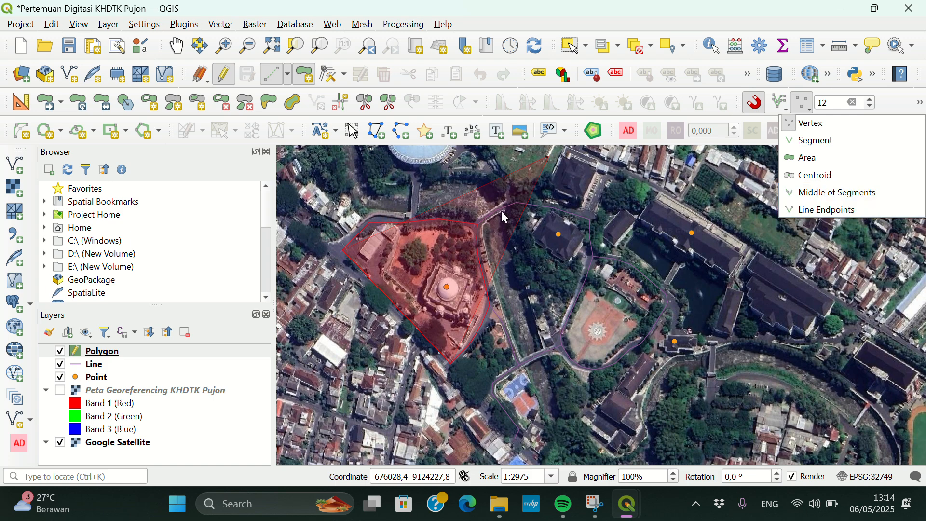
pyautogui.click(529, 245)
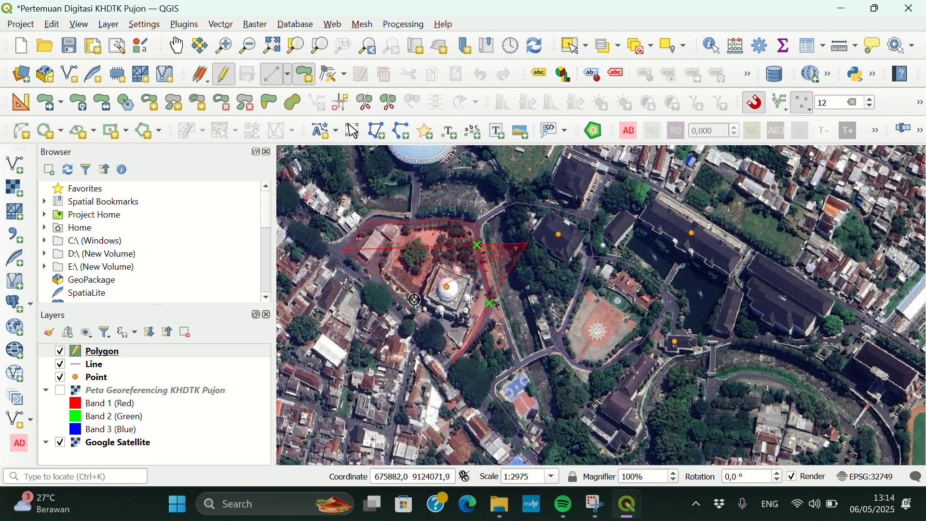
pyautogui.press('BackSpace')
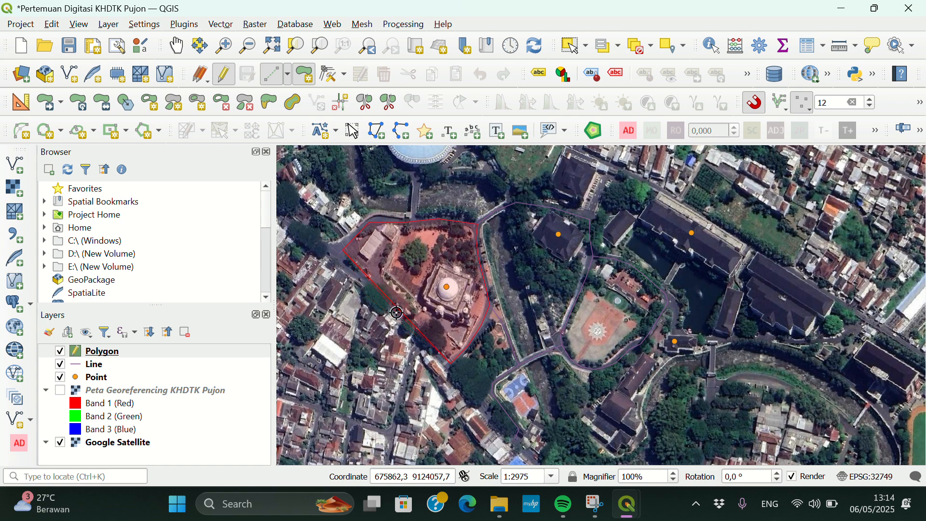
# Finish the mosque compound polygon and set its Area attribute to Masjid
pyautogui.rightClick(370, 322)
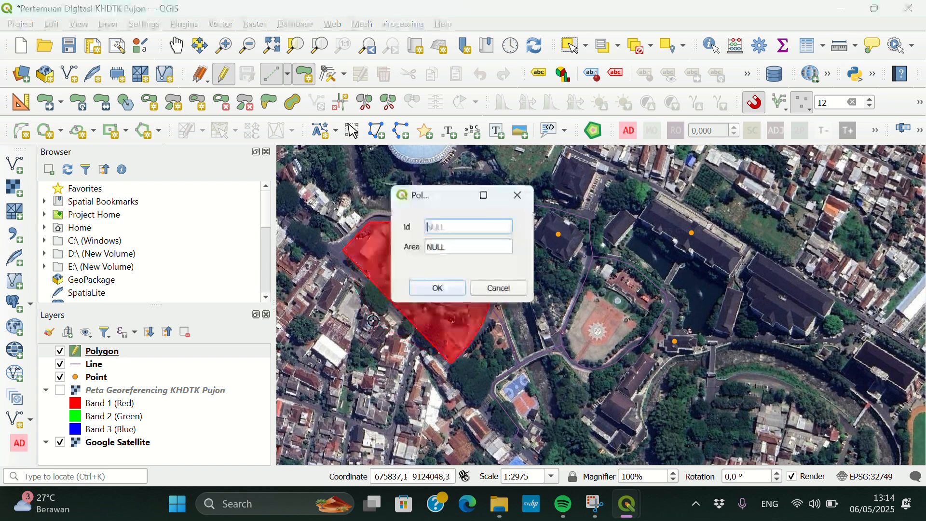
pyautogui.click(448, 248)
pyautogui.doubleClick(448, 249)
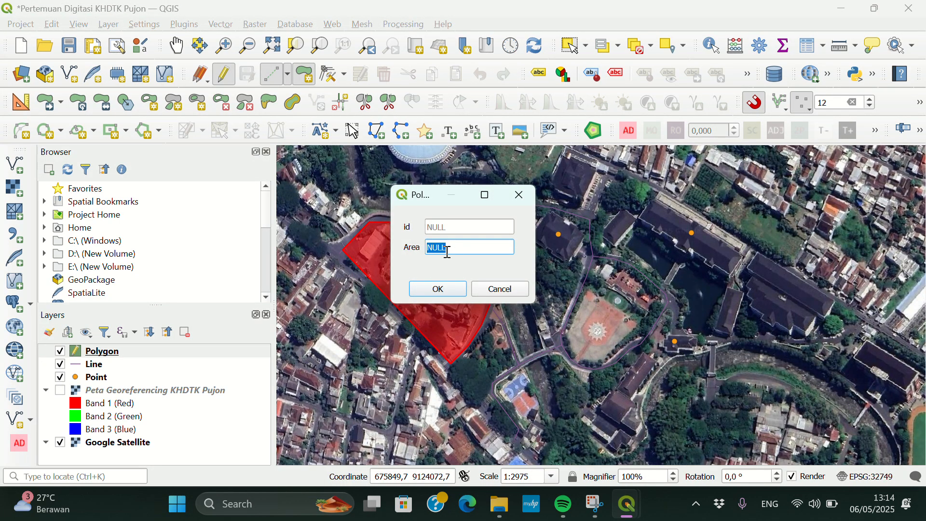
pyautogui.press('BackSpace')
pyautogui.write('Masjid')
pyautogui.click(438, 289)
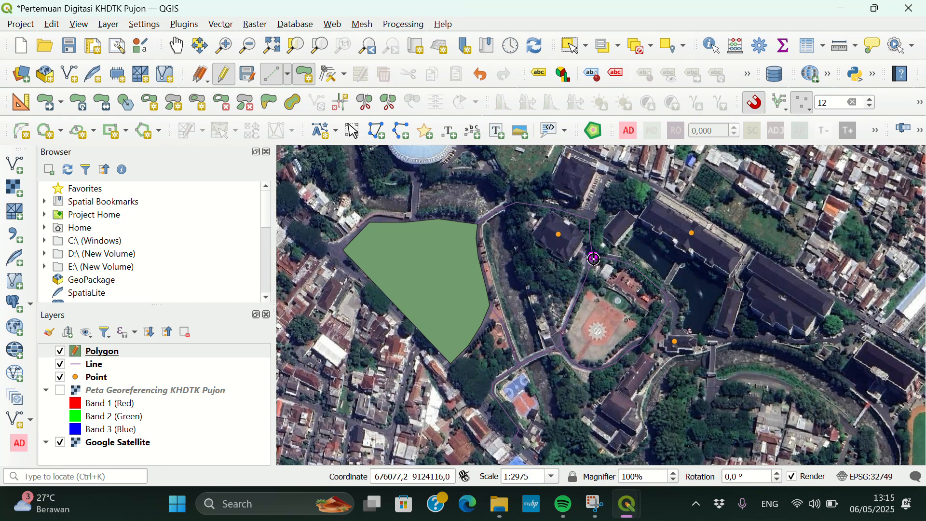
# Outline the helipad grounds as a second polygon, following the surrounding loop road from its northern corner clockwise
pyautogui.click(594, 259)
pyautogui.click(635, 267)
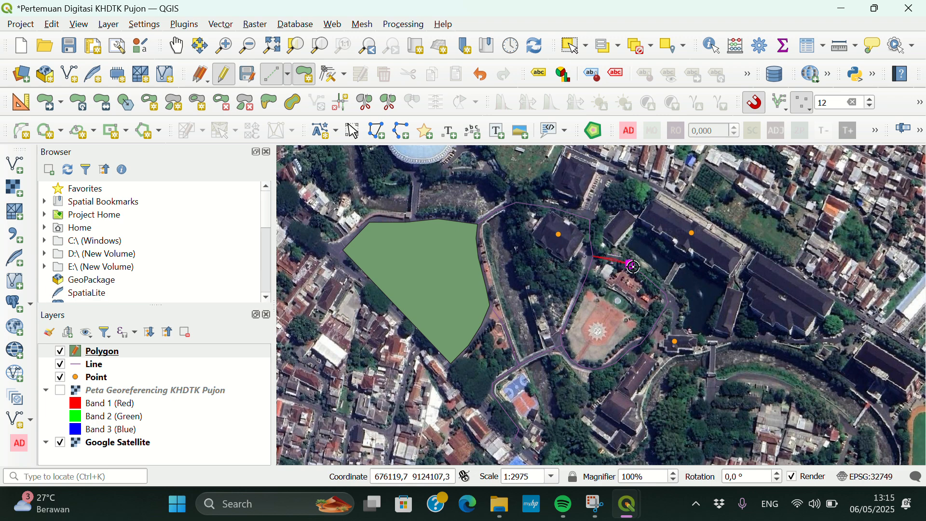
pyautogui.click(668, 304)
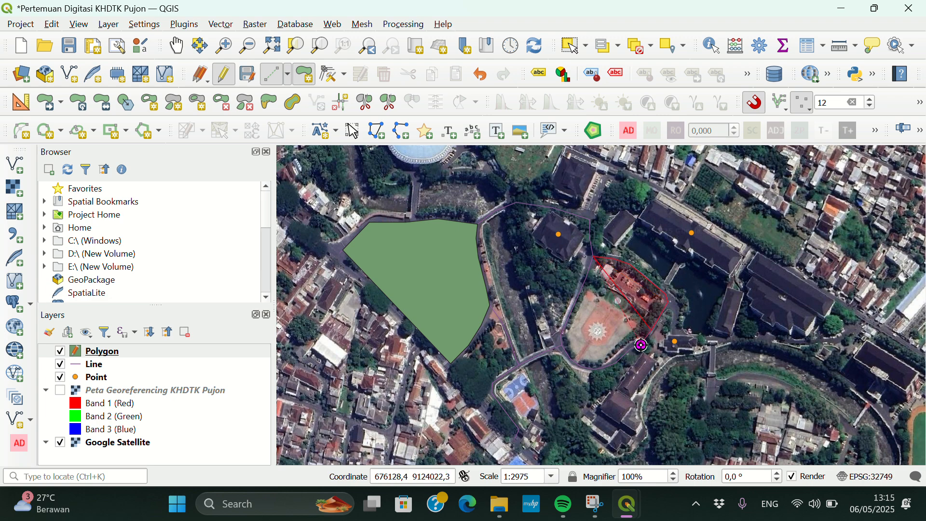
pyautogui.click(641, 345)
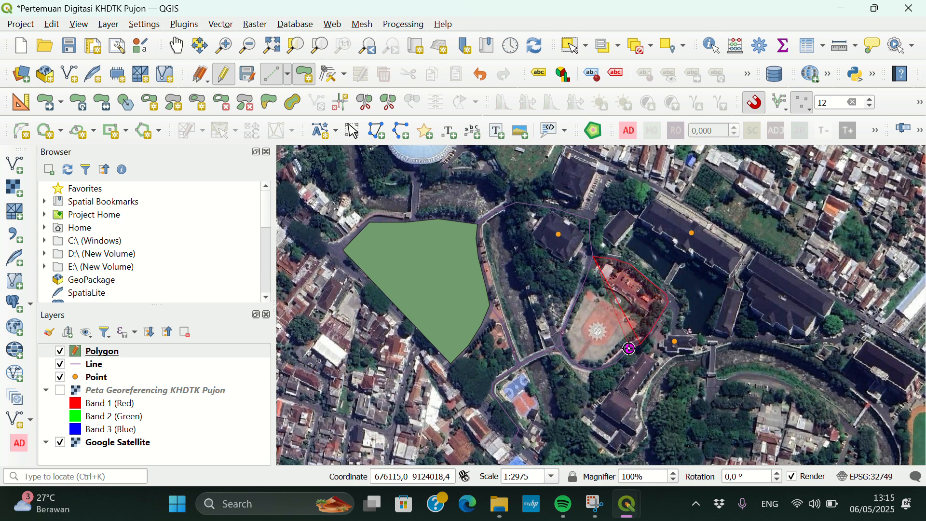
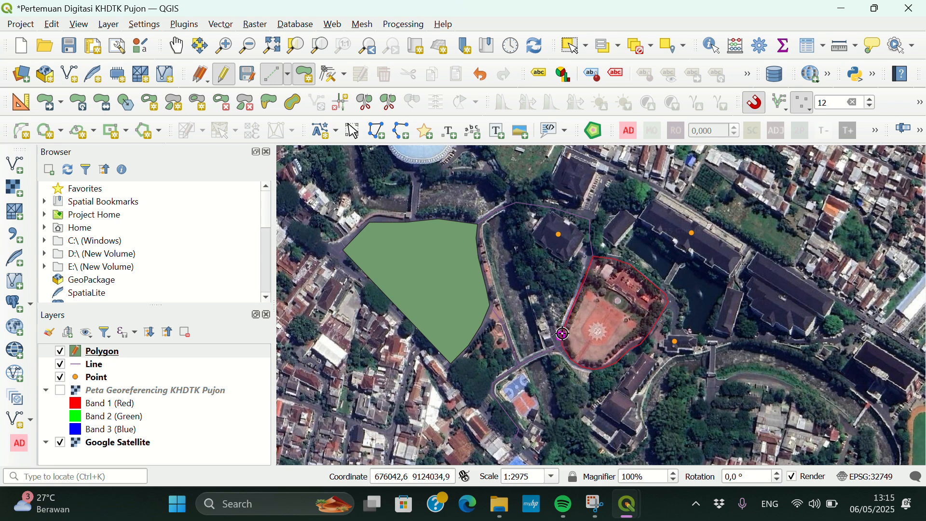
pyautogui.click(585, 285)
# Finish the helipad polygon and set its Area attribute to Helipad
pyautogui.rightClick(585, 285)
pyautogui.click(462, 251)
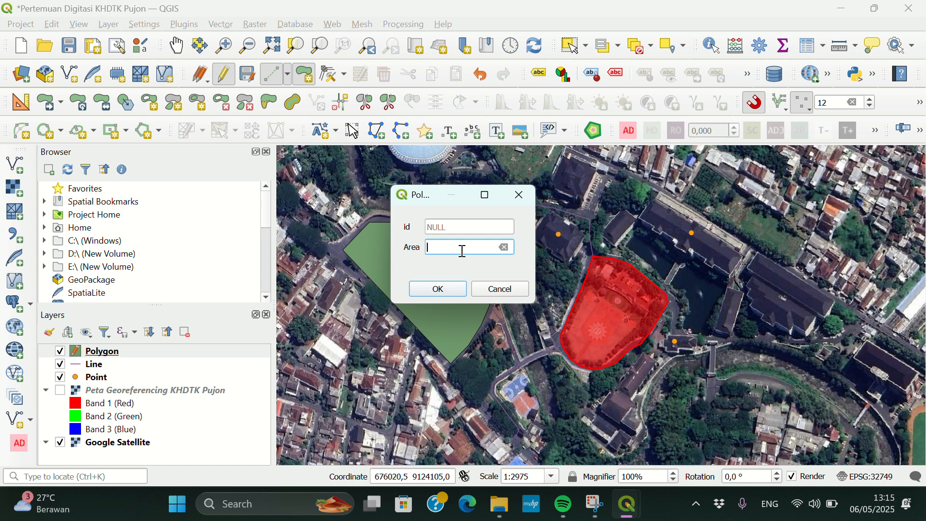
pyautogui.write('Helipad')
pyautogui.click(455, 292)
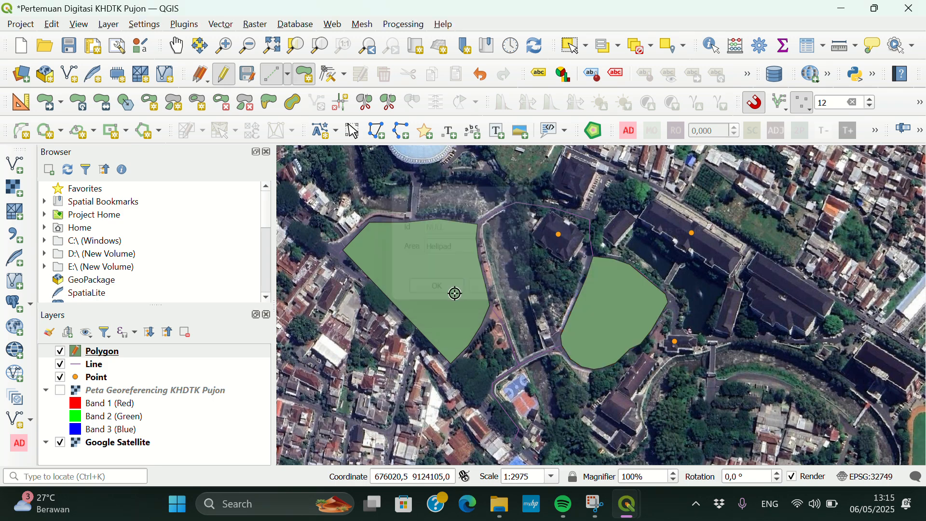
# Start the library area polygon at the southern bridge road, tracing north along the mosque polygon's eastern edge to its northeast corner
pyautogui.scroll(2, 556, 368)
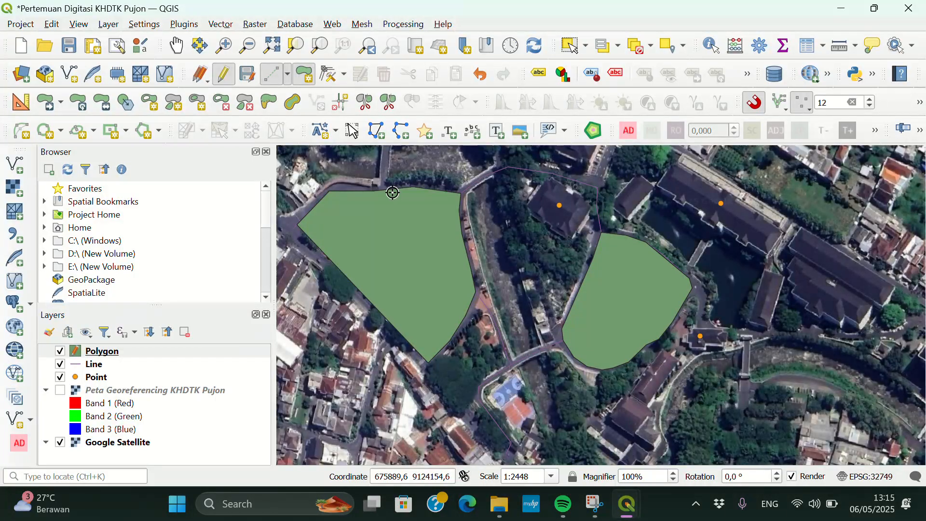
pyautogui.scroll(2, 392, 192)
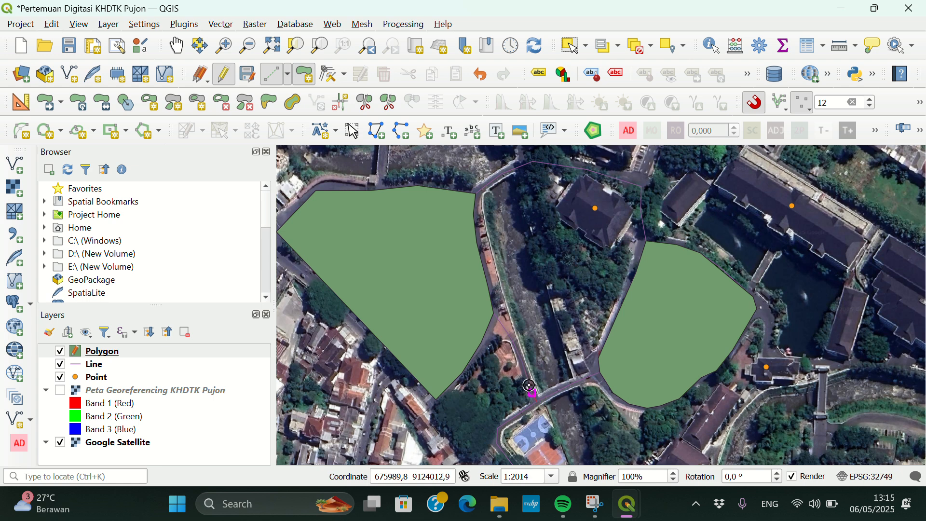
pyautogui.click(530, 388)
pyautogui.click(524, 359)
pyautogui.press('BackSpace')
pyautogui.click(532, 390)
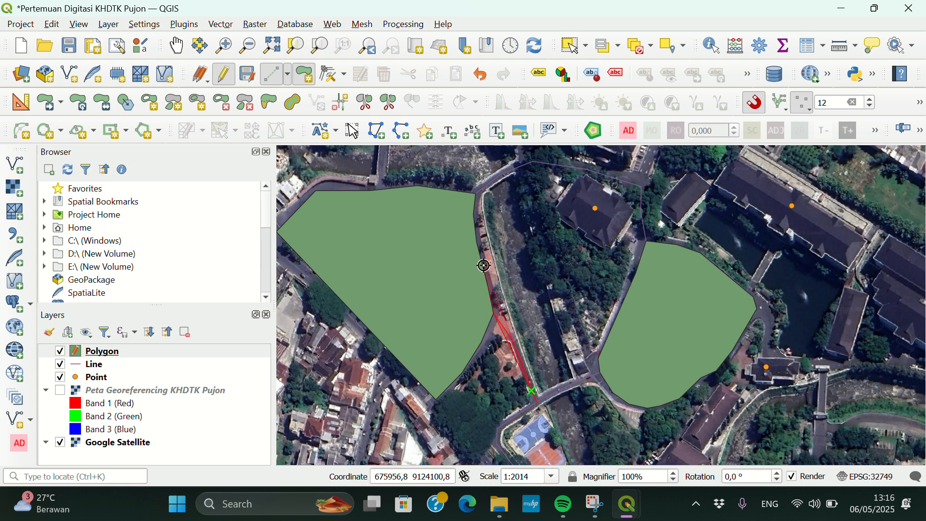
pyautogui.click(478, 244)
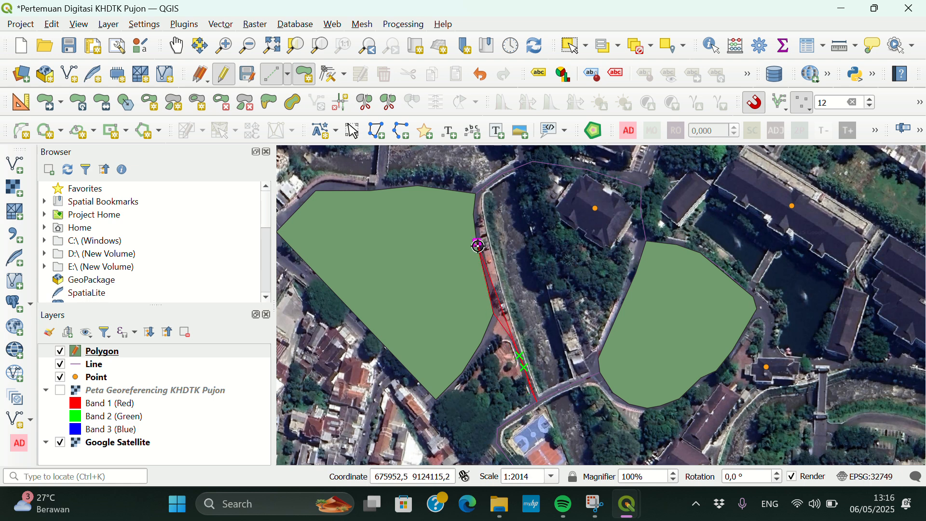
pyautogui.click(472, 211)
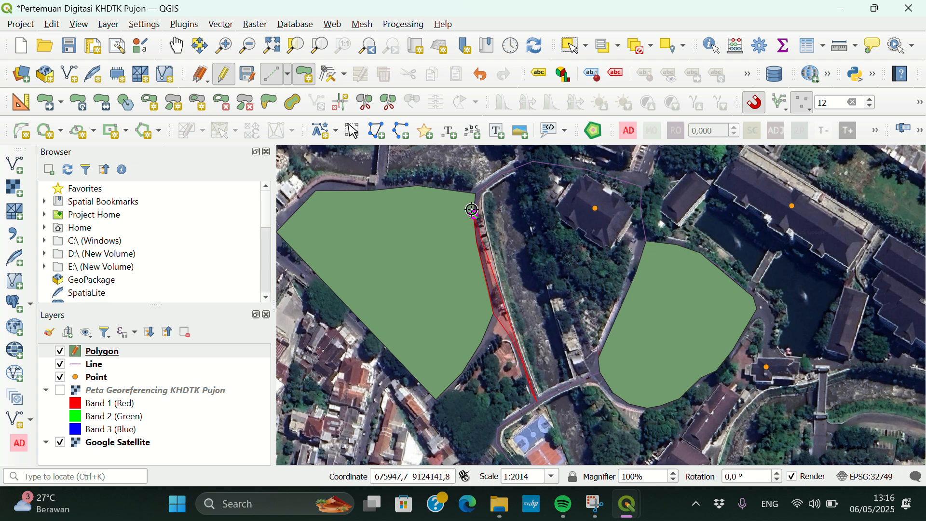
pyautogui.click(476, 191)
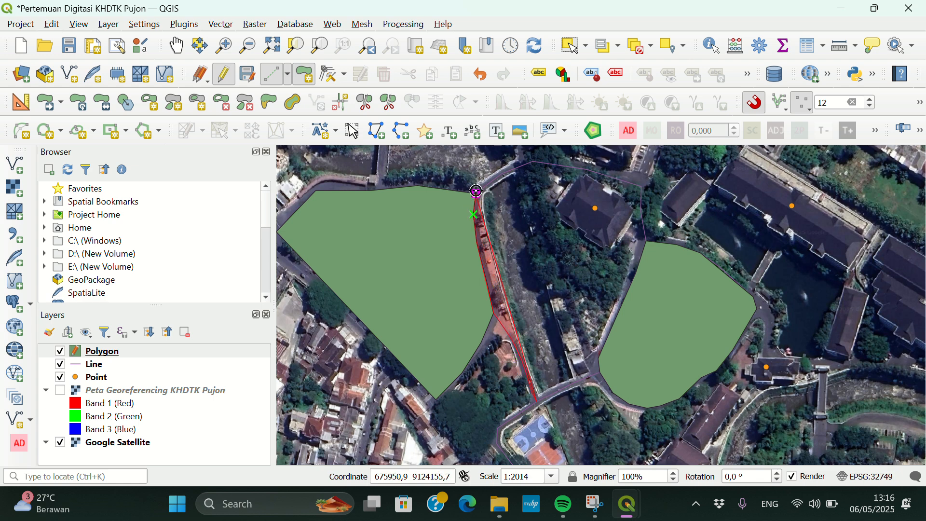
pyautogui.click(507, 187)
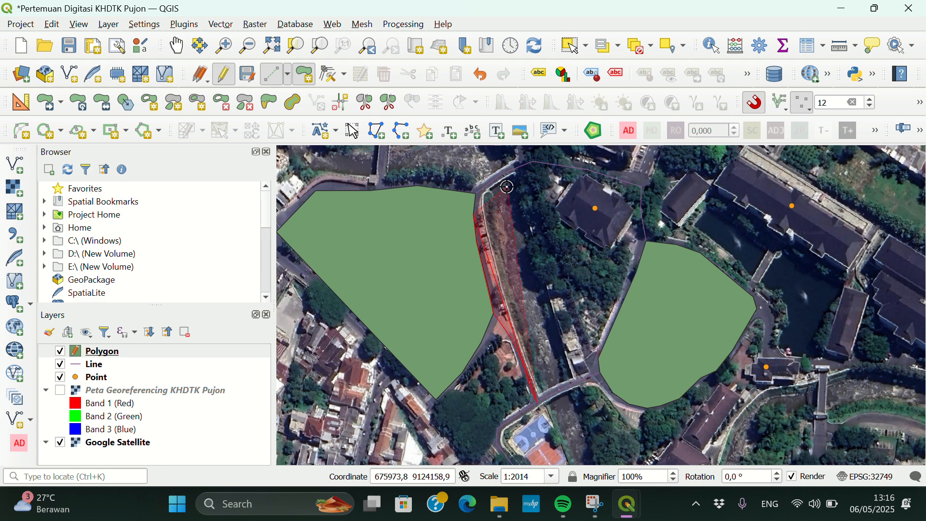
pyautogui.click(475, 191)
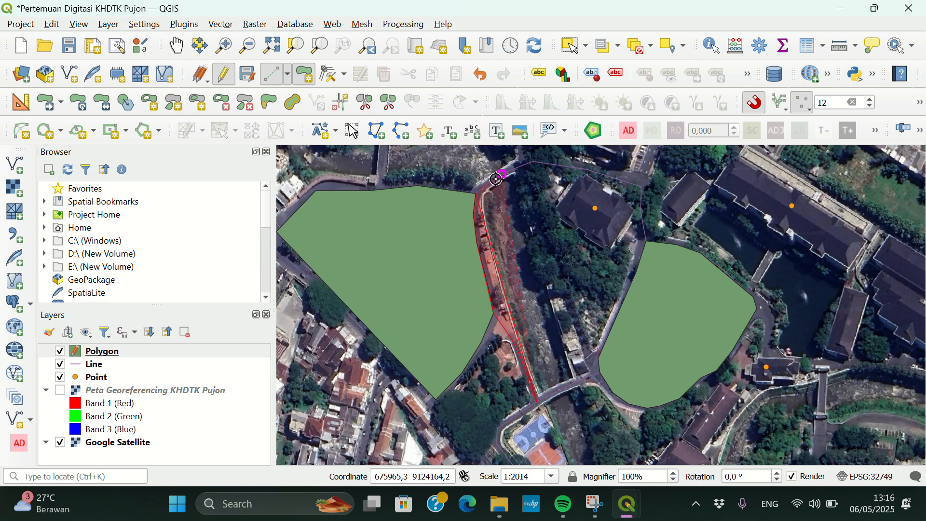
# Continue the library outline along the northern road and down the helipad polygon's western edge
pyautogui.click(531, 163)
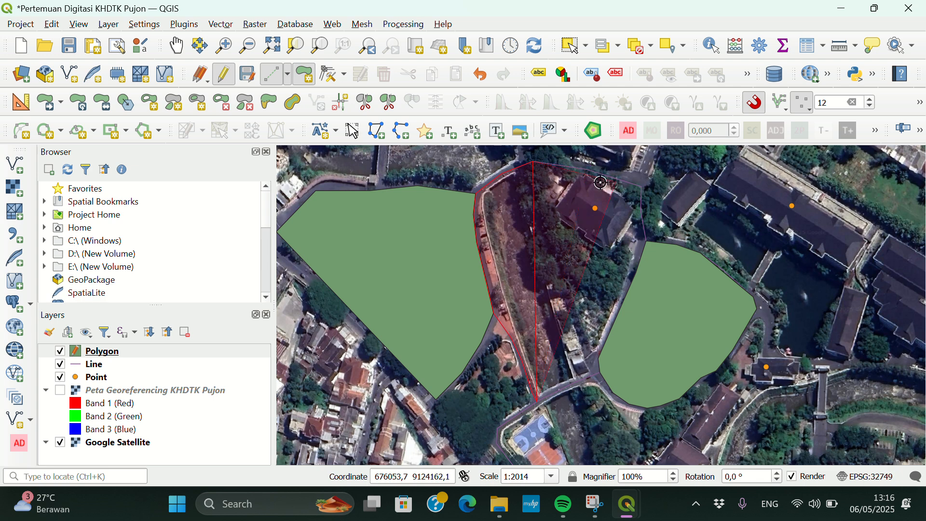
pyautogui.click(589, 170)
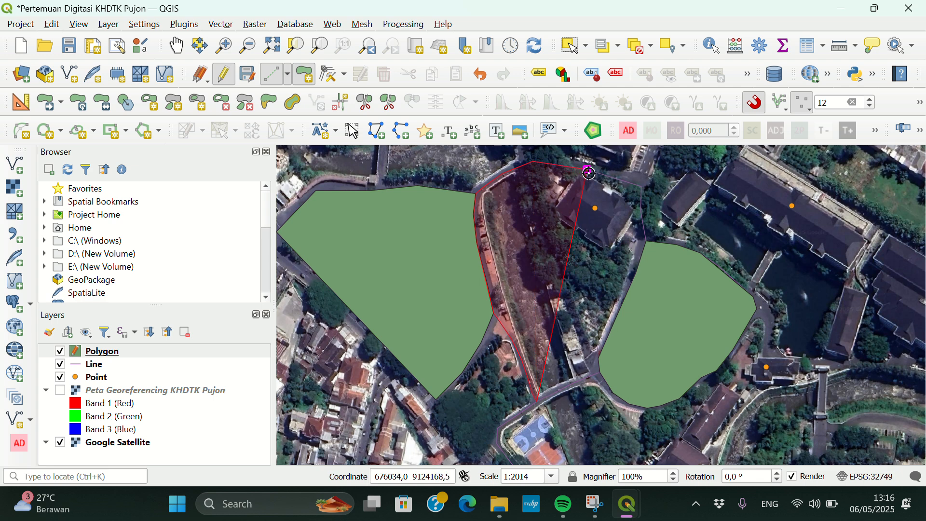
pyautogui.click(645, 186)
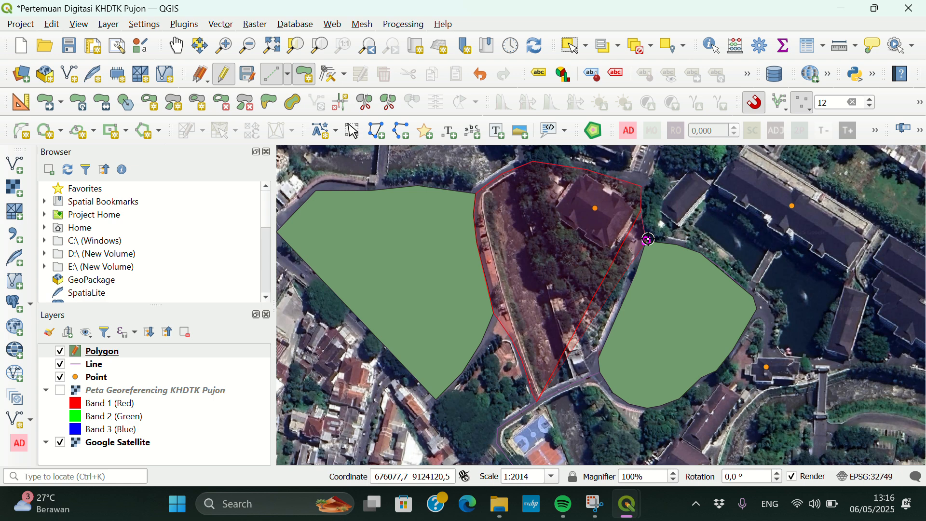
pyautogui.click(647, 240)
pyautogui.click(634, 274)
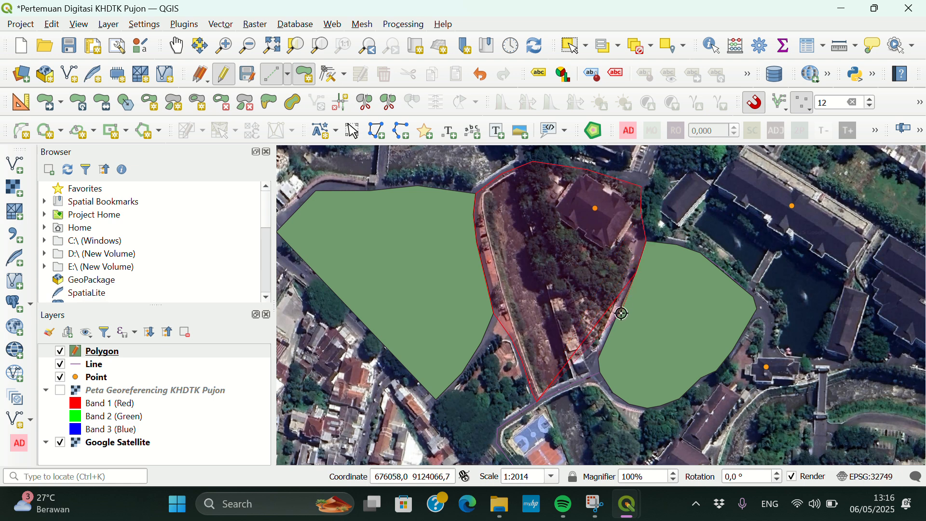
pyautogui.click(599, 355)
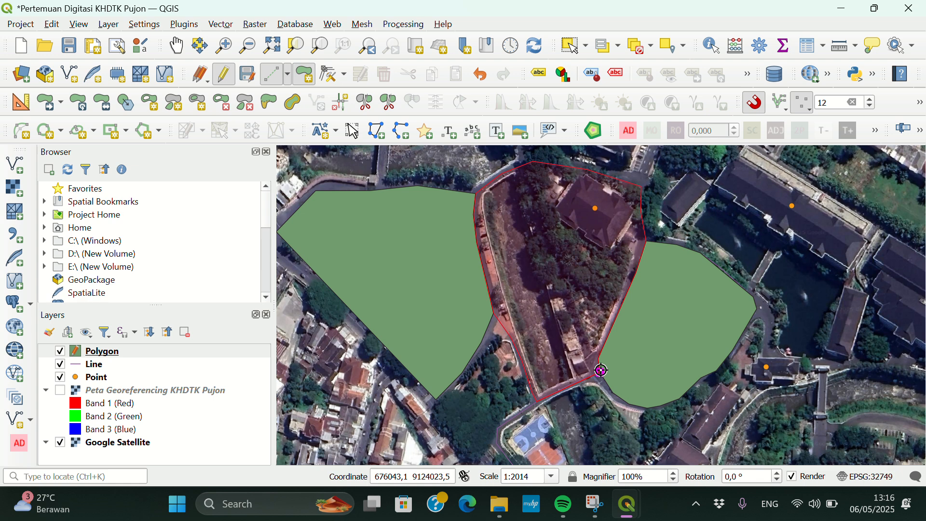
# Finish the library area polygon and set its Area attribute to Perpustakaan
pyautogui.rightClick(601, 370)
pyautogui.click(469, 248)
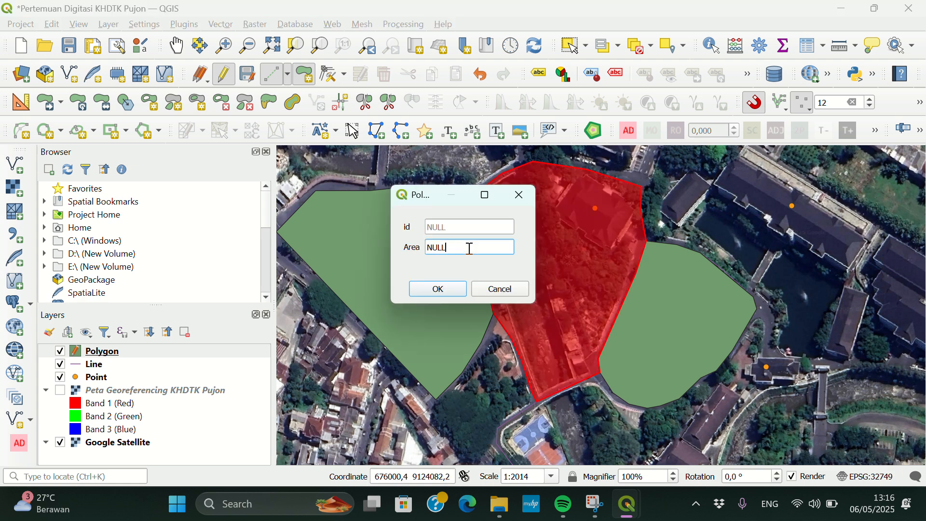
pyautogui.press('BackSpace')
pyautogui.write('Perpustakaan')
pyautogui.click(450, 289)
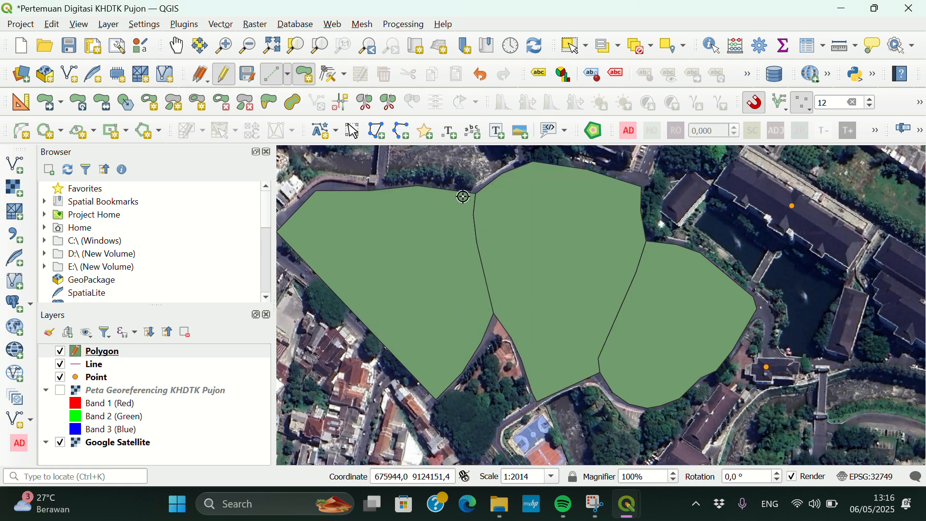
# Outline a small four-sided polygon in the southern gap between the mosque and library polygons
pyautogui.click(460, 375)
pyautogui.click(512, 387)
pyautogui.click(520, 360)
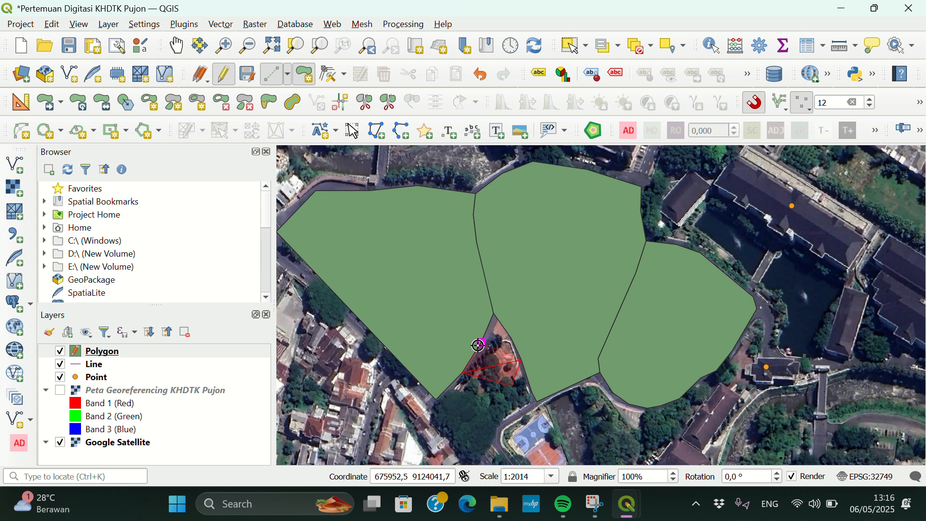
pyautogui.click(479, 345)
# Finish the small gap polygon and set its Area attribute to contoh salah
pyautogui.rightClick(478, 346)
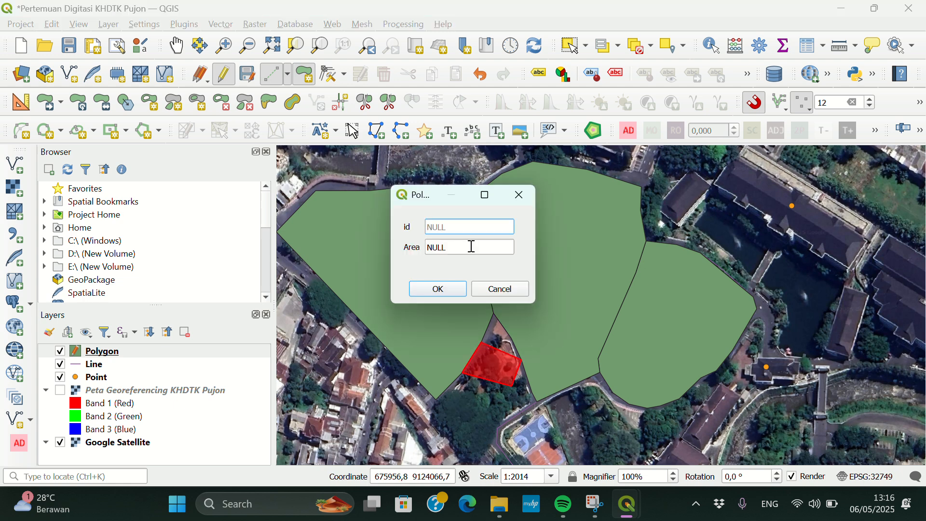
pyautogui.click(470, 246)
pyautogui.press('BackSpace')
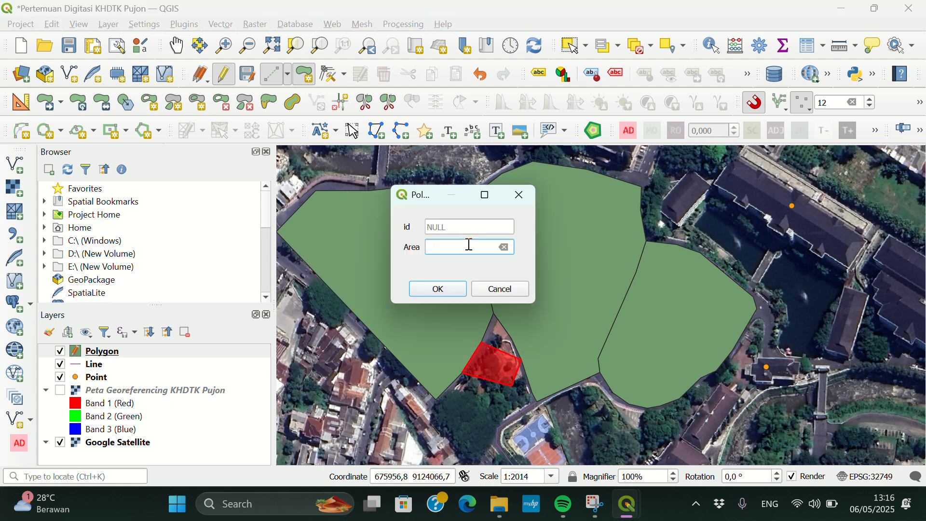
pyautogui.write('contoh salah')
pyautogui.click(435, 290)
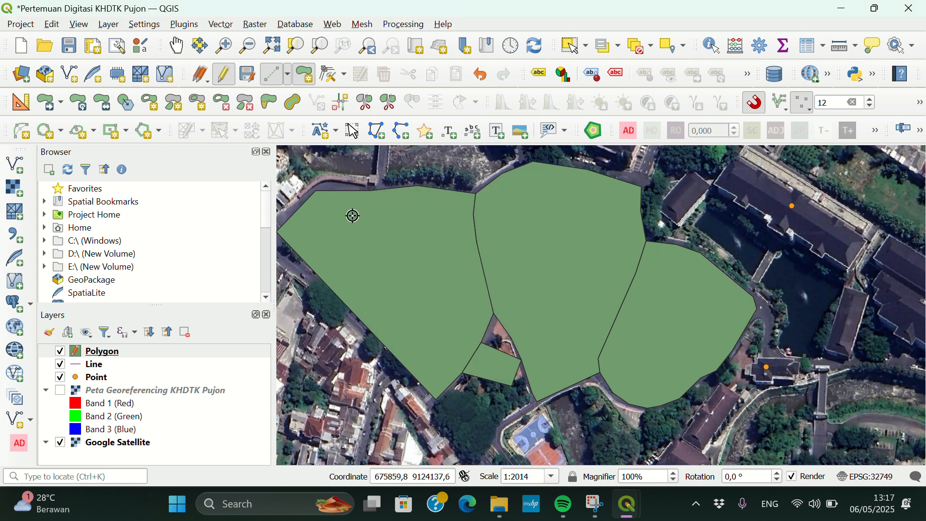
# Reshape the small polygon with the Vertex Tool, extending it to the mosque and library polygons' shared corner and snapping it to the library edge
pyautogui.click(331, 77)
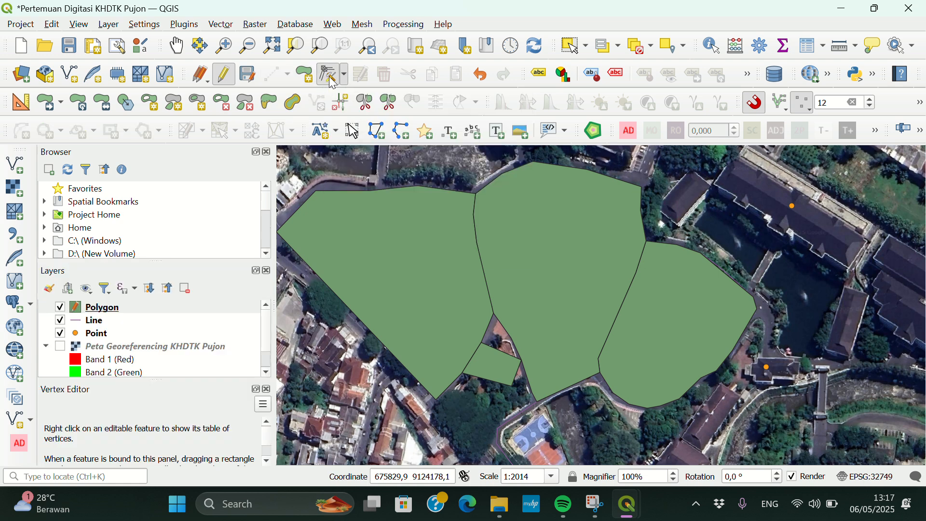
pyautogui.scroll(3, 532, 418)
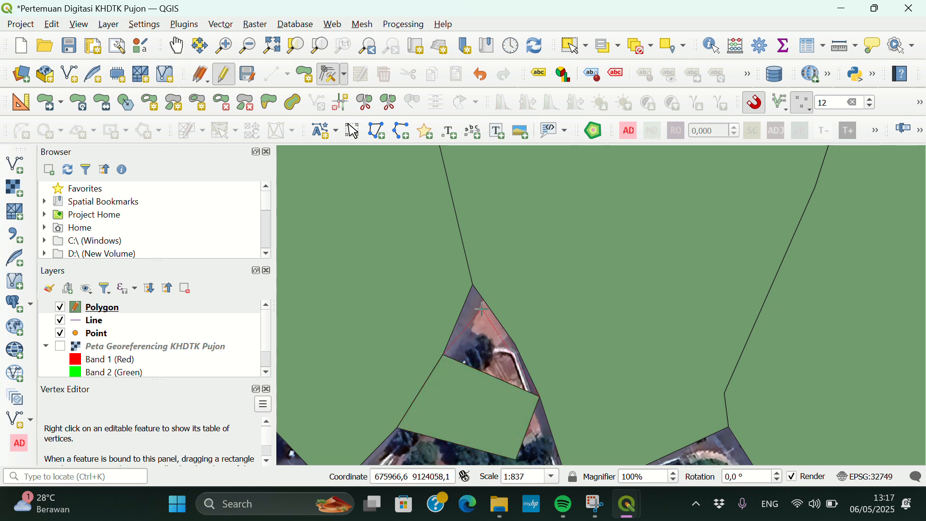
pyautogui.click(474, 285)
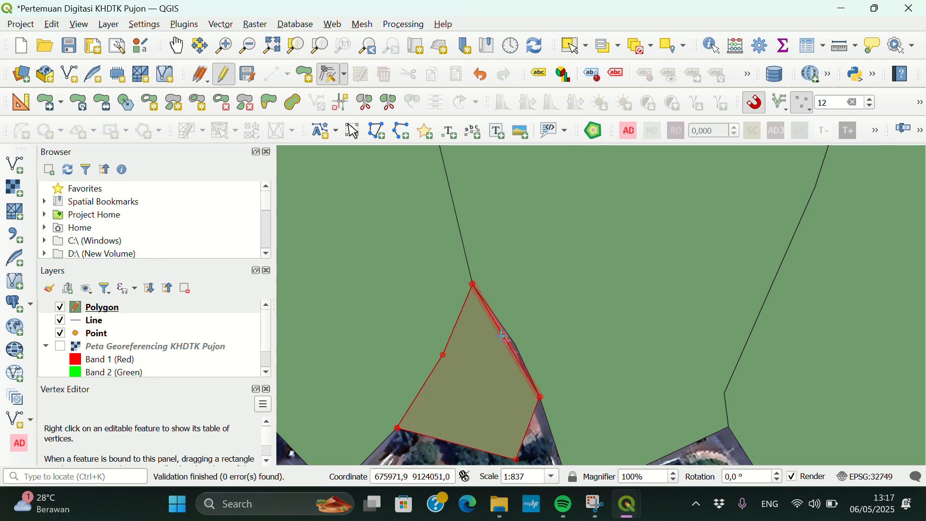
pyautogui.click(517, 343)
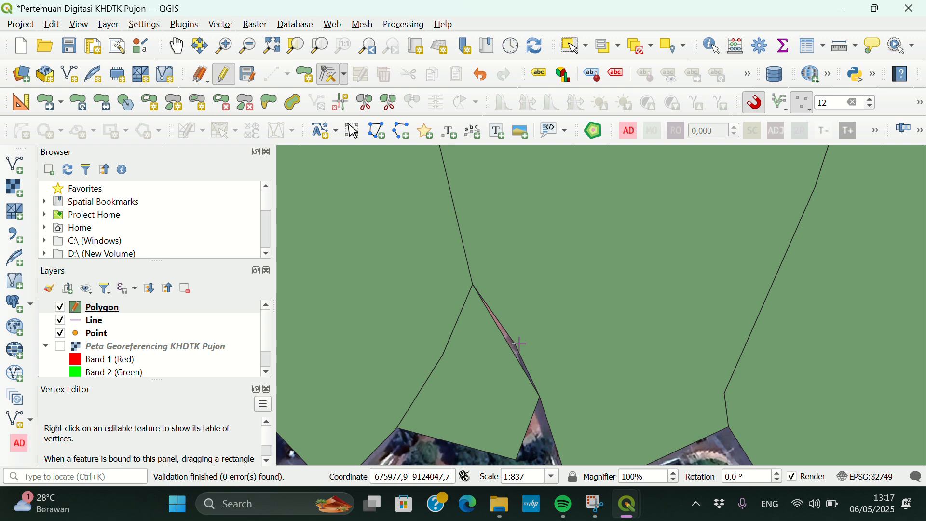
pyautogui.scroll(-1, 517, 387)
pyautogui.scroll(-10, 519, 387)
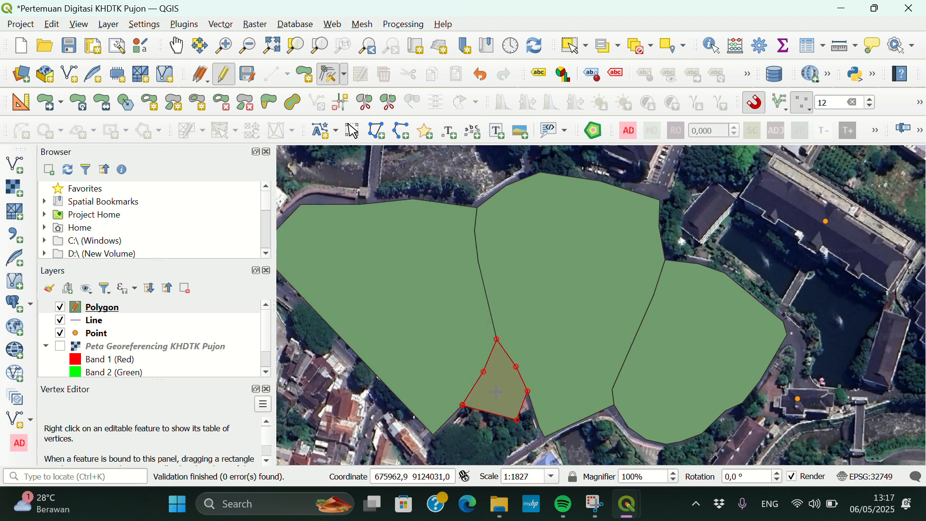
pyautogui.press('Delete')
# Delete the contoh salah feature from the Polygon layer's attribute table and save the layer edits
pyautogui.click(107, 311)
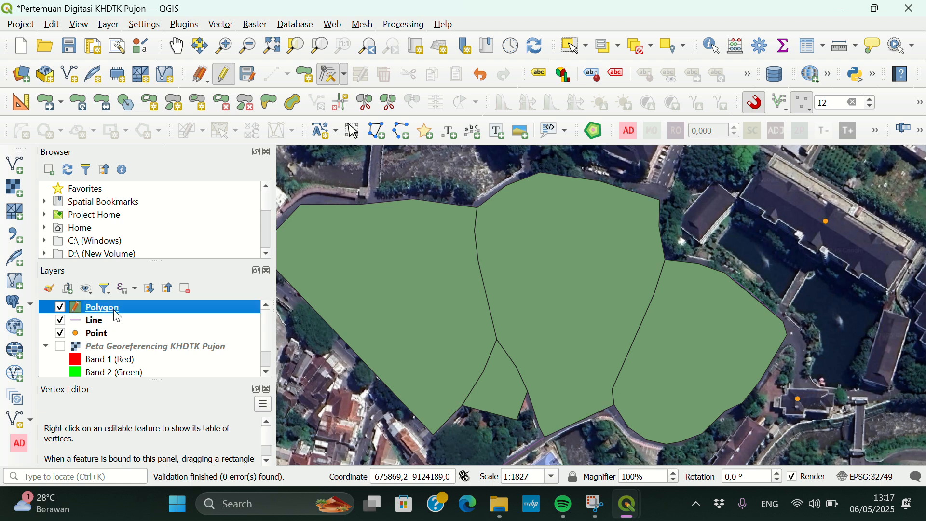
pyautogui.rightClick(117, 316)
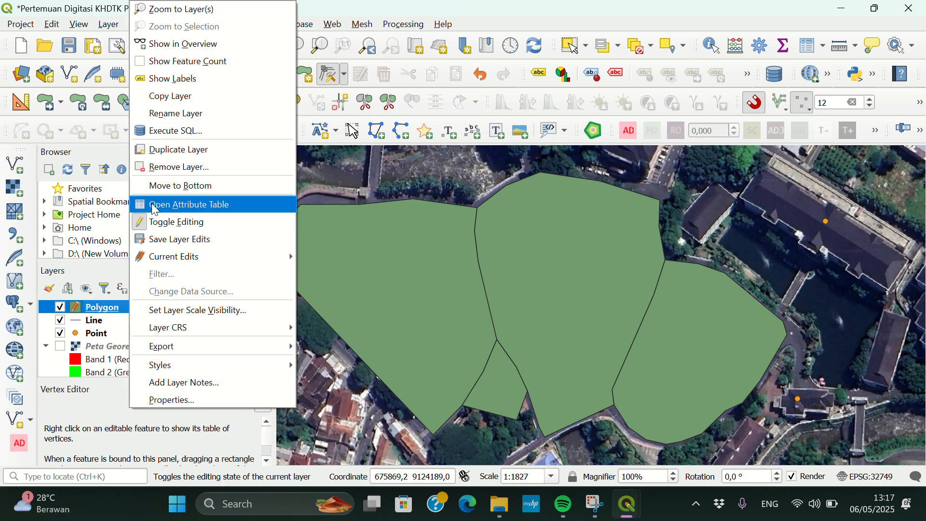
pyautogui.click(154, 209)
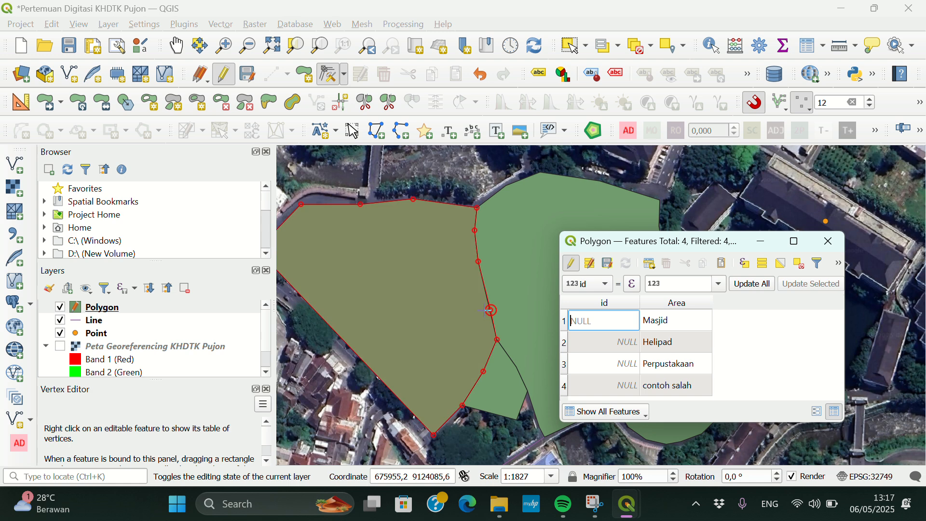
pyautogui.click(562, 389)
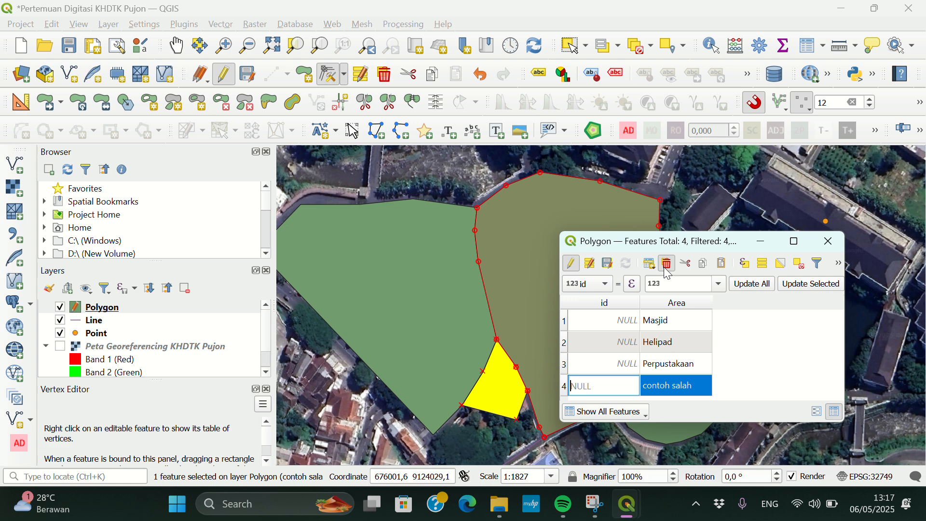
pyautogui.click(667, 264)
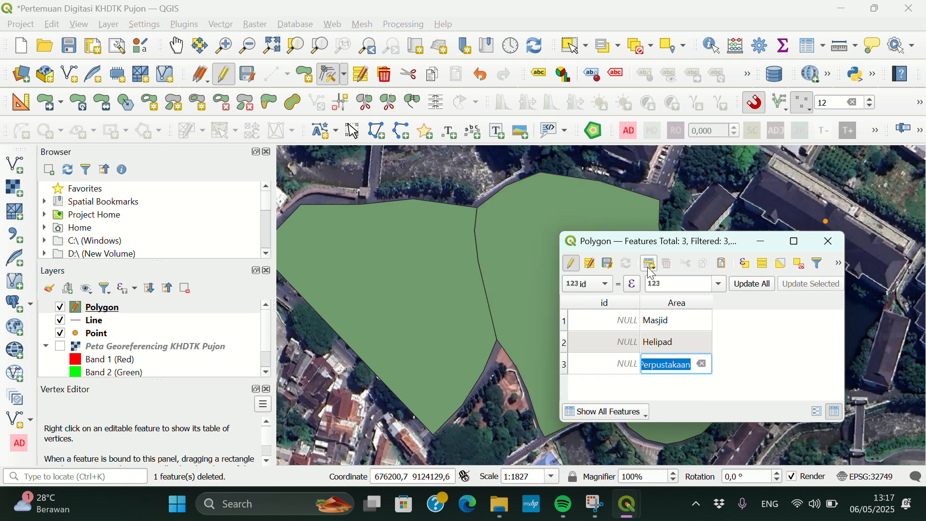
pyautogui.hotkey('ctrl', 's')
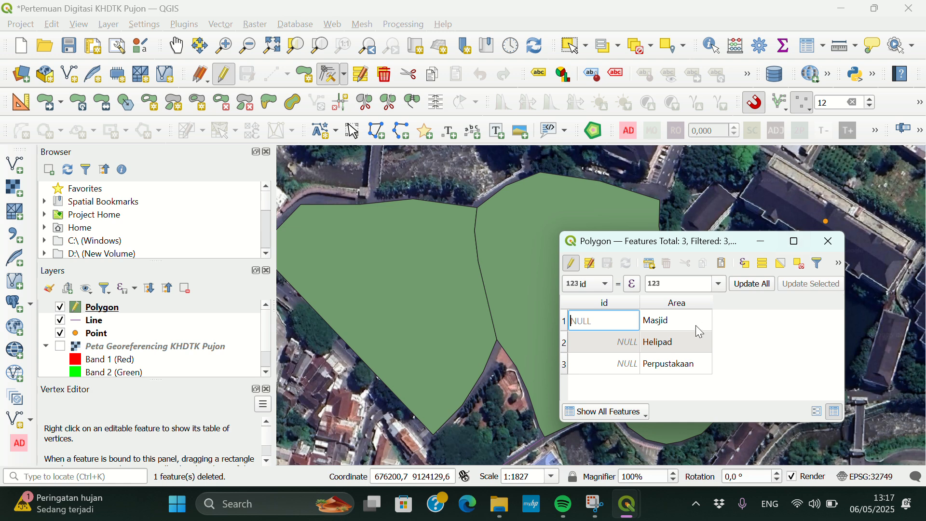
# Set up a new Polygon layer field named Luas of type Decimal number (real) in the Field Calculator
pyautogui.click(838, 265)
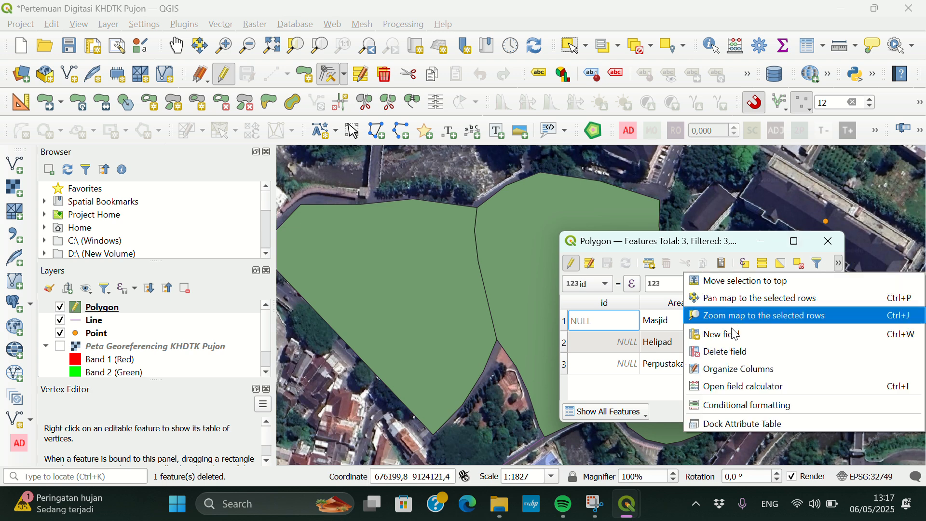
pyautogui.click(722, 392)
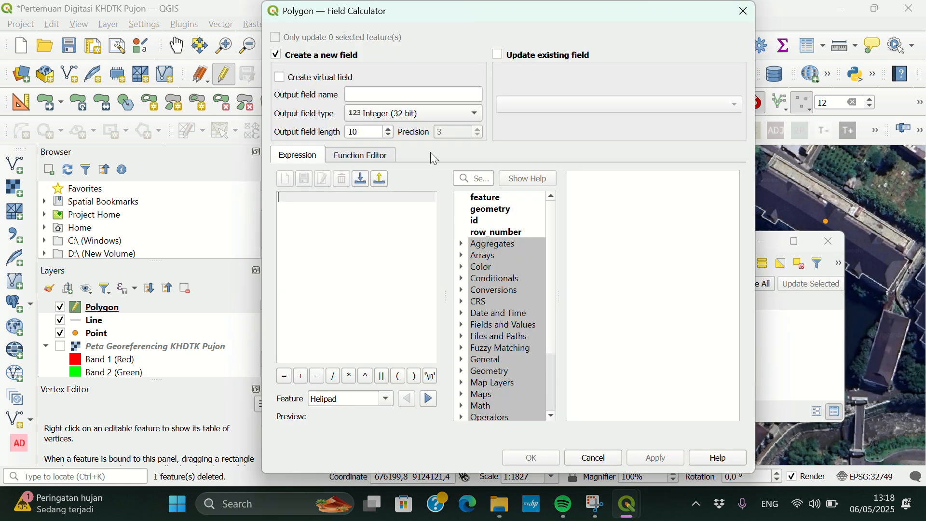
pyautogui.click(373, 93)
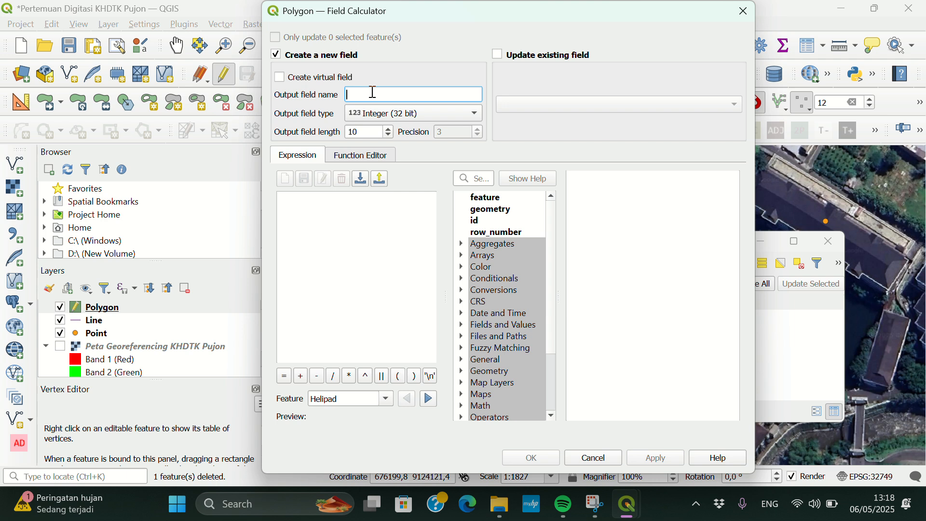
pyautogui.write('Luas')
pyautogui.click(442, 114)
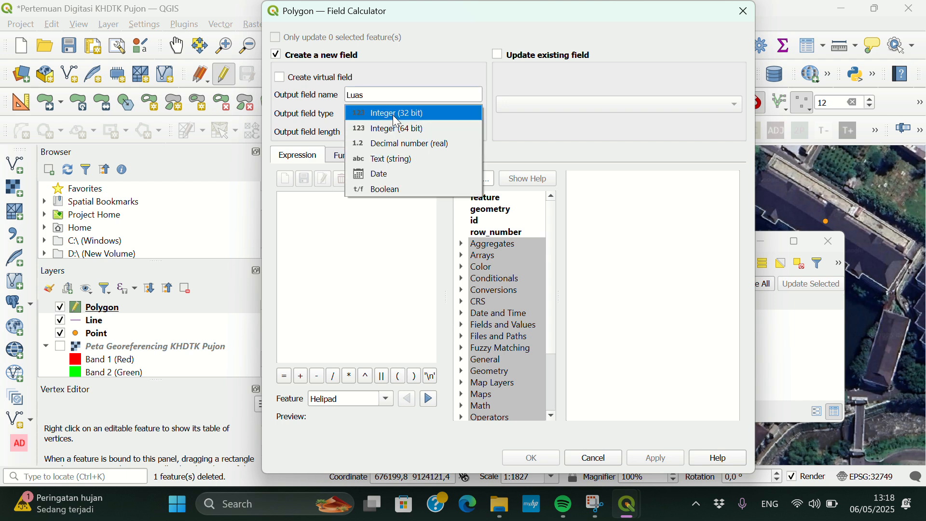
pyautogui.click(403, 145)
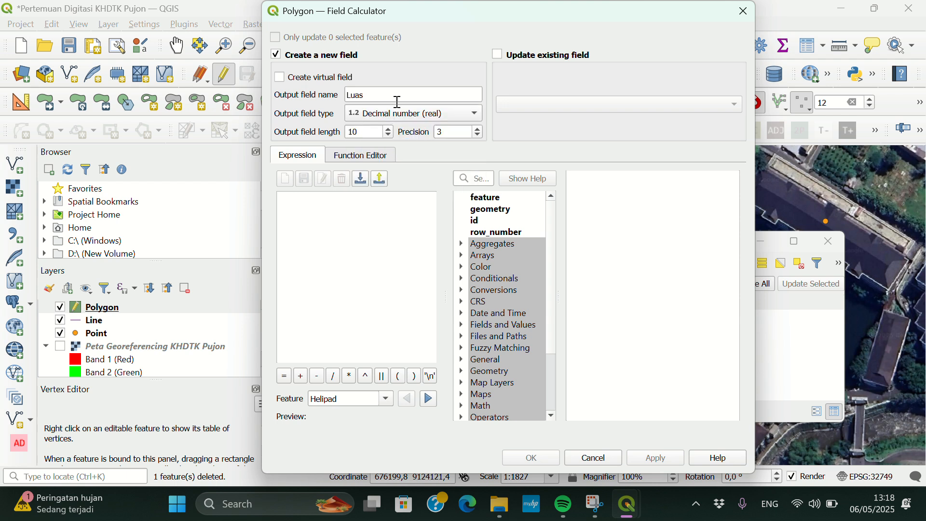
# Use the $area geometry function as the expression and create the Luas field with each polygon's calculated area
pyautogui.scroll(-1, 478, 356)
pyautogui.scroll(-2, 477, 356)
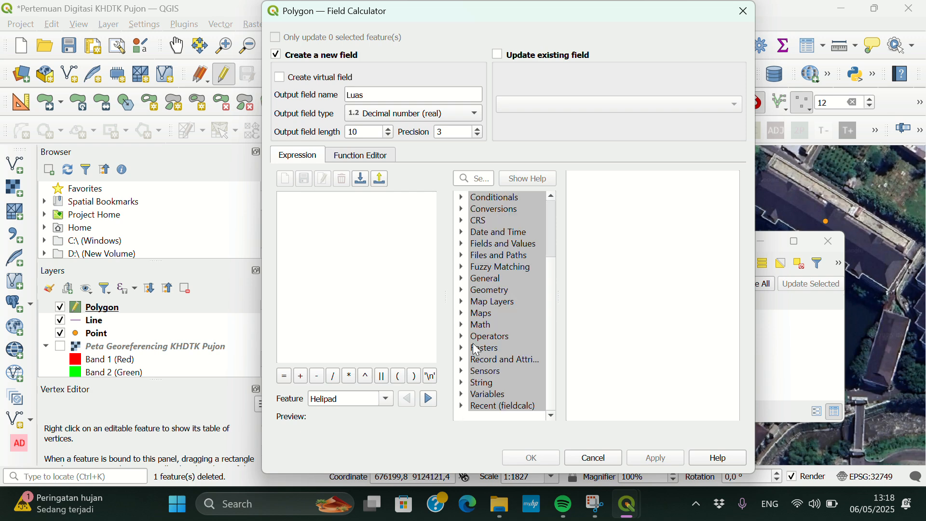
pyautogui.click(462, 292)
pyautogui.click(493, 291)
pyautogui.scroll(-3, 507, 341)
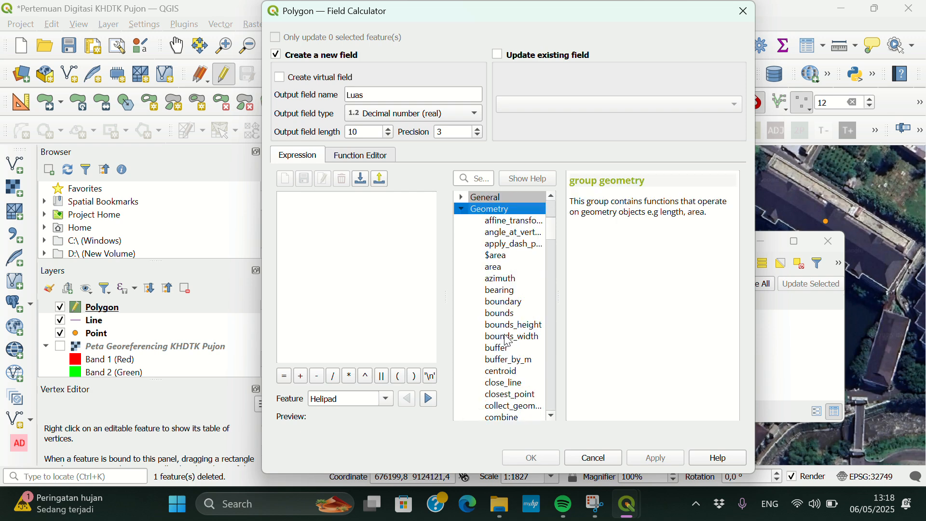
pyautogui.click(510, 257)
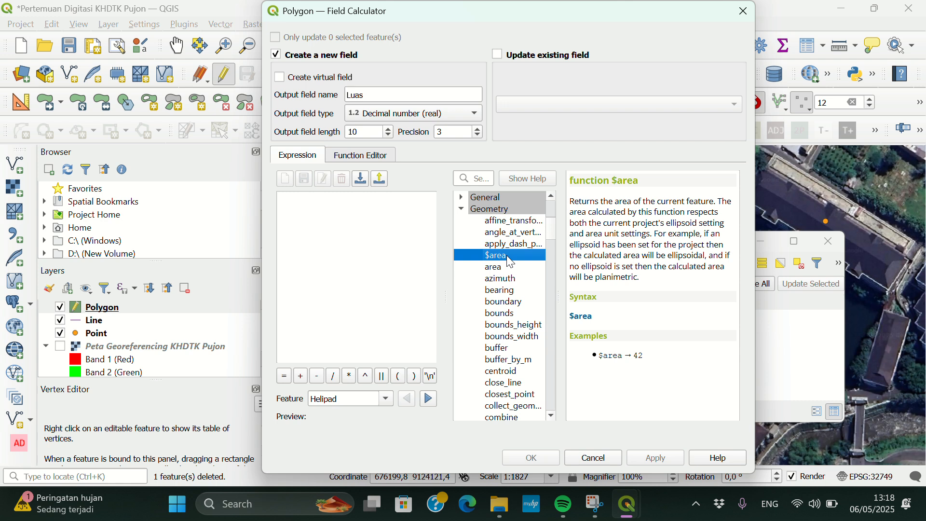
pyautogui.doubleClick(510, 257)
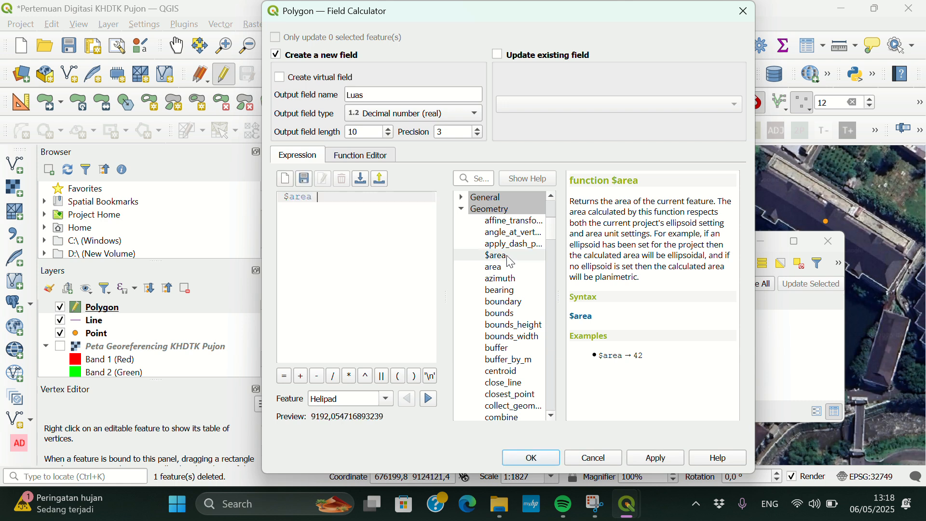
pyautogui.click(643, 459)
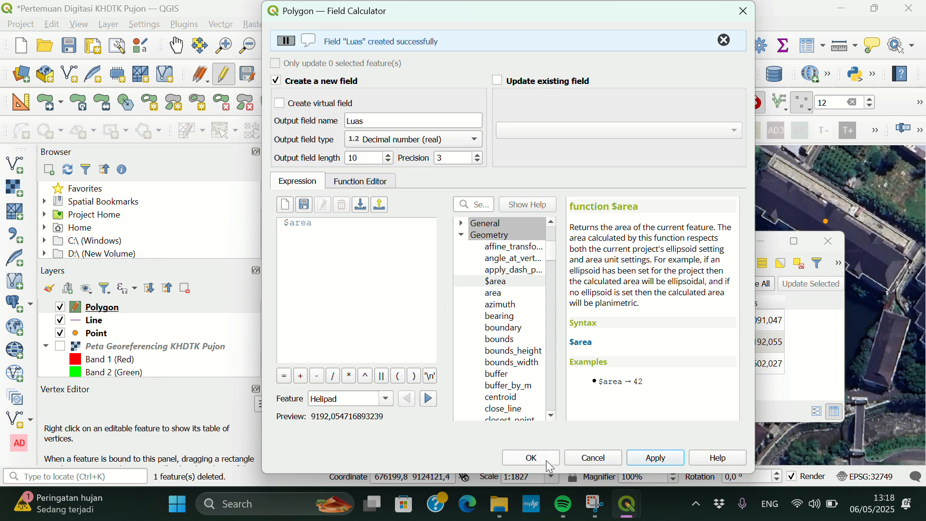
pyautogui.click(532, 458)
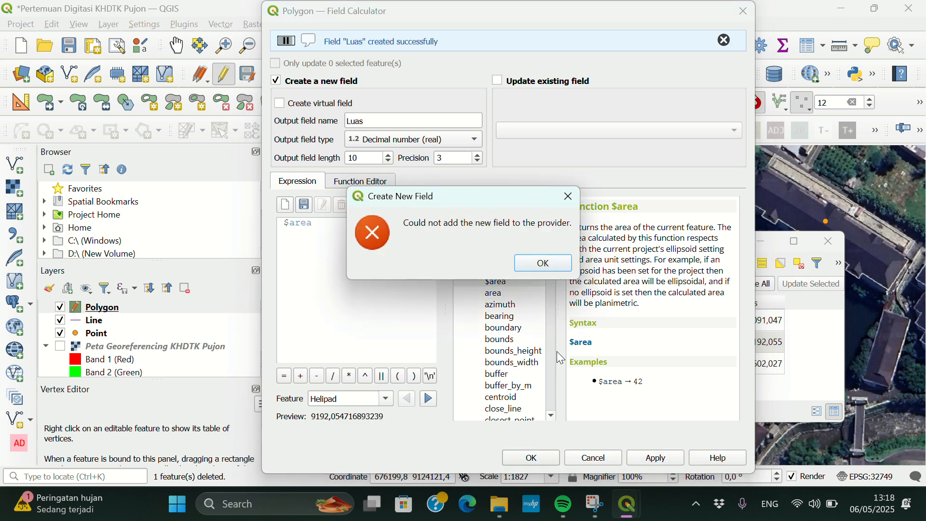
pyautogui.click(540, 262)
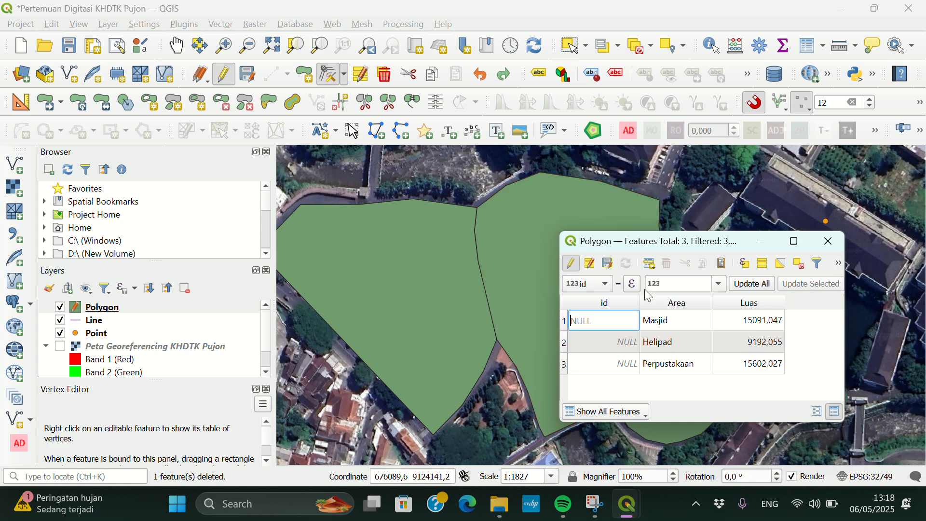
# Save the Polygon layer's edits, close its attribute table and end the layer's editing session
pyautogui.click(607, 263)
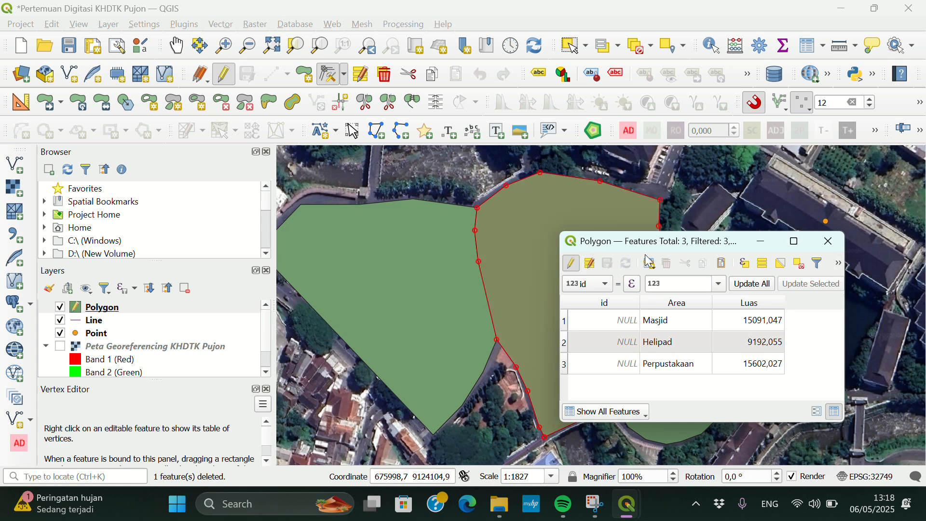
pyautogui.click(818, 250)
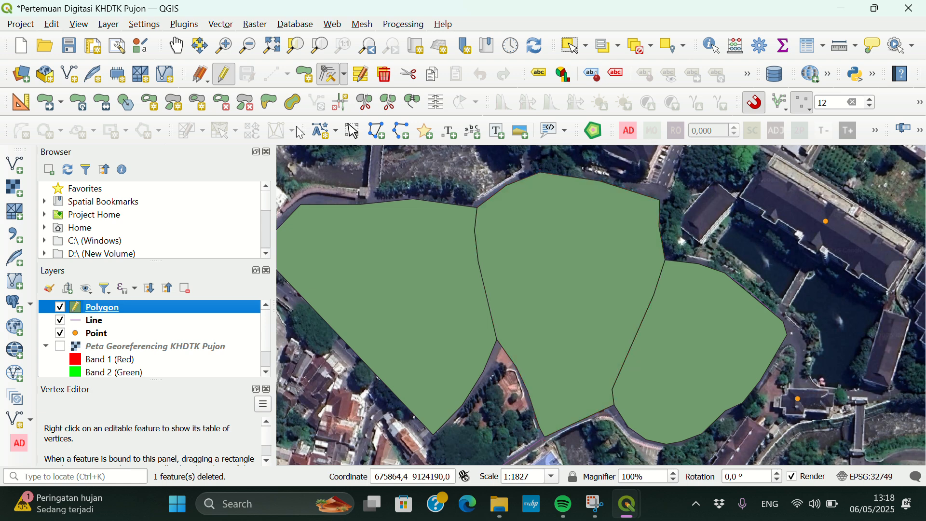
pyautogui.click(222, 74)
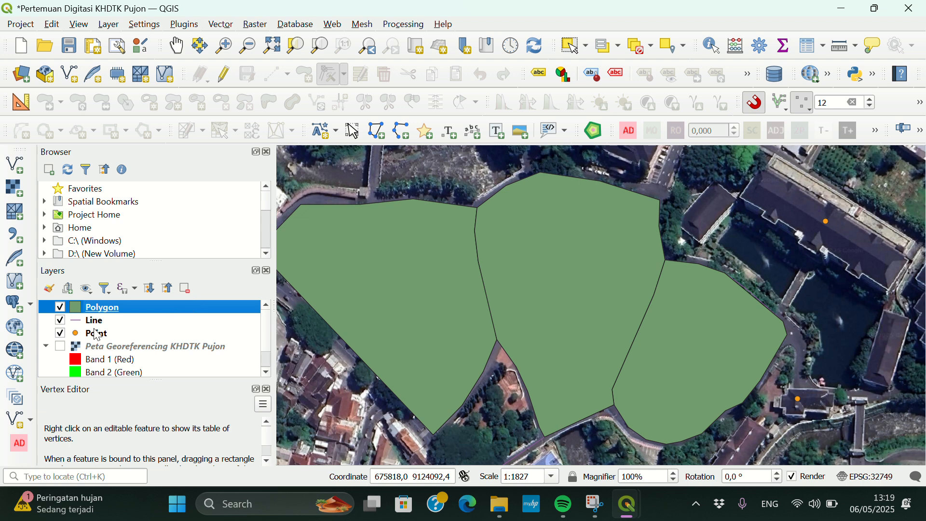
# Move the Line layer above the Polygon layer in the layer order
pyautogui.click(156, 365)
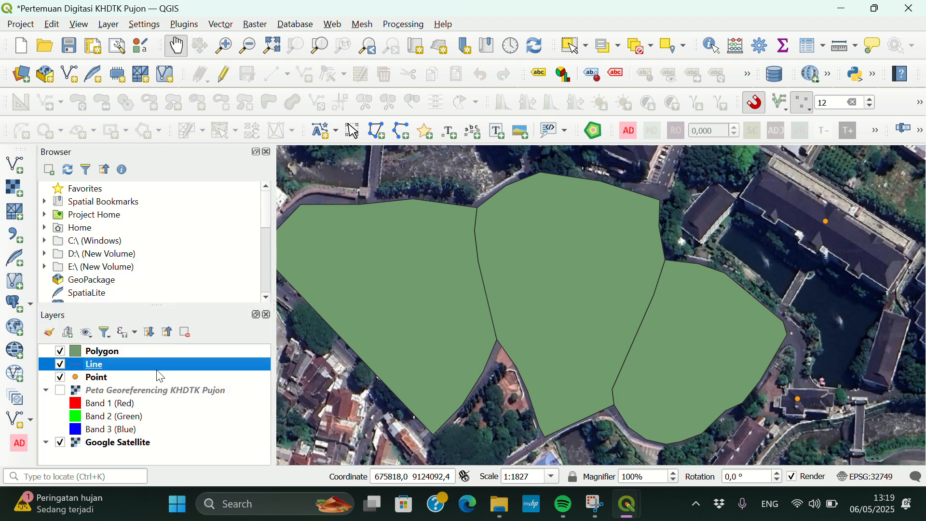
pyautogui.click(150, 376)
pyautogui.click(147, 364)
pyautogui.keyDown('ctrl'); pyautogui.click(147, 362); pyautogui.keyUp('ctrl')
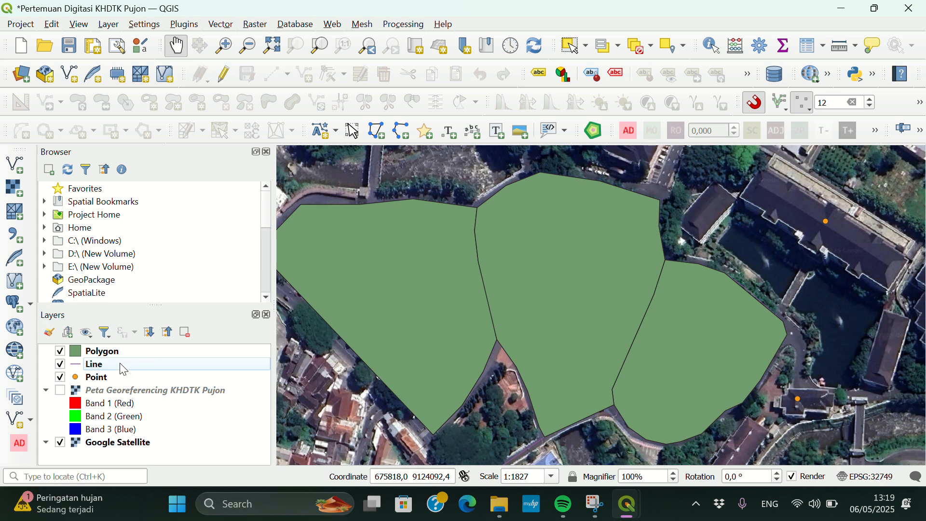
pyautogui.click(144, 367)
pyautogui.moveTo(141, 362); pyautogui.dragTo(141, 349)
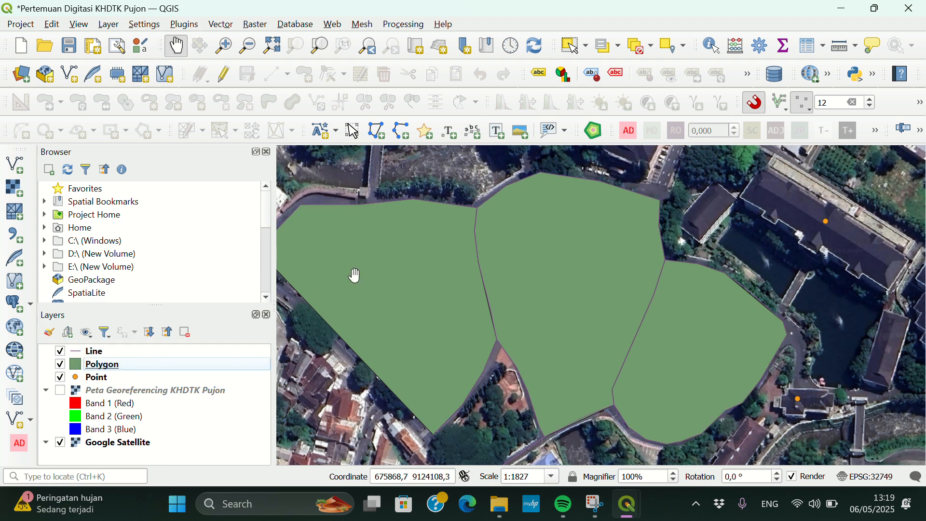
# Open the Line layer's symbology properties and increase the line width to 1.46 millimetres
pyautogui.click(124, 348)
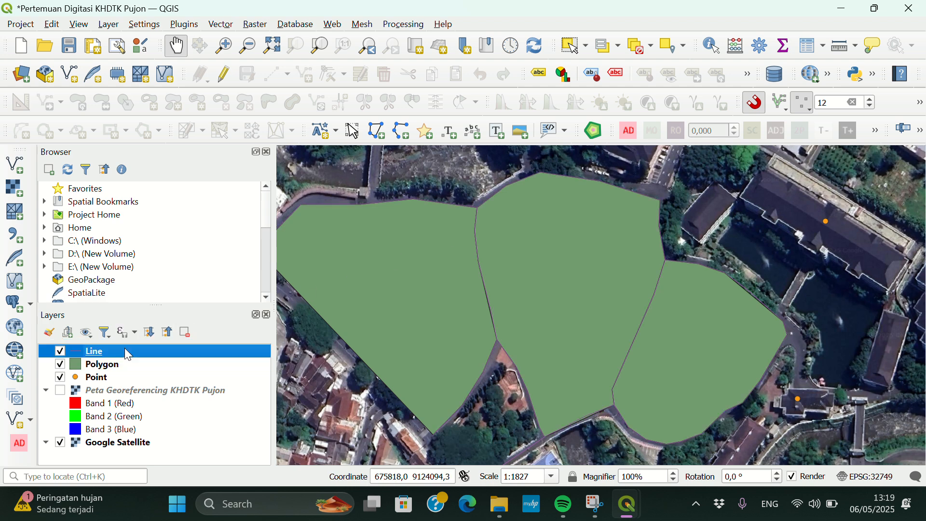
pyautogui.rightClick(118, 347)
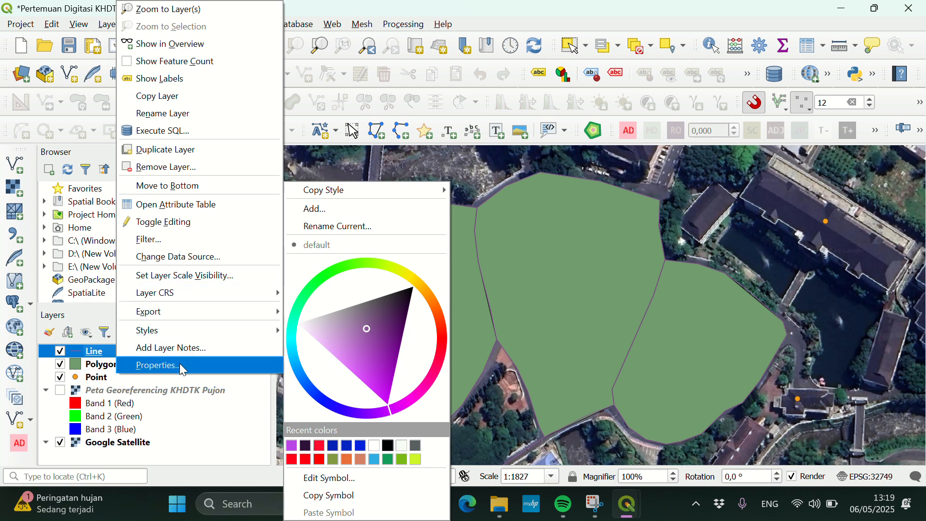
pyautogui.click(182, 365)
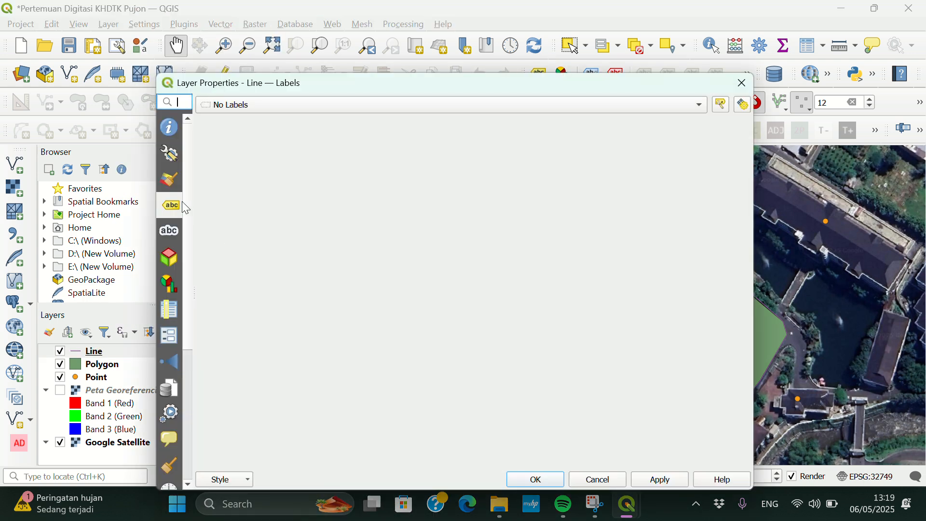
pyautogui.click(171, 184)
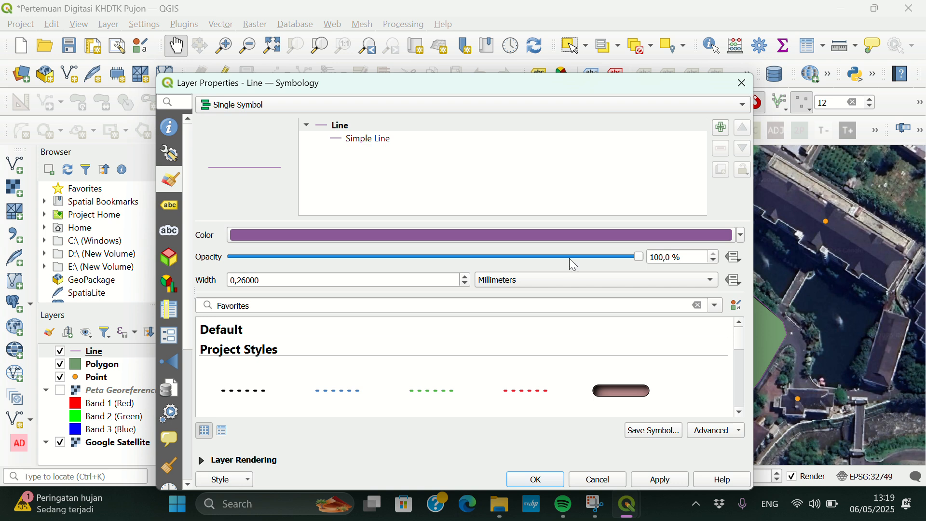
pyautogui.scroll(4, 467, 278)
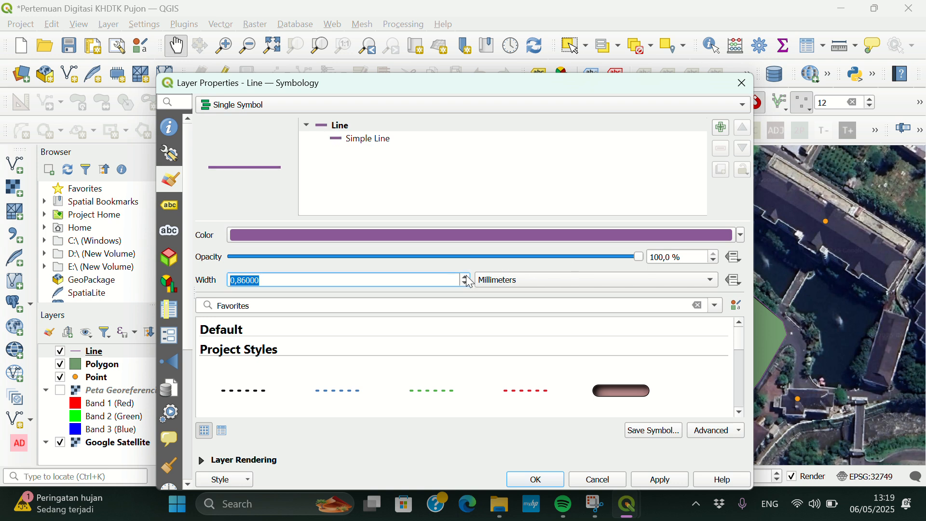
pyautogui.scroll(2, 470, 282)
# Apply the "topo main road" preset symbol to the Line layer and confirm the layer properties
pyautogui.scroll(-5, 498, 389)
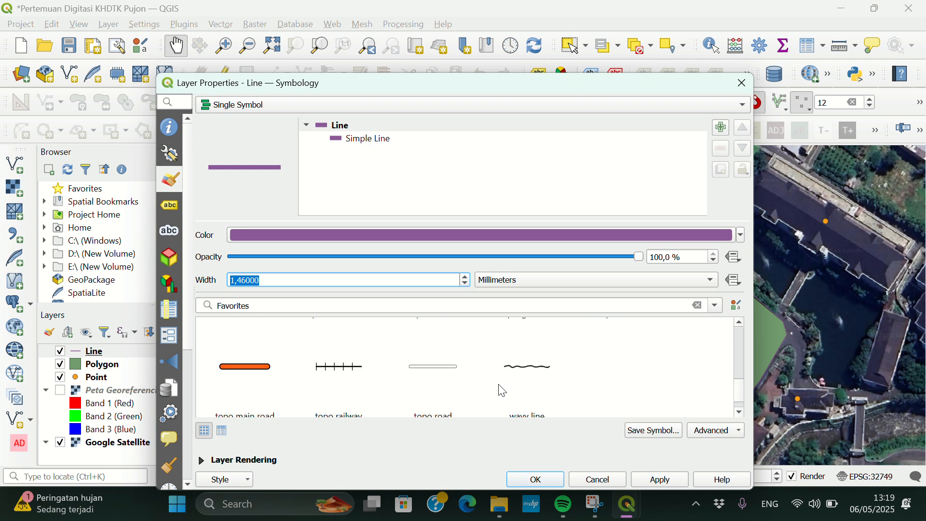
pyautogui.scroll(3, 498, 389)
pyautogui.scroll(-4, 498, 390)
pyautogui.scroll(5, 501, 391)
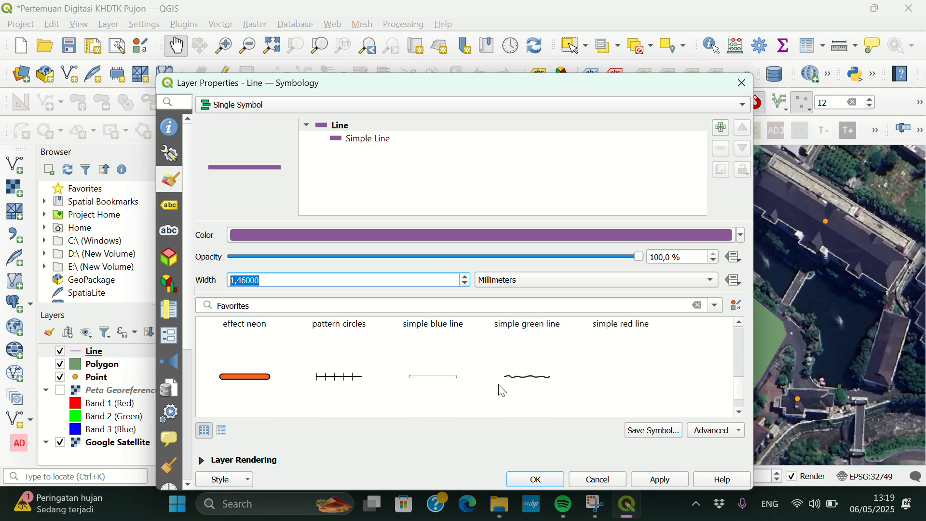
pyautogui.scroll(-5, 502, 391)
pyautogui.scroll(5, 502, 391)
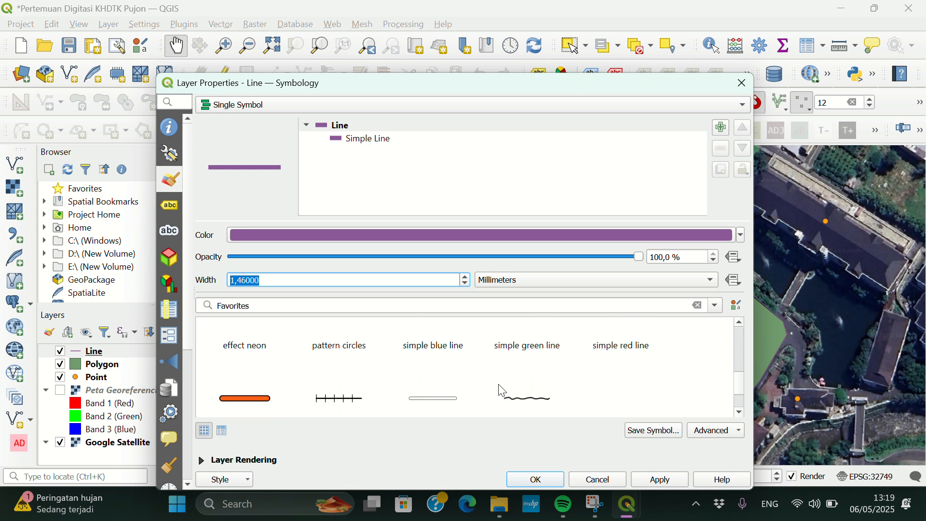
pyautogui.scroll(-5, 531, 401)
pyautogui.click(266, 347)
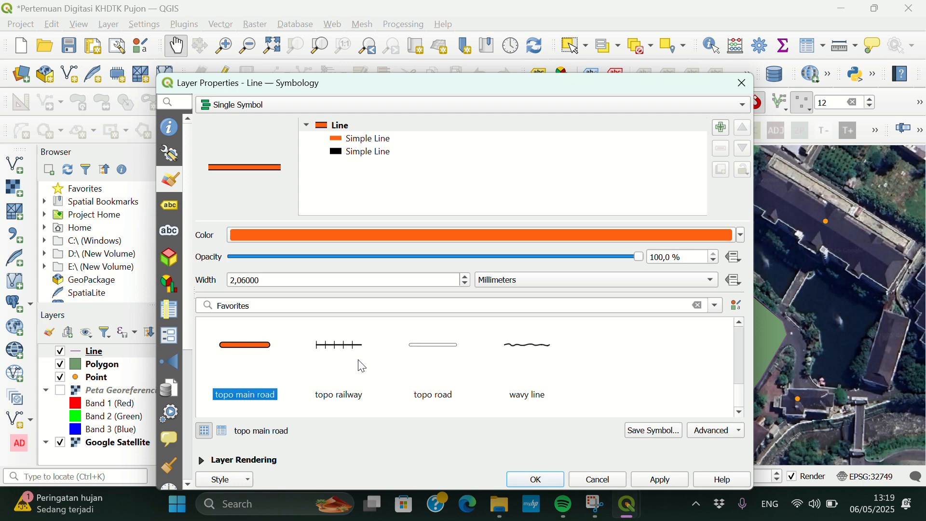
pyautogui.click(651, 479)
pyautogui.click(536, 479)
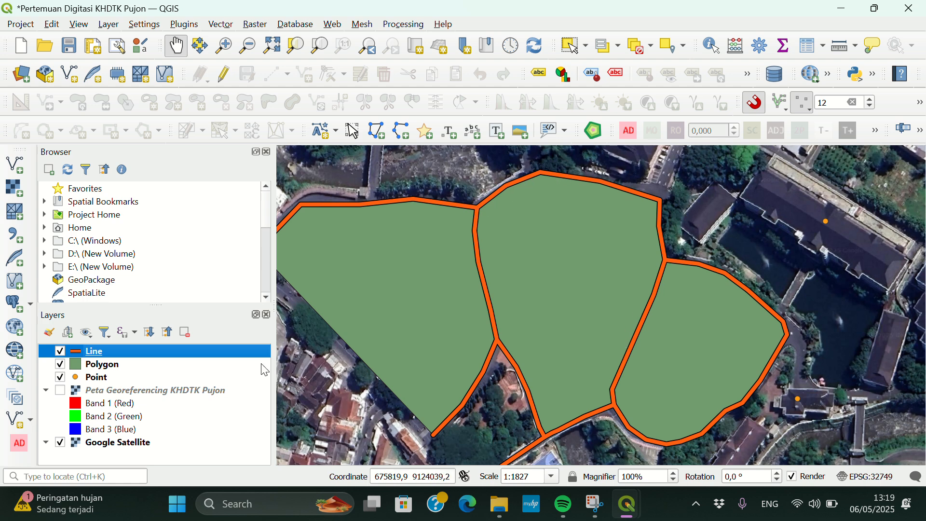
# Move the Point layer above the Line layer and give it single labels based on the Bangunan field
pyautogui.click(119, 379)
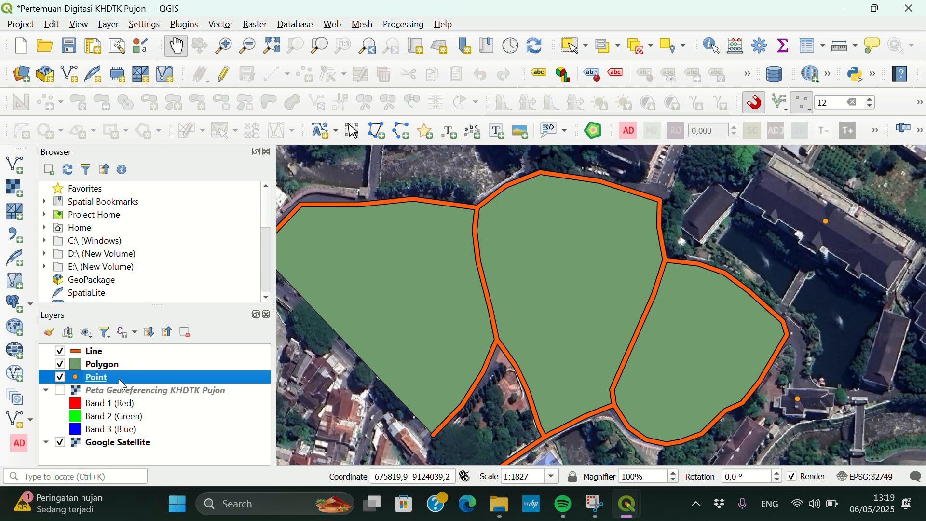
pyautogui.moveTo(118, 379); pyautogui.dragTo(116, 354)
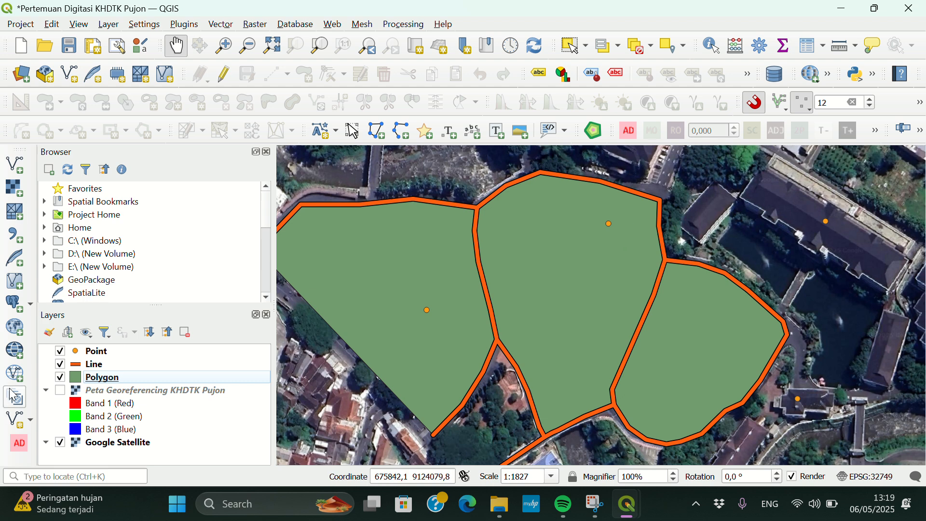
pyautogui.rightClick(106, 357)
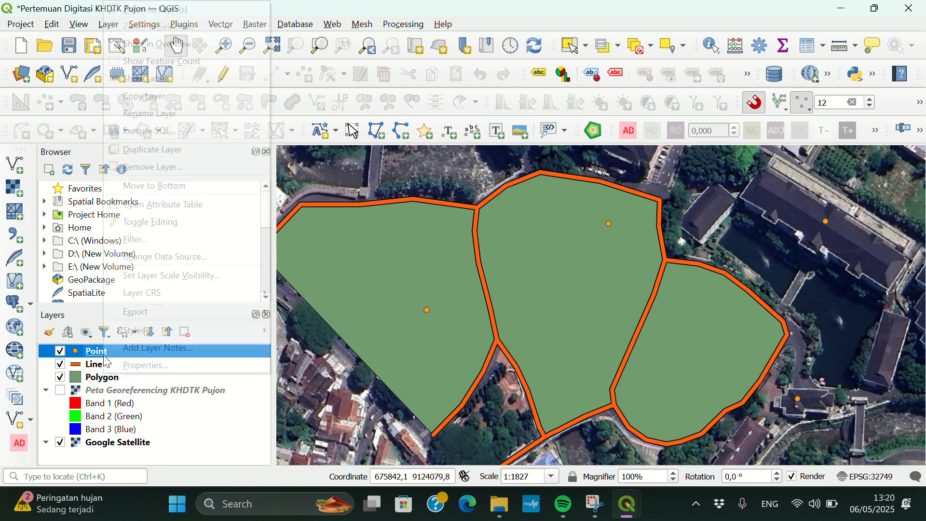
pyautogui.click(136, 366)
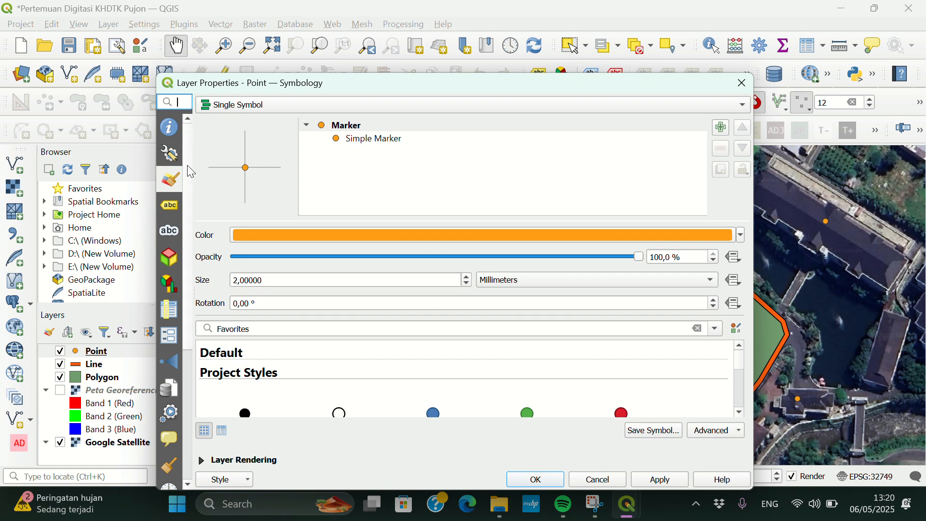
pyautogui.click(166, 205)
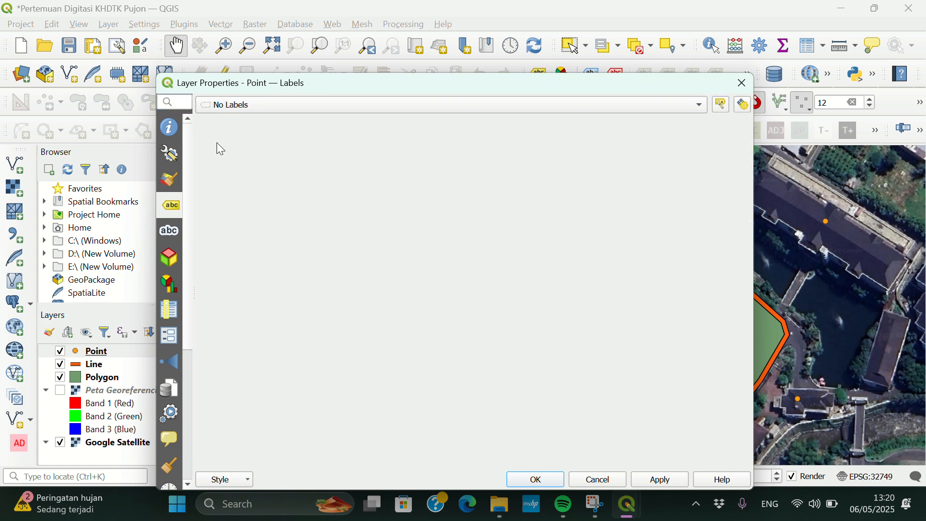
pyautogui.click(253, 103)
pyautogui.click(263, 118)
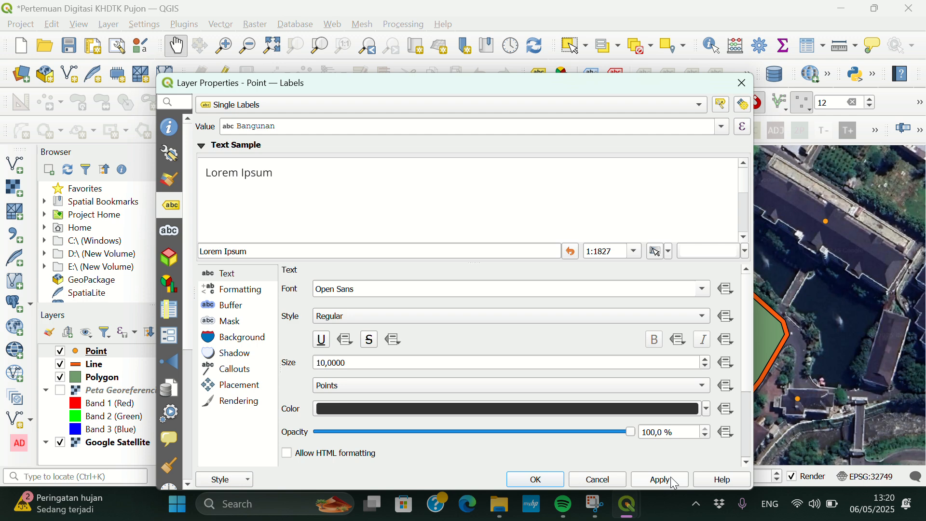
pyautogui.click(540, 479)
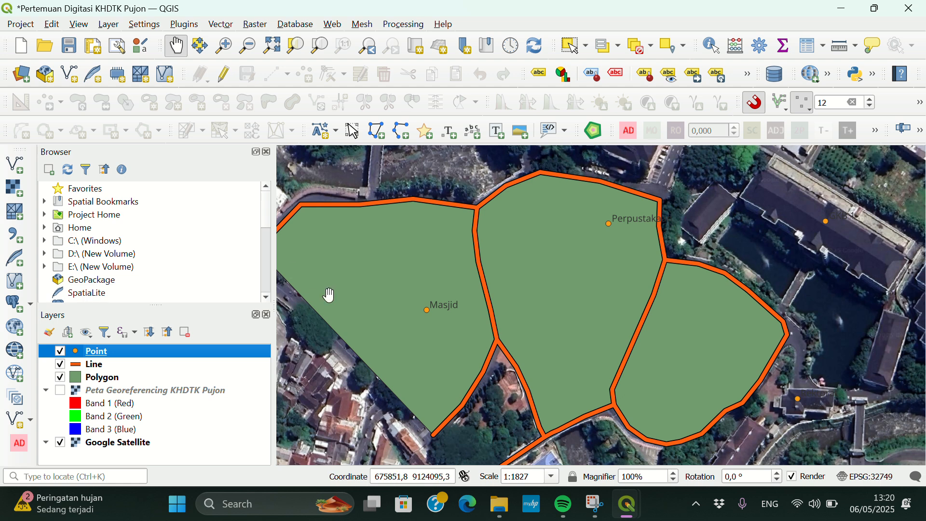
# Zoom to the Peta Georeferencing KHDTK Pujon raster layer and make it visible
pyautogui.scroll(-1, 329, 295)
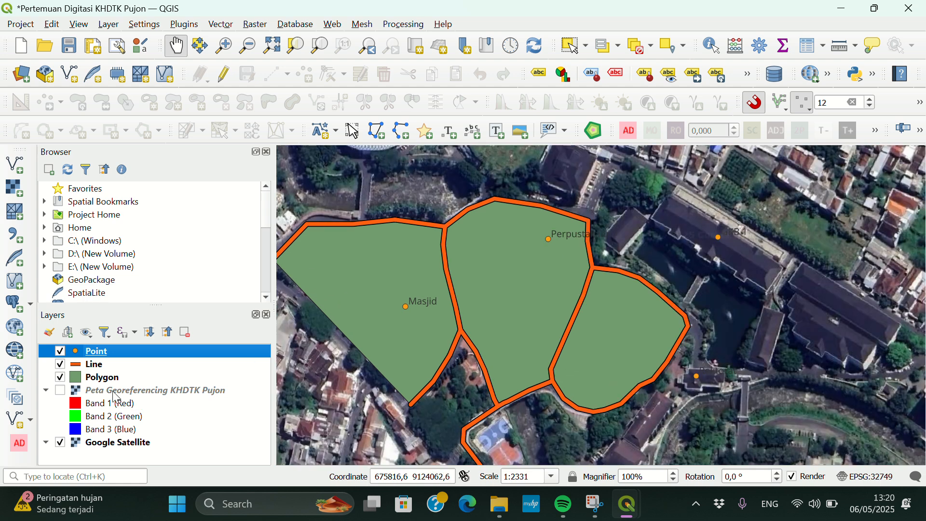
pyautogui.click(85, 391)
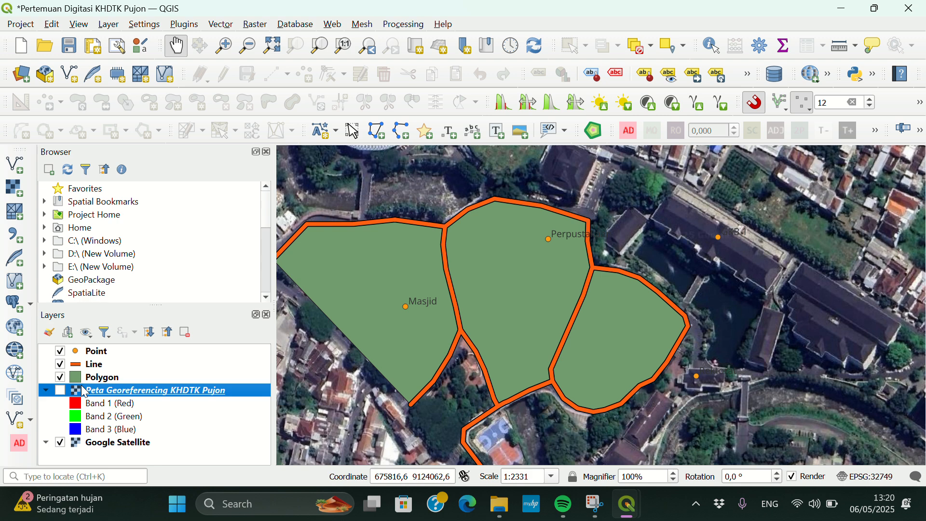
pyautogui.rightClick(126, 390)
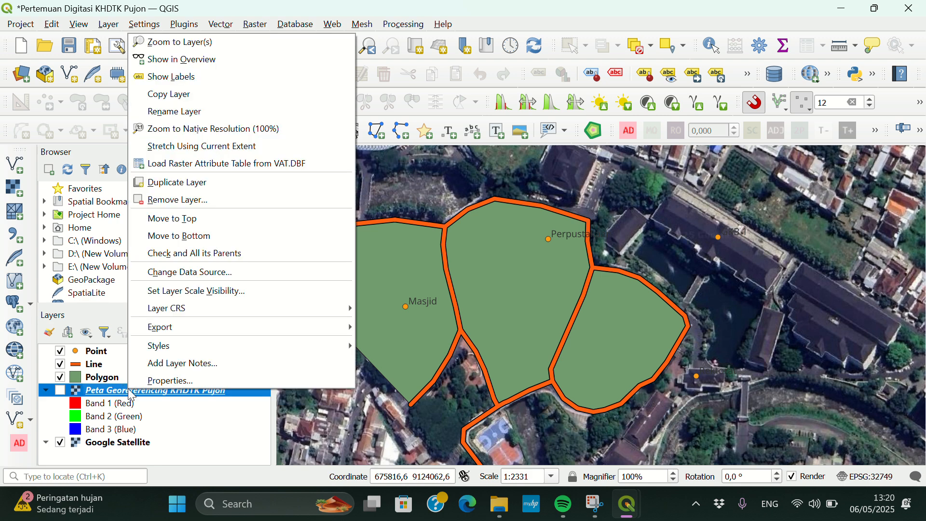
pyautogui.click(180, 42)
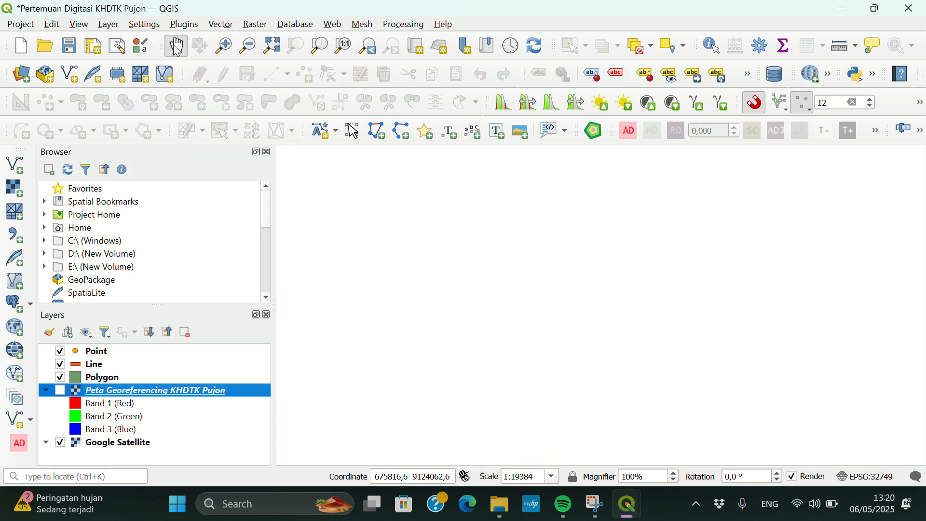
pyautogui.click(61, 390)
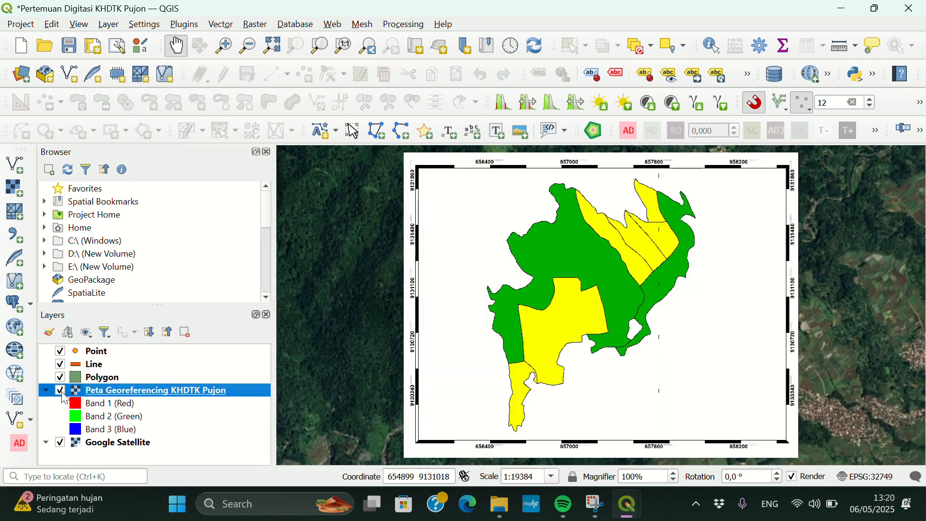
# Place the Peta Georeferencing KHDTK Pujon and Google Satellite layers above Point, Line and Polygon, and hide those three vector layers
pyautogui.moveTo(96, 394); pyautogui.dragTo(96, 354)
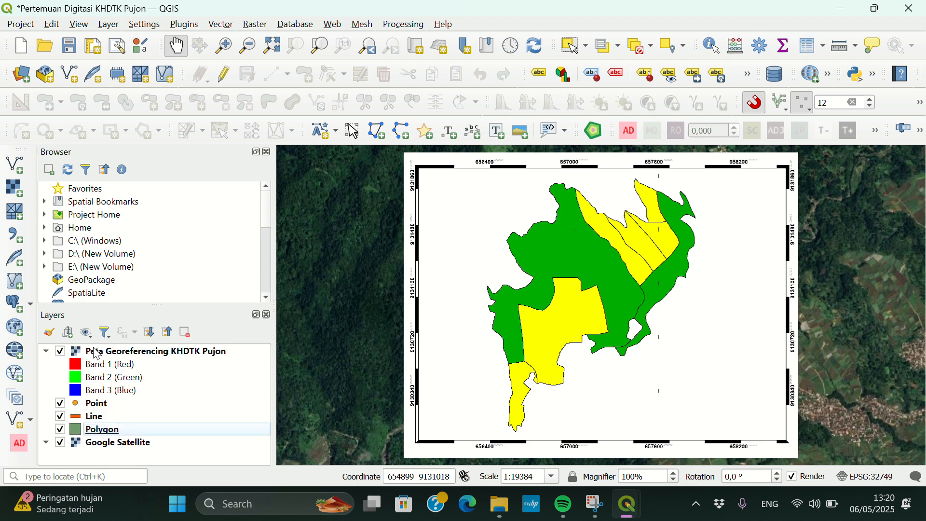
pyautogui.click(60, 403)
pyautogui.click(60, 418)
pyautogui.click(60, 429)
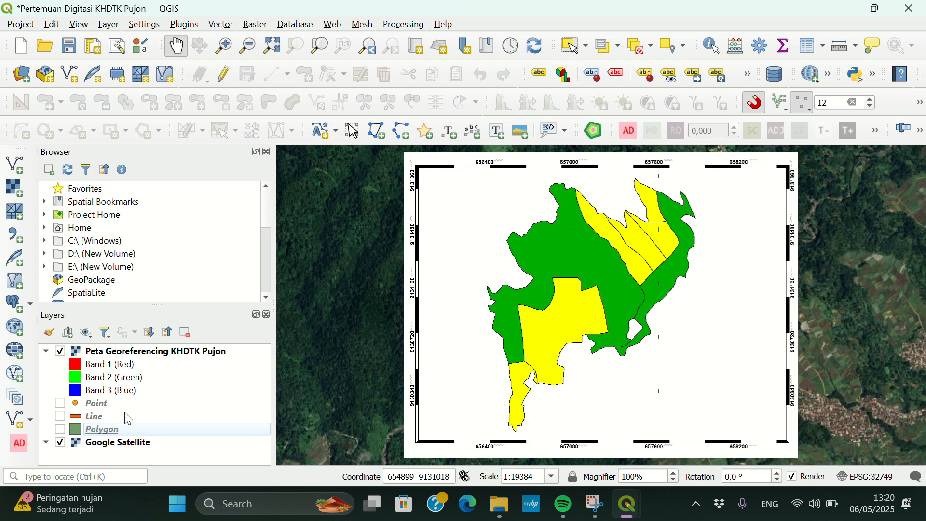
pyautogui.moveTo(117, 441); pyautogui.dragTo(117, 403)
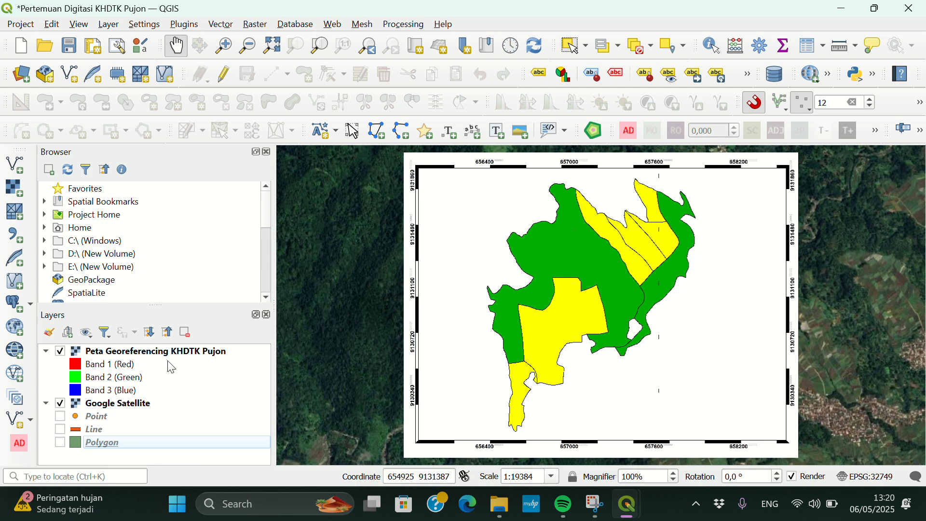
# Reduce the global opacity of the Peta Georeferencing KHDTK Pujon raster layer to 45.5% and confirm the layer properties
pyautogui.click(122, 352)
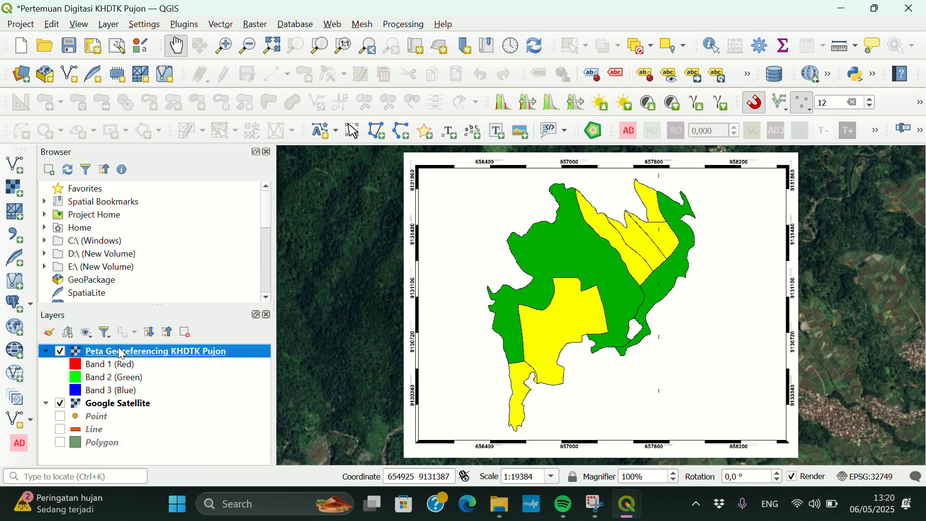
pyautogui.rightClick(122, 352)
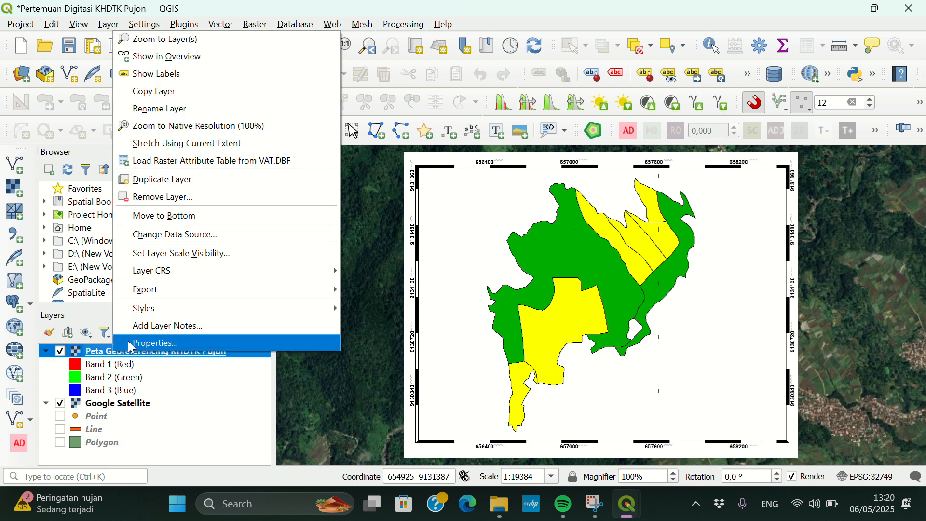
pyautogui.click(131, 344)
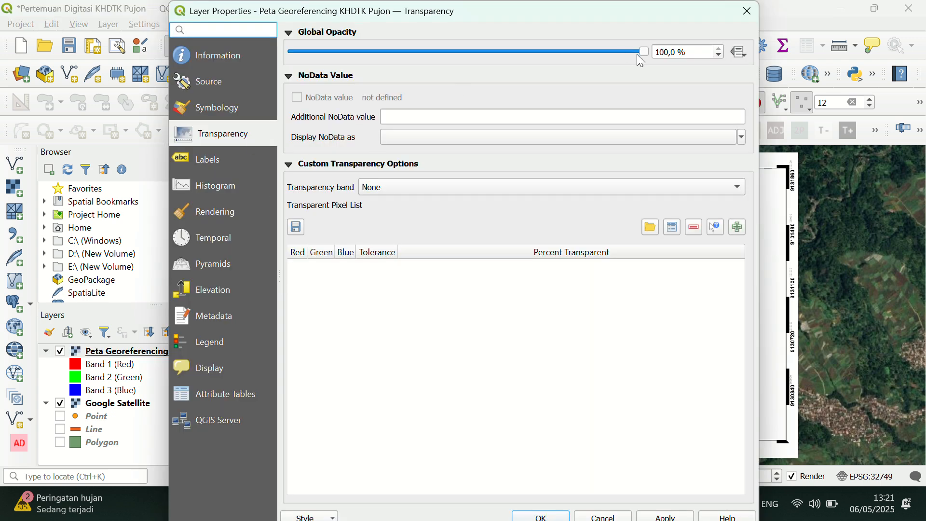
pyautogui.moveTo(641, 53); pyautogui.dragTo(520, 73)
pyautogui.moveTo(473, 71); pyautogui.dragTo(447, 74)
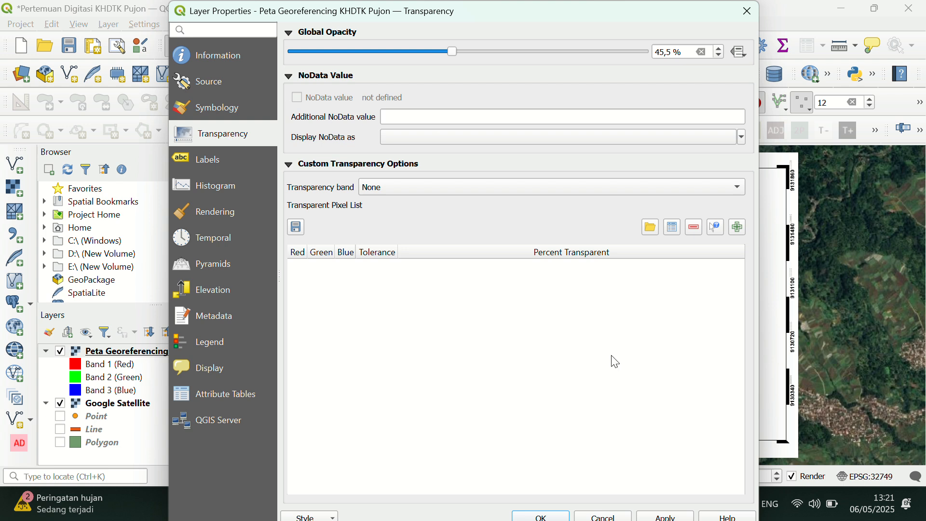
pyautogui.click(661, 517)
pyautogui.click(541, 517)
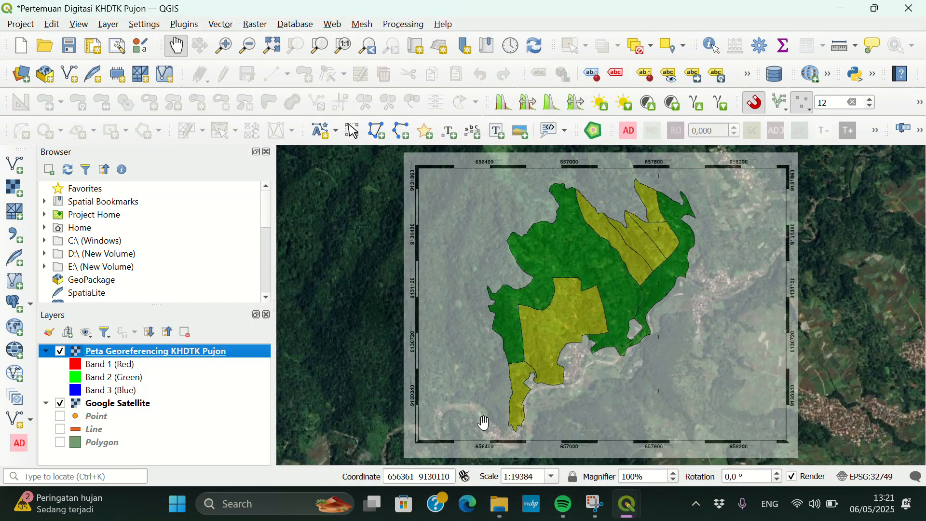
# Set up a new polygon shapefile layer named Area Hutan in the project CRS EPSG:32749 - WGS 84 / UTM zone 49S
pyautogui.scroll(1, 484, 423)
pyautogui.scroll(5, 484, 423)
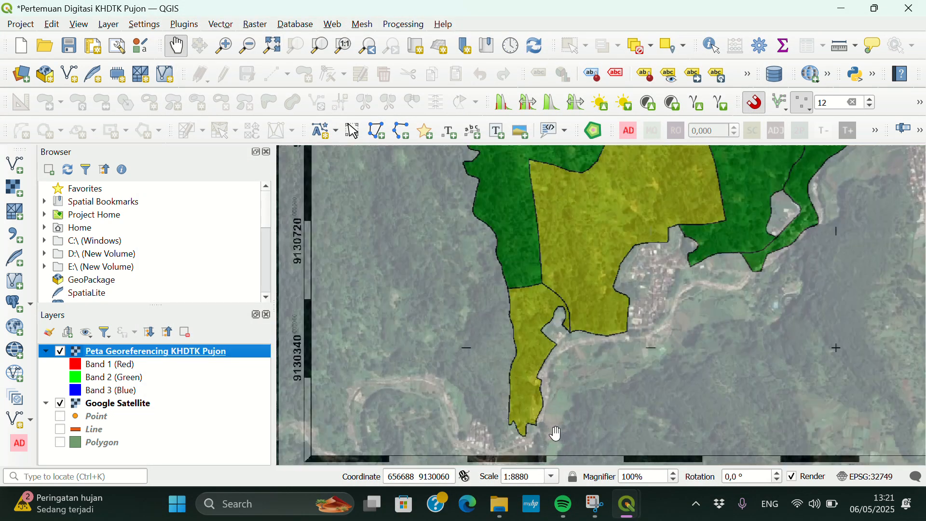
pyautogui.scroll(4, 557, 434)
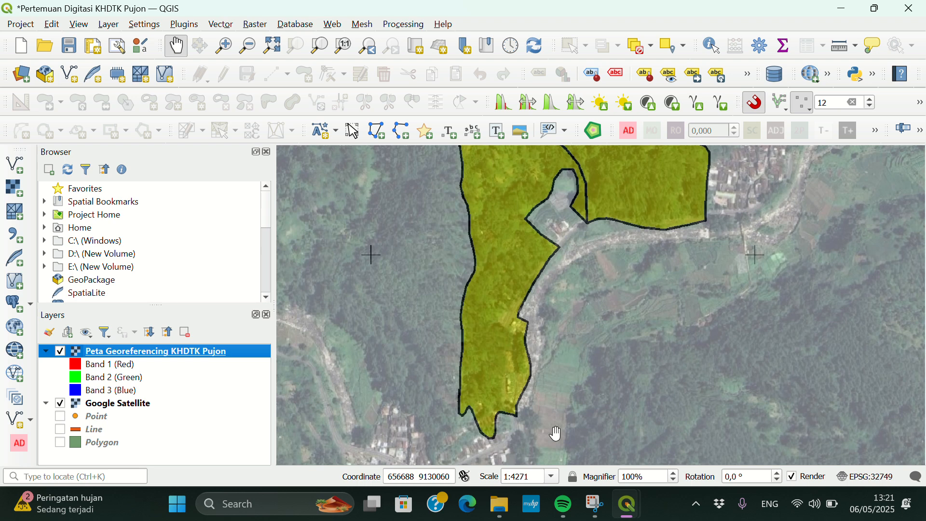
pyautogui.scroll(1, 557, 433)
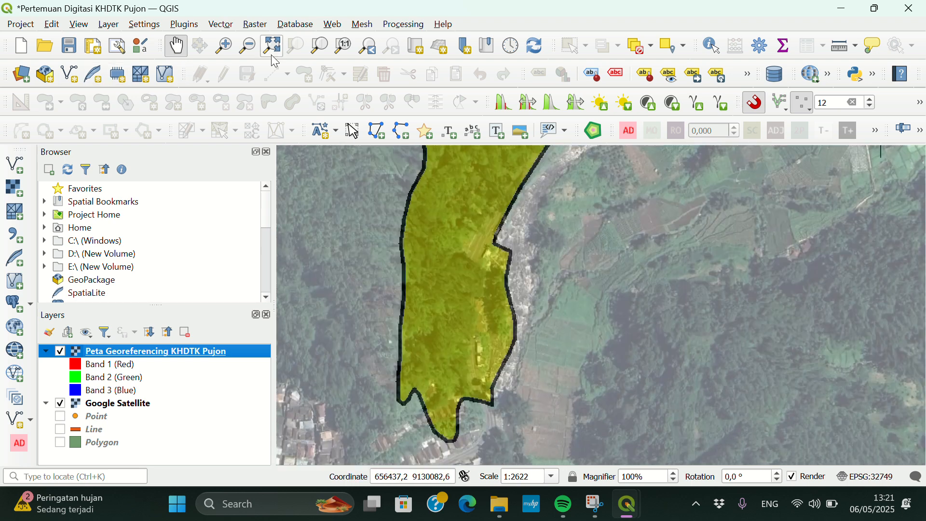
pyautogui.click(73, 77)
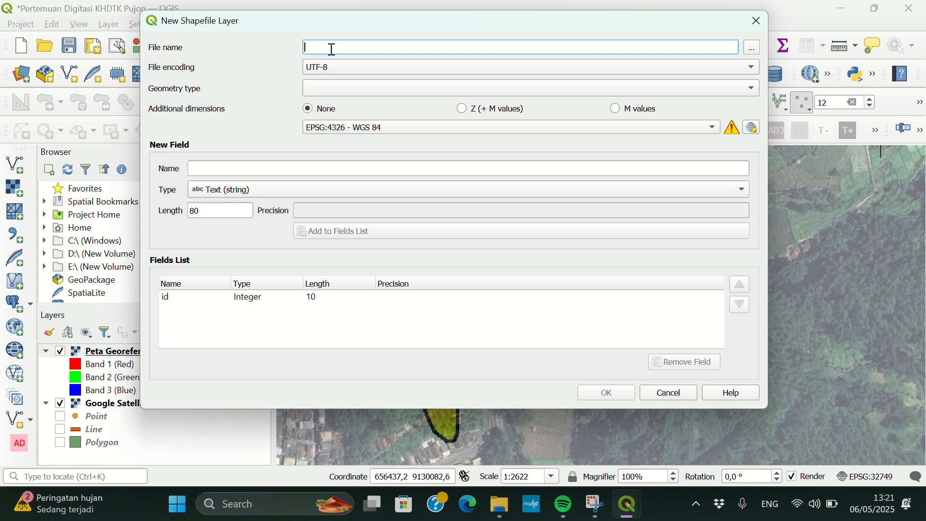
pyautogui.write('P')
pyautogui.press('BackSpace')
pyautogui.press('BackSpace')
pyautogui.press('BackSpace')
pyautogui.write('Area Hutan')
pyautogui.click(356, 91)
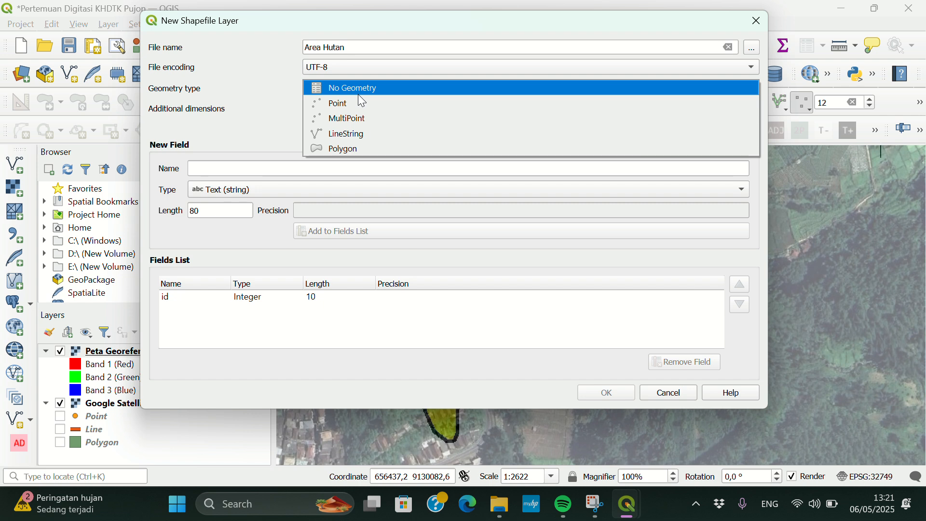
pyautogui.click(378, 147)
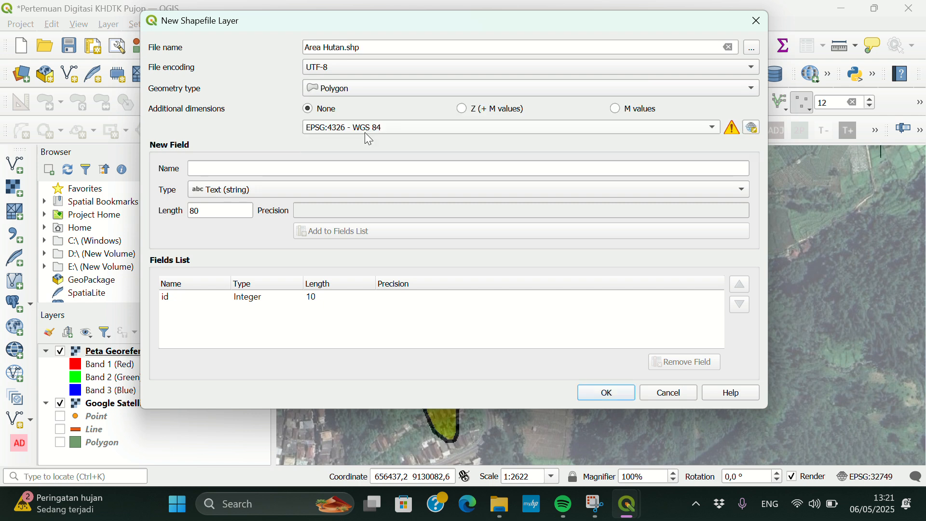
pyautogui.click(362, 131)
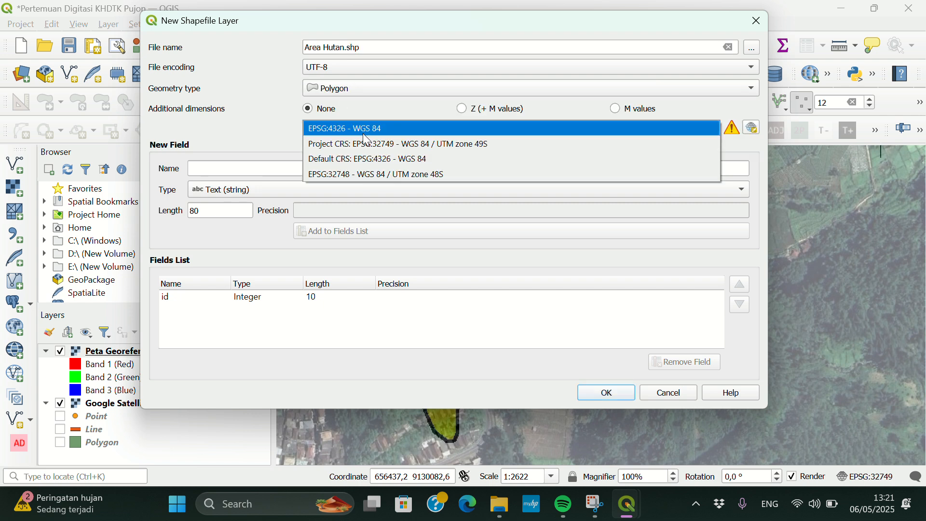
pyautogui.click(383, 144)
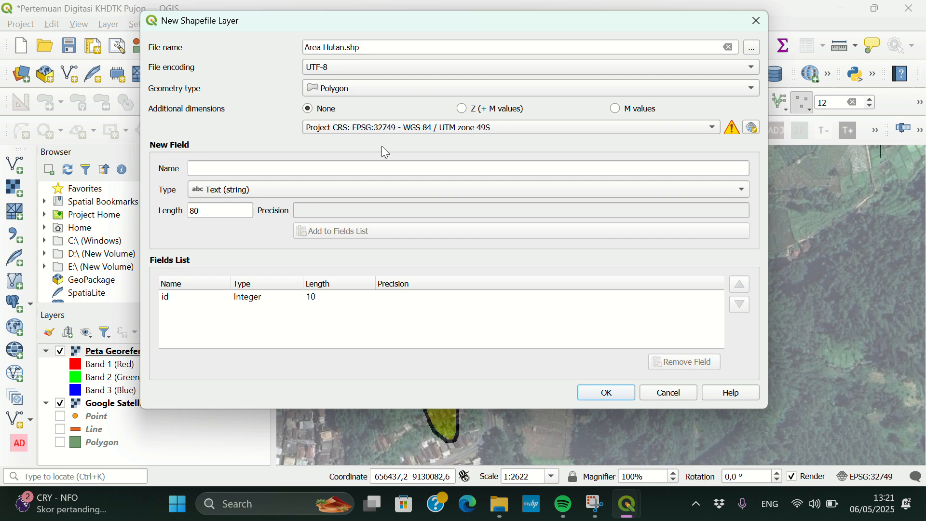
# Add a text field named Kawasan with length 80 to the new shapefile and create the layer
pyautogui.click(274, 172)
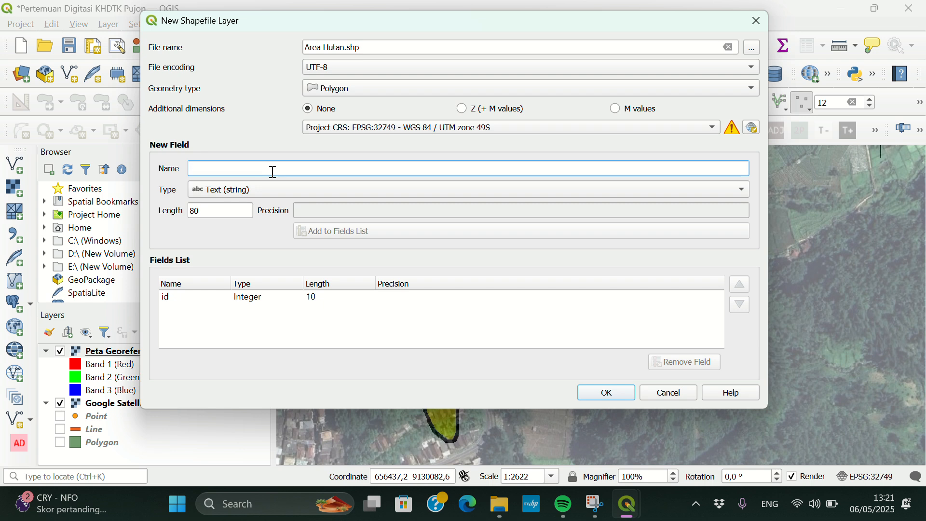
pyautogui.write('Kawasan')
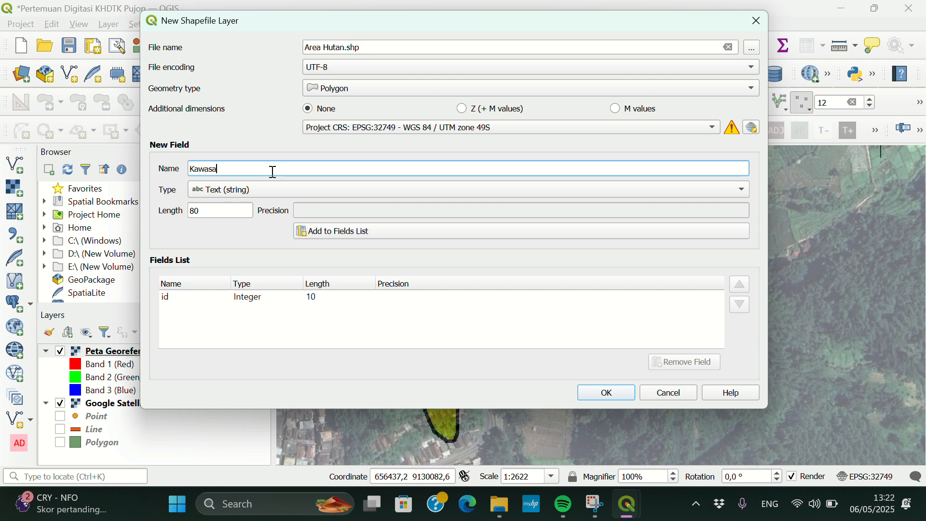
pyautogui.click(327, 234)
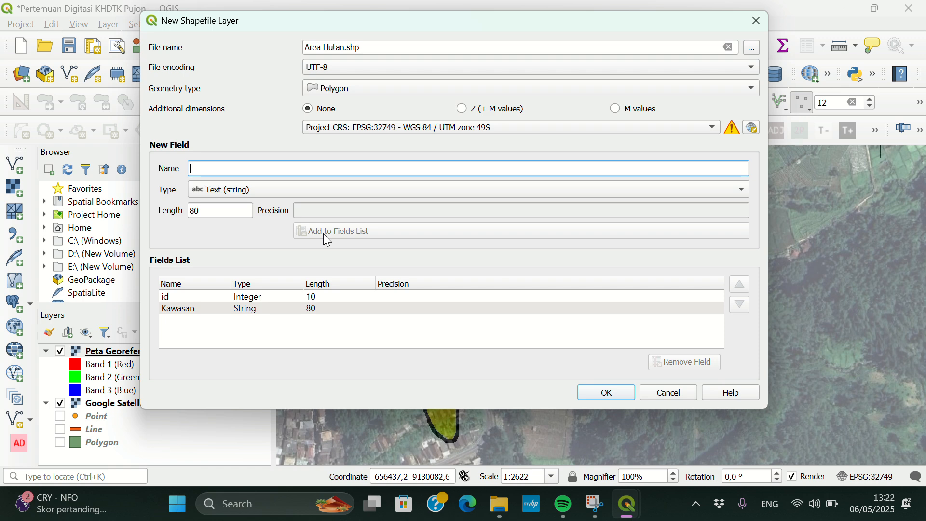
pyautogui.click(617, 392)
pyautogui.click(535, 240)
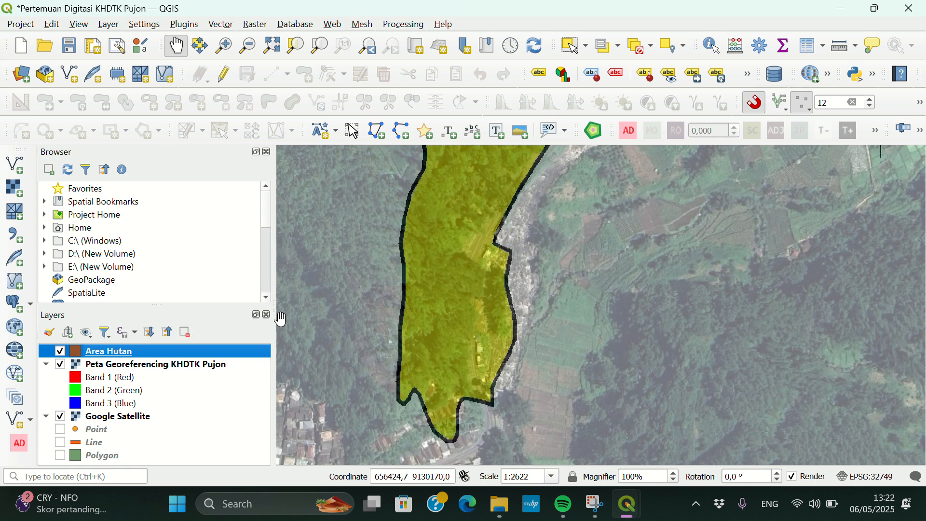
# Enable editing on the Area Hutan layer and start adding a polygon feature
pyautogui.scroll(-1, 449, 332)
pyautogui.scroll(-2, 448, 332)
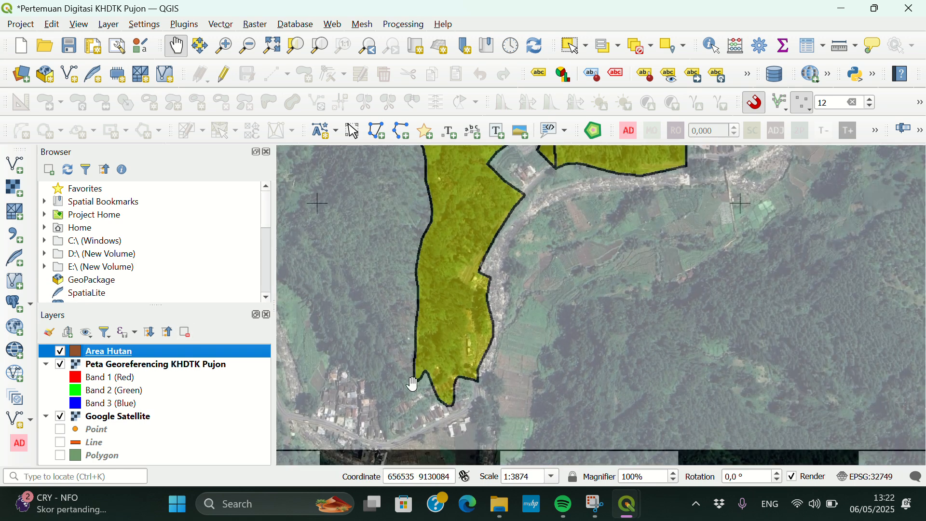
pyautogui.scroll(2, 414, 386)
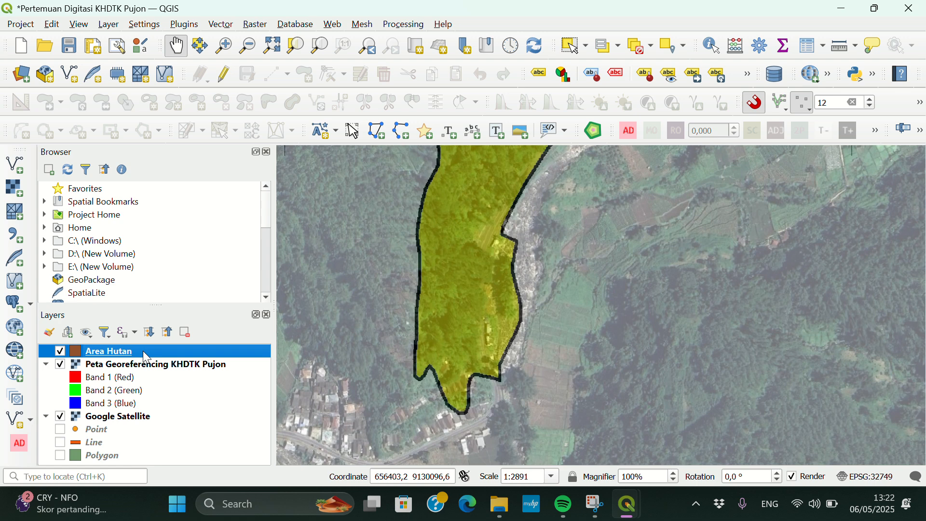
pyautogui.click(223, 75)
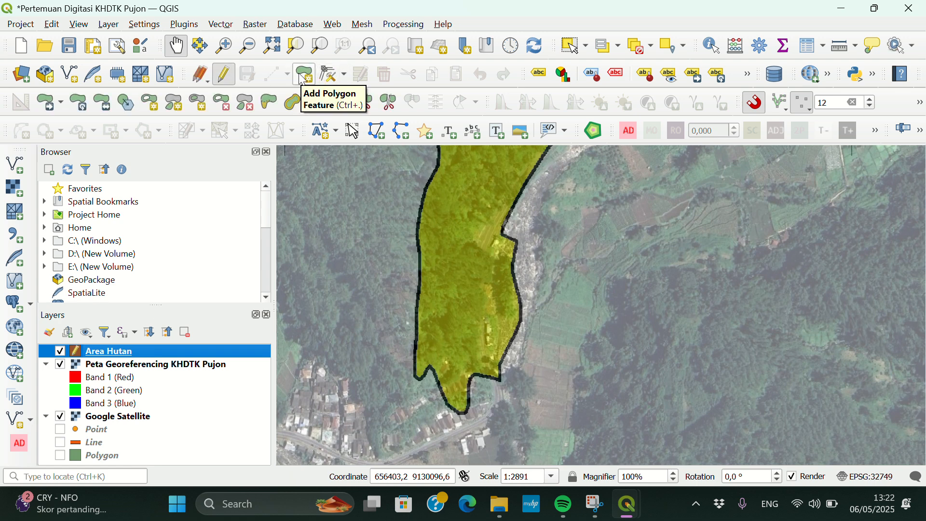
pyautogui.click(303, 75)
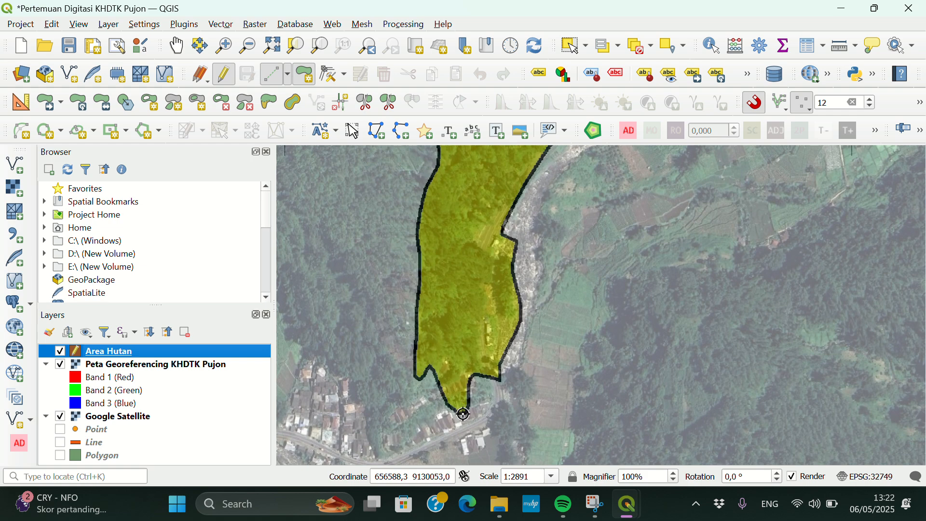
# Place the polygon's first vertices at the southwestern corner of the southernmost yellow area and up its western boundary
pyautogui.scroll(-3, 577, 223)
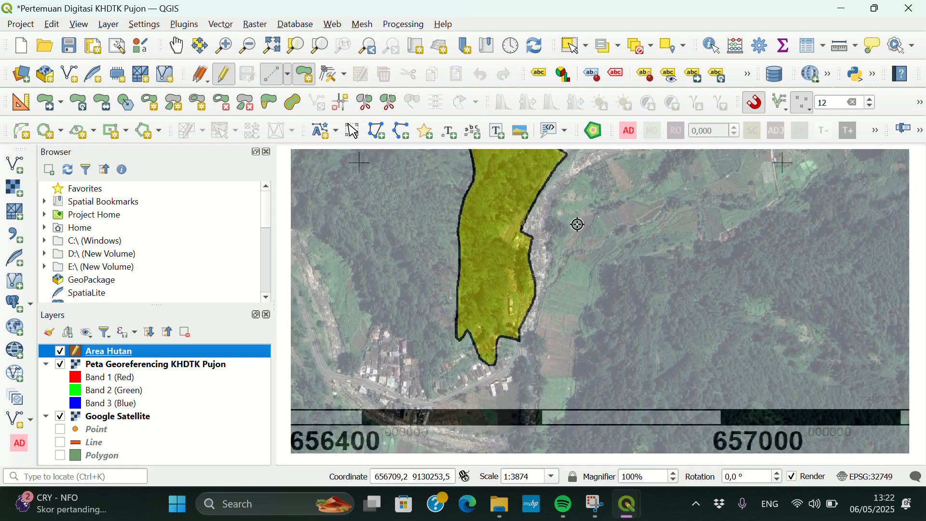
pyautogui.scroll(-5, 501, 313)
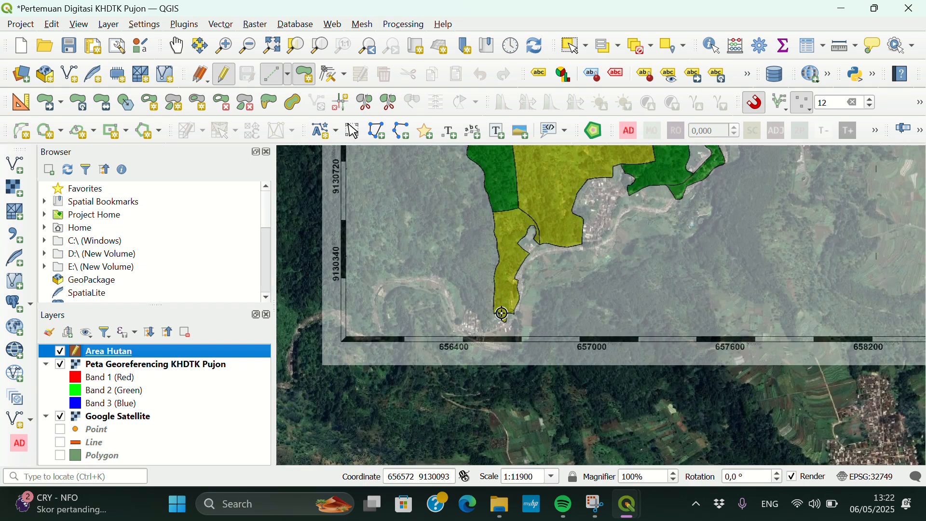
pyautogui.scroll(-1, 501, 314)
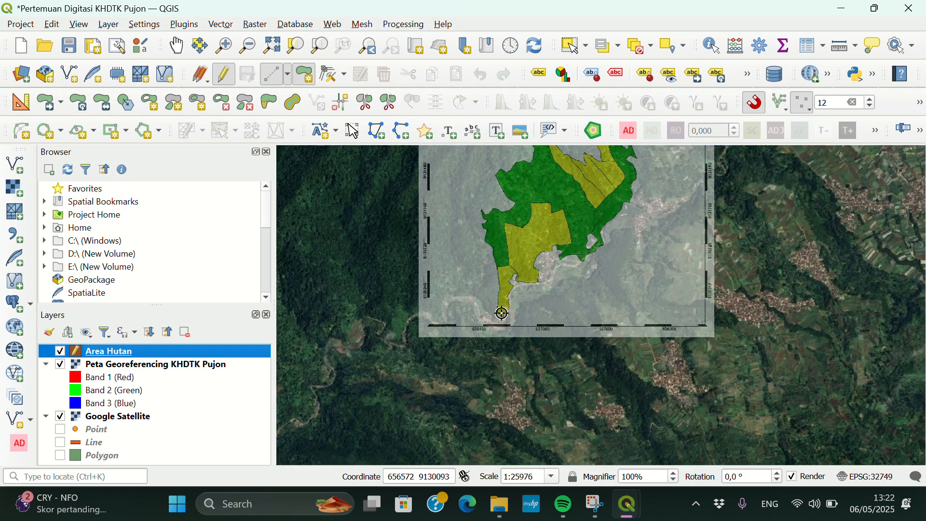
pyautogui.scroll(5, 501, 313)
pyautogui.scroll(5, 502, 313)
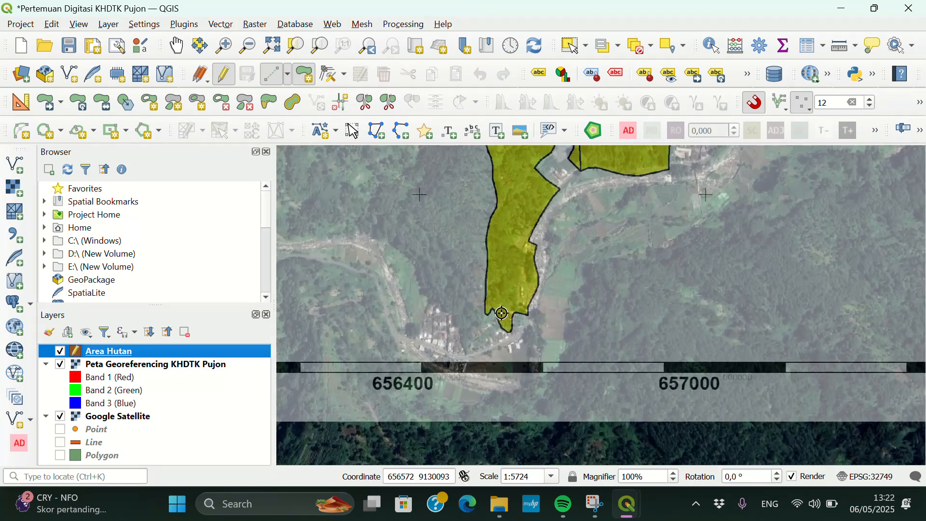
pyautogui.scroll(-1, 501, 313)
pyautogui.scroll(4, 501, 313)
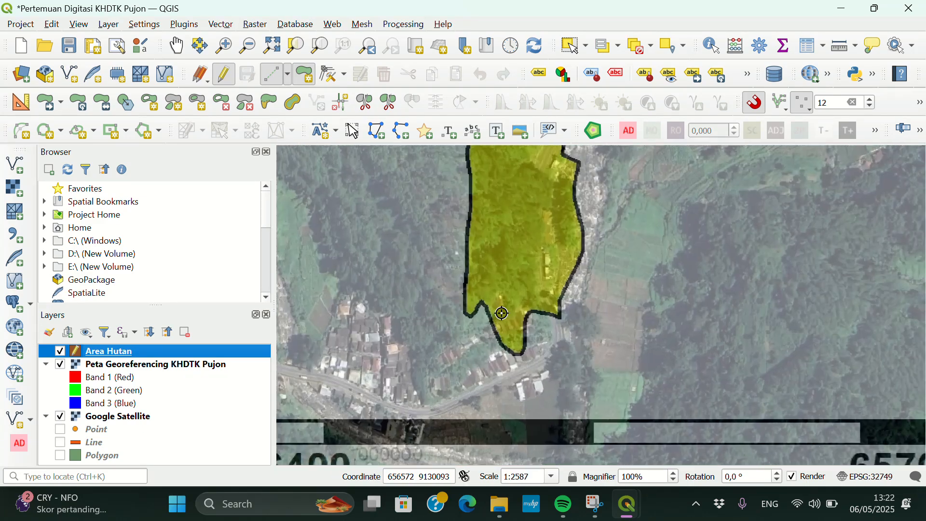
pyautogui.scroll(3, 501, 313)
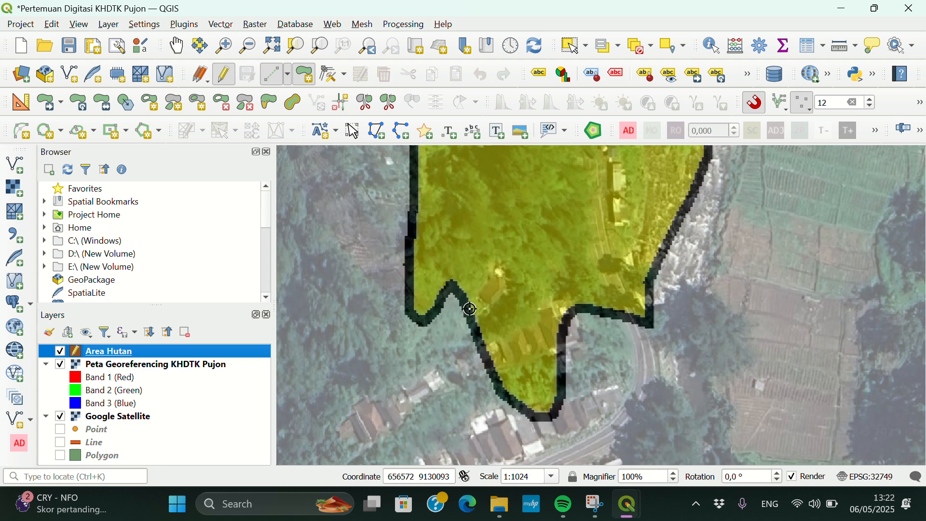
pyautogui.click(424, 322)
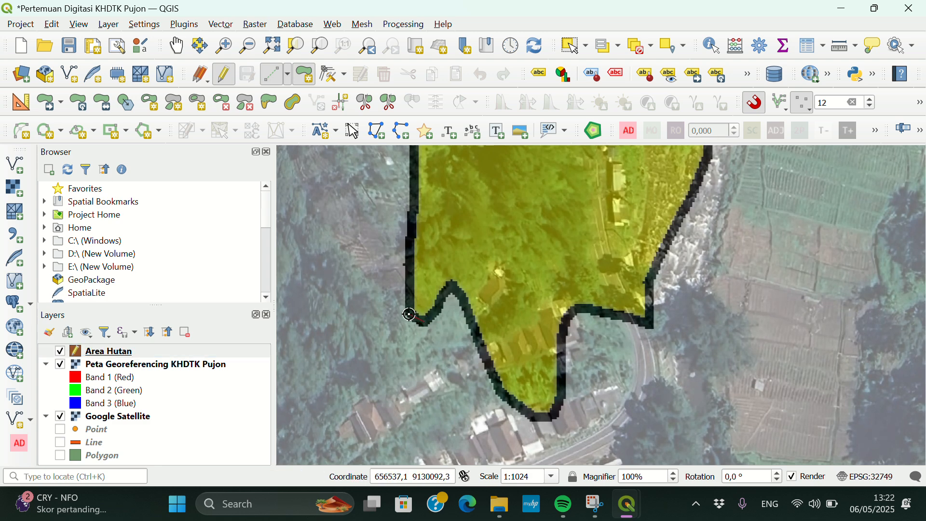
pyautogui.click(409, 314)
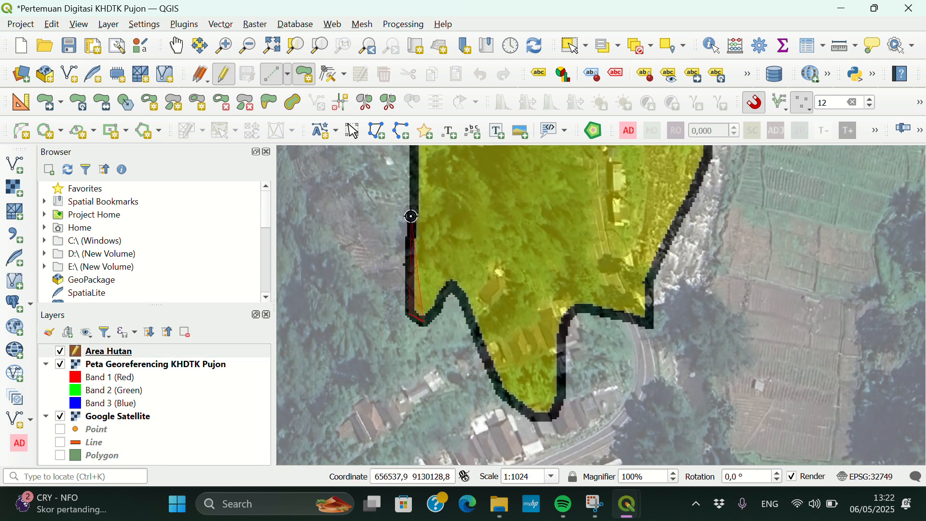
pyautogui.click(411, 215)
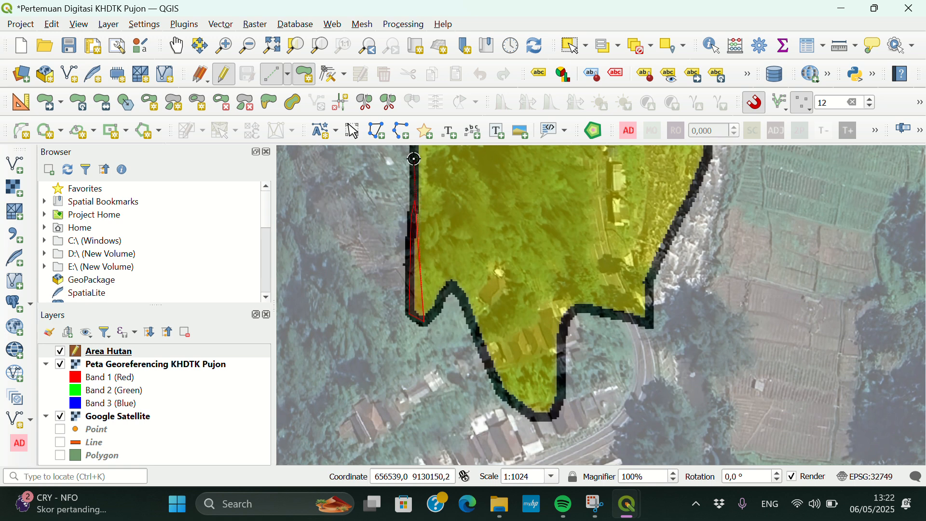
# Continue the polygon northward by adding vertices along the nearly straight western boundary of the southern yellow strip
pyautogui.scroll(-2, 450, 306)
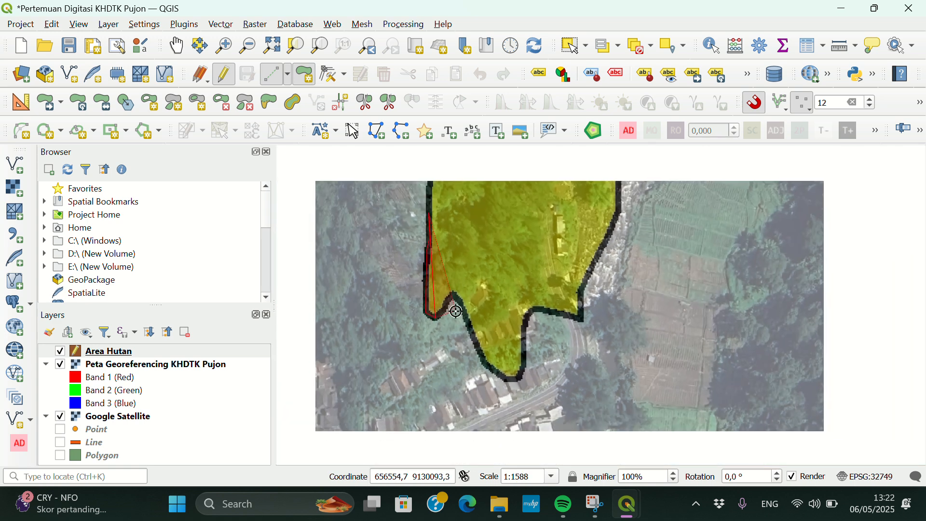
pyautogui.scroll(-4, 453, 309)
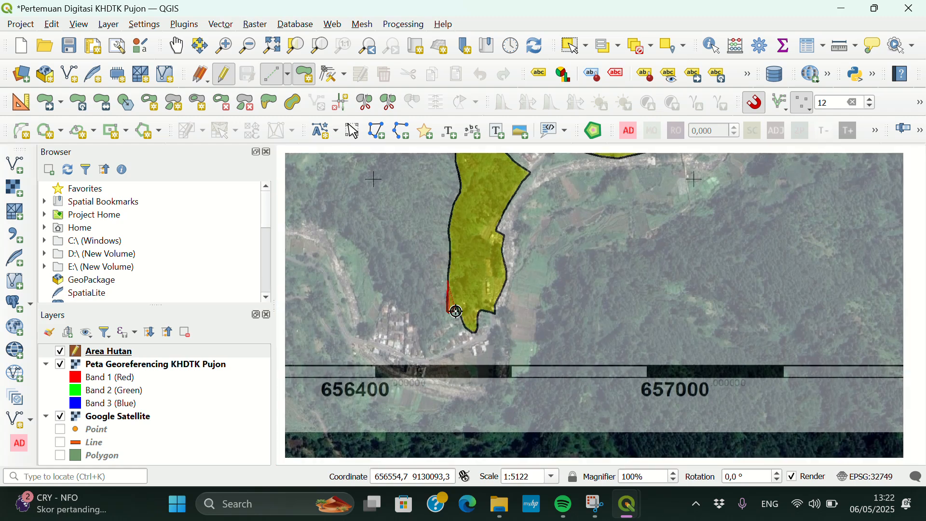
pyautogui.scroll(2, 468, 186)
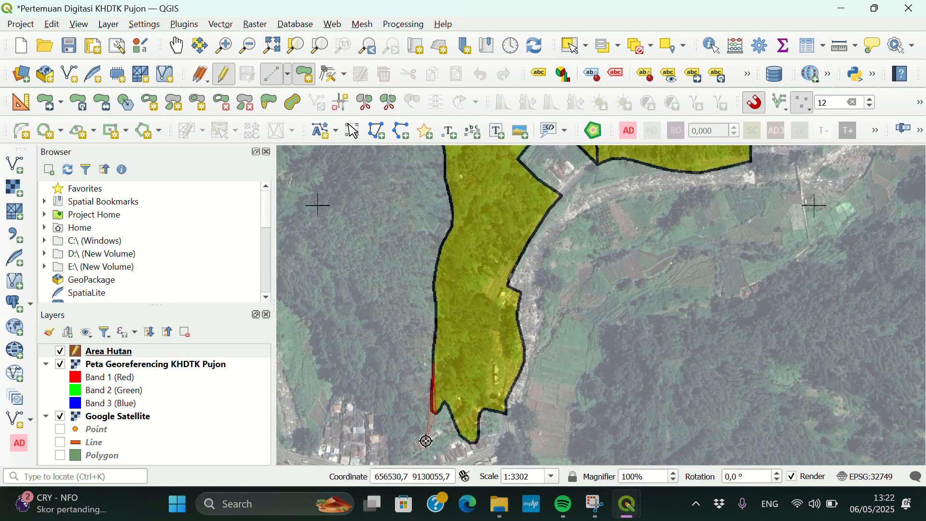
pyautogui.scroll(2, 451, 278)
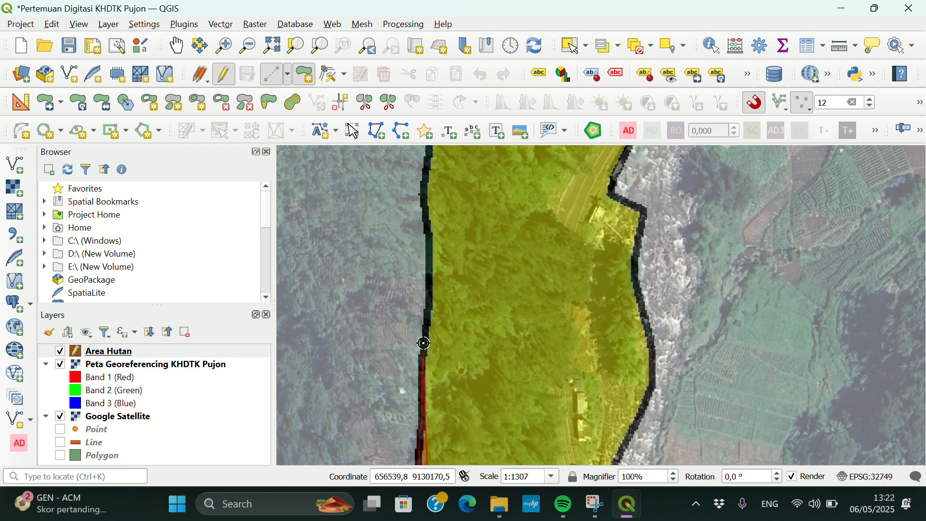
pyautogui.click(428, 304)
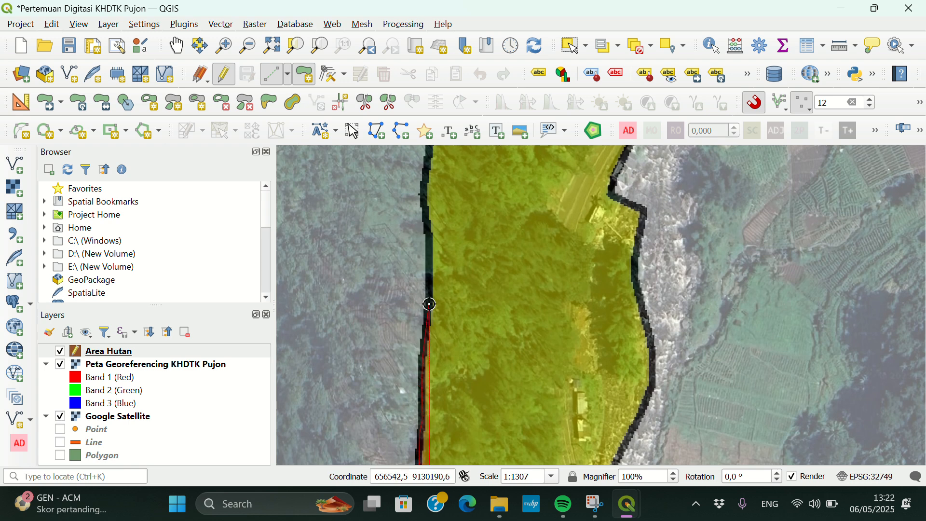
pyautogui.click(429, 235)
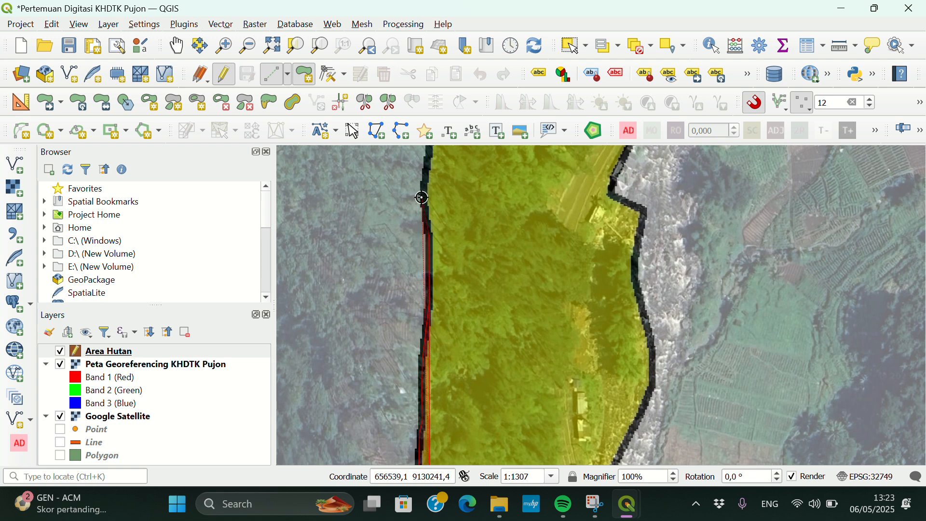
pyautogui.click(424, 197)
pyautogui.click(424, 198)
pyautogui.click(427, 156)
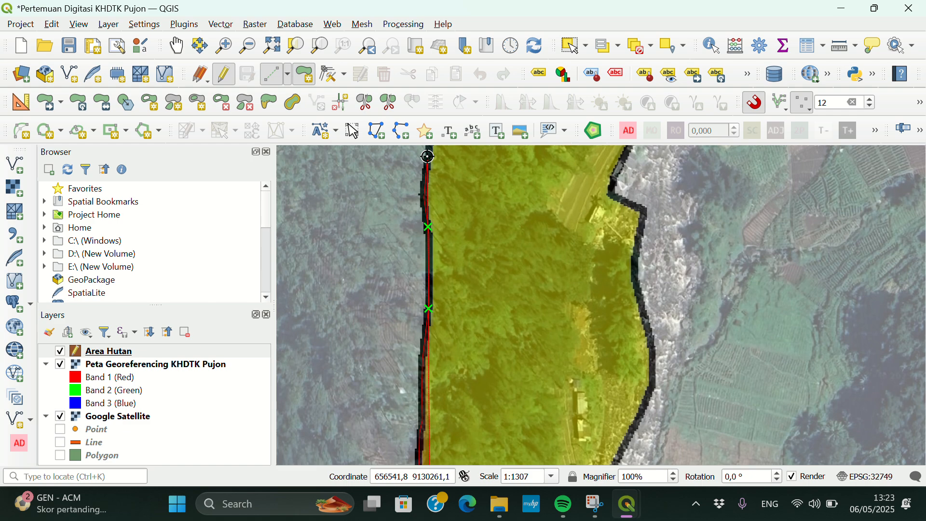
# Trace the western boundary around the inward bend opposite the yellow area's pointed riverside corner
pyautogui.scroll(-3, 502, 397)
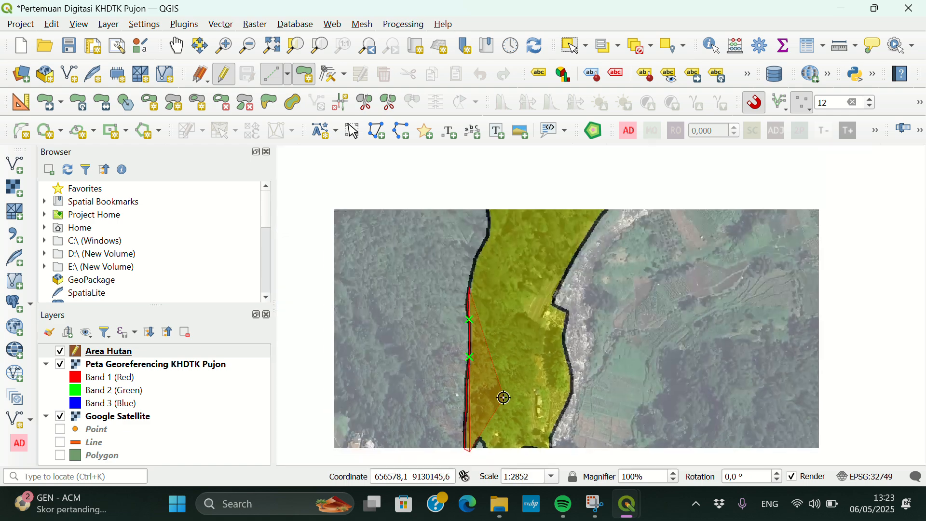
pyautogui.scroll(-2, 502, 396)
pyautogui.scroll(1, 525, 256)
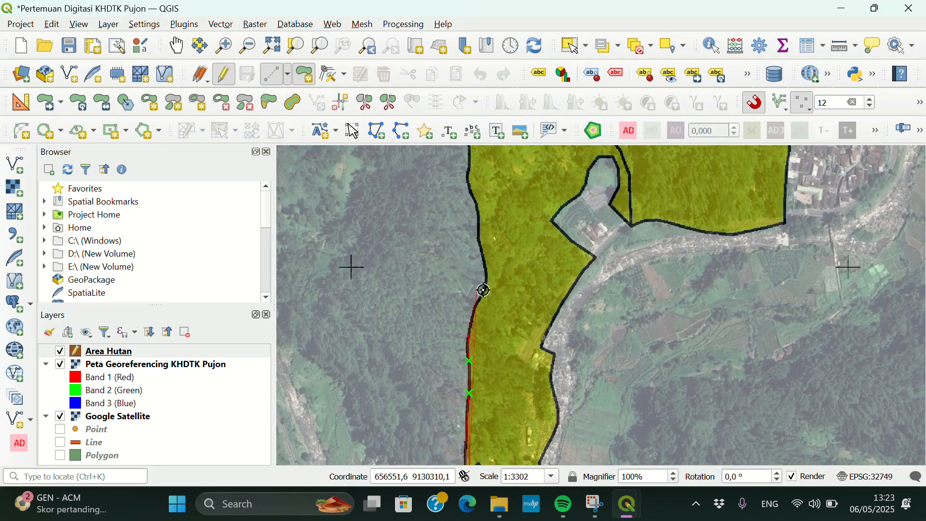
pyautogui.scroll(4, 485, 289)
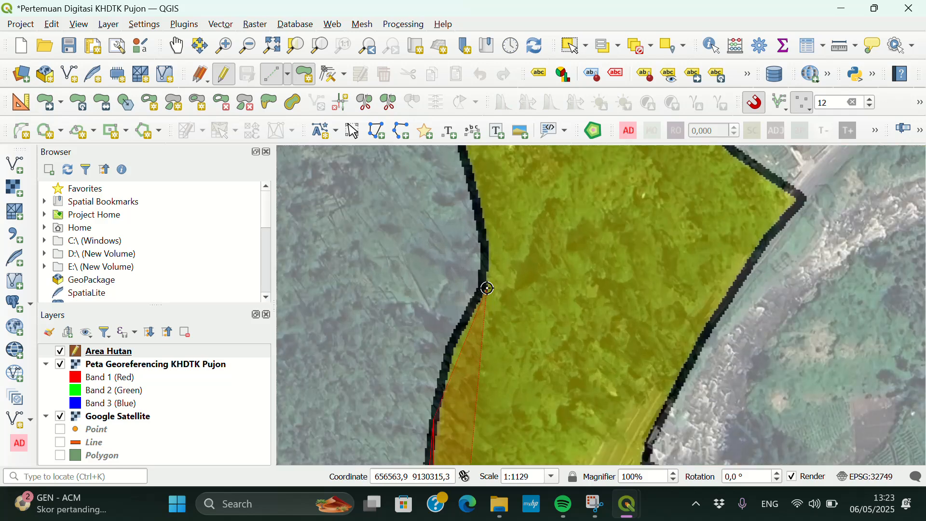
pyautogui.click(453, 340)
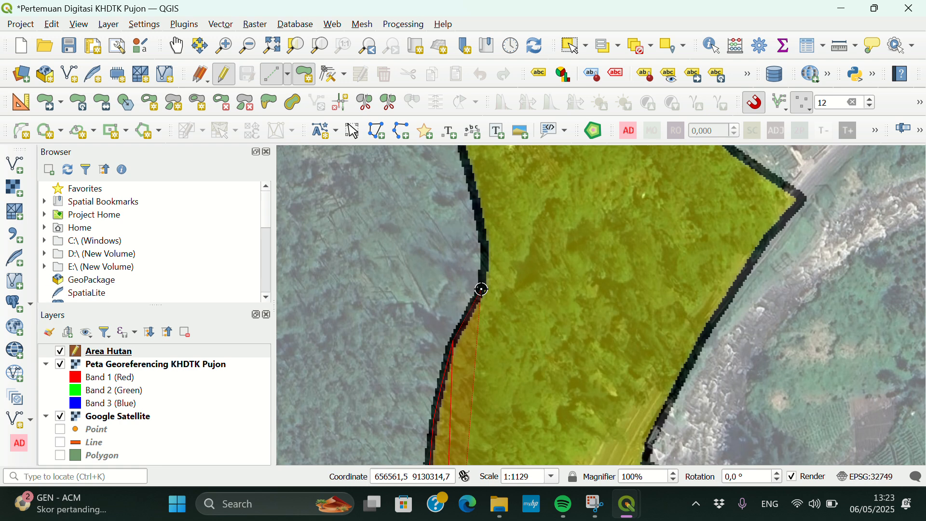
pyautogui.click(482, 290)
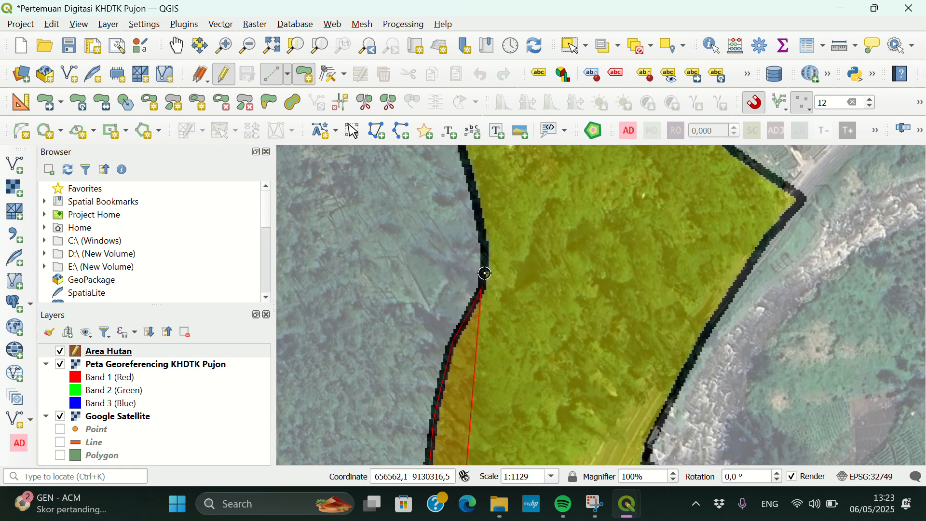
pyautogui.click(486, 244)
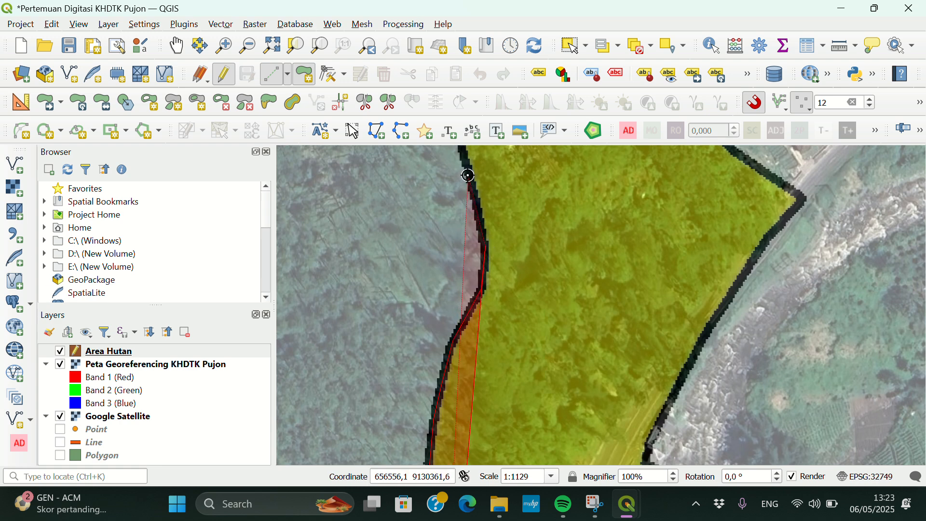
# Add vertices along the western boundary north of the bend, up to the outward bulge west of the unshaded settlement enclave
pyautogui.scroll(-3, 642, 336)
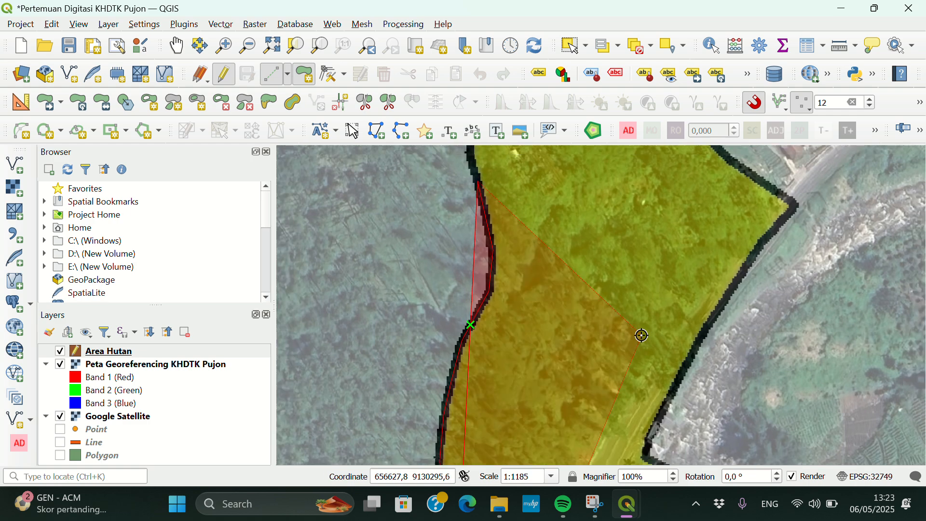
pyautogui.scroll(1, 641, 335)
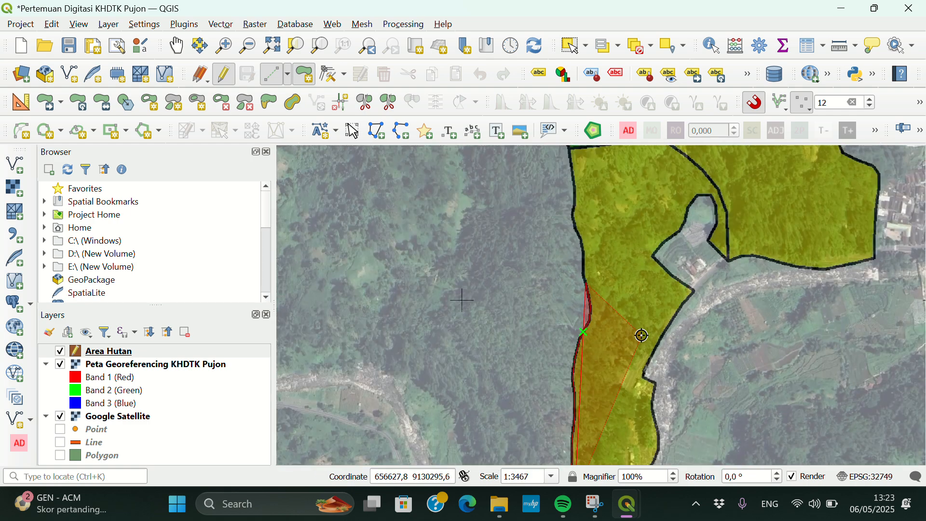
pyautogui.scroll(-1, 641, 235)
pyautogui.scroll(3, 642, 235)
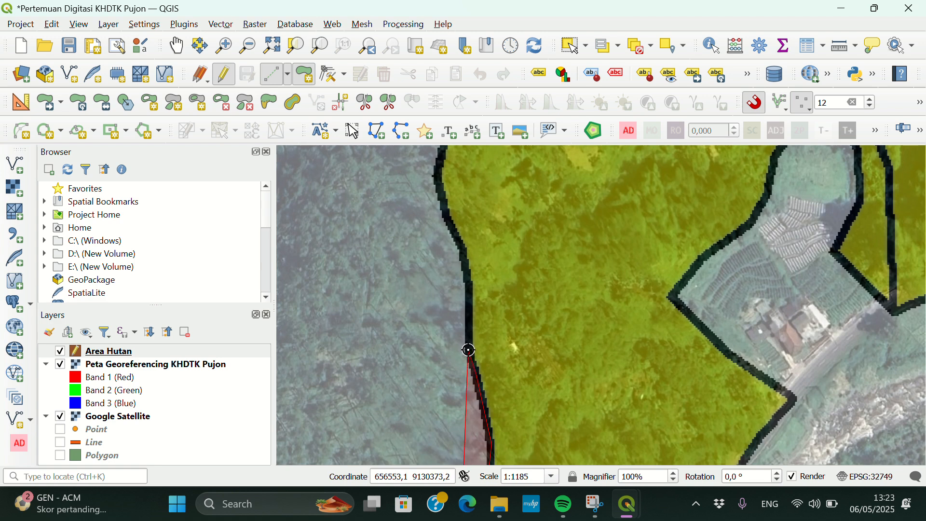
pyautogui.click(468, 350)
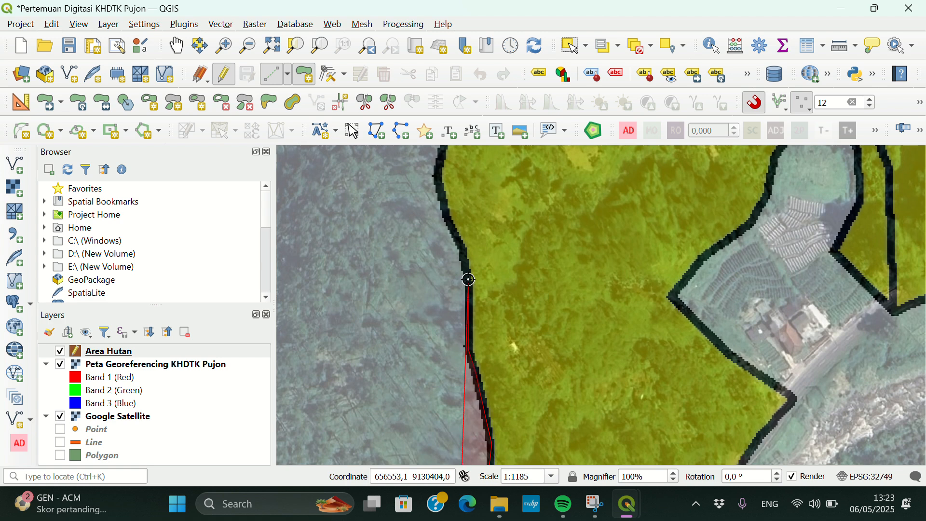
pyautogui.click(468, 279)
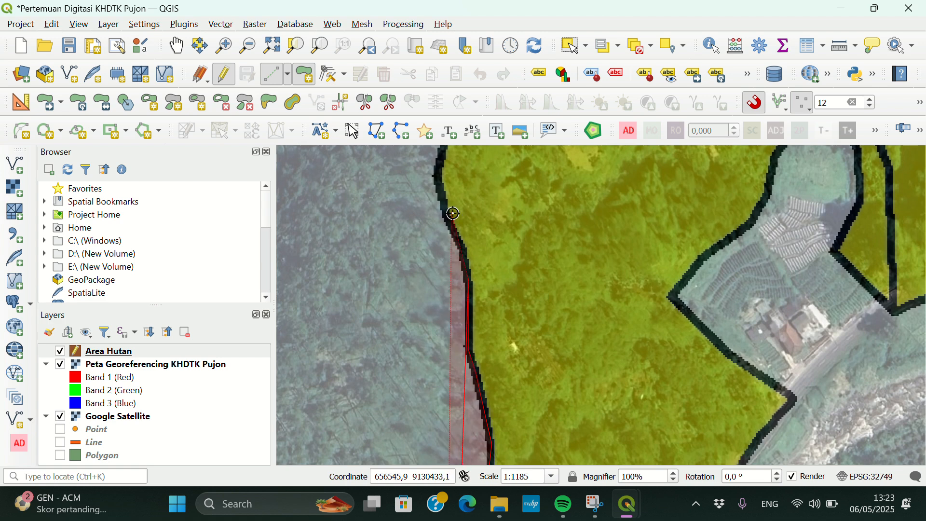
pyautogui.click(463, 250)
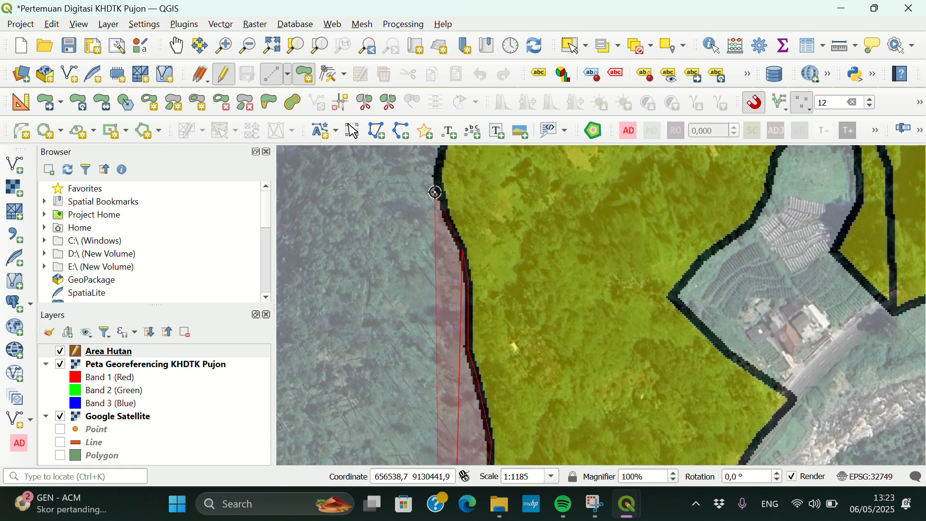
pyautogui.click(446, 216)
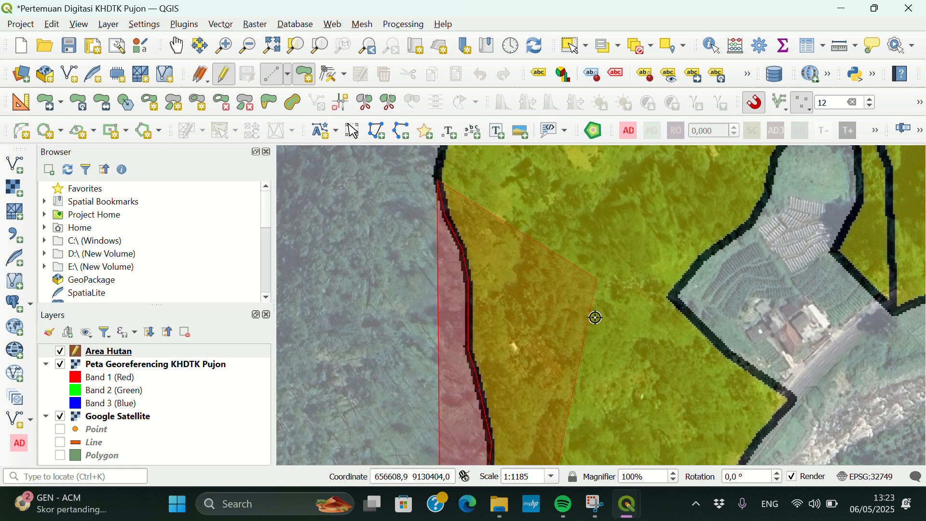
# Place a vertex at the junction where the green area's southeastern corner meets the two yellow areas
pyautogui.scroll(-3, 594, 359)
pyautogui.scroll(-2, 595, 359)
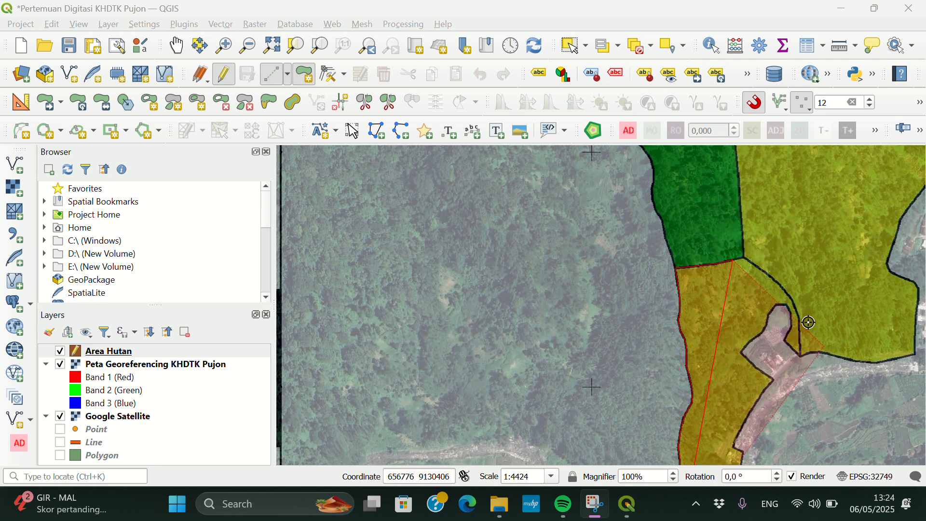
pyautogui.scroll(-1, 737, 370)
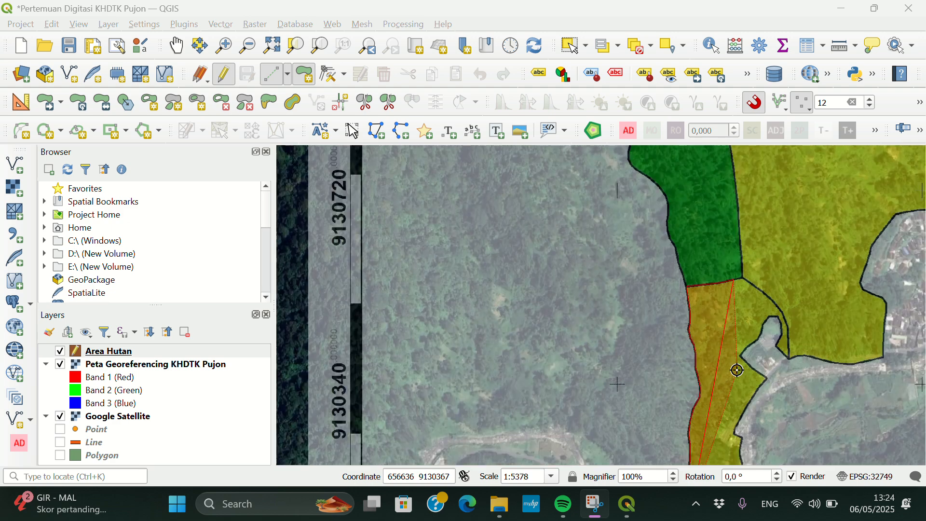
pyautogui.scroll(-2, 737, 369)
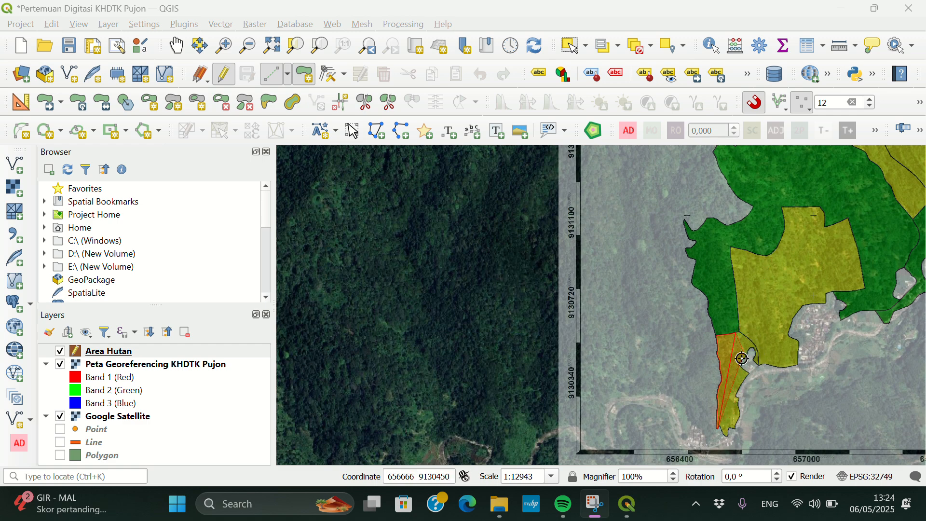
pyautogui.scroll(1, 743, 363)
pyautogui.scroll(9, 741, 362)
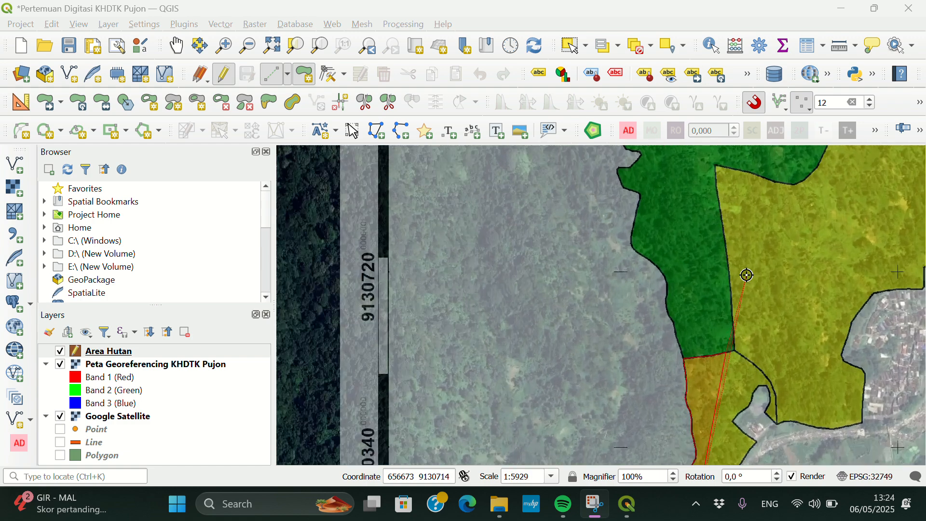
pyautogui.scroll(8, 736, 358)
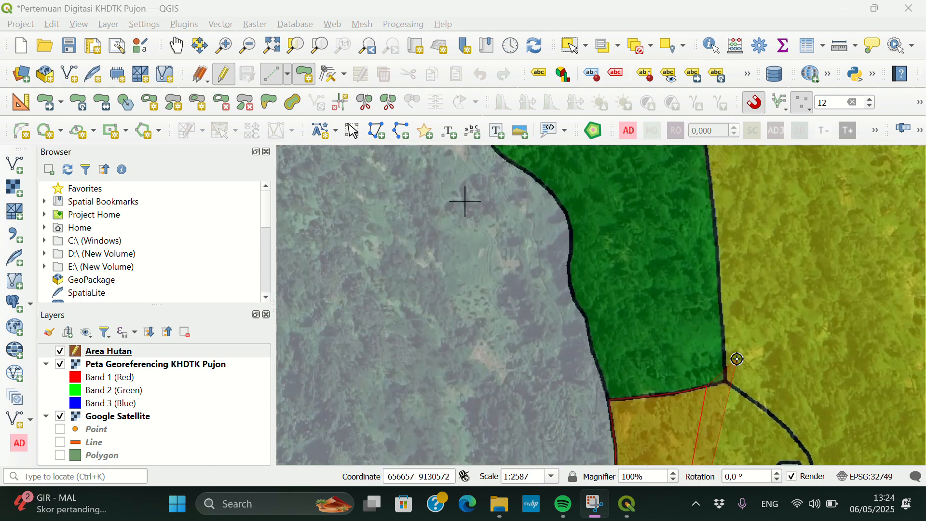
pyautogui.scroll(2, 737, 359)
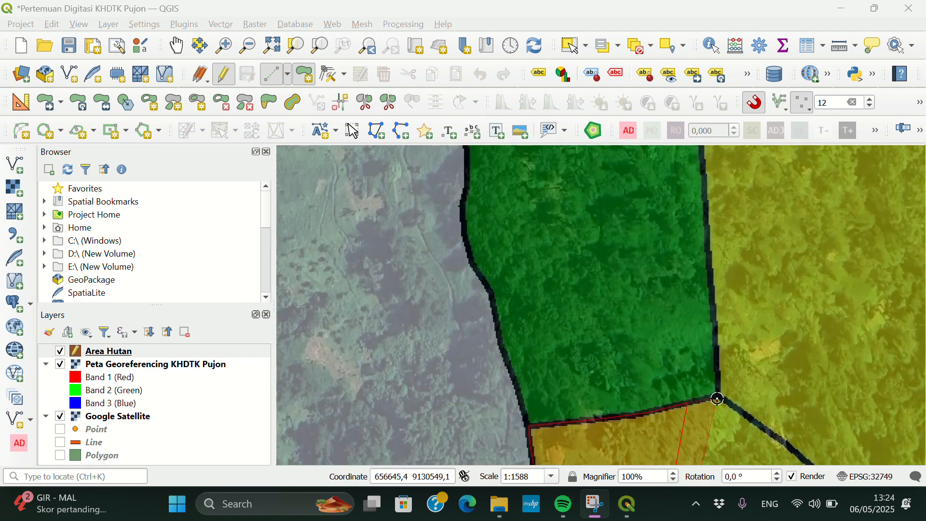
pyautogui.click(718, 396)
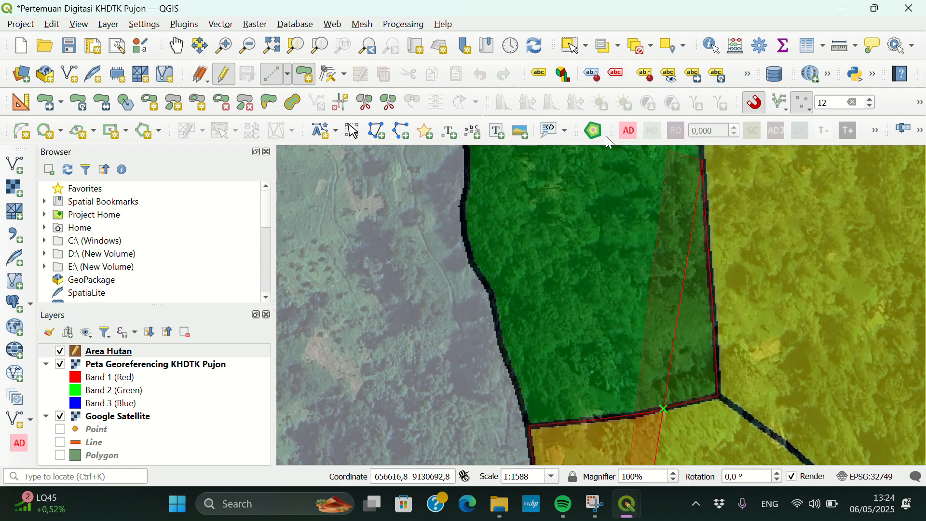
# Extend the traced outline with a vertex on the yellow strip's eastern boundary beside the river, south of the pointed corner
pyautogui.scroll(-2, 709, 288)
pyautogui.scroll(-5, 711, 290)
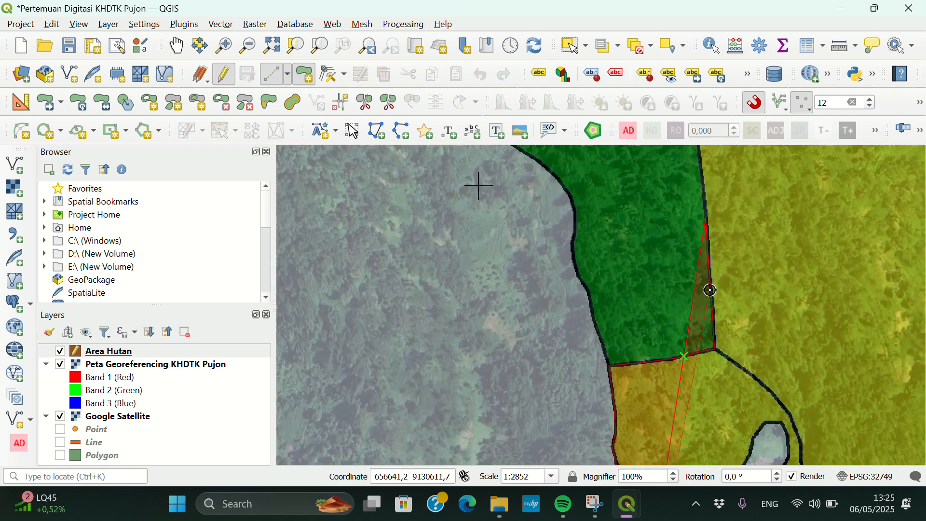
pyautogui.scroll(-1, 710, 290)
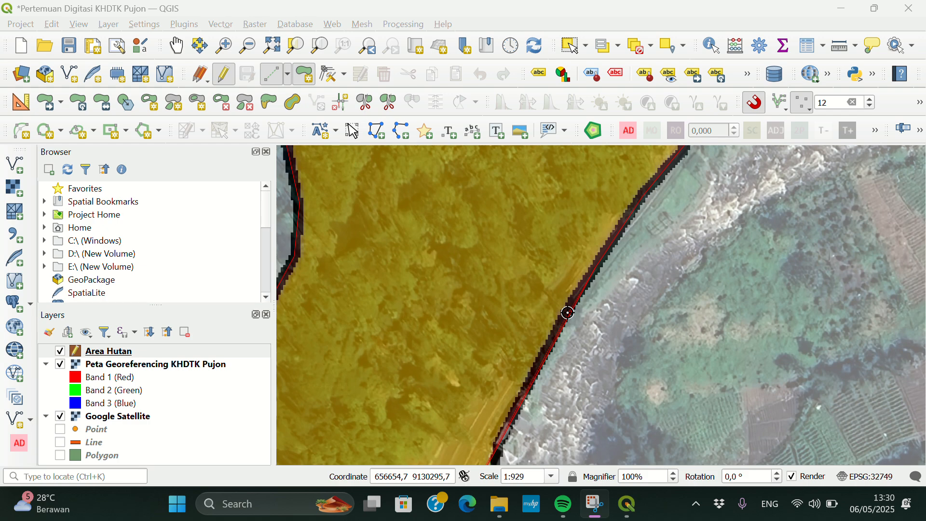
pyautogui.click(568, 313)
# Examine the outline traced so far and the remaining untraced southeastern part of the yellow strip
pyautogui.scroll(-2, 699, 275)
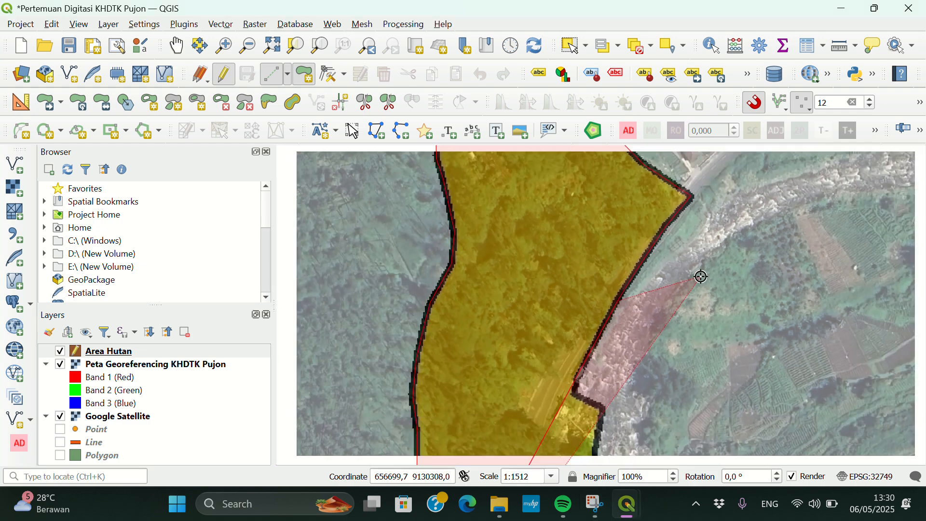
pyautogui.scroll(-3, 700, 275)
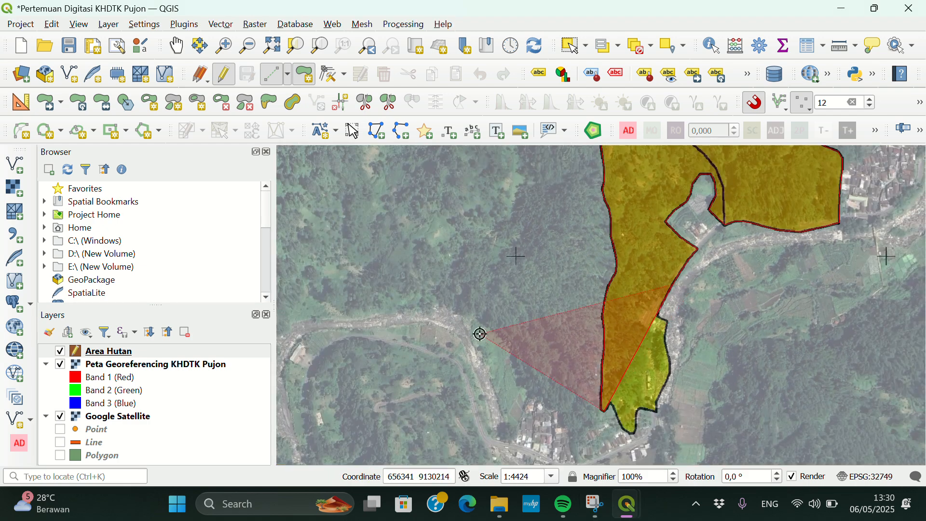
pyautogui.scroll(-2, 480, 333)
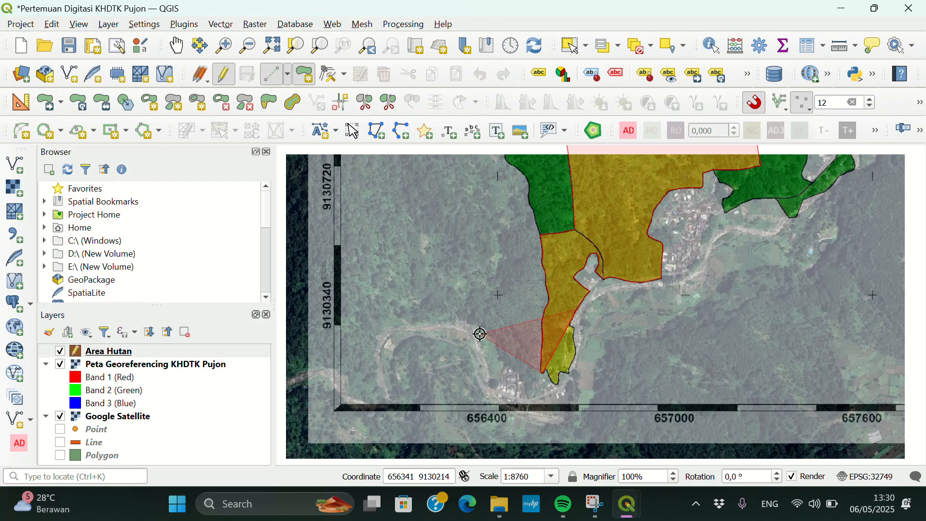
pyautogui.scroll(-2, 480, 334)
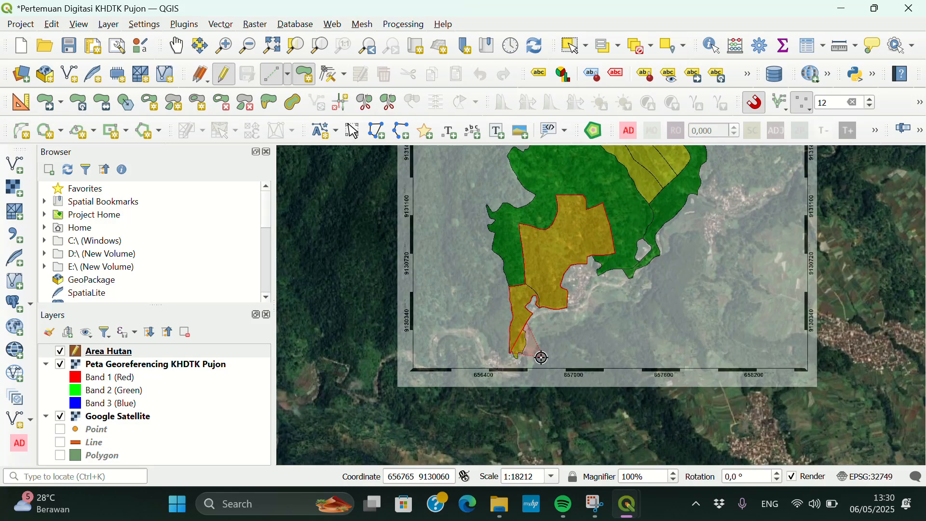
pyautogui.scroll(2, 535, 356)
pyautogui.scroll(3, 538, 355)
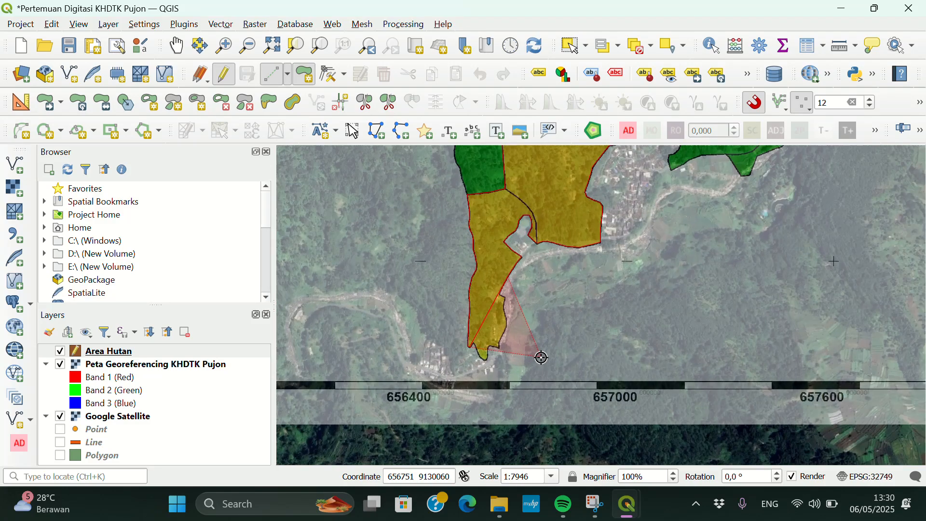
pyautogui.scroll(1, 437, 312)
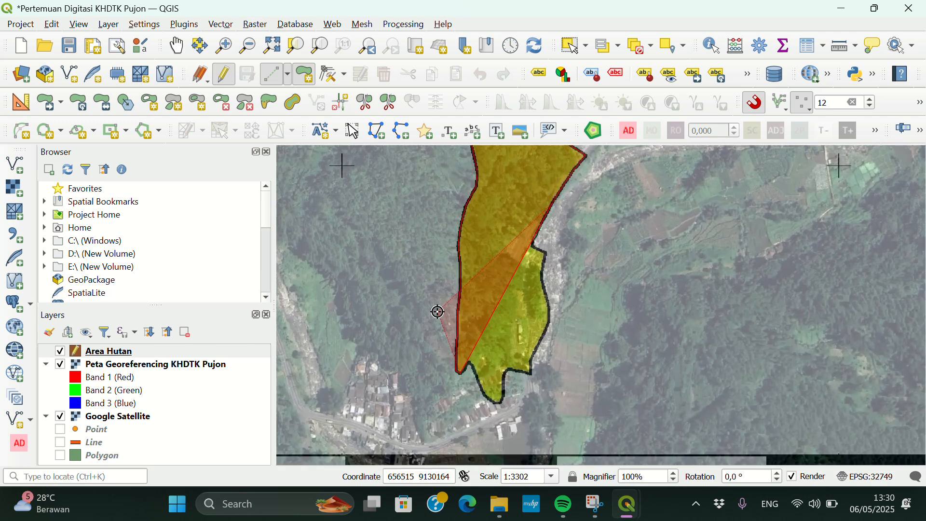
# Add three vertices down the yellow strip's eastern boundary beside the river, around the inner notch to its outer corner
pyautogui.scroll(1, 562, 269)
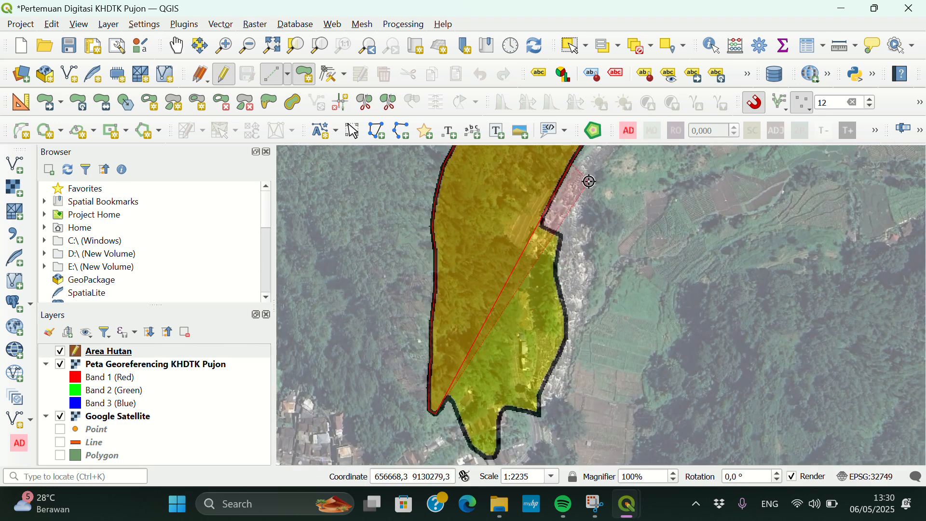
pyautogui.scroll(2, 583, 178)
pyautogui.scroll(3, 589, 181)
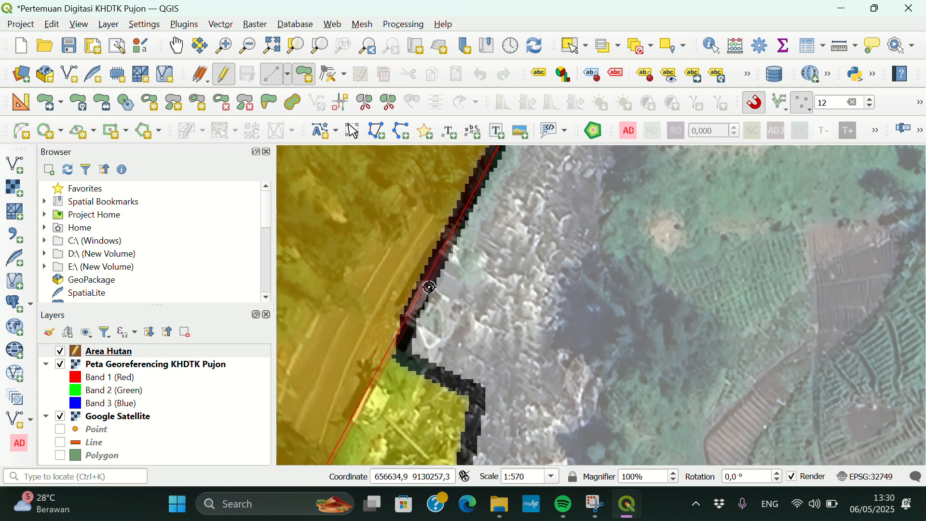
pyautogui.click(424, 290)
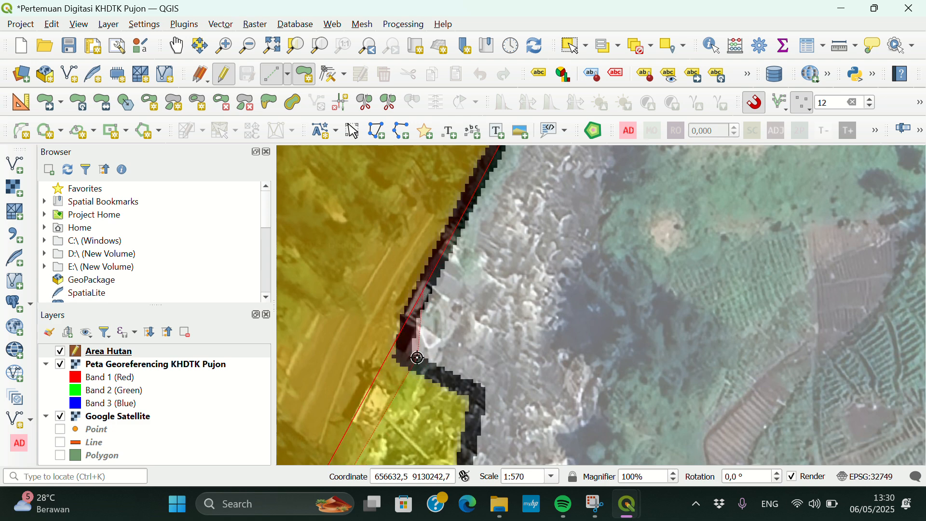
pyautogui.click(403, 355)
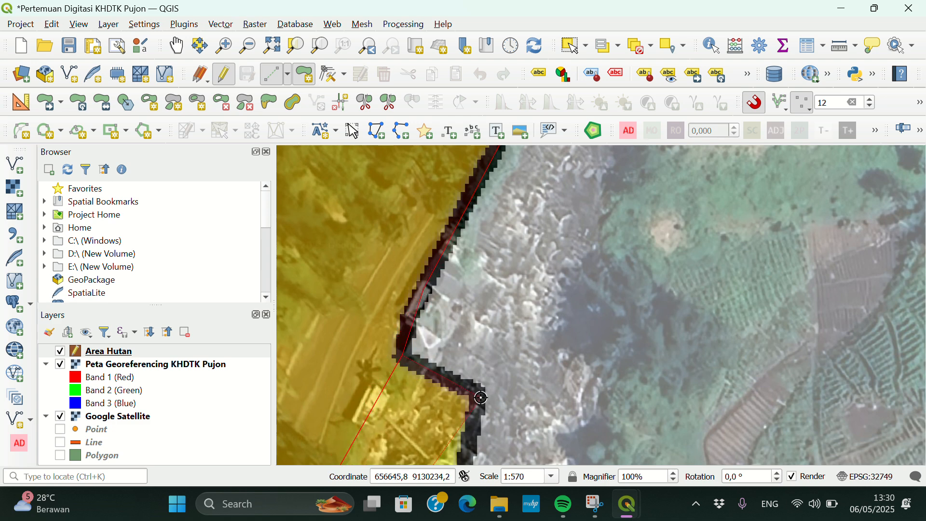
pyautogui.click(482, 400)
# Trace the rest of the yellow strip's eastern and southern boundary to its southwestern tip and finish the polygon
pyautogui.scroll(-1, 588, 287)
pyautogui.scroll(-5, 588, 291)
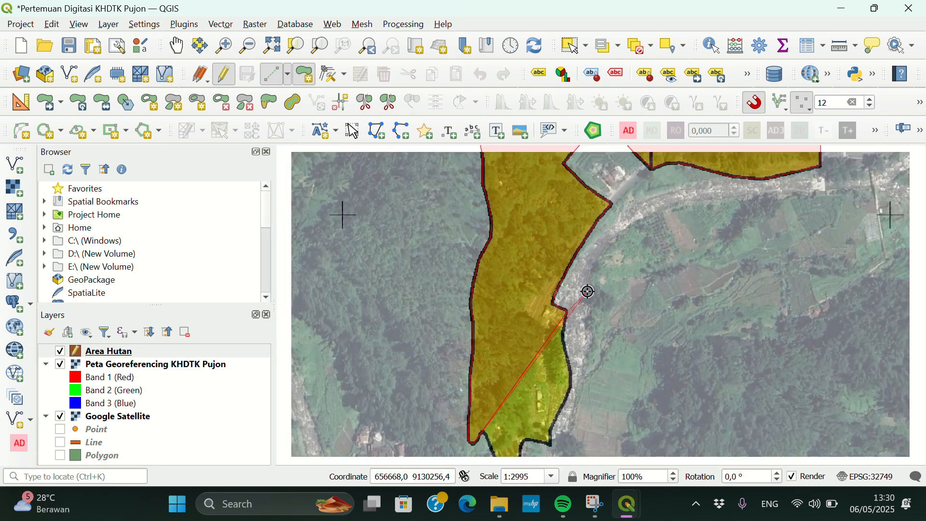
pyautogui.scroll(1, 554, 428)
pyautogui.scroll(1, 560, 427)
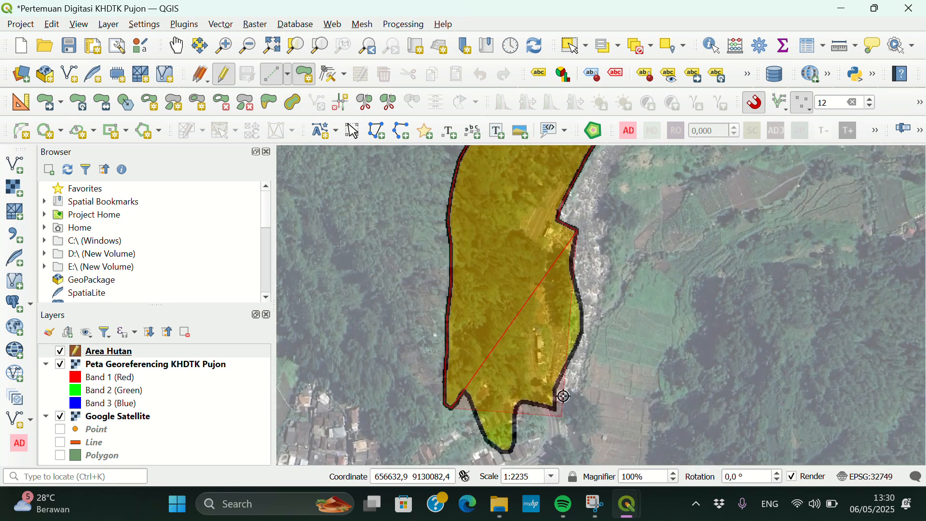
pyautogui.scroll(3, 585, 240)
pyautogui.scroll(2, 587, 241)
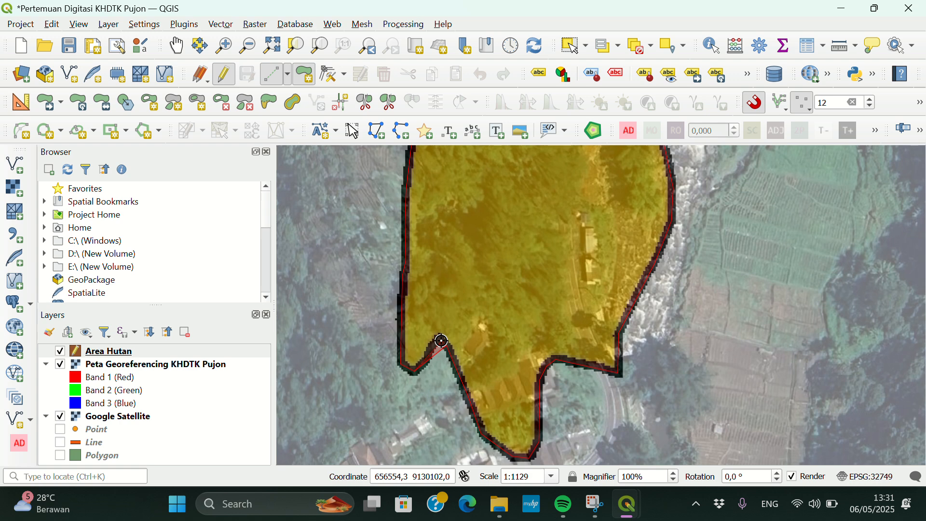
pyautogui.click(438, 339)
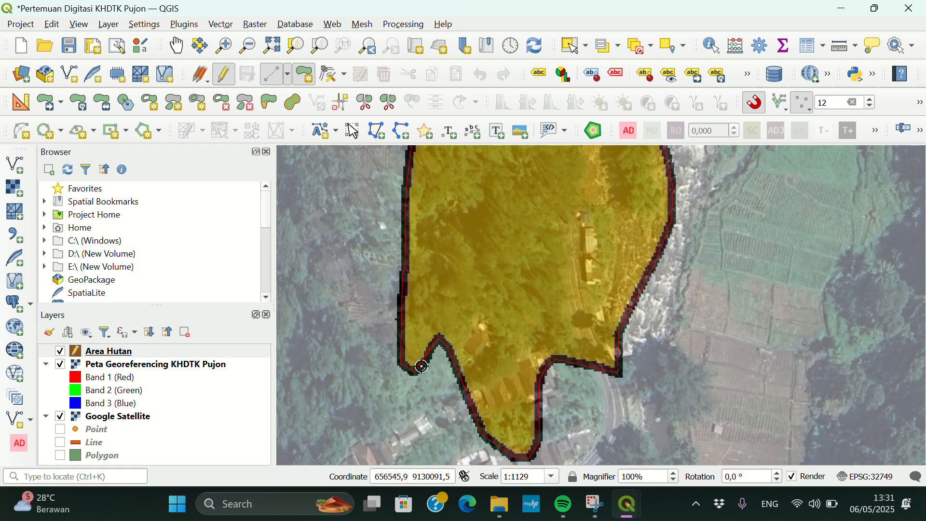
pyautogui.click(420, 369)
pyautogui.rightClick(430, 389)
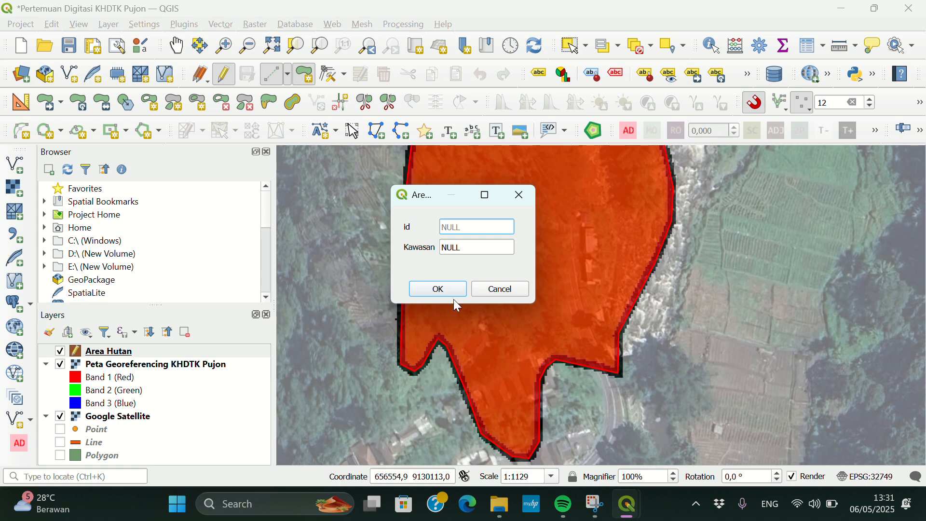
# Set the new polygon's Kawasan attribute to "Hutan Produksi" and save the feature
pyautogui.click(470, 247)
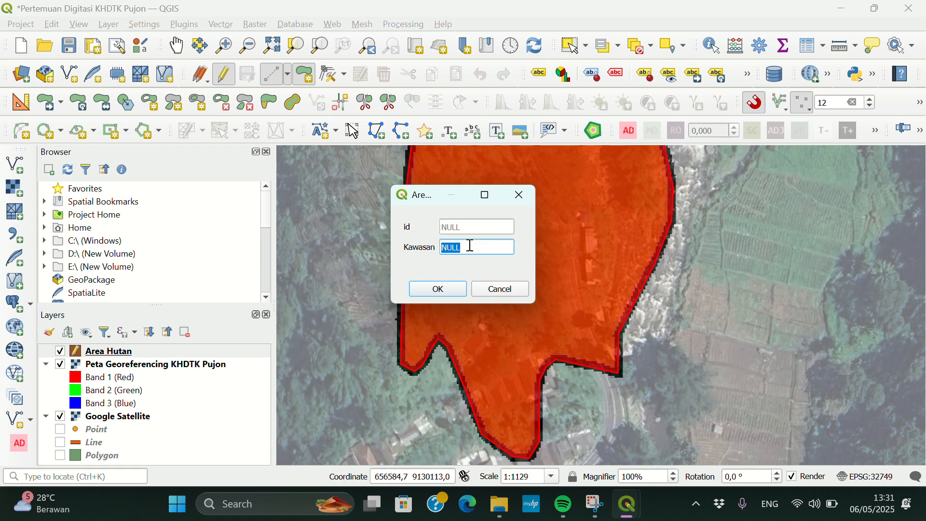
pyautogui.press('BackSpace')
pyautogui.write('Hutan Produksi')
pyautogui.click(442, 293)
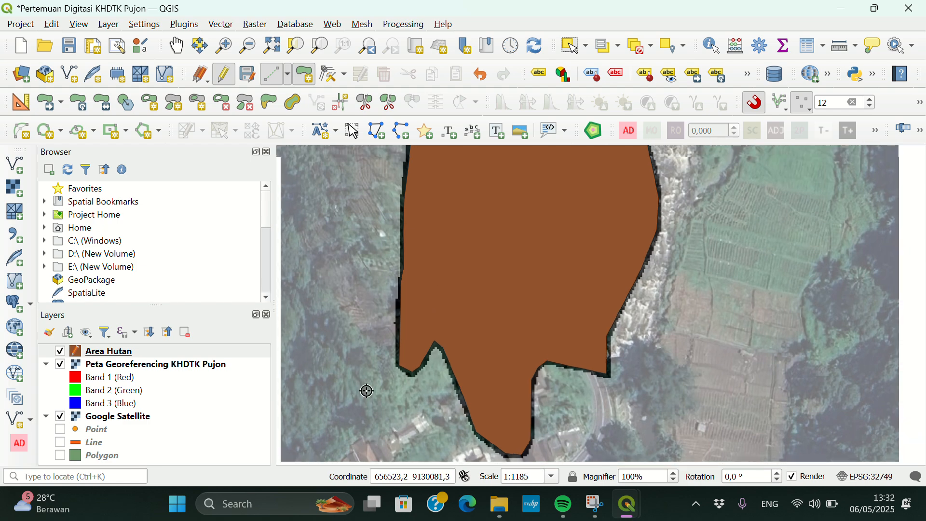
# Start a polygon for the green zone at its southwestern corner on the brown polygon, with a second vertex north along its western boundary
pyautogui.scroll(-4, 367, 391)
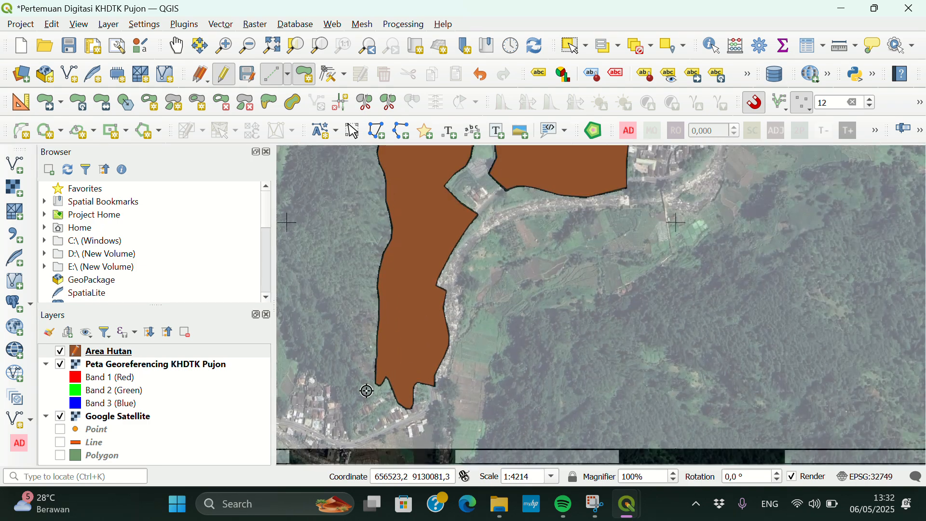
pyautogui.scroll(-5, 367, 391)
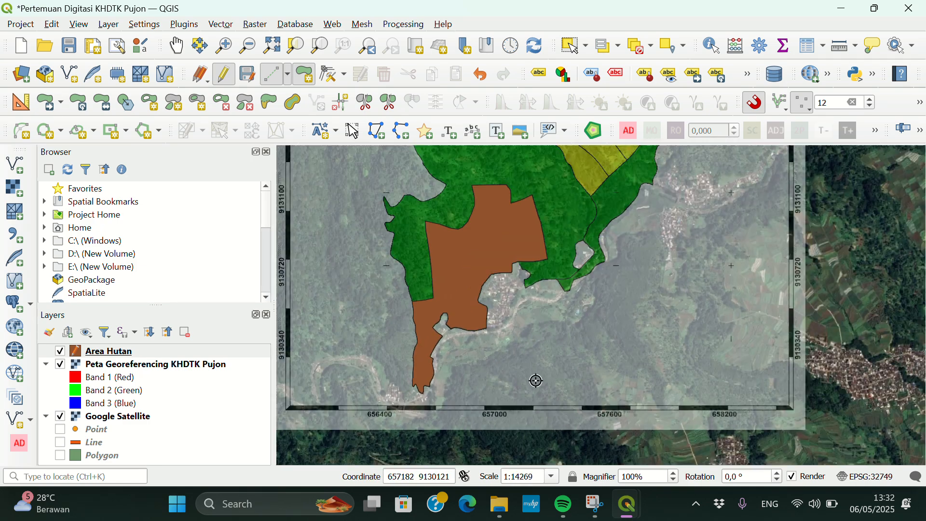
pyautogui.scroll(-3, 537, 381)
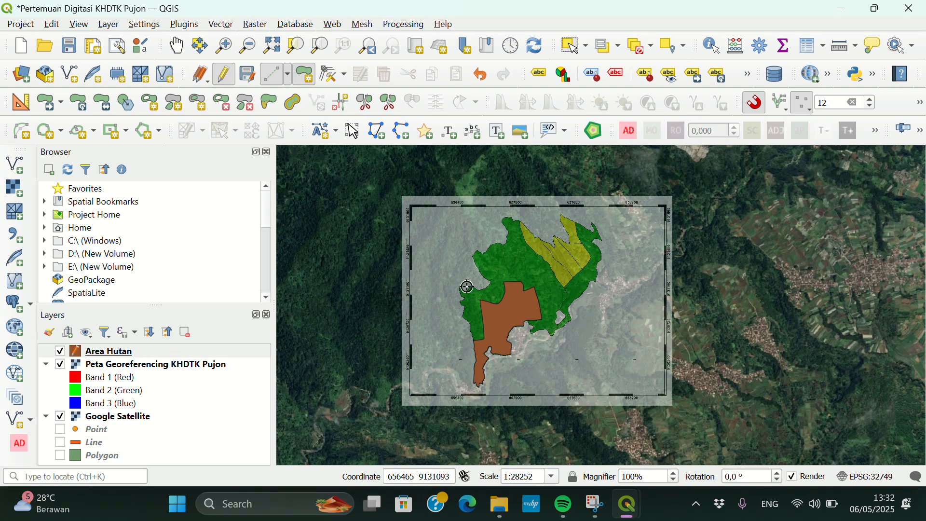
pyautogui.scroll(3, 466, 286)
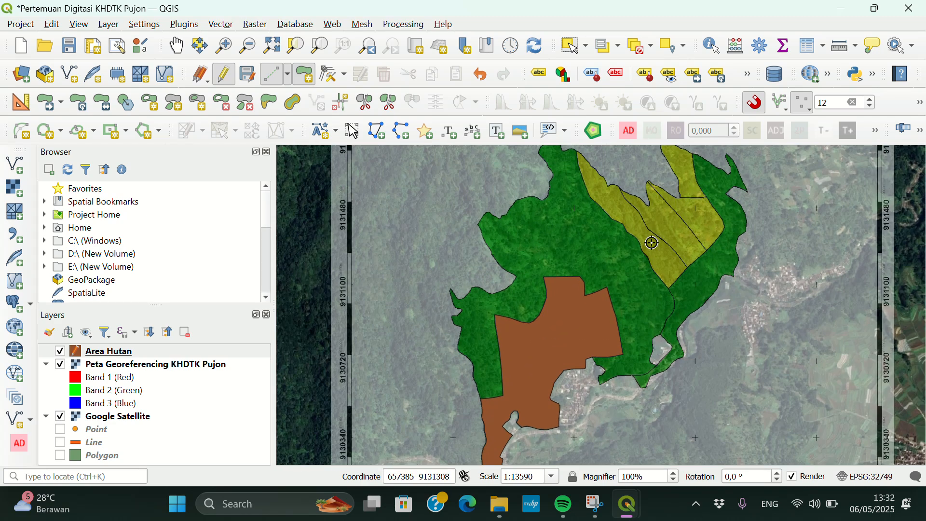
pyautogui.scroll(3, 457, 382)
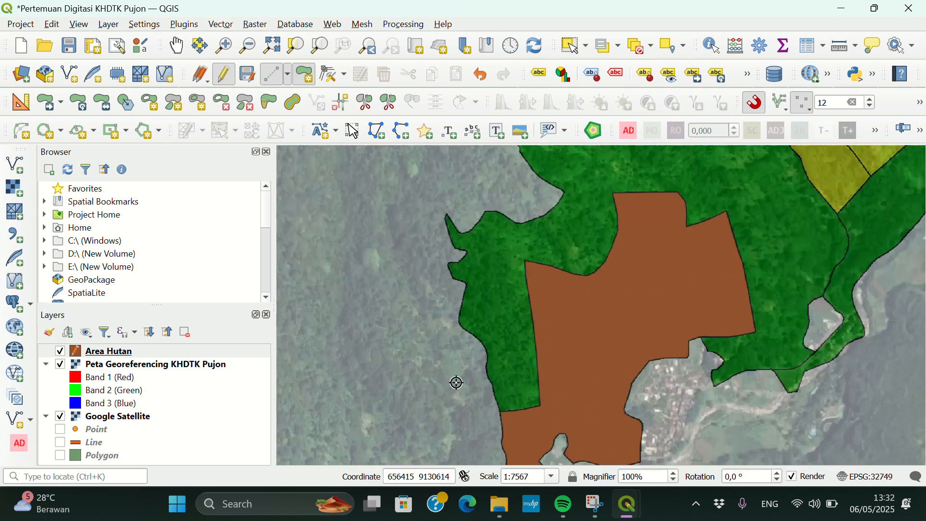
pyautogui.scroll(3, 457, 383)
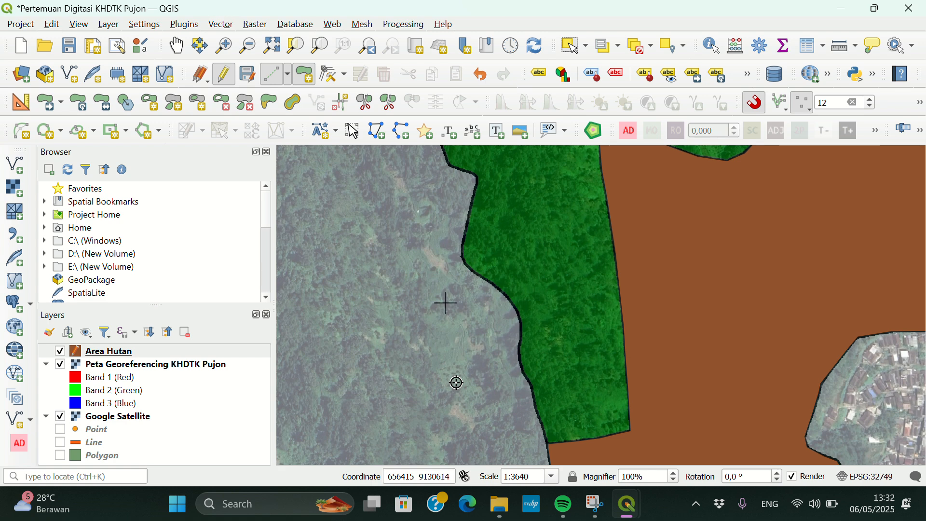
pyautogui.scroll(2, 549, 443)
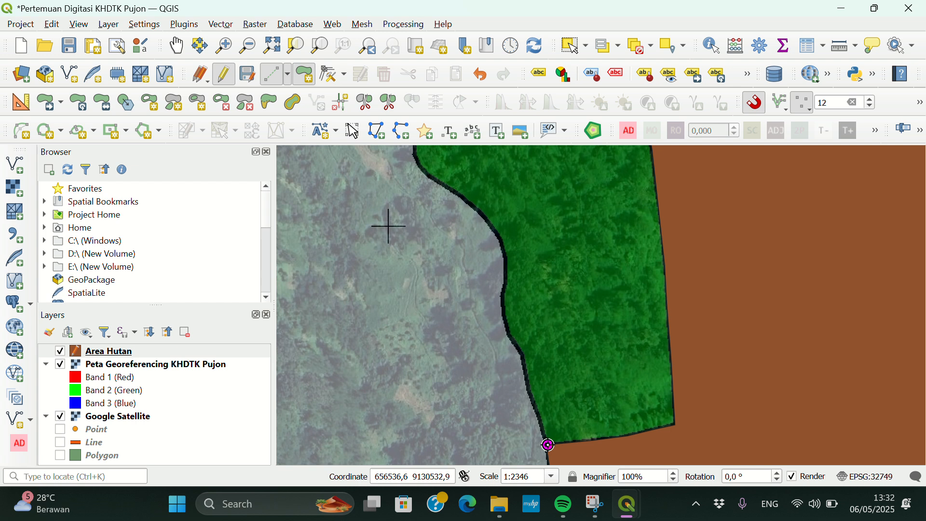
pyautogui.click(548, 445)
pyautogui.click(529, 390)
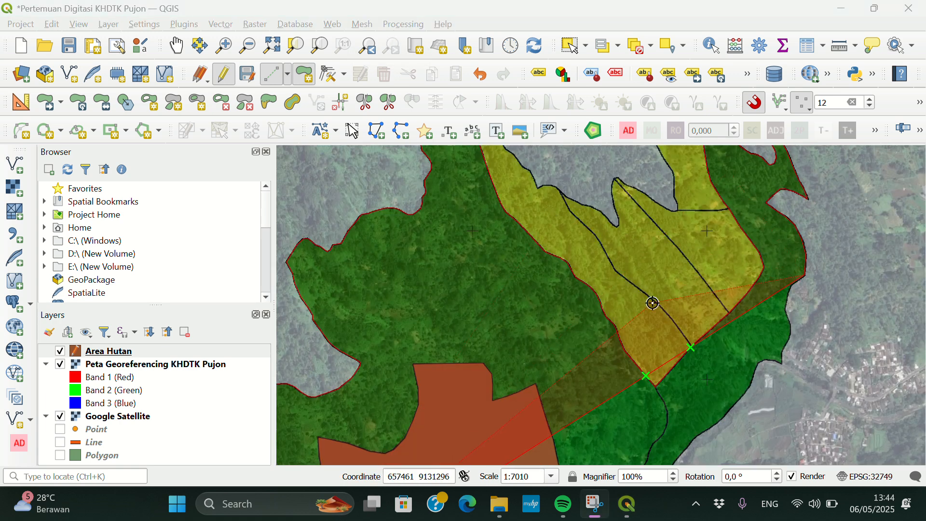
# Add a vertex on the green zone's eastern boundary just southwest of its outer corner, east of the yellow area
pyautogui.scroll(-3, 647, 182)
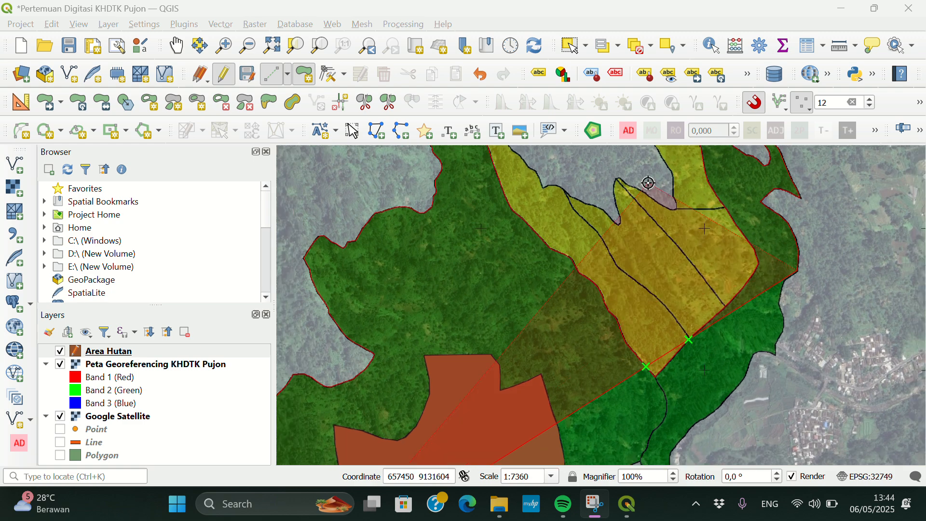
pyautogui.scroll(3, 605, 167)
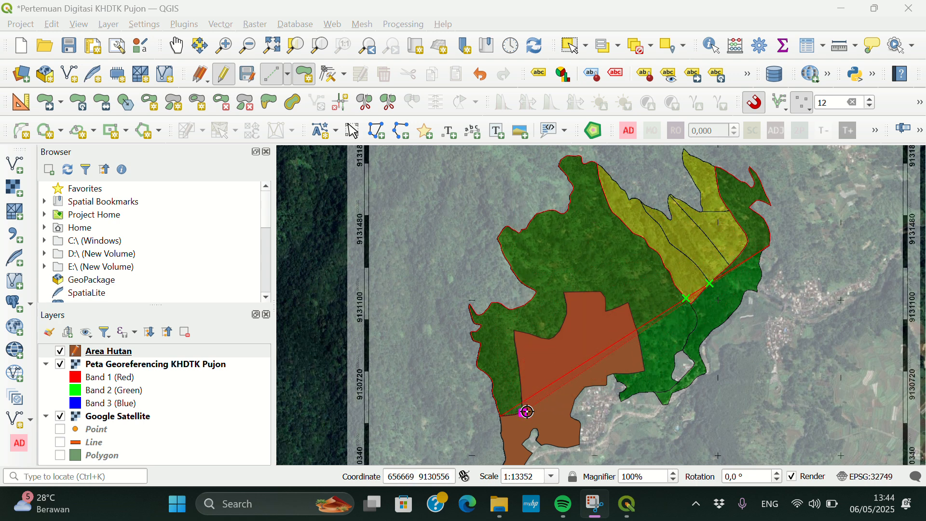
pyautogui.scroll(1, 767, 241)
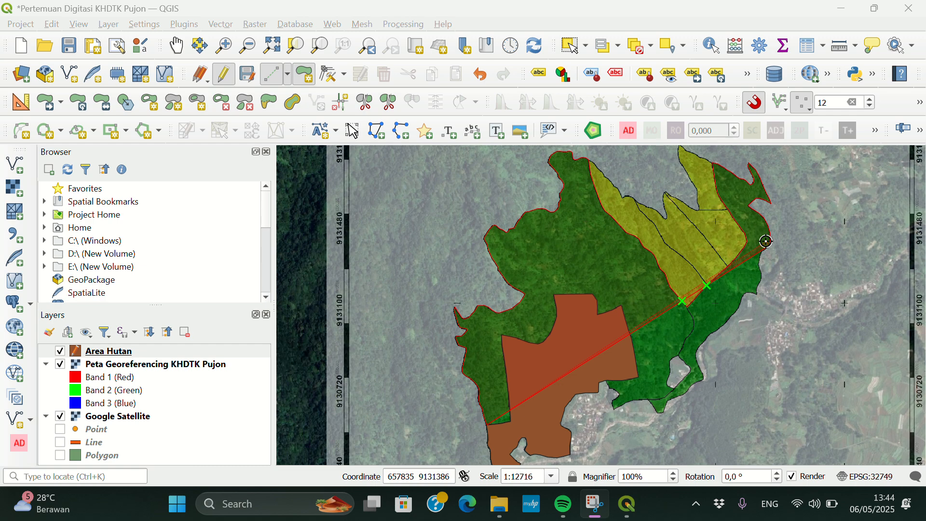
pyautogui.scroll(10, 767, 241)
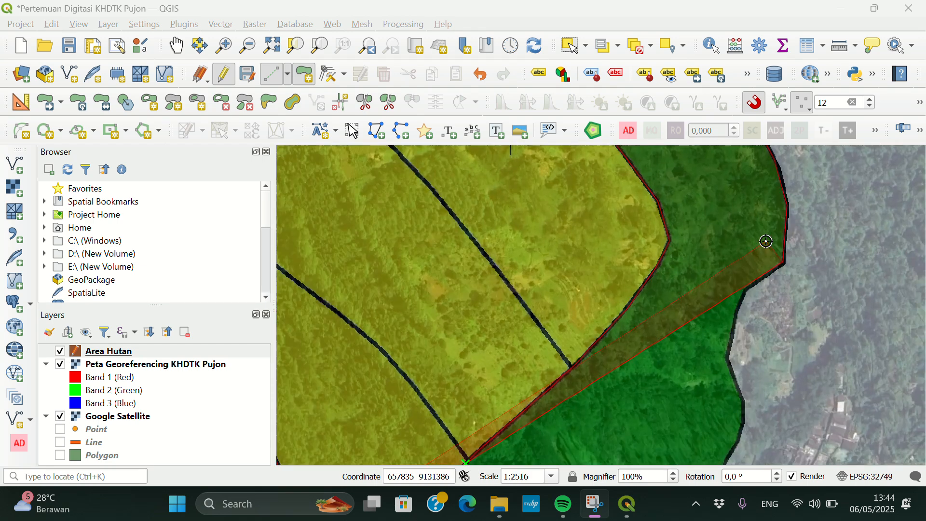
pyautogui.scroll(2, 766, 240)
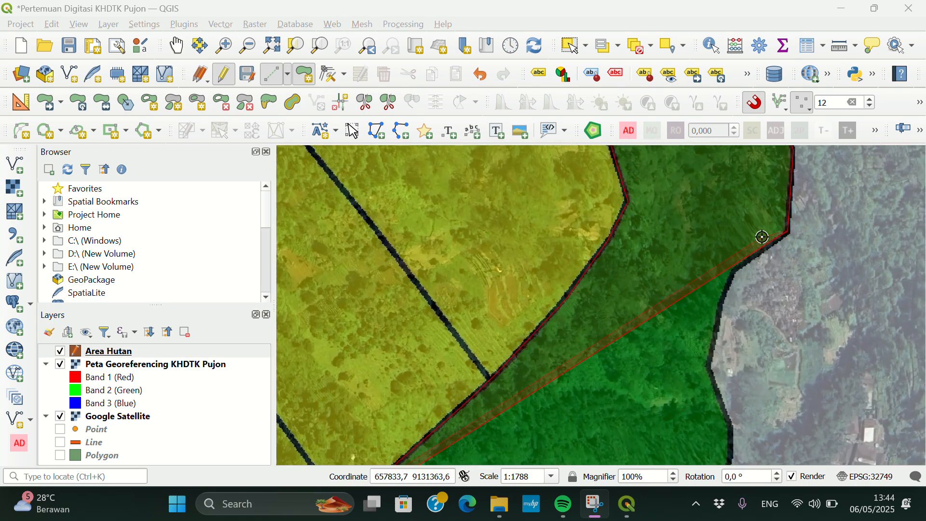
pyautogui.scroll(4, 761, 235)
pyautogui.click(761, 234)
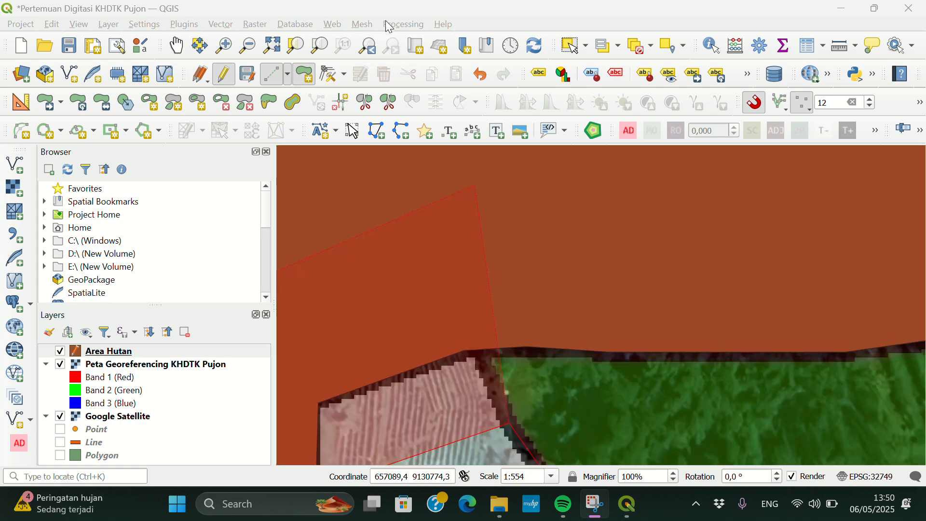
# Place green-zone vertices at the junction with the brown polygon beside the terraced field and at the edge's next bend east
pyautogui.scroll(2, 502, 430)
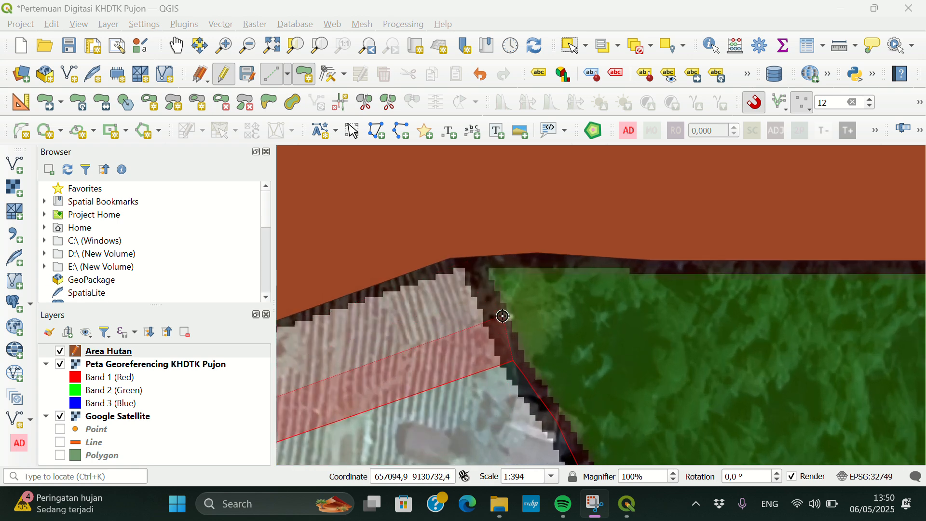
pyautogui.scroll(3, 503, 316)
pyautogui.scroll(1, 502, 316)
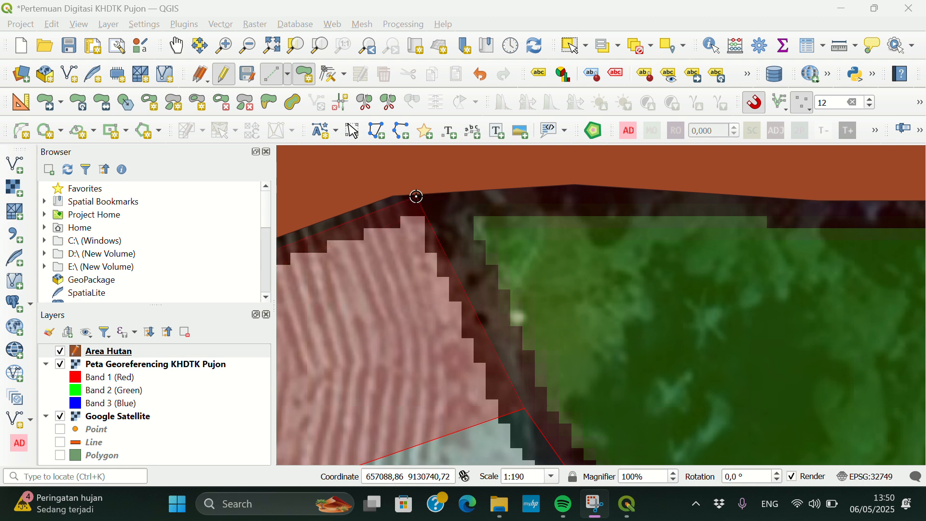
pyautogui.click(394, 199)
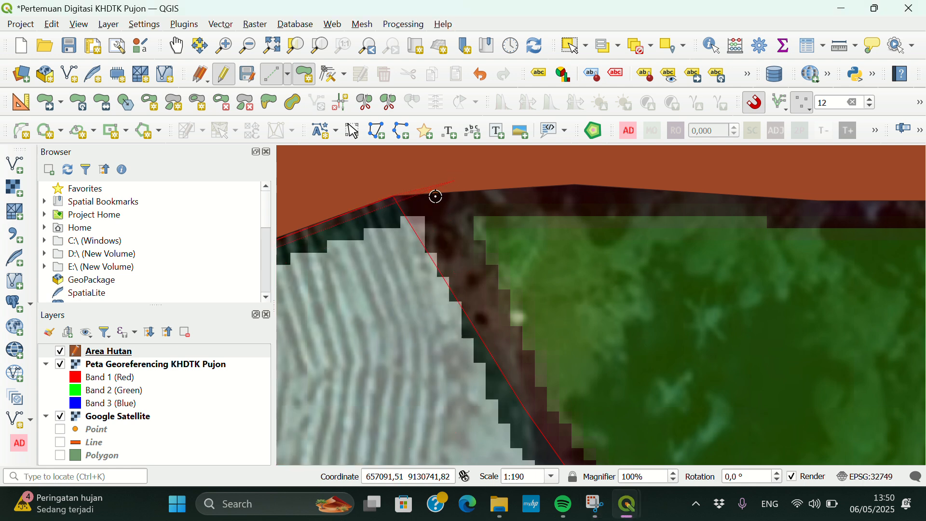
pyautogui.click(575, 188)
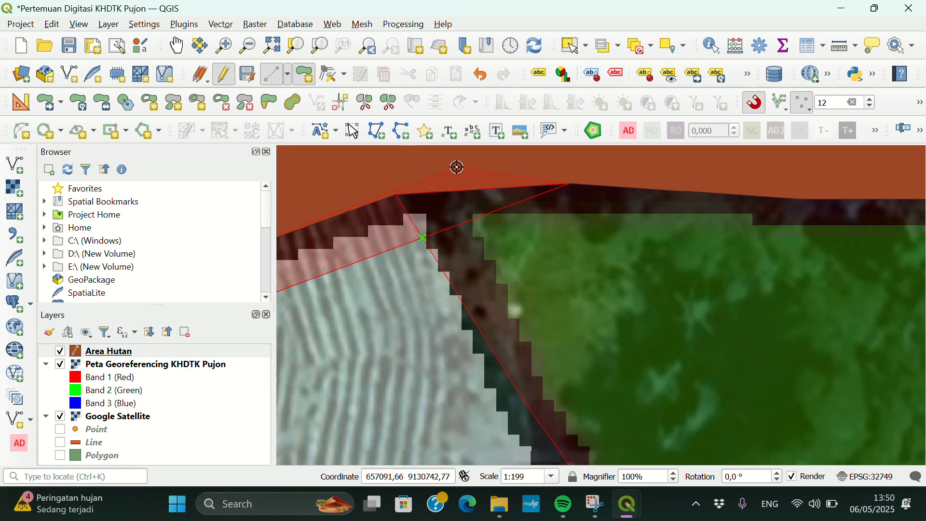
# Continue the green outline east along the brown polygon's southern edge with two vertices, up to where the edge turns northeast
pyautogui.scroll(-2, 457, 167)
pyautogui.scroll(-1, 457, 167)
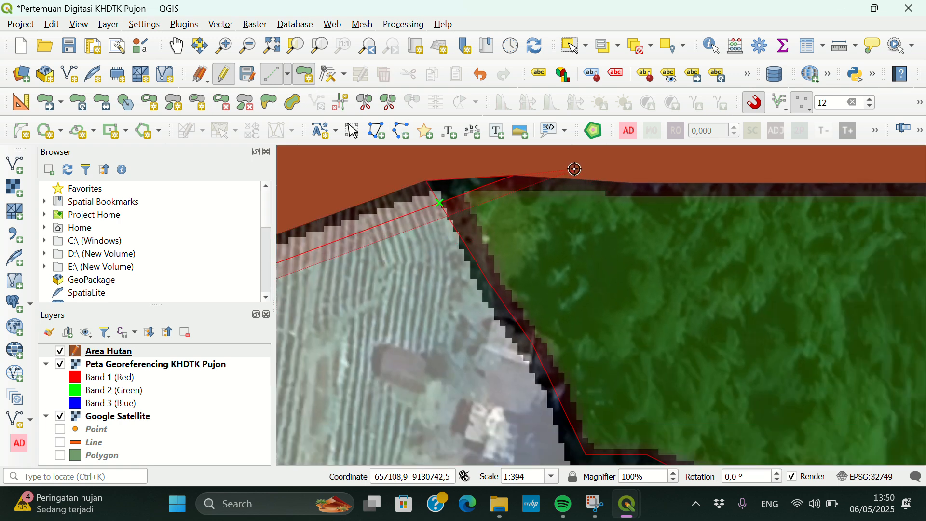
pyautogui.click(631, 183)
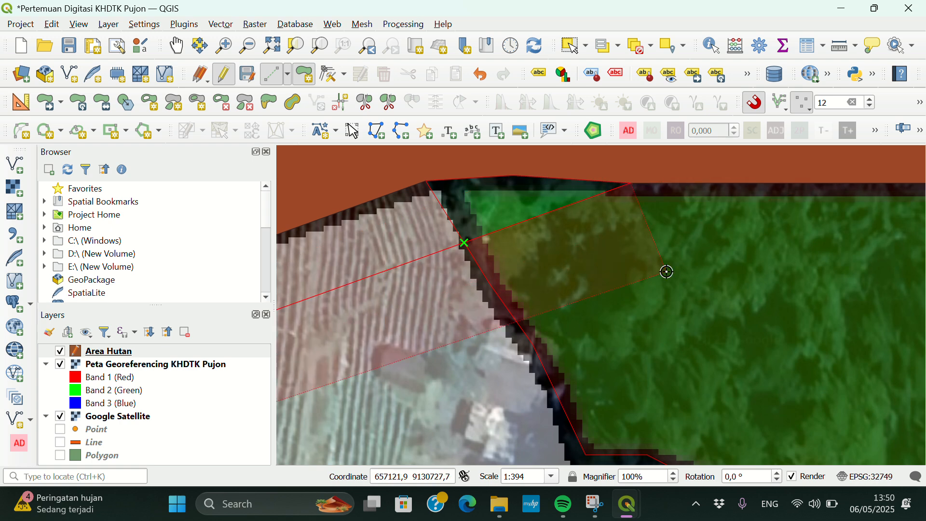
pyautogui.scroll(-3, 666, 271)
pyautogui.scroll(-2, 529, 241)
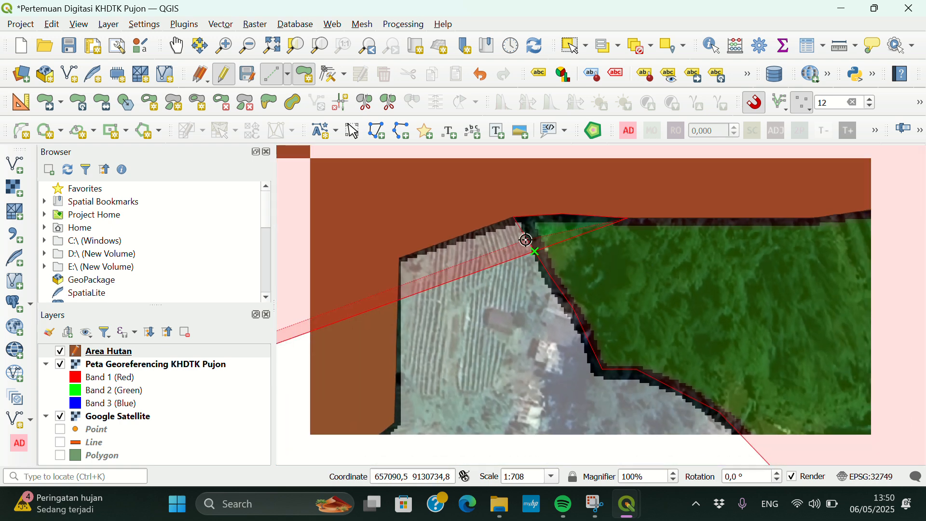
pyautogui.scroll(6, 811, 207)
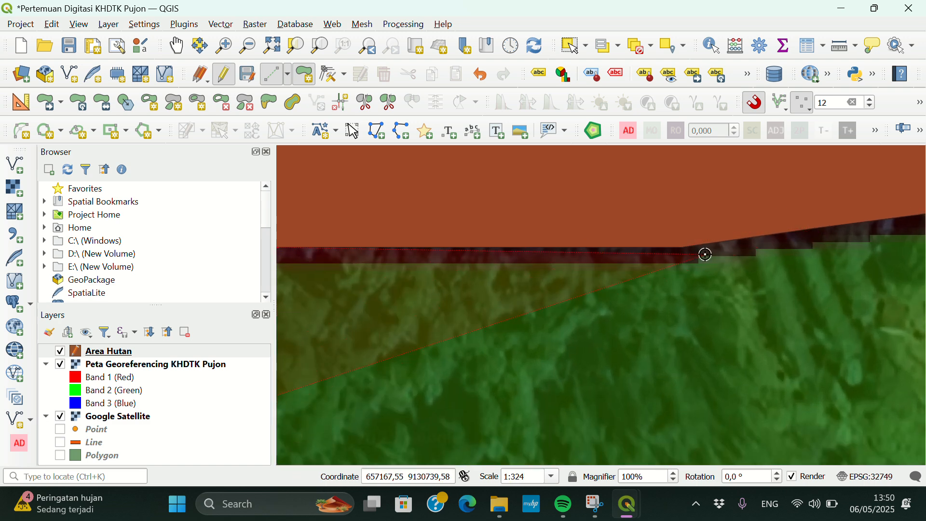
pyautogui.click(683, 250)
pyautogui.scroll(-3, 688, 326)
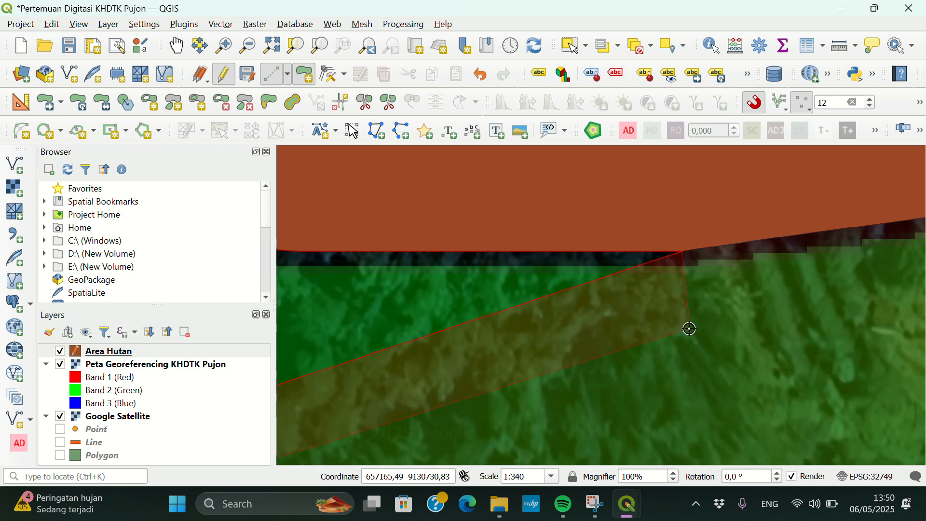
pyautogui.scroll(-1, 591, 316)
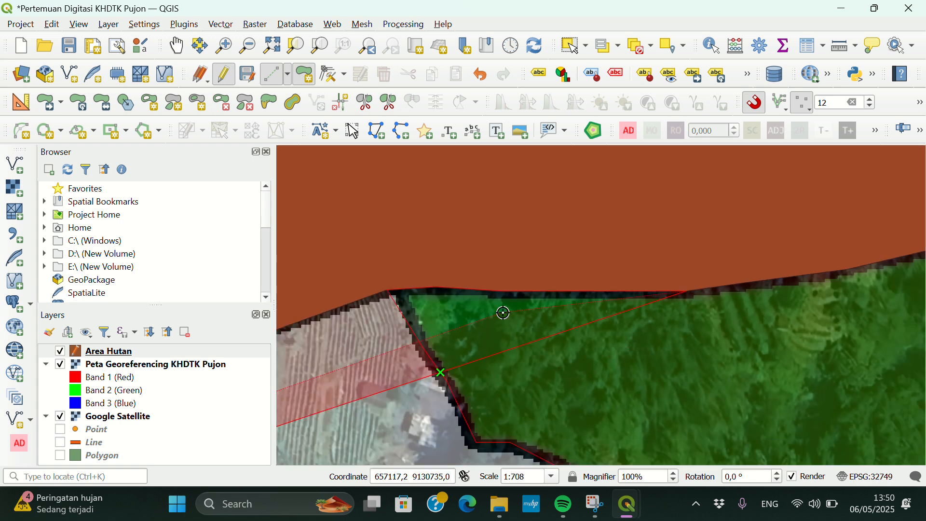
# Extend the green outline east along the brown polygon's southern edge with two vertices, ending at its southeastern corner
pyautogui.scroll(-1, 502, 312)
pyautogui.scroll(3, 801, 273)
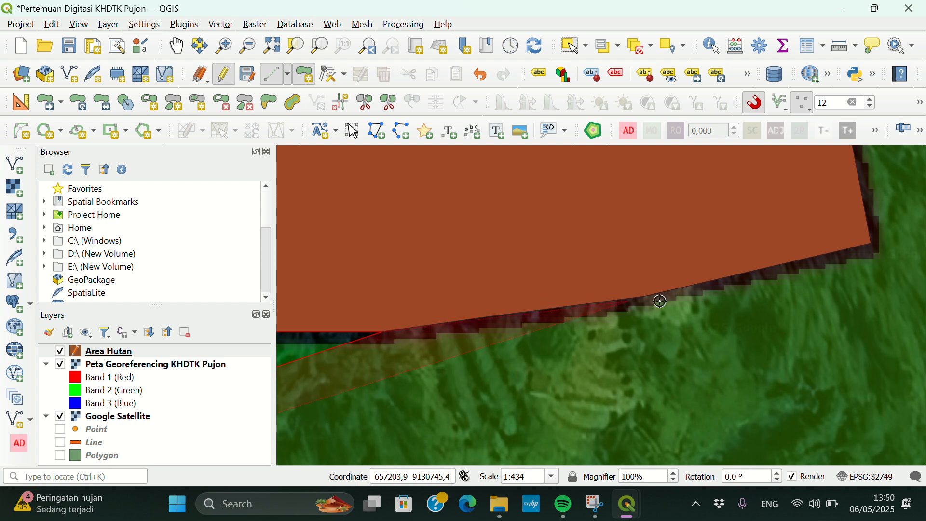
pyautogui.click(643, 298)
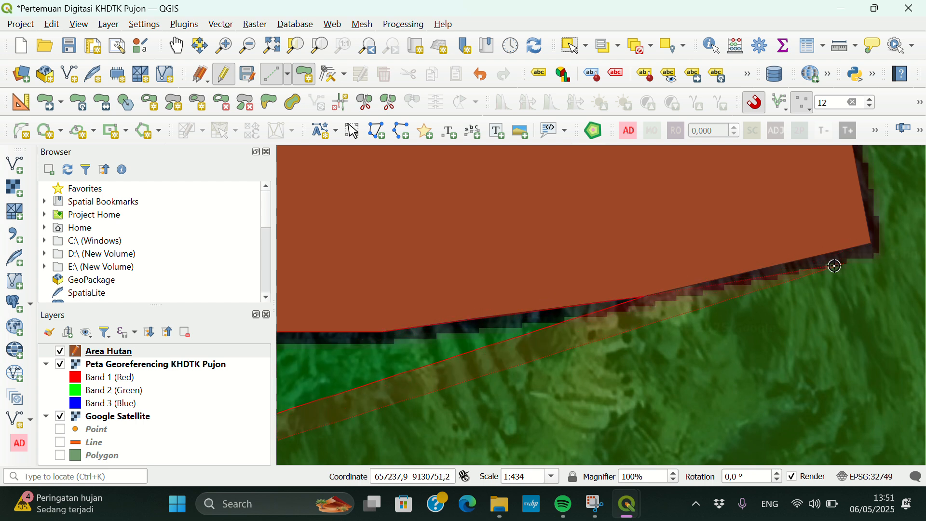
pyautogui.click(870, 246)
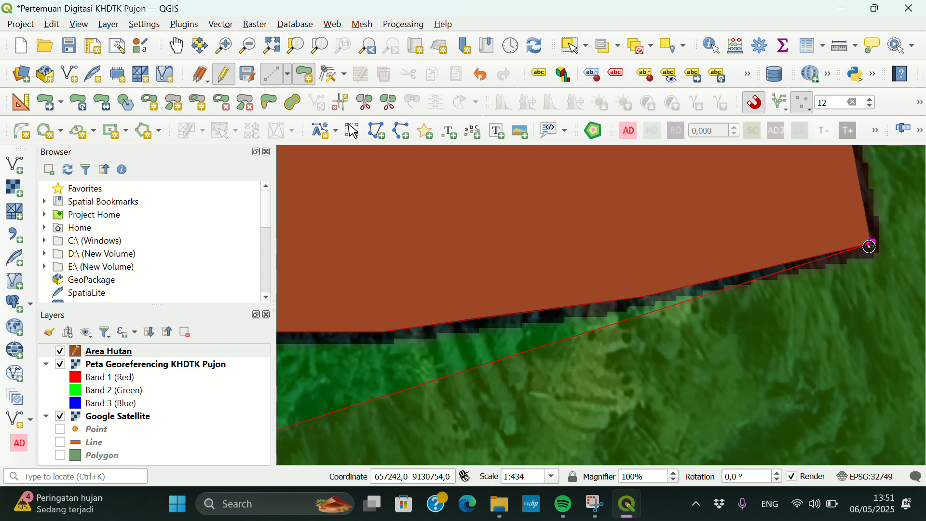
# Trace the green zone's short southwestern edge westward along the brown polygon toward the starting corner and finish the polygon
pyautogui.scroll(-1, 741, 225)
pyautogui.scroll(-4, 742, 228)
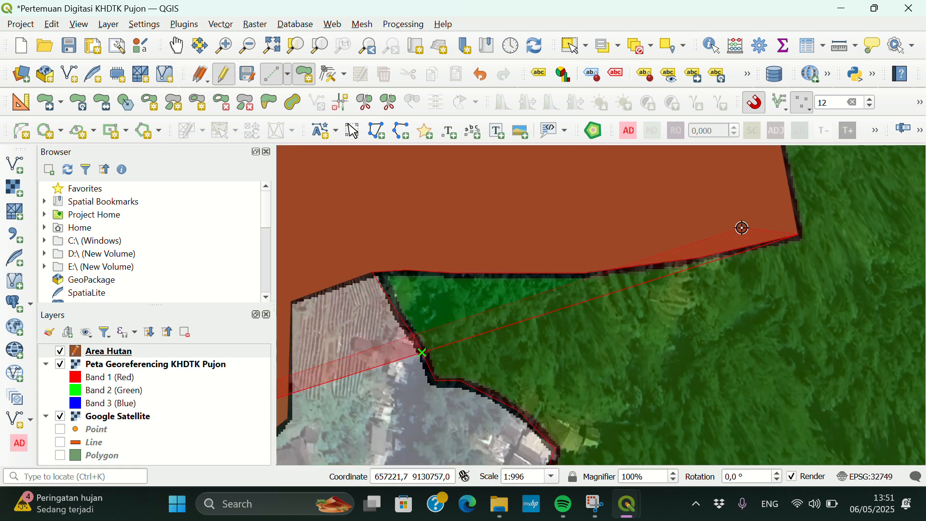
pyautogui.scroll(-4, 726, 430)
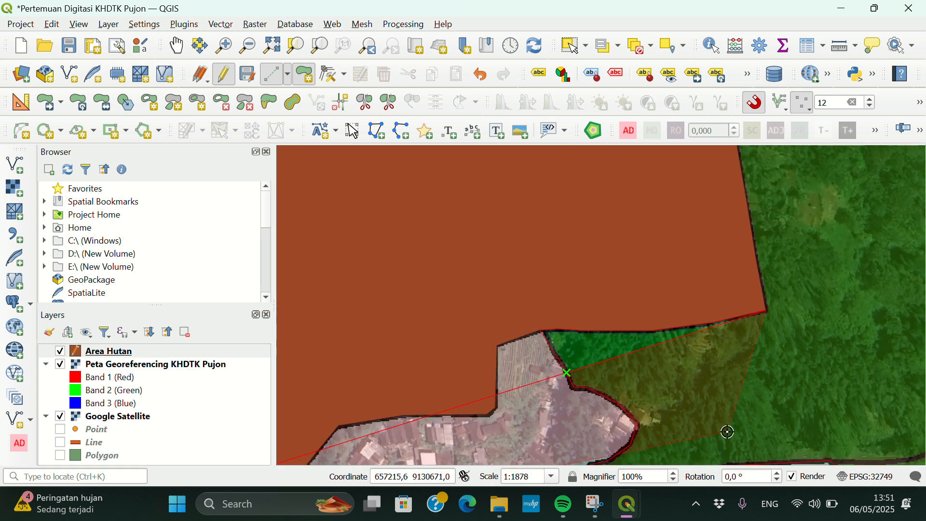
pyautogui.scroll(4, 775, 248)
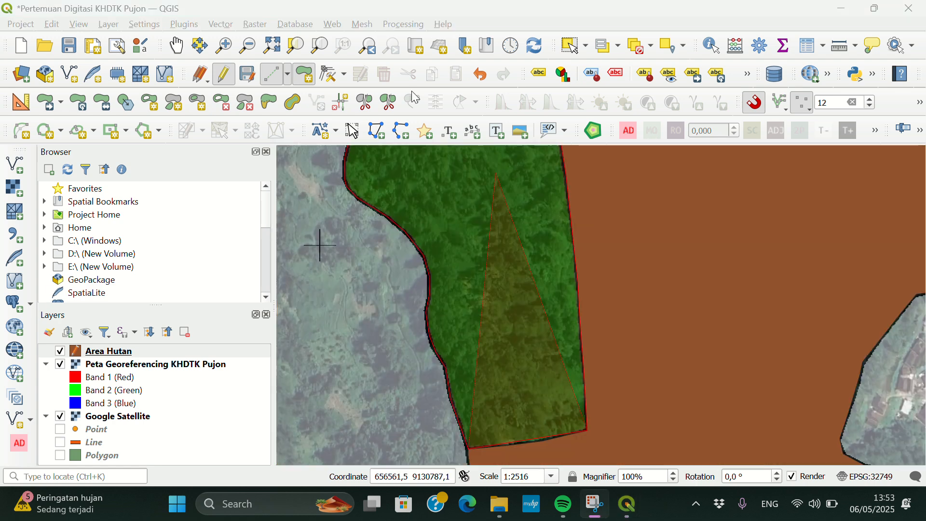
pyautogui.scroll(-6, 455, 290)
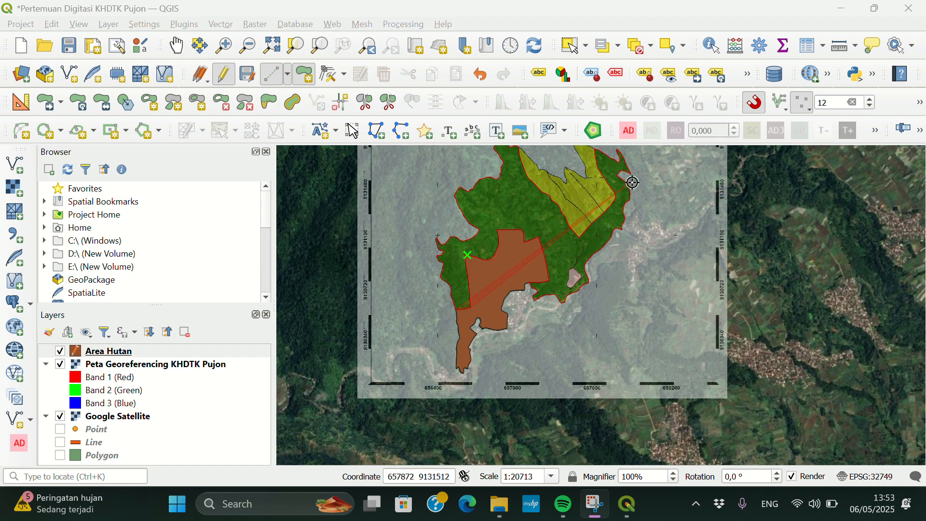
pyautogui.scroll(1, 441, 331)
pyautogui.scroll(3, 443, 331)
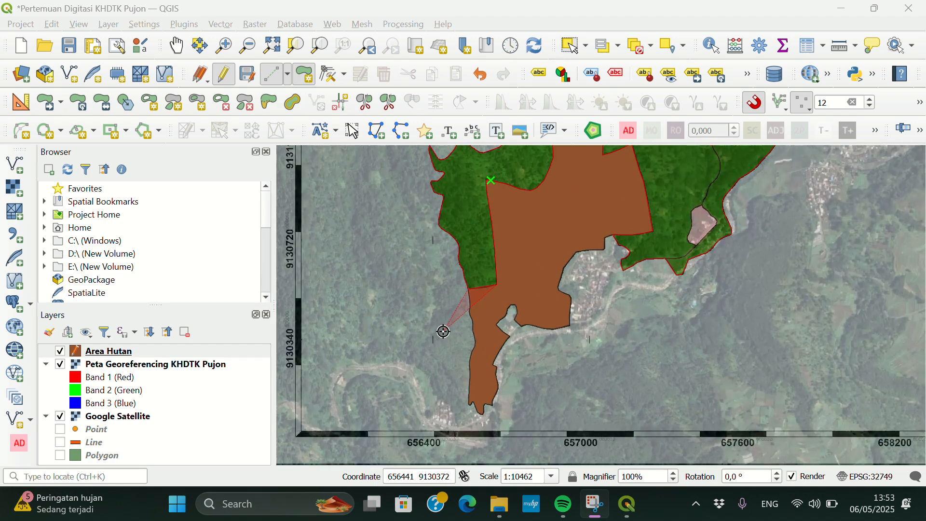
pyautogui.scroll(4, 484, 260)
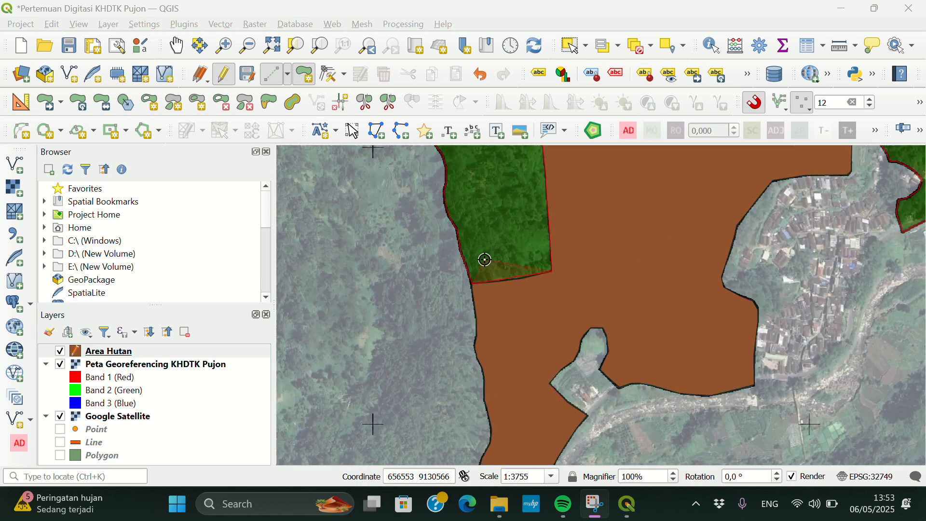
pyautogui.scroll(2, 484, 260)
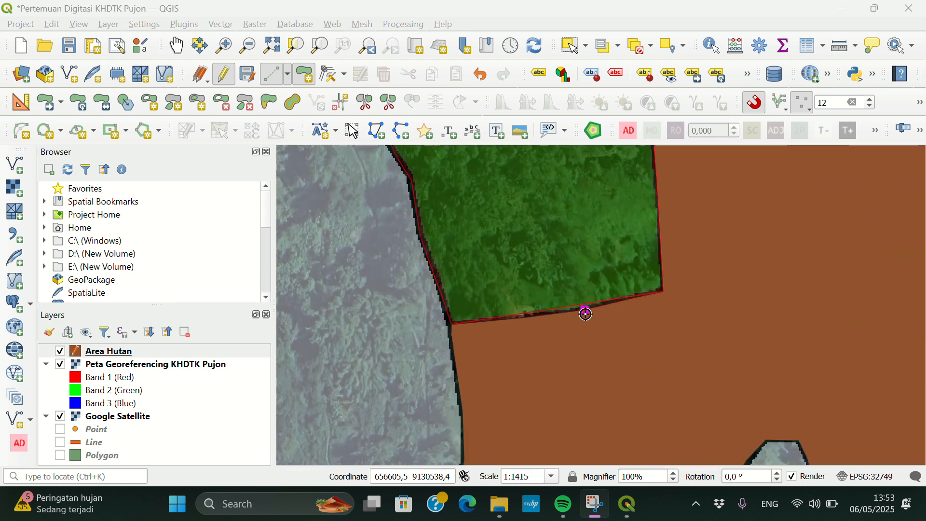
pyautogui.click(586, 314)
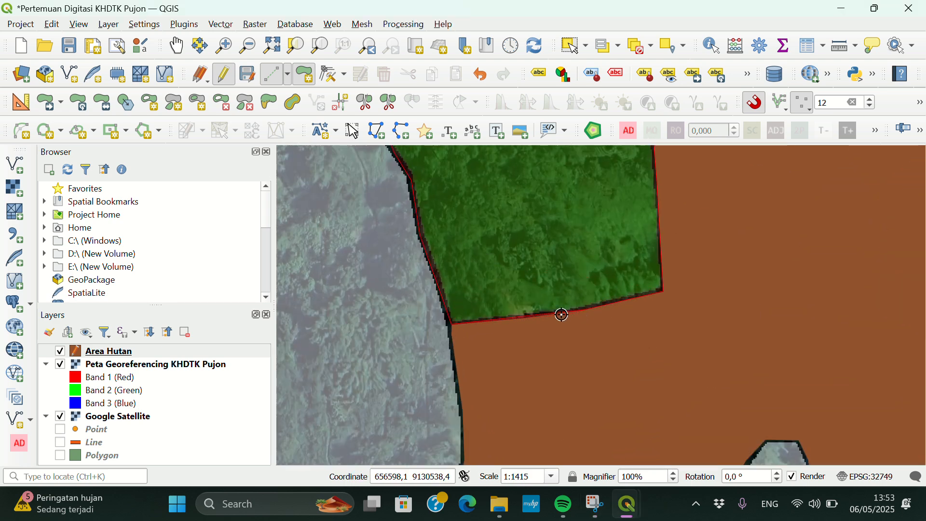
pyautogui.click(531, 318)
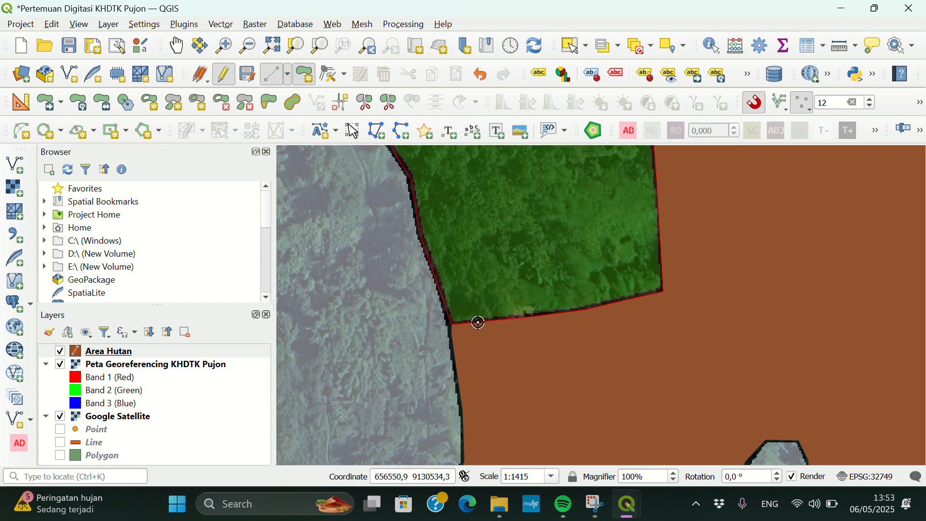
pyautogui.click(456, 322)
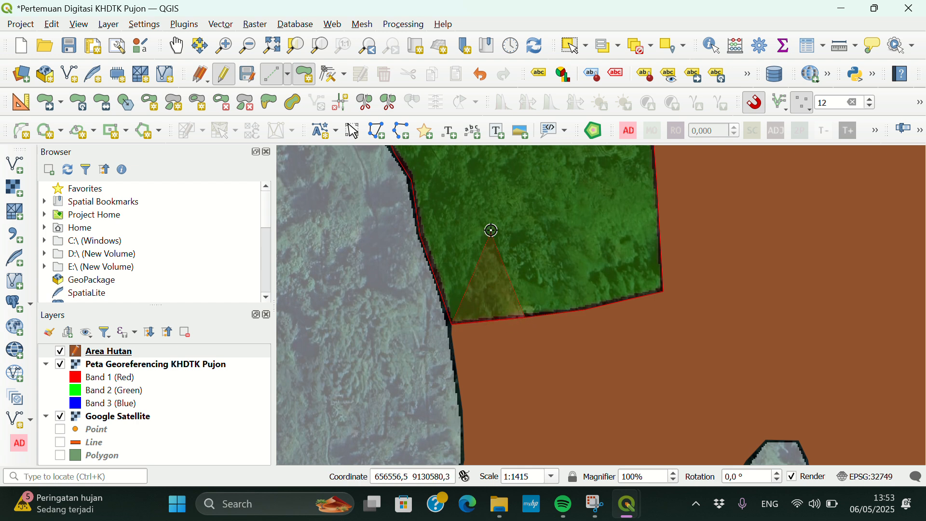
pyautogui.click(496, 265)
pyautogui.rightClick(497, 264)
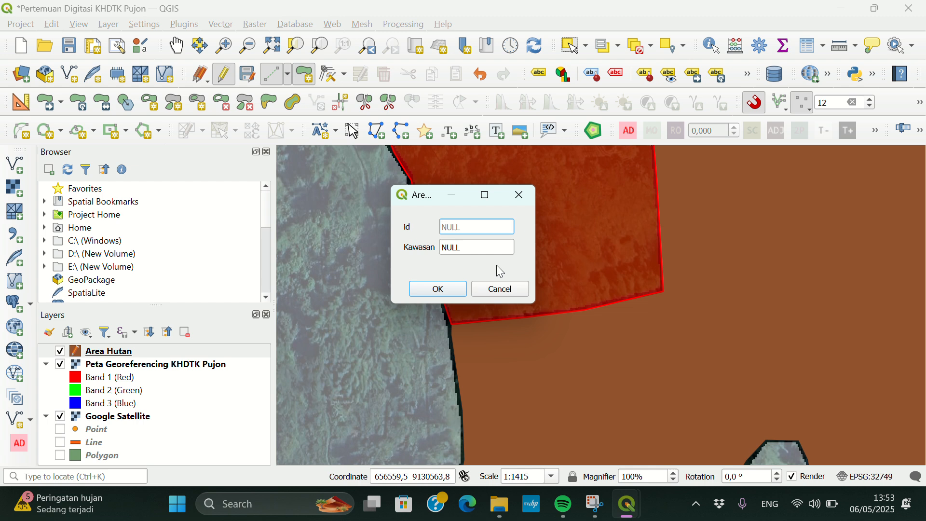
# Enter Hutan Lindung as the new polygon's Kawasan attribute, leave id empty, and save the feature
pyautogui.click(471, 252)
pyautogui.press('BackSpace')
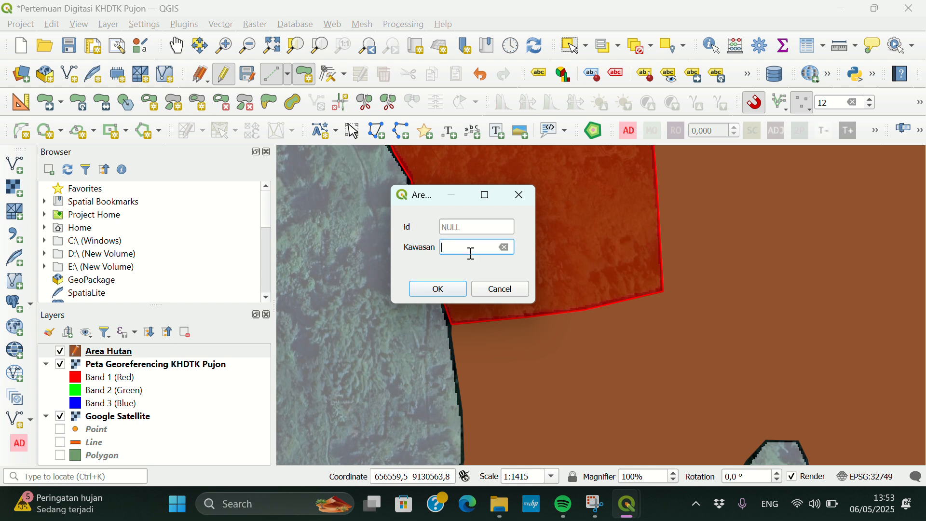
pyautogui.write('Hutan Lindung')
pyautogui.click(437, 289)
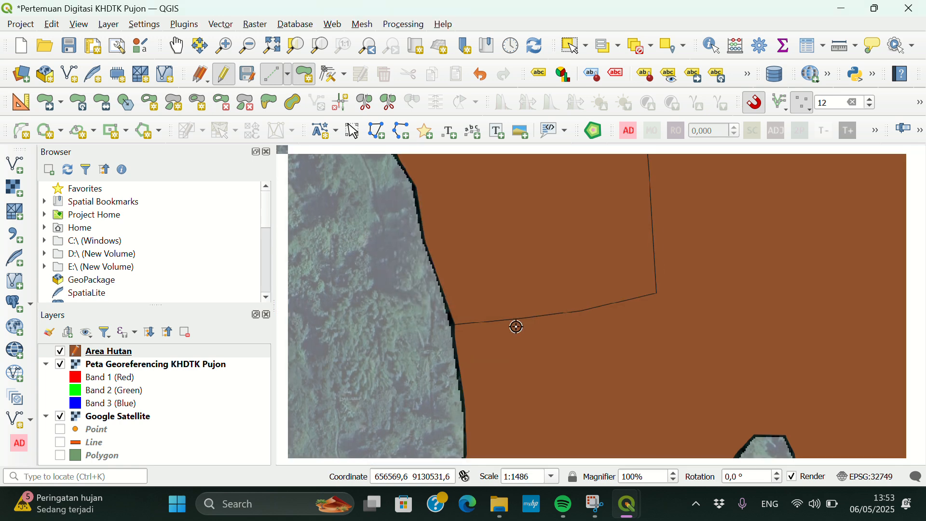
# Check the digitised polygons on the map and their Kawasan entries in the Area Hutan attribute table, then close the table
pyautogui.scroll(-5, 516, 327)
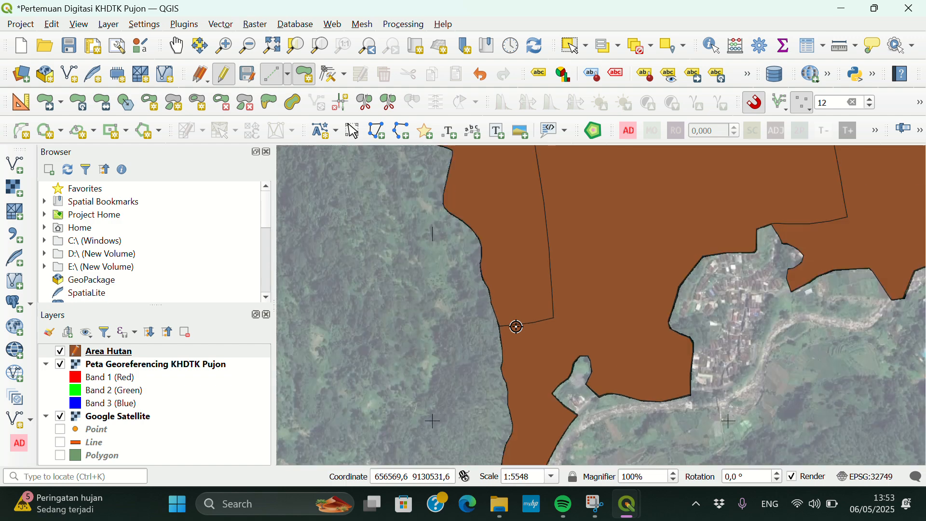
pyautogui.scroll(-3, 517, 327)
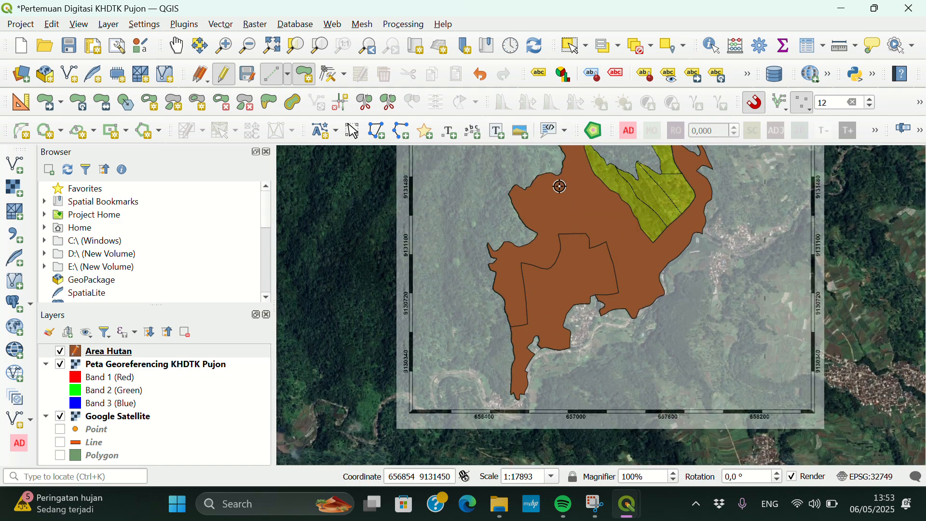
pyautogui.scroll(-1, 547, 171)
pyautogui.scroll(2, 547, 172)
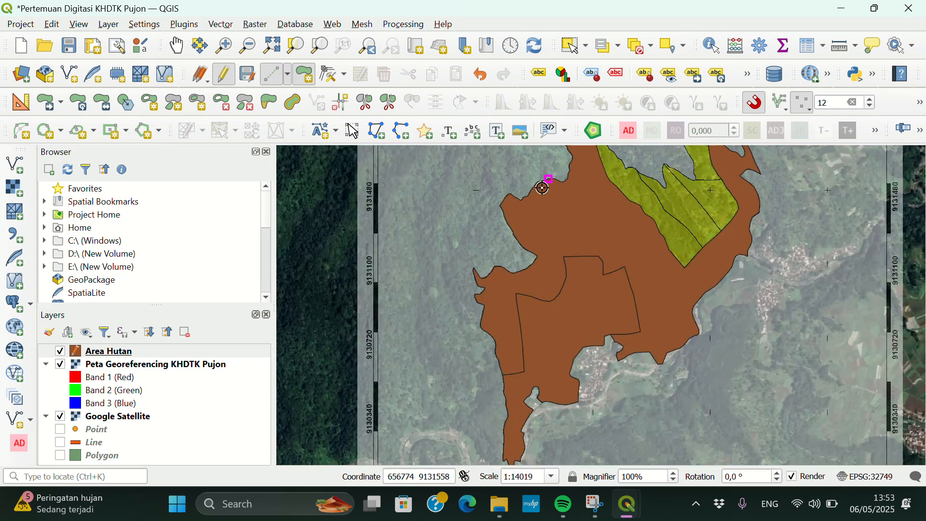
pyautogui.click(131, 356)
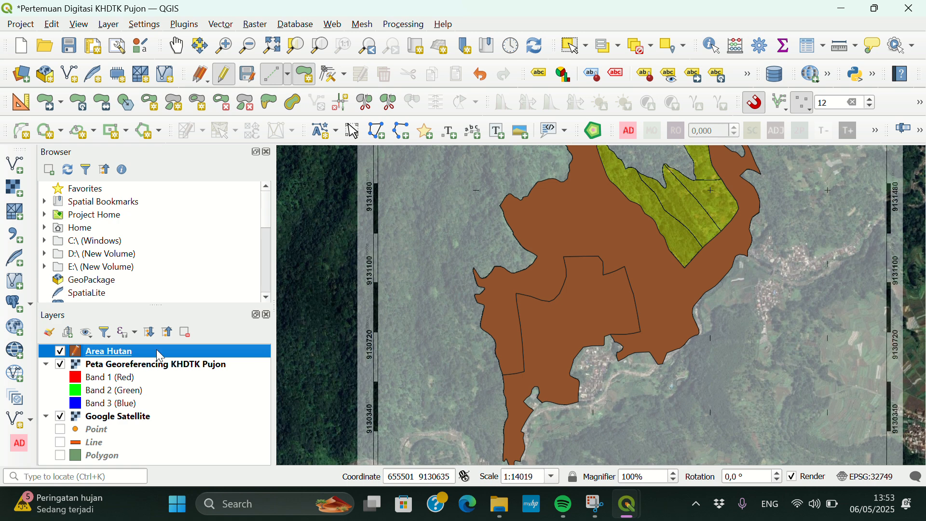
pyautogui.rightClick(146, 357)
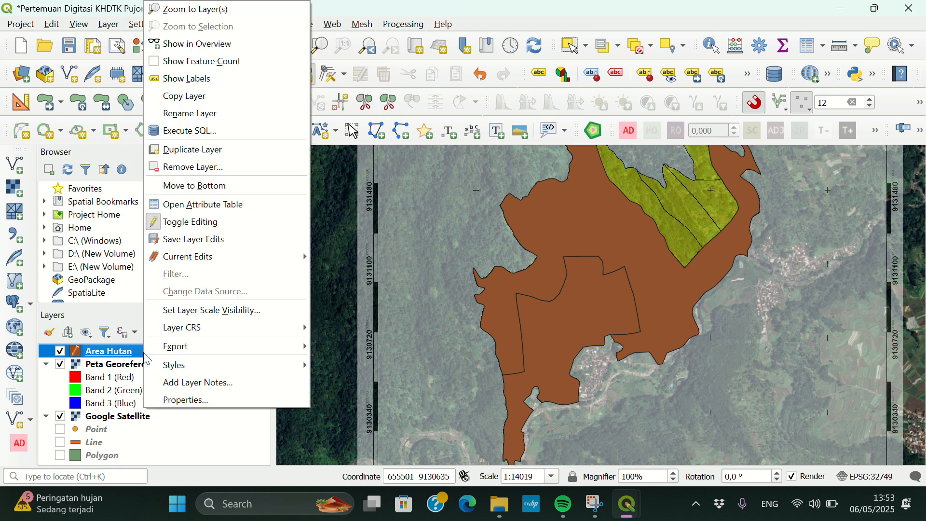
pyautogui.click(197, 209)
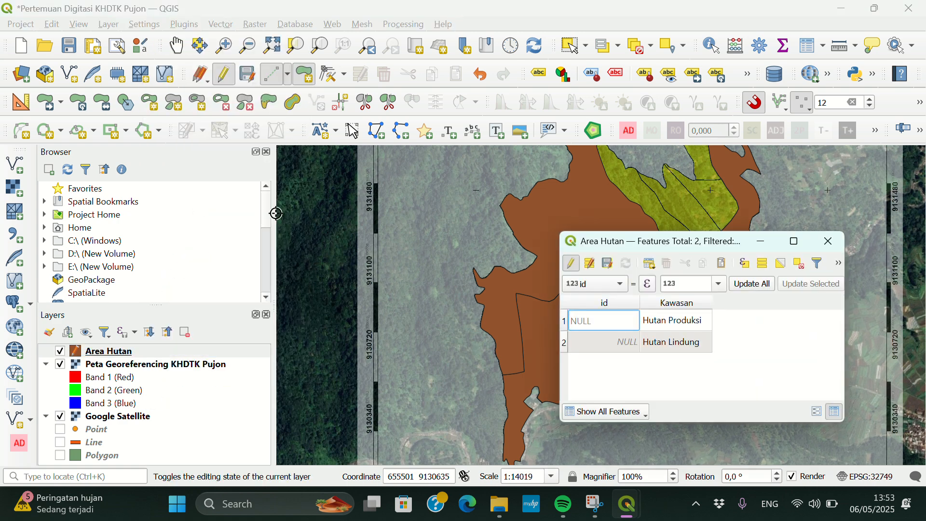
pyautogui.click(828, 241)
# Set the Area Hutan layer's symbology to Categorized by the Kawasan field with random colors and classify its values
pyautogui.rightClick(123, 357)
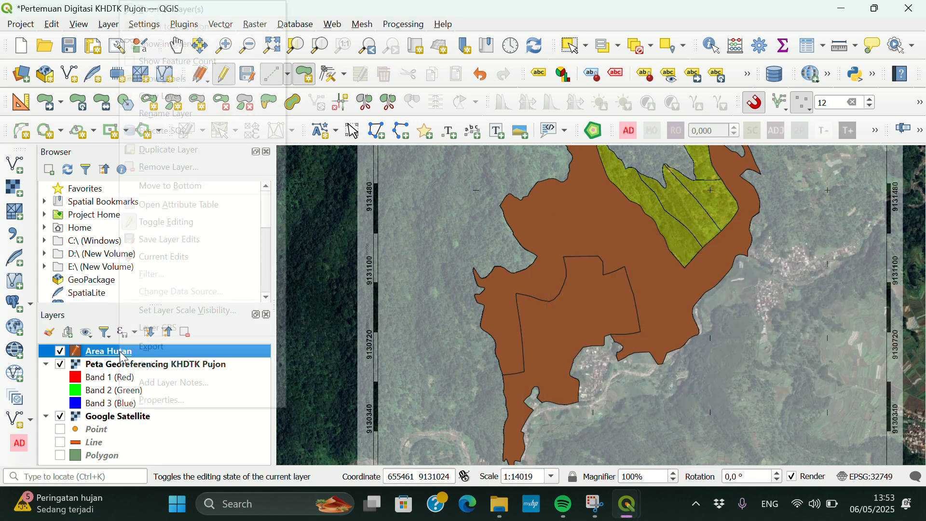
pyautogui.click(241, 400)
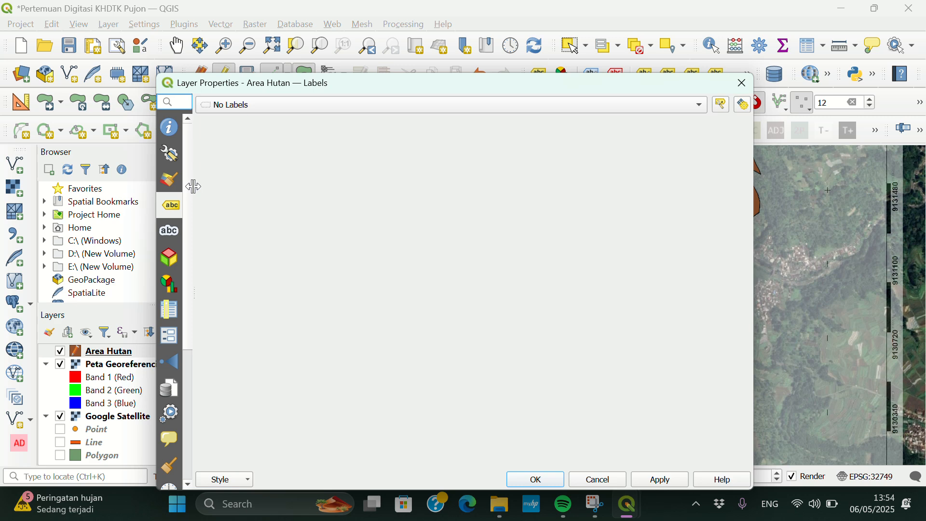
pyautogui.click(176, 185)
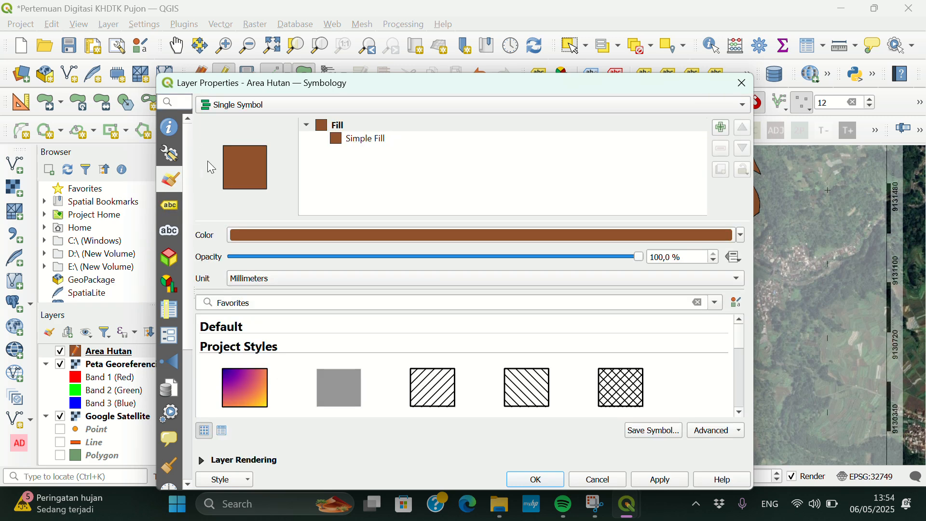
pyautogui.click(236, 112)
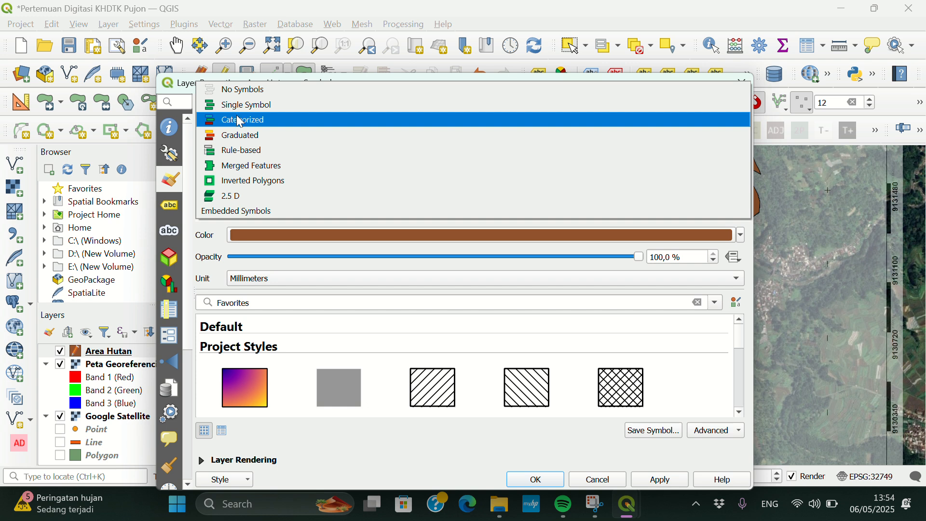
pyautogui.press('Escape')
pyautogui.press('Down')
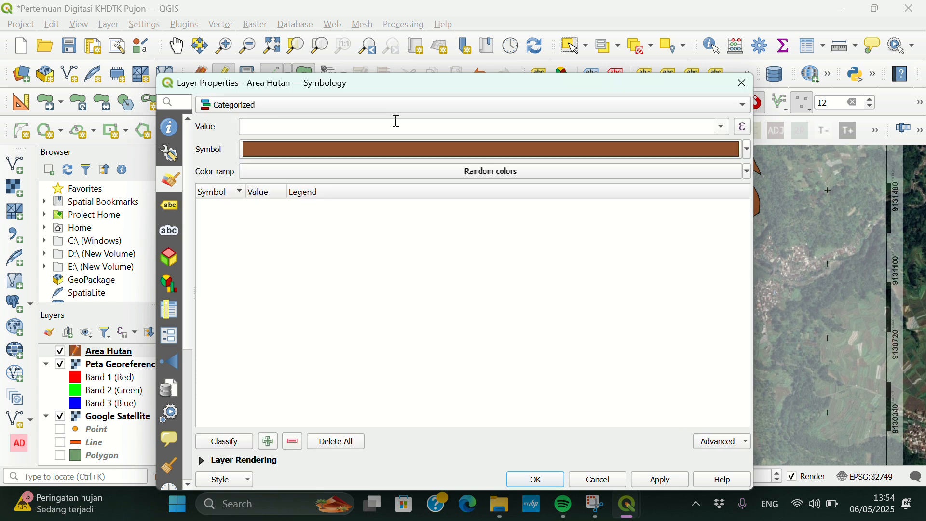
pyautogui.click(722, 127)
pyautogui.click(276, 173)
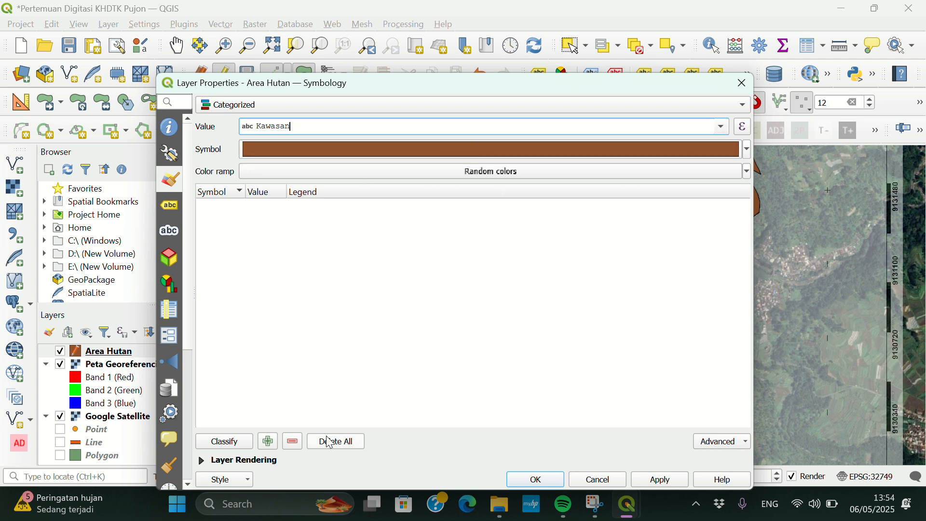
pyautogui.click(216, 446)
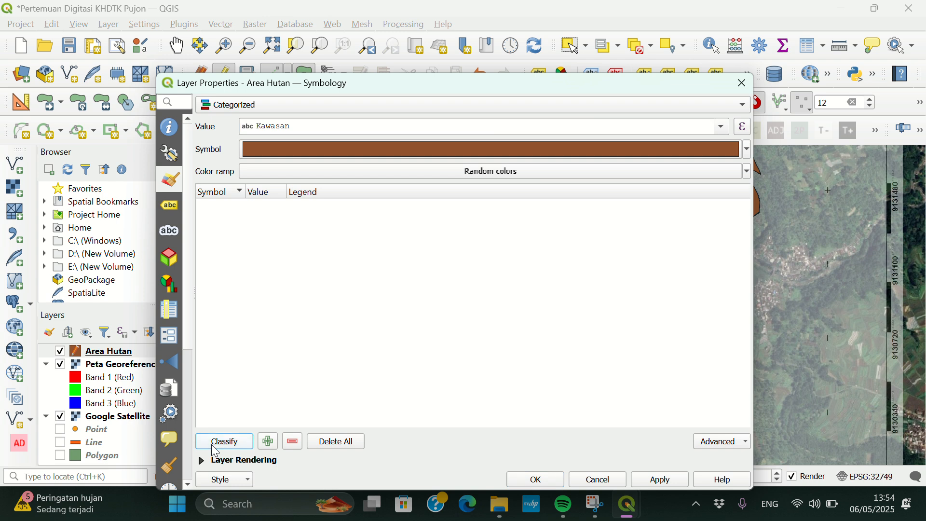
# Remove the catch-all category for all other values and apply the categorized symbology to the Area Hutan layer
pyautogui.click(299, 232)
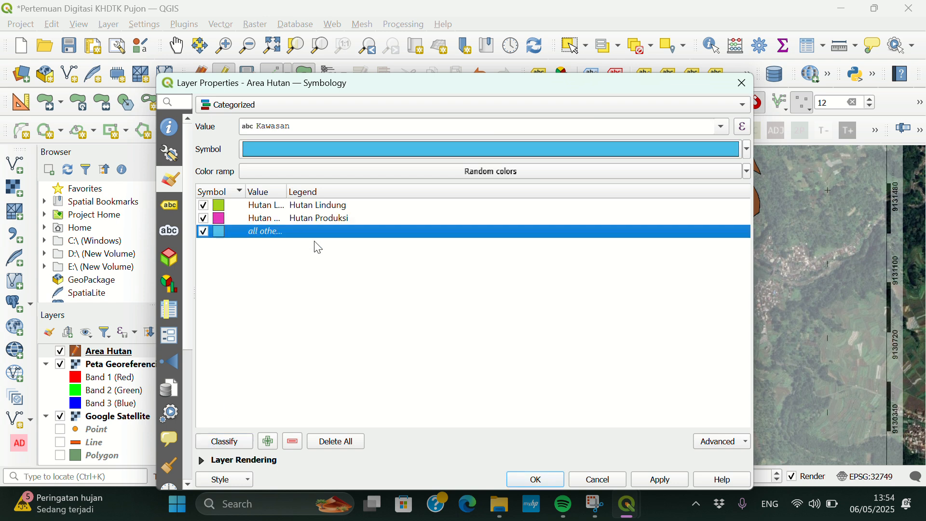
pyautogui.click(303, 444)
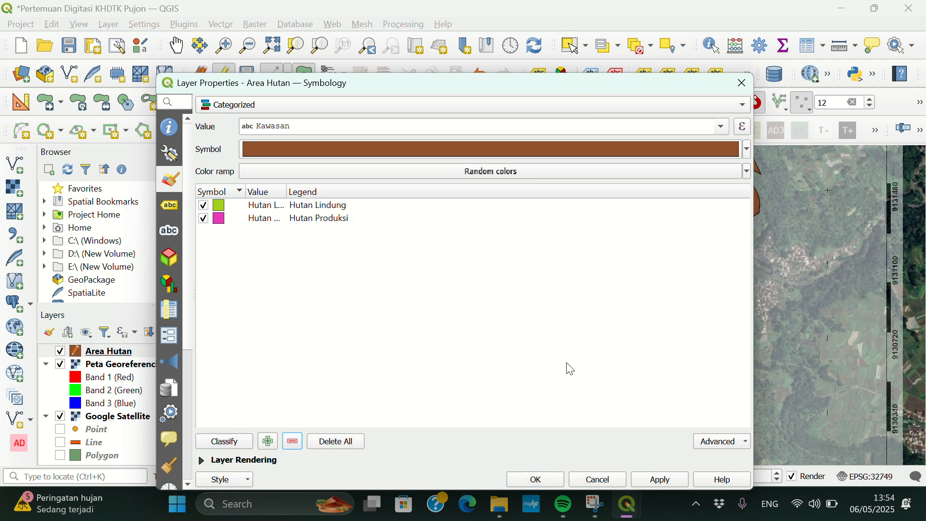
pyautogui.click(648, 484)
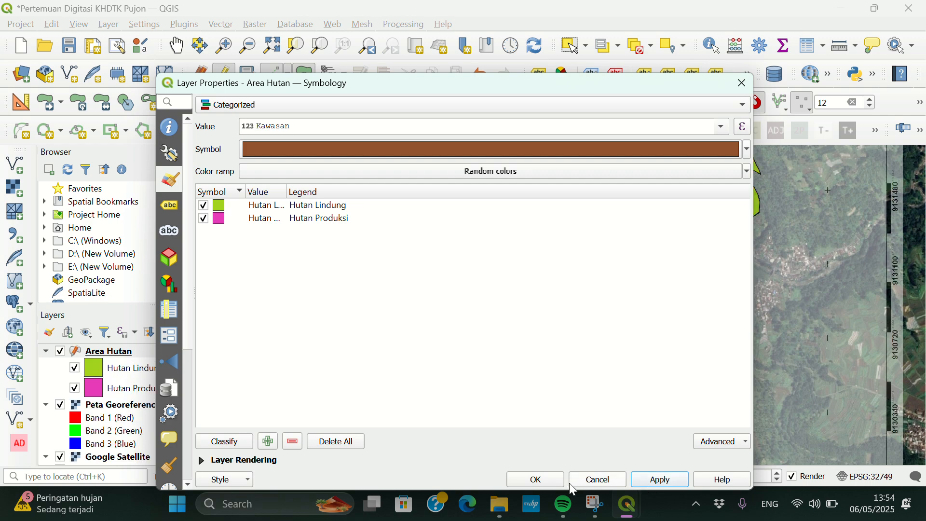
pyautogui.click(555, 482)
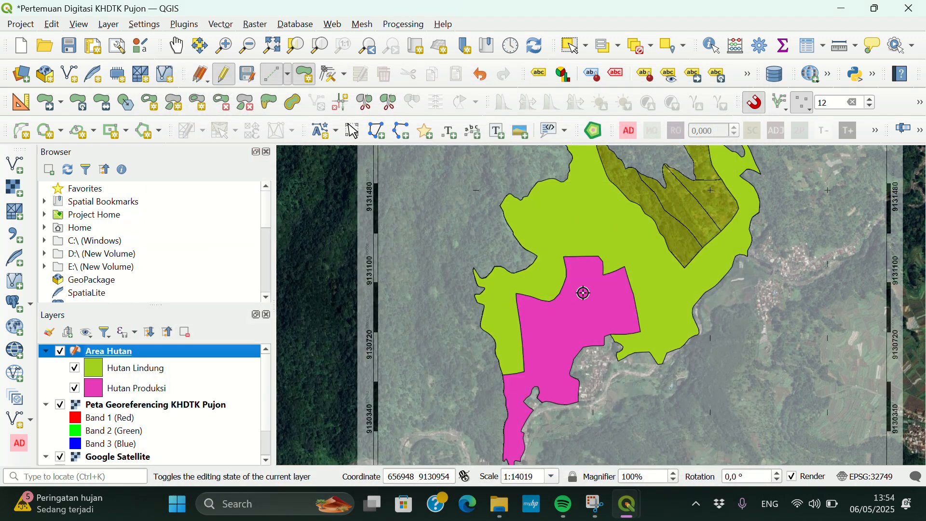
pyautogui.scroll(-3, 584, 292)
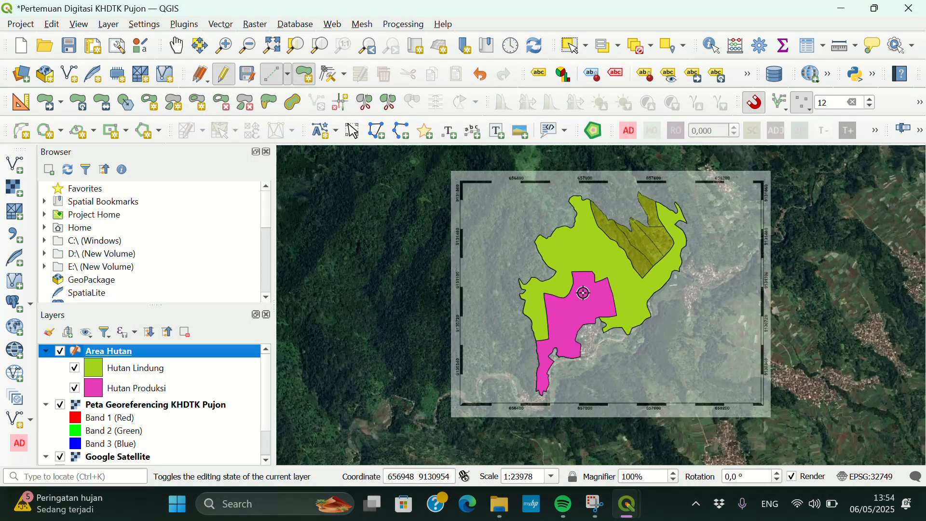
pyautogui.scroll(5, 584, 292)
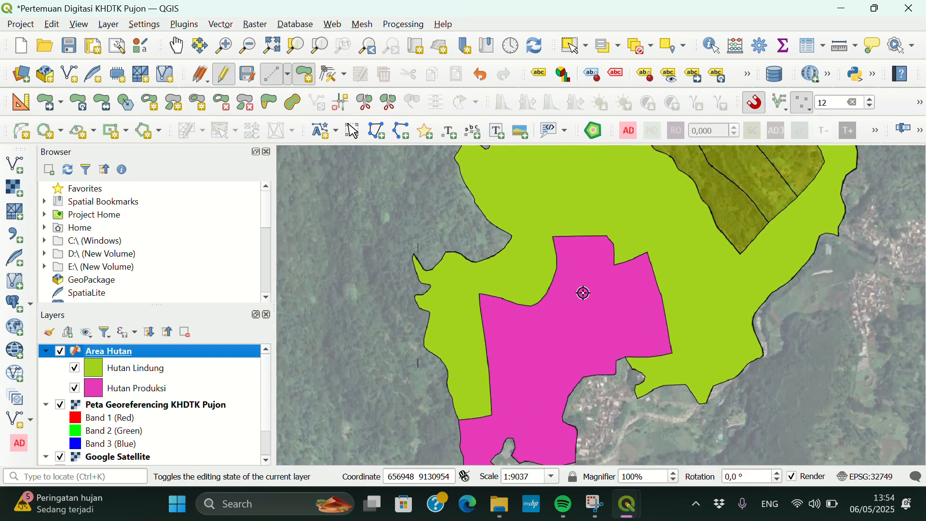
# Examine the categorized Hutan Lindung and Hutan Produksi polygons and the still undigitised yellow blocks in the northeast of the forest area
pyautogui.scroll(-1, 584, 293)
pyautogui.scroll(-1, 583, 292)
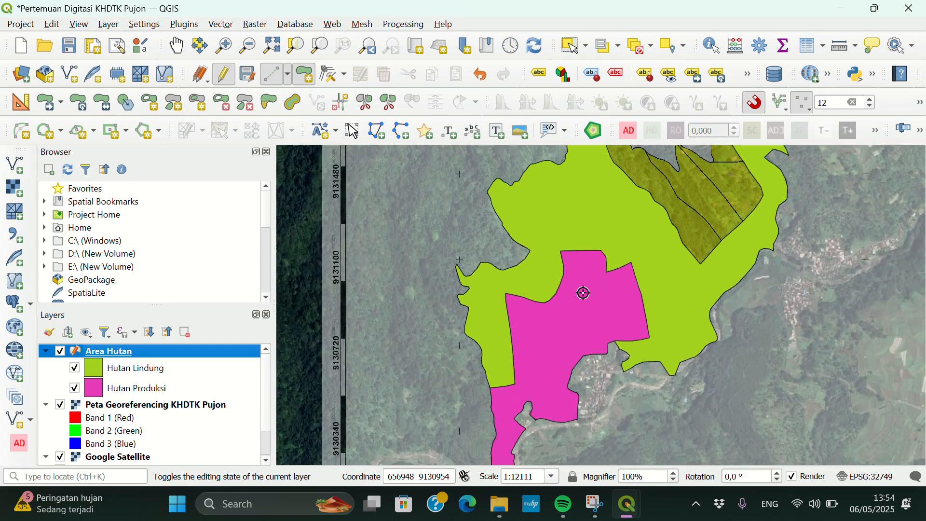
pyautogui.scroll(-1, 583, 293)
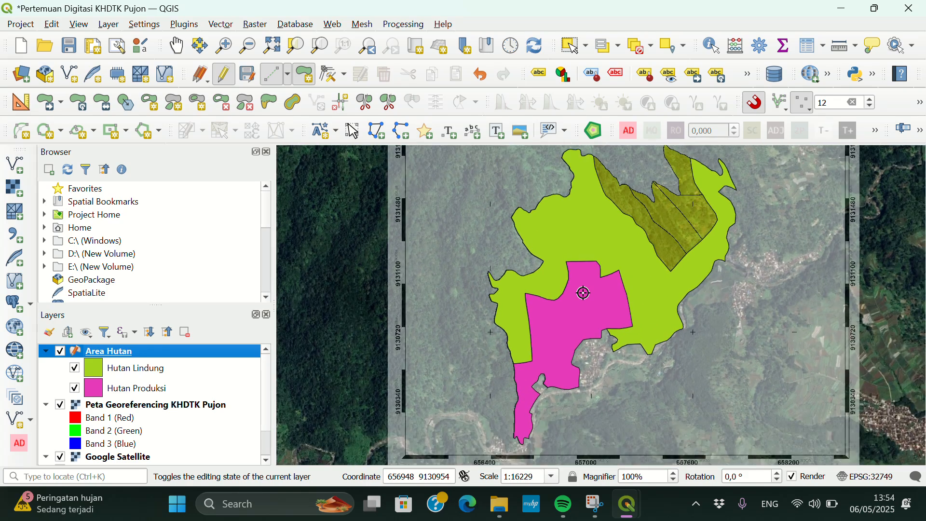
pyautogui.scroll(1, 584, 292)
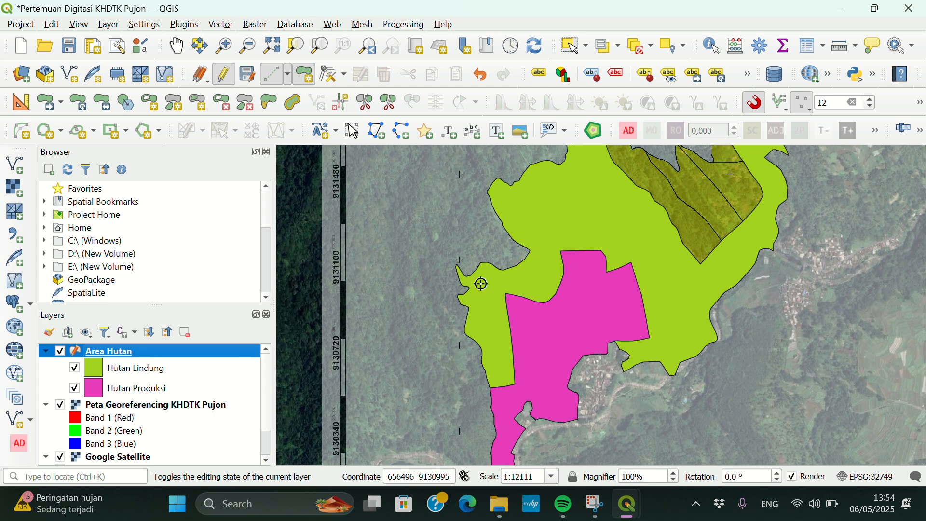
pyautogui.scroll(1, 460, 355)
pyautogui.scroll(-2, 453, 420)
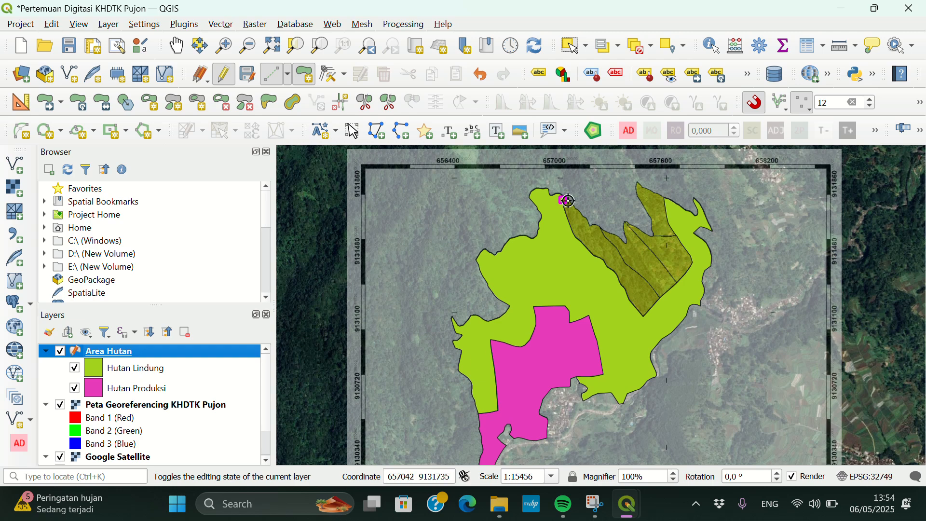
pyautogui.scroll(3, 568, 200)
pyautogui.scroll(4, 568, 200)
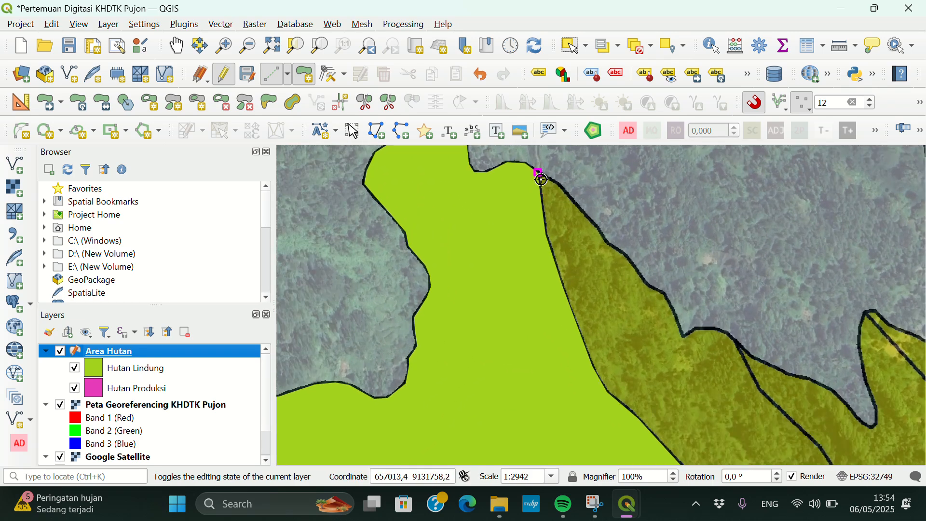
pyautogui.scroll(-2, 394, 348)
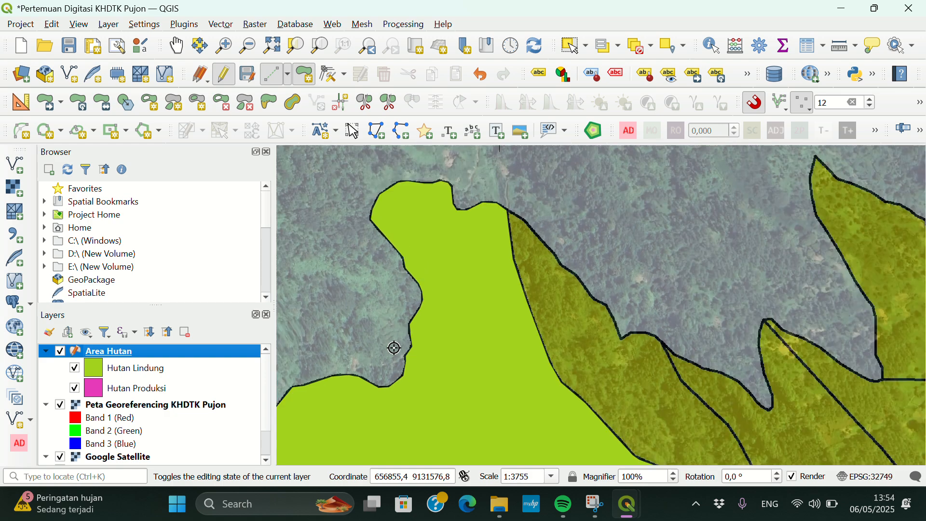
pyautogui.scroll(-5, 569, 295)
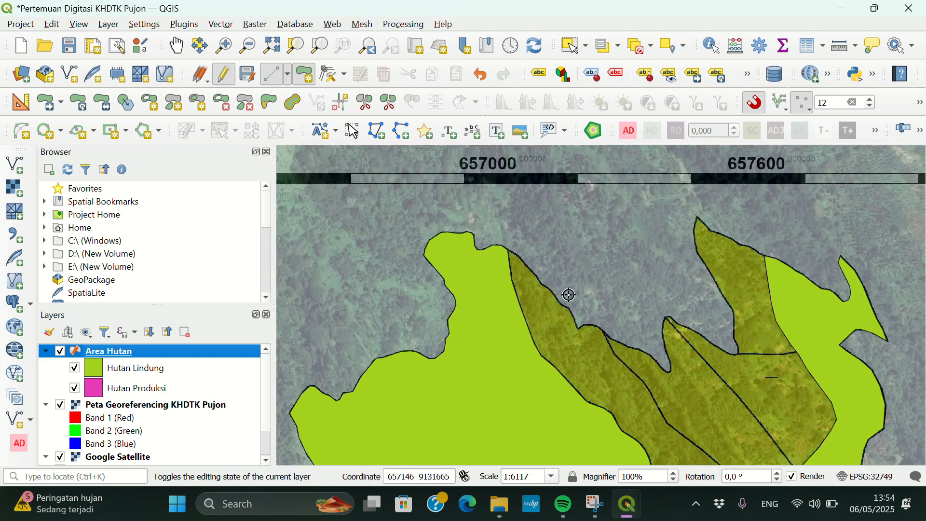
pyautogui.scroll(-2, 569, 295)
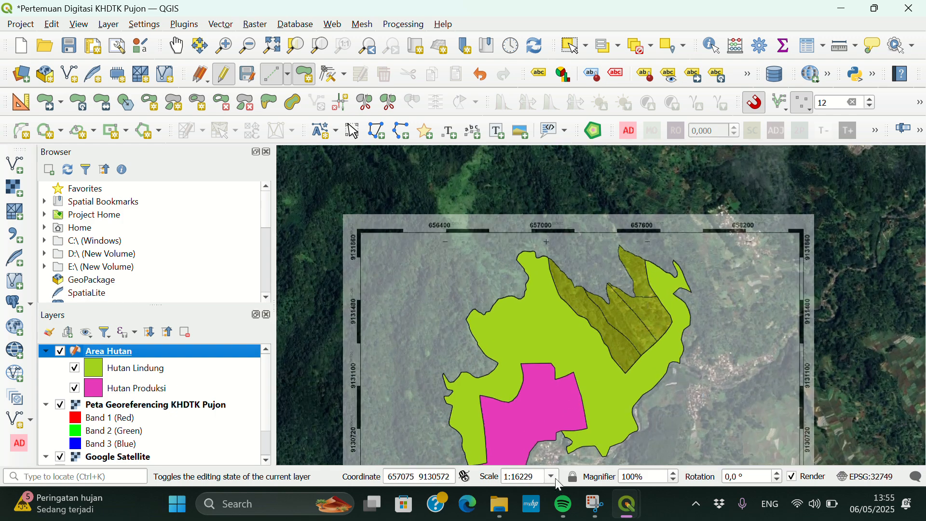
# Move the Hutan Lindung vertex beside the village, at its border with Hutan Produksi, slightly east with the Vertex tool and save the layer edits
pyautogui.scroll(3, 554, 458)
pyautogui.scroll(5, 555, 458)
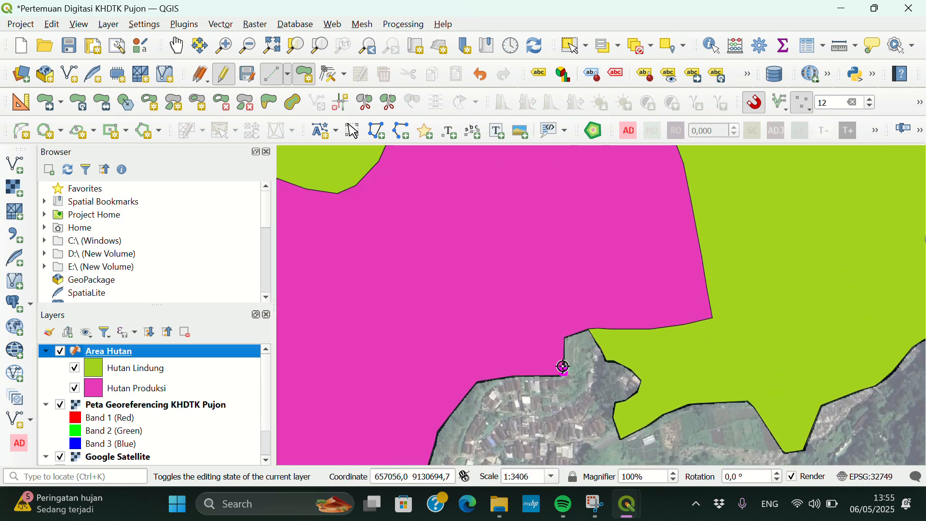
pyautogui.click(331, 85)
pyautogui.scroll(1, 497, 314)
pyautogui.scroll(3, 714, 375)
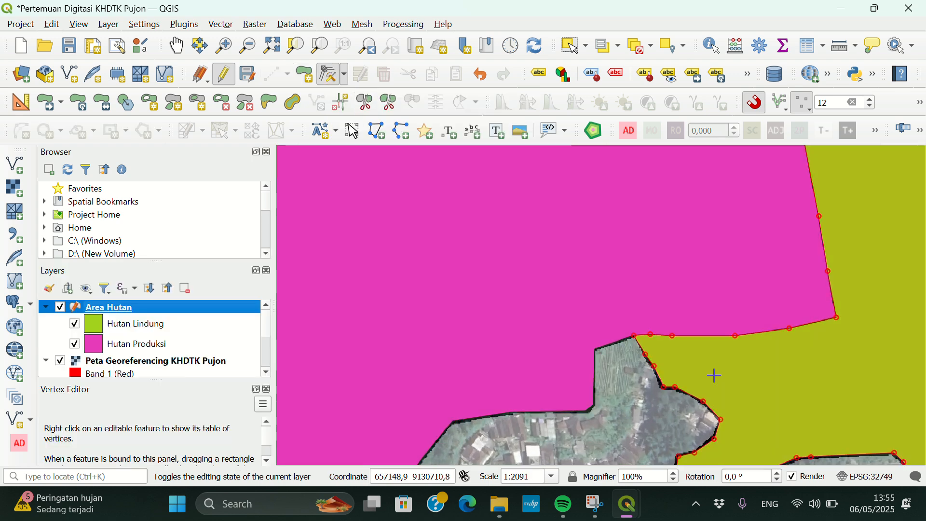
pyautogui.scroll(1, 714, 376)
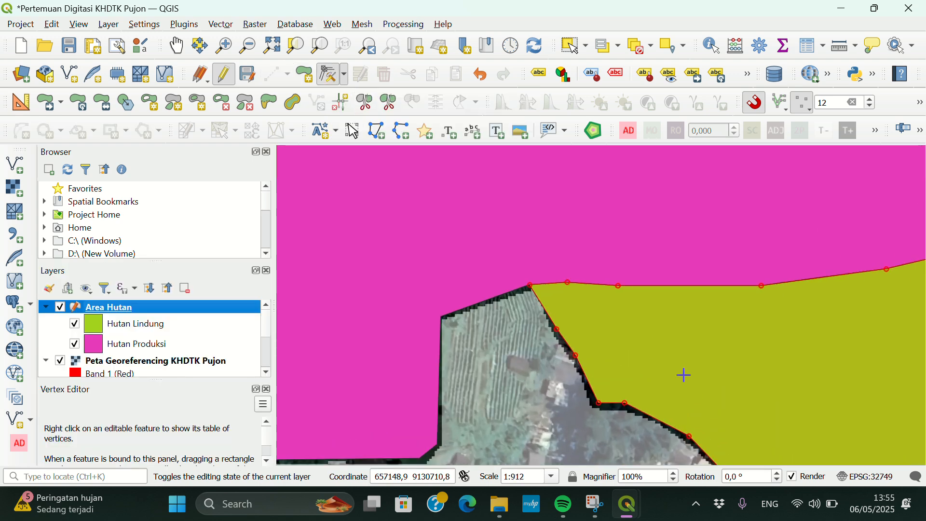
pyautogui.click(530, 285)
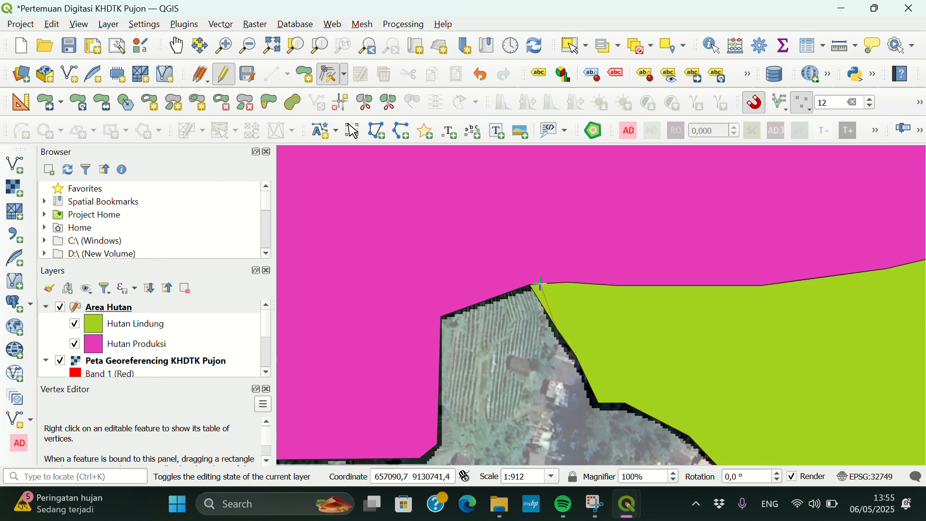
pyautogui.click(541, 284)
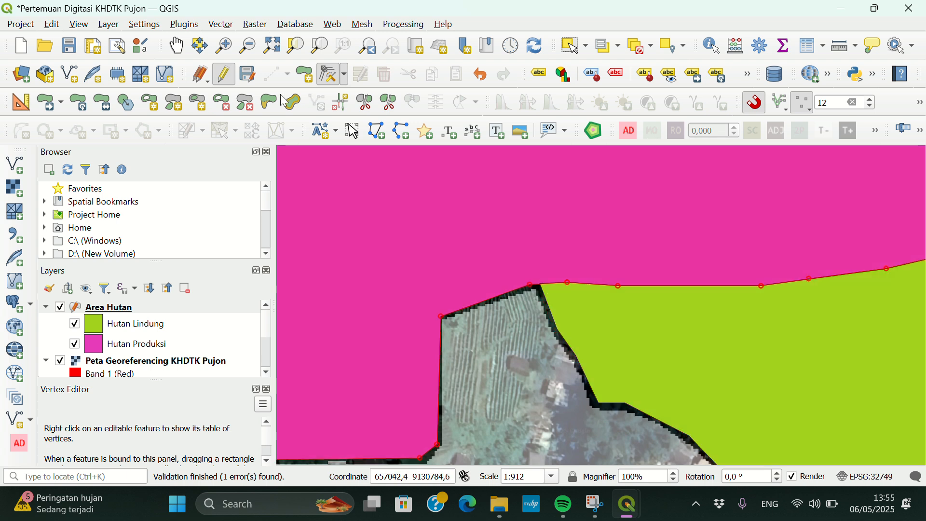
pyautogui.click(256, 78)
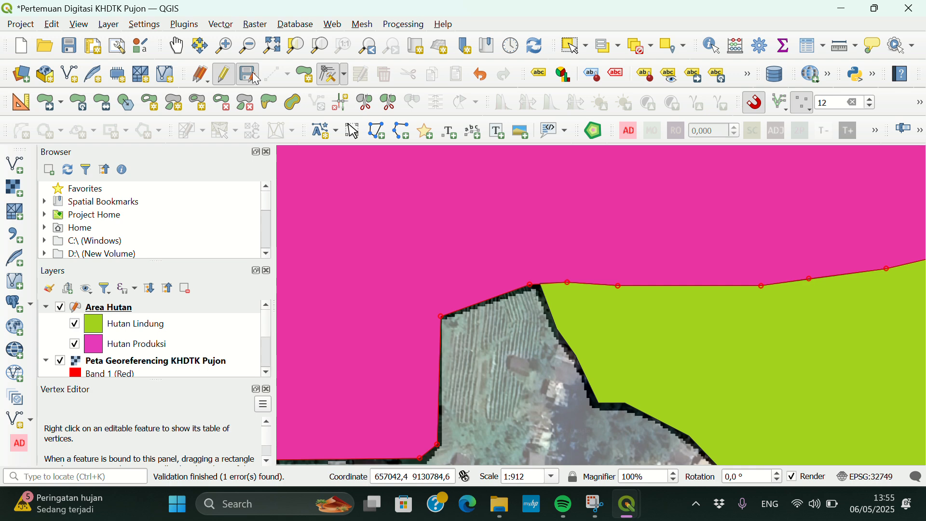
# Start a new Area Hutan polygon at the northwest corner of the undigitised yellow blocks and trace along their northern boundary
pyautogui.scroll(-2, 444, 265)
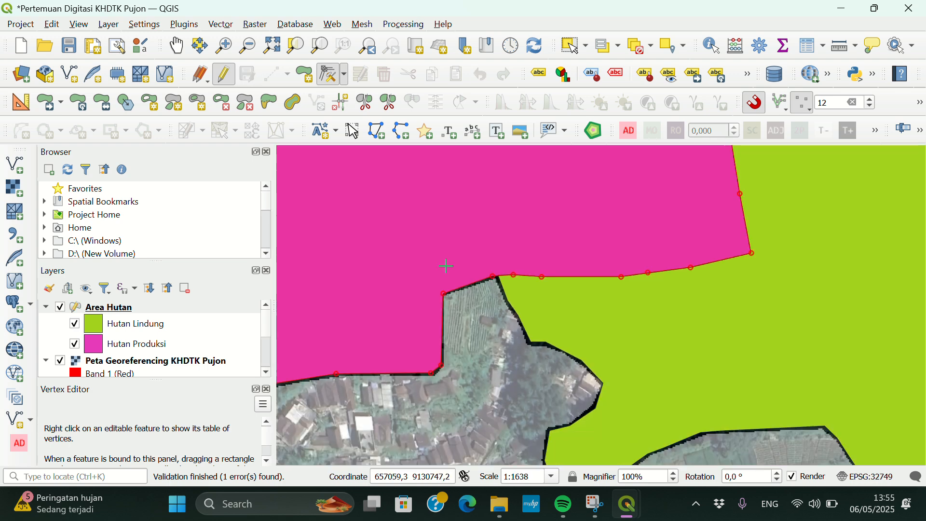
pyautogui.scroll(-2, 446, 266)
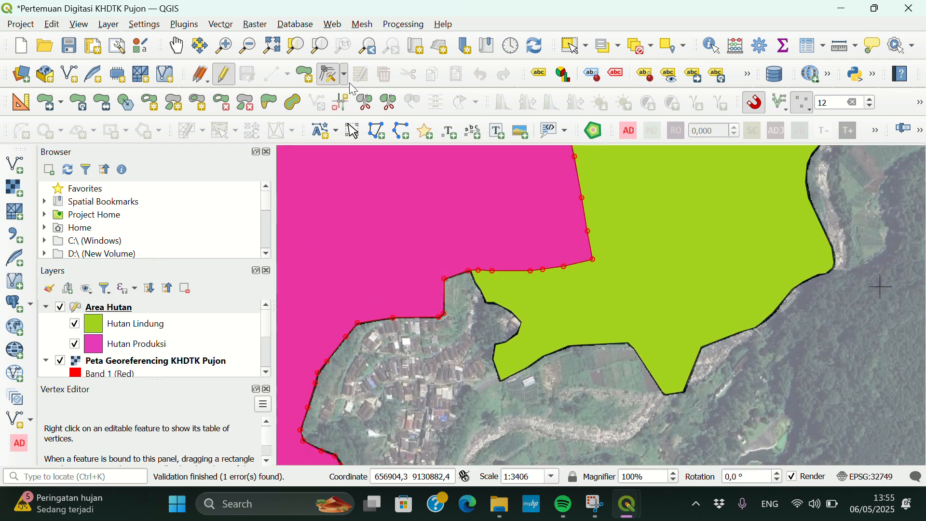
pyautogui.click(307, 75)
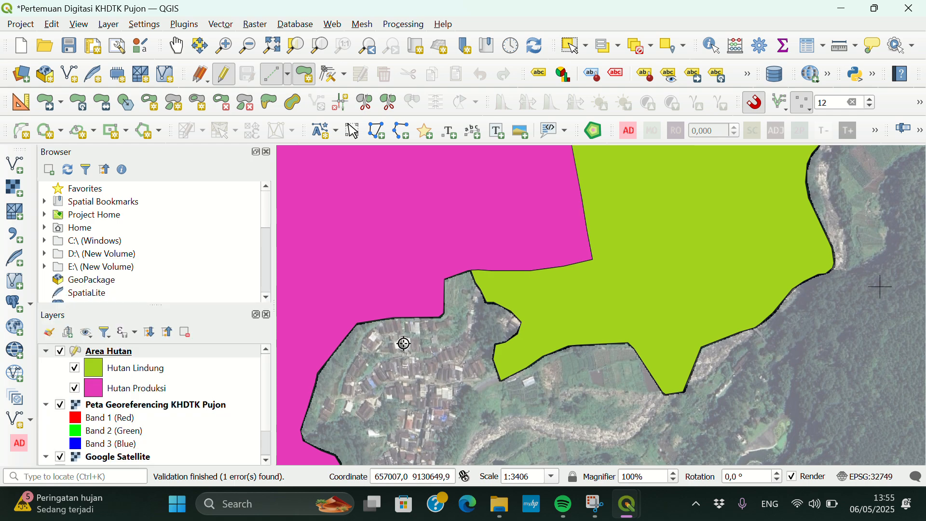
pyautogui.scroll(-2, 793, 293)
pyautogui.scroll(-4, 618, 430)
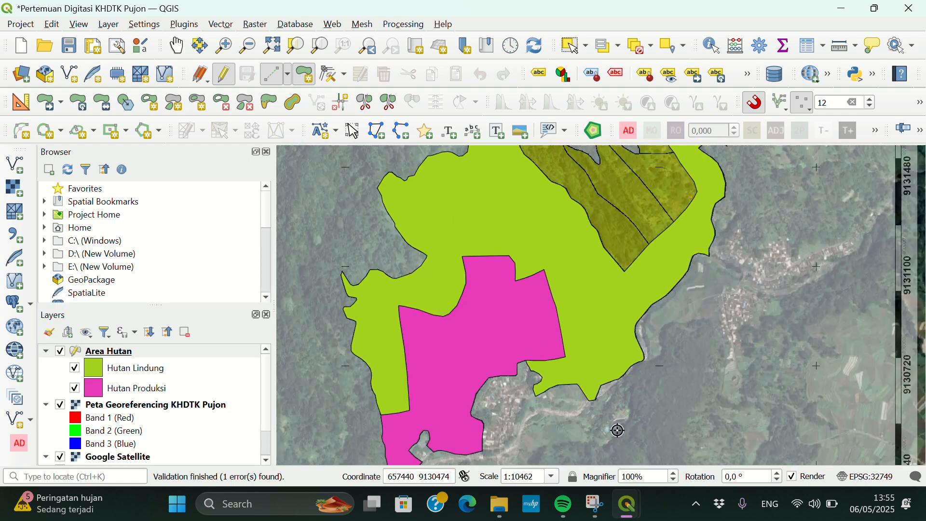
pyautogui.scroll(2, 648, 280)
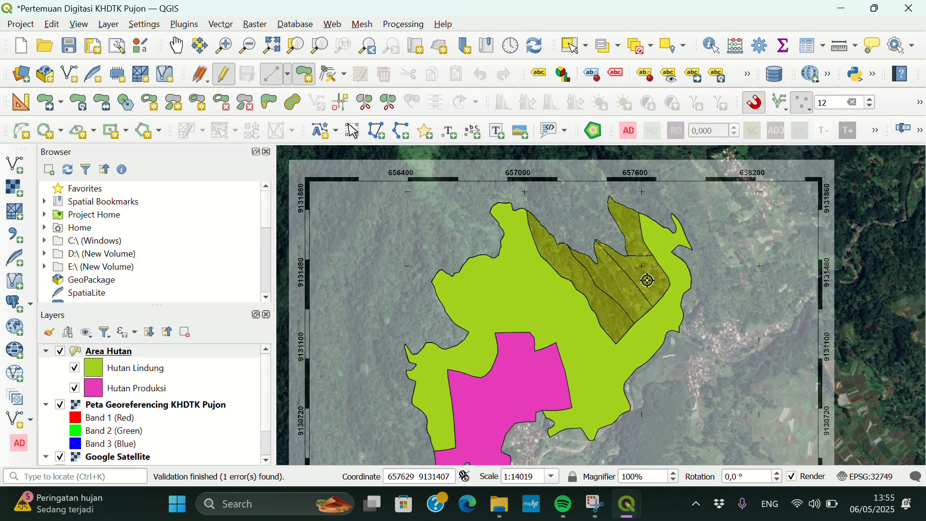
pyautogui.scroll(2, 648, 280)
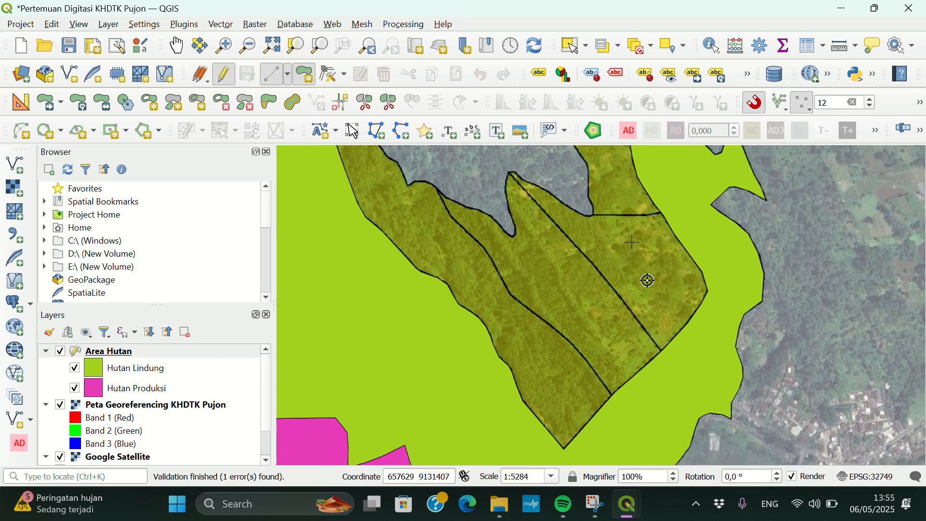
pyautogui.scroll(-3, 472, 276)
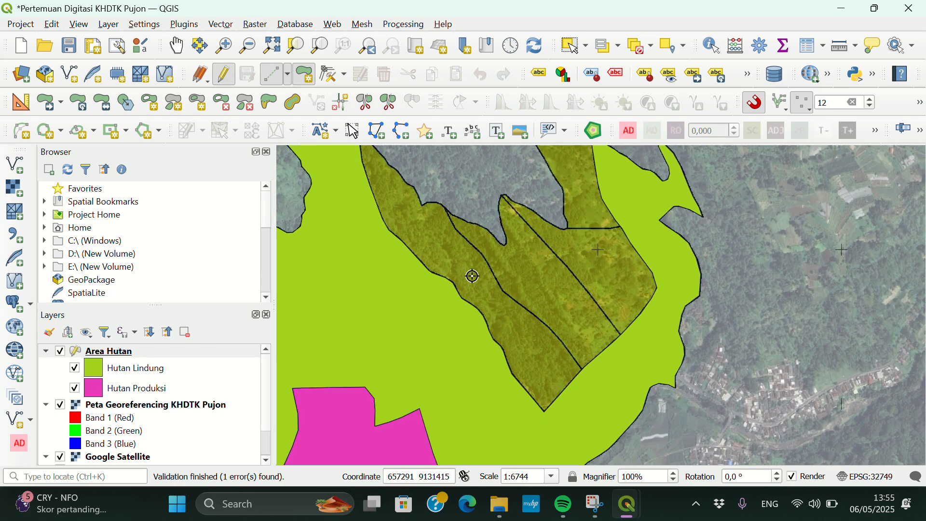
pyautogui.scroll(3, 434, 191)
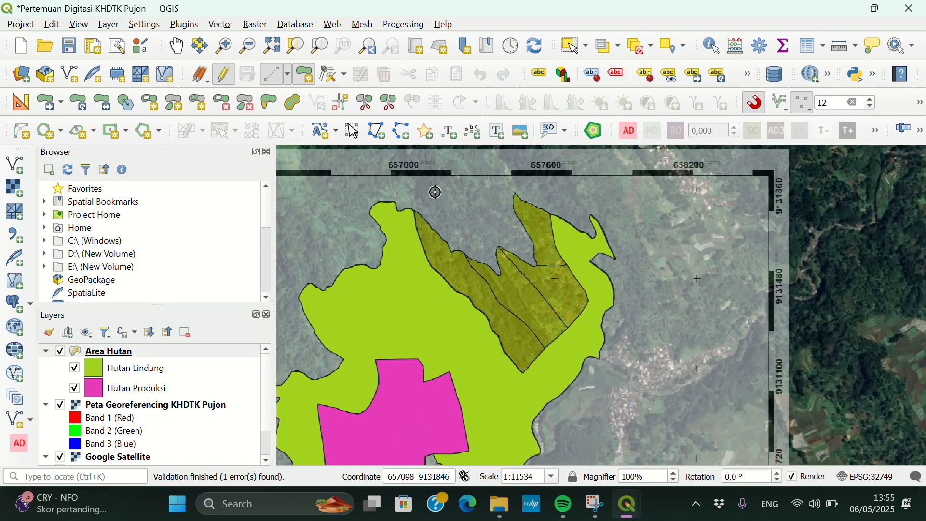
pyautogui.scroll(2, 434, 192)
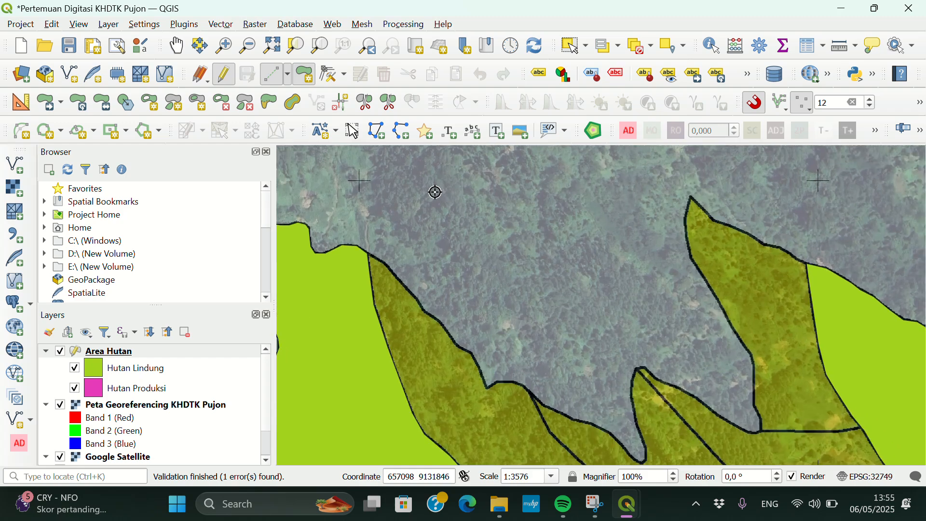
pyautogui.click(370, 254)
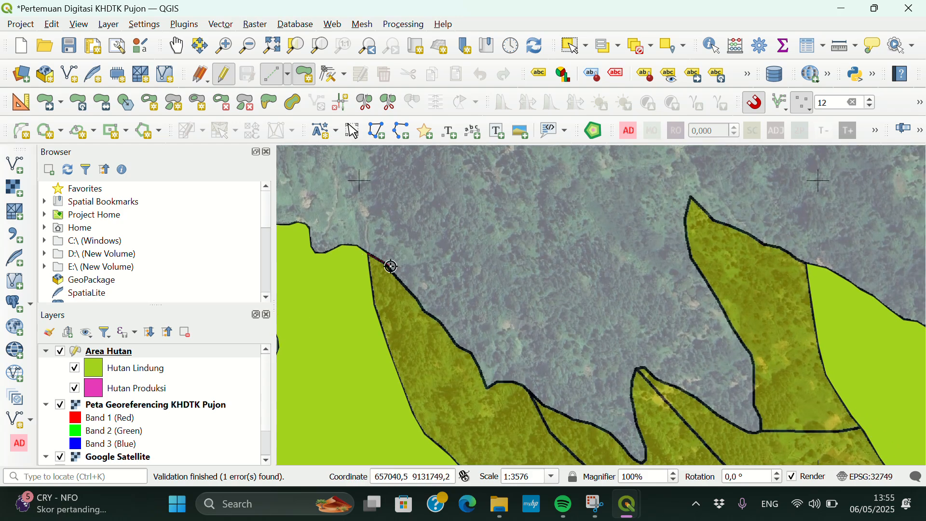
pyautogui.scroll(4, 391, 266)
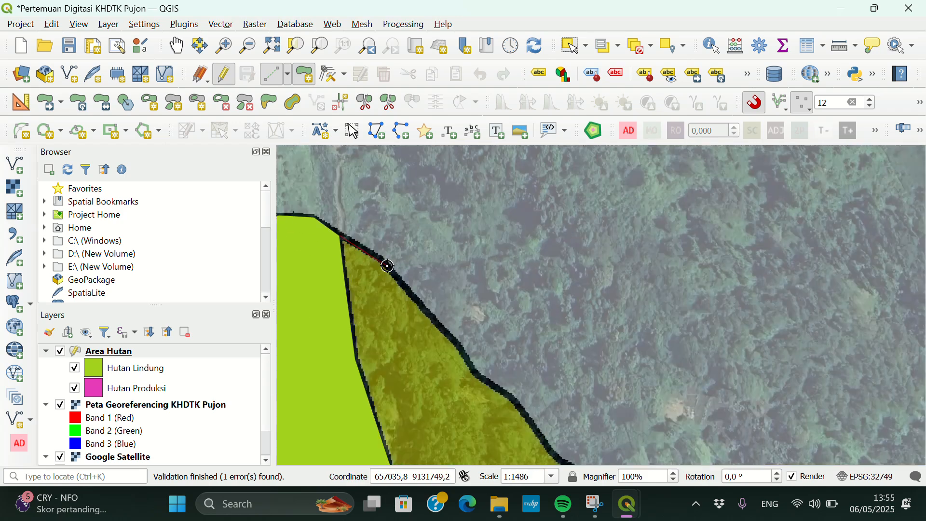
pyautogui.click(386, 260)
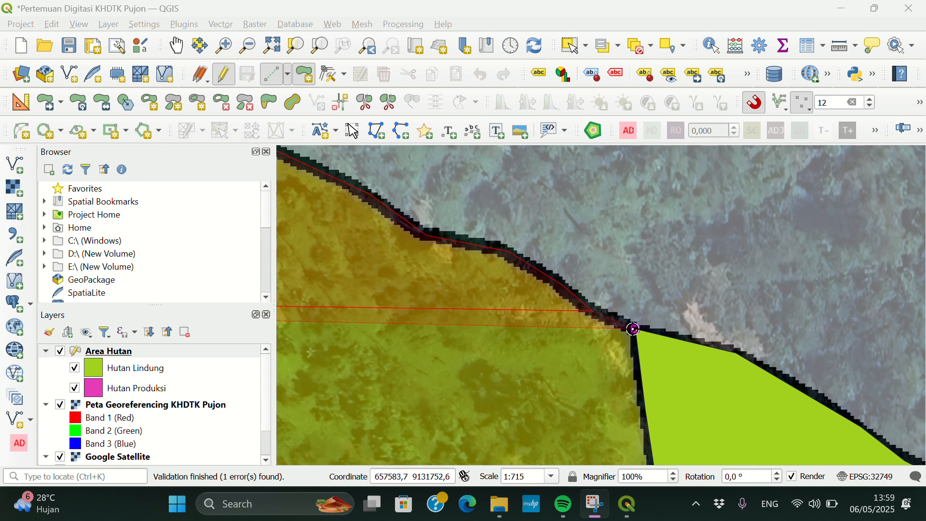
# Continue the new Area Hutan polygon from its northeast corner south along the border with the eastern Hutan Lindung strip, snapping to existing vertices
pyautogui.click(634, 329)
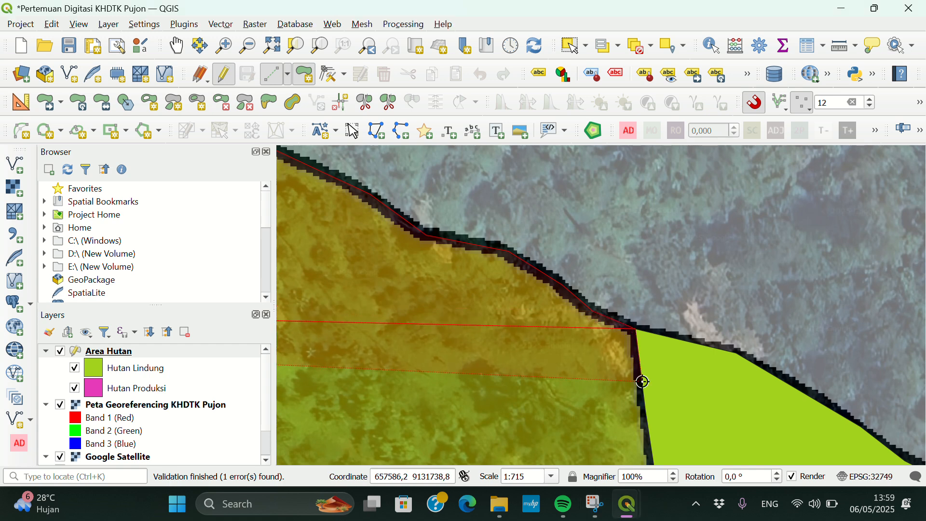
pyautogui.scroll(-1, 569, 249)
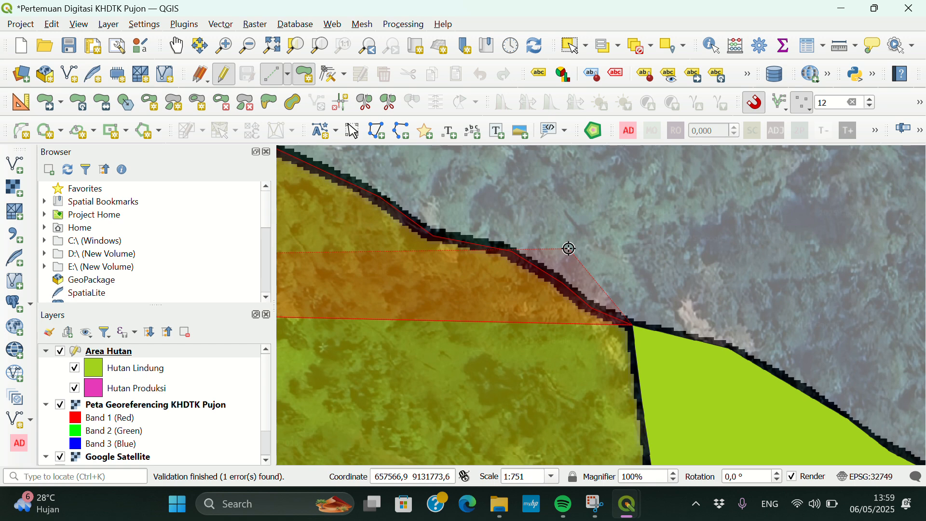
pyautogui.scroll(-5, 527, 197)
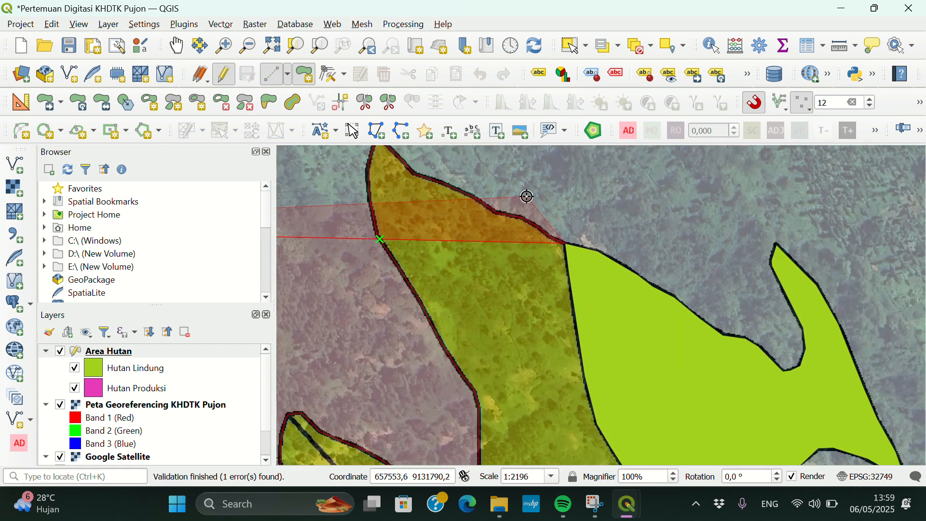
pyautogui.scroll(2, 579, 262)
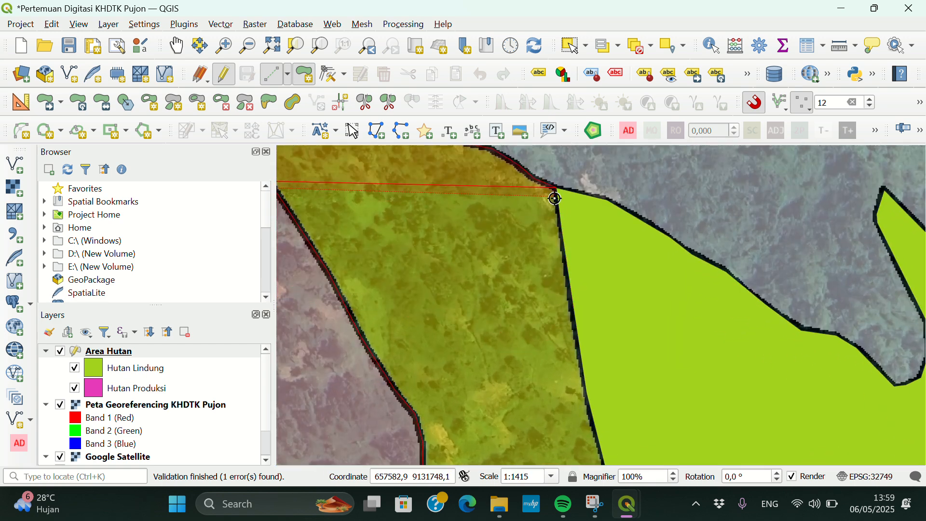
pyautogui.click(561, 230)
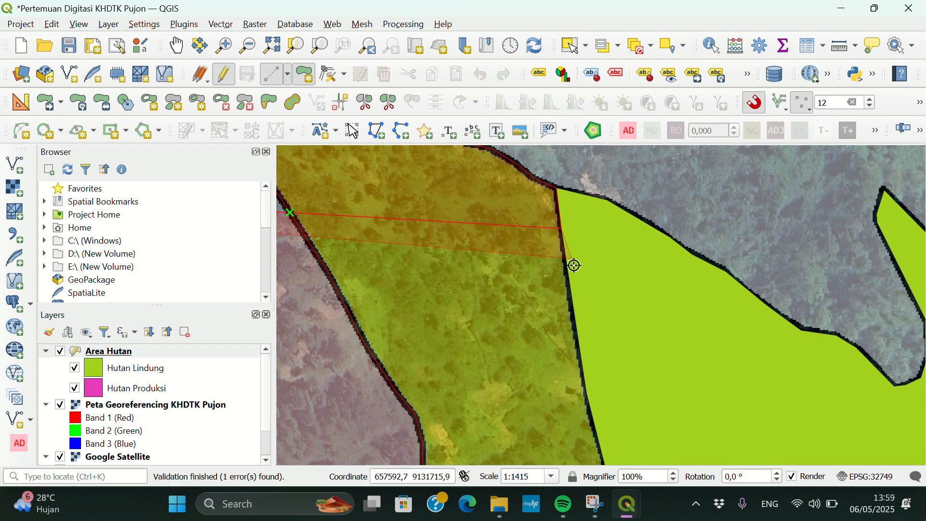
pyautogui.scroll(1, 575, 312)
pyautogui.scroll(3, 575, 313)
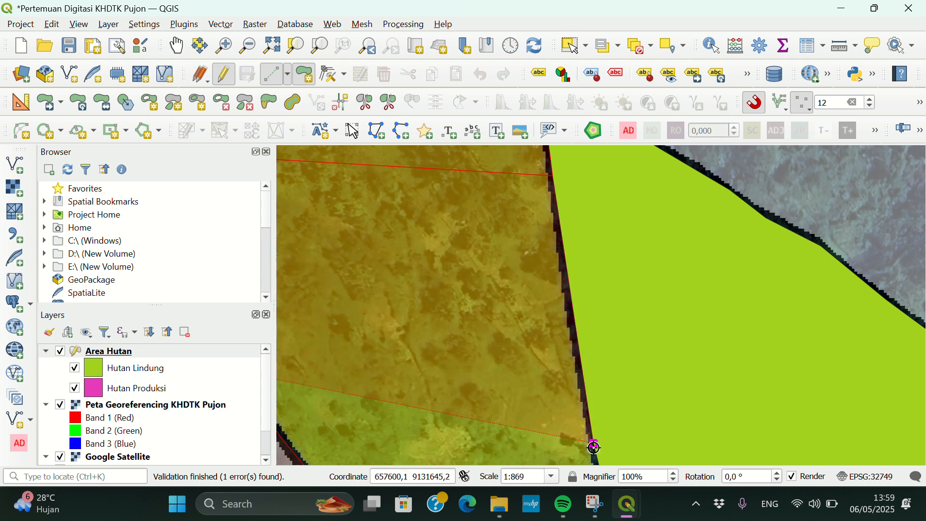
pyautogui.click(589, 423)
pyautogui.scroll(-1, 550, 323)
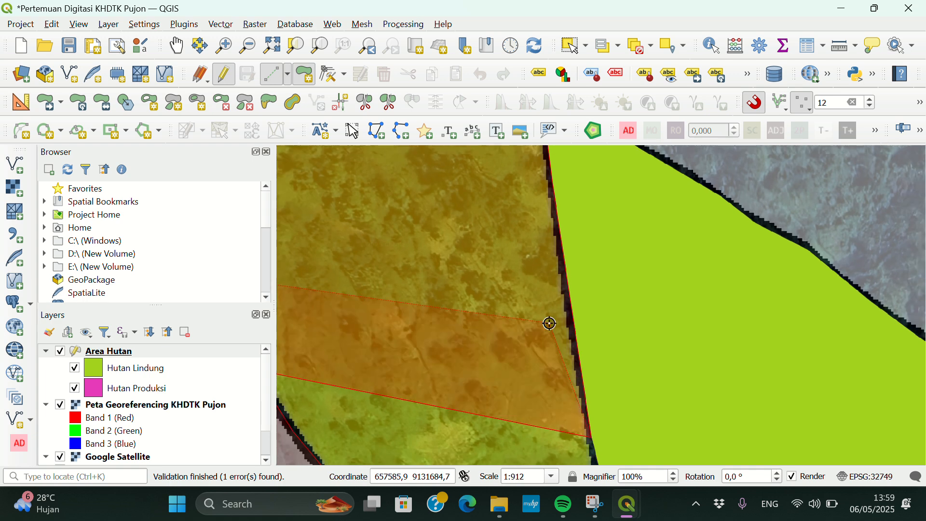
# Extend the polygon southeast along the Hutan Lindung border to the block's dividing line, removing the misplaced vertex on the way
pyautogui.scroll(-5, 563, 150)
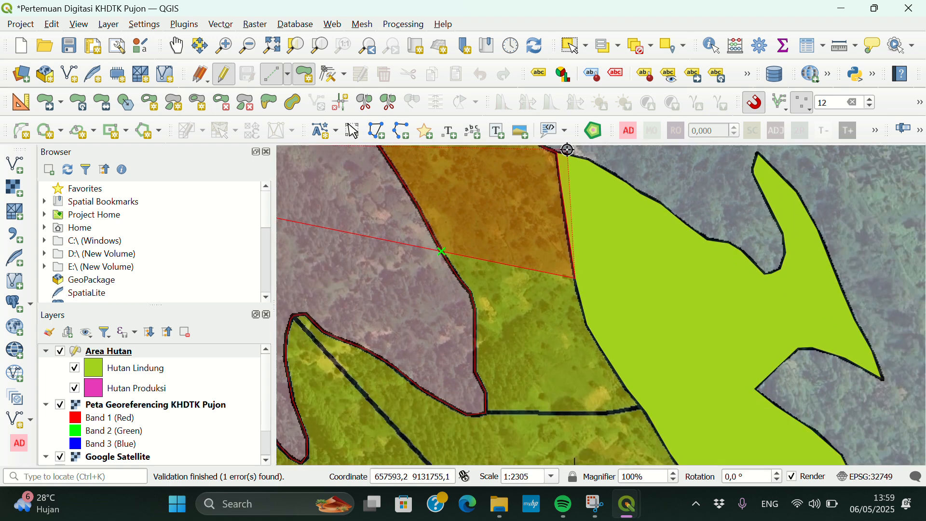
pyautogui.scroll(3, 602, 333)
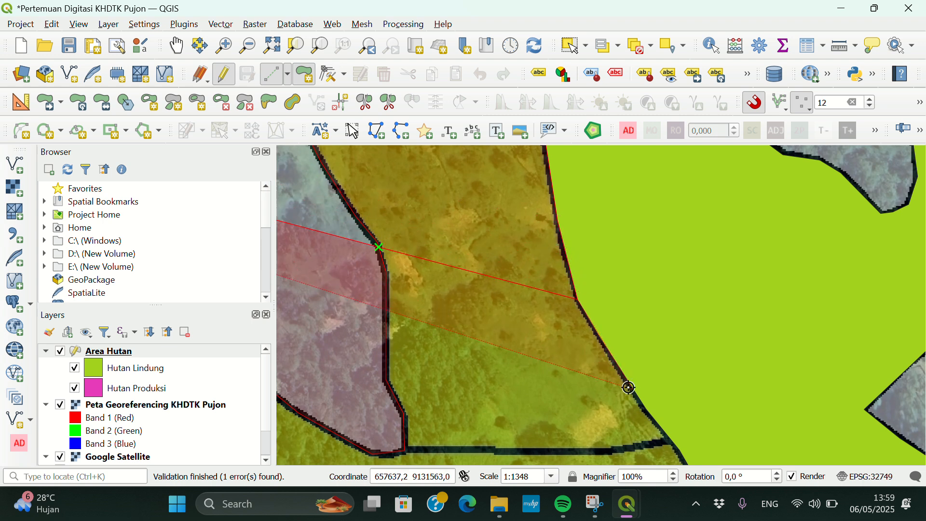
pyautogui.click(602, 336)
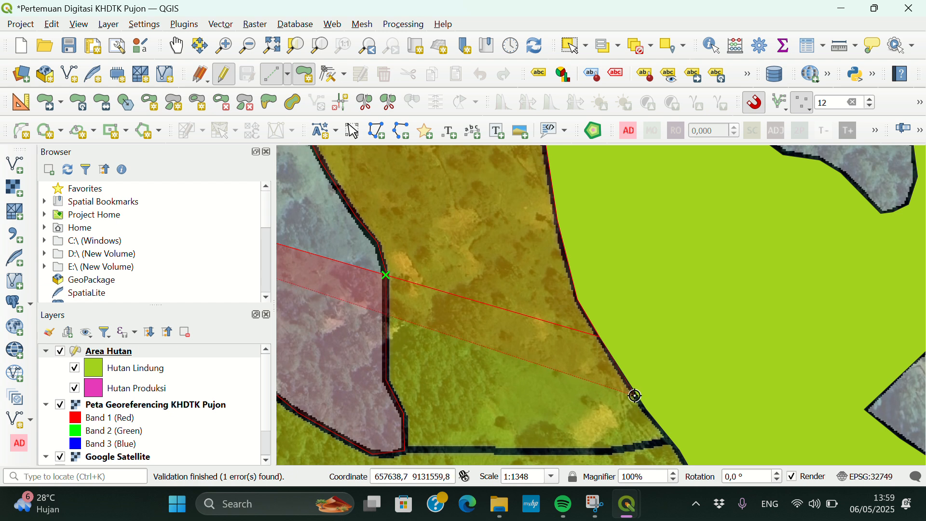
pyautogui.press('BackSpace')
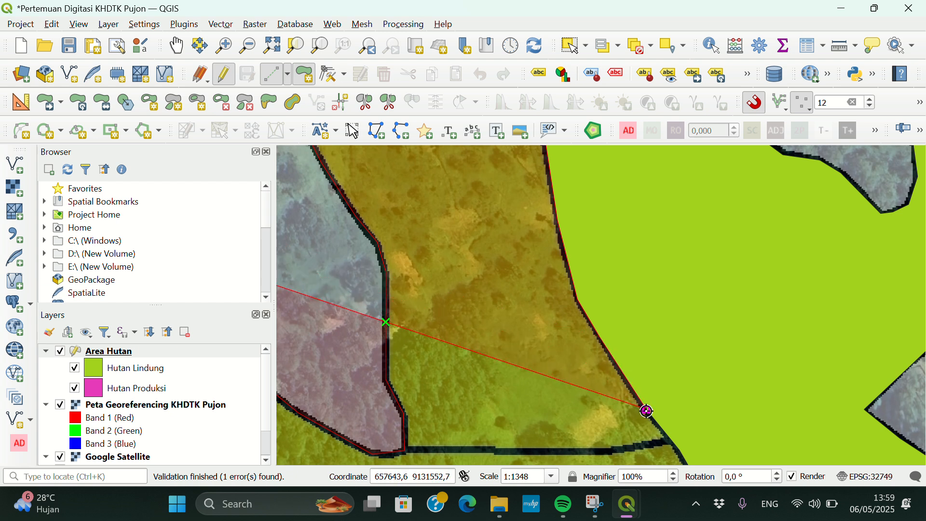
pyautogui.click(647, 410)
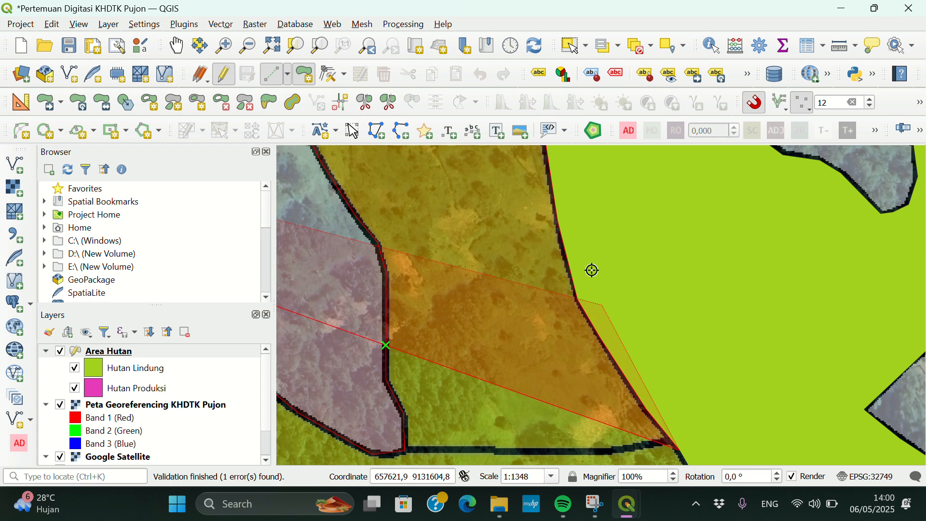
pyautogui.scroll(-3, 582, 239)
pyautogui.scroll(-3, 582, 239)
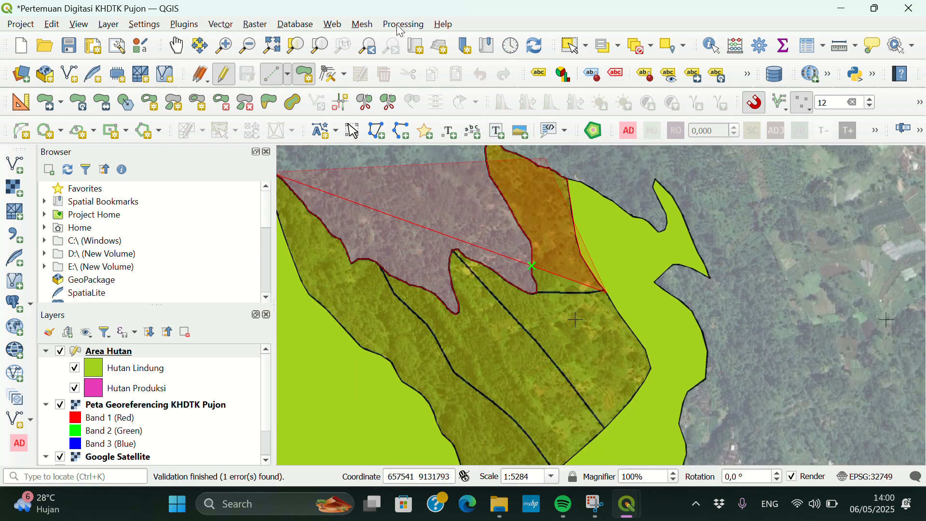
# Trace the rest of the Hutan Lindung border around the southern tip and back up to the northwest corner, and finish the polygon
pyautogui.scroll(2, 506, 248)
pyautogui.scroll(-4, 535, 201)
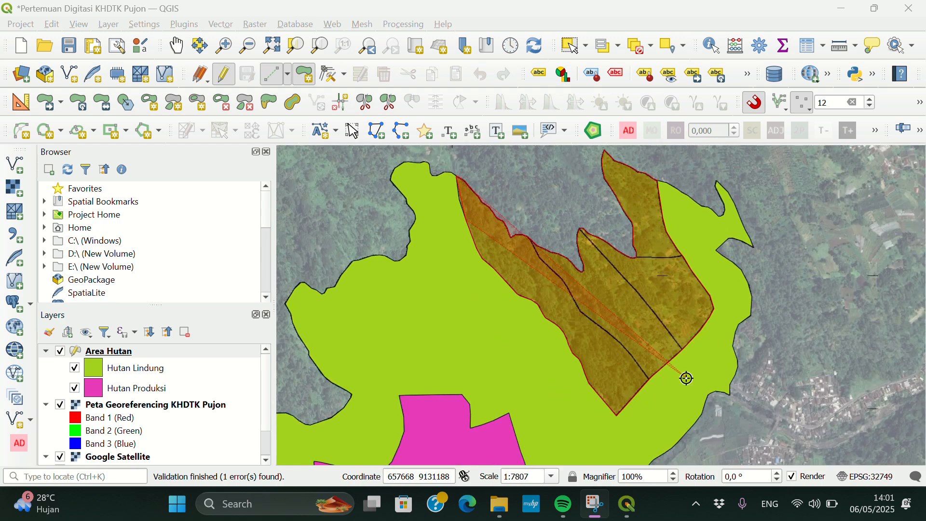
pyautogui.scroll(1, 463, 192)
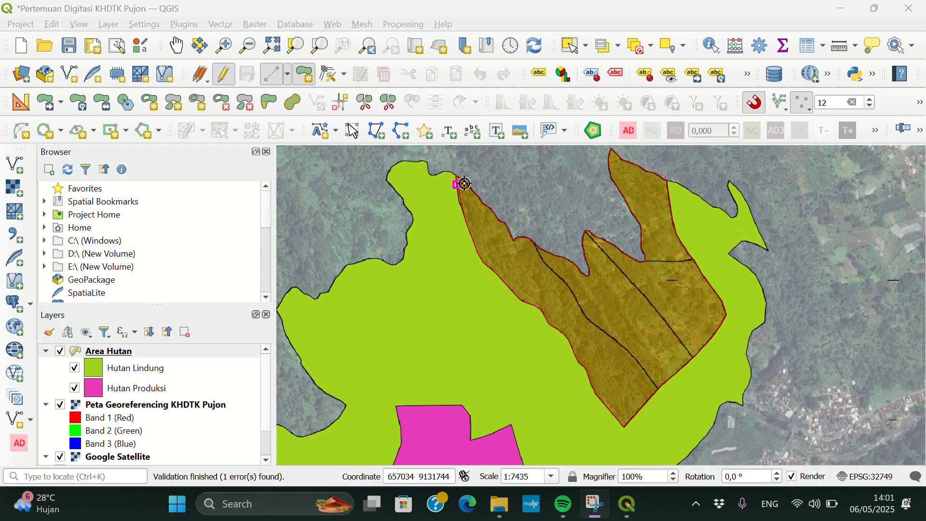
pyautogui.scroll(7, 464, 183)
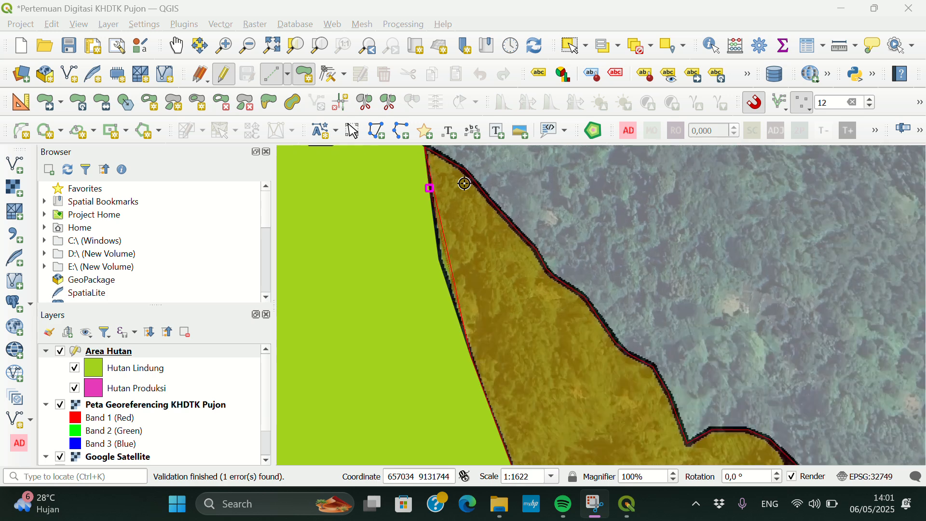
pyautogui.click(439, 258)
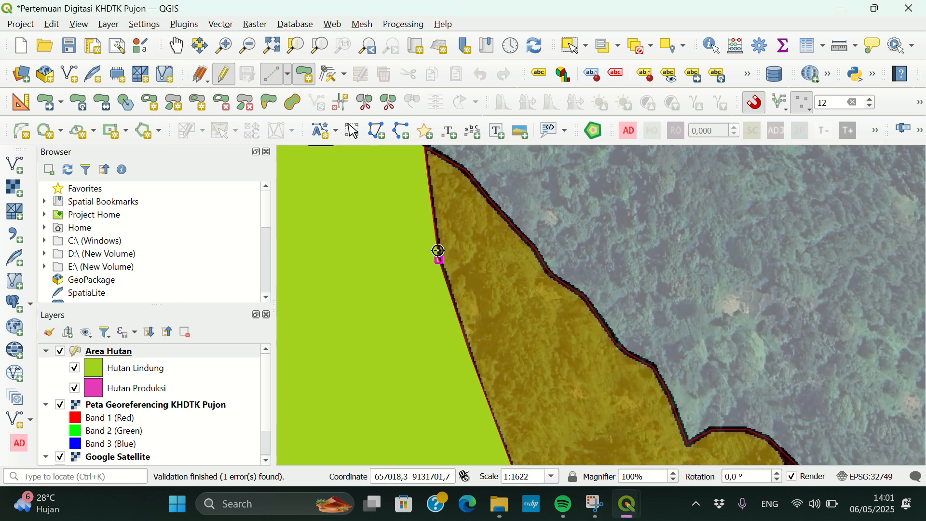
pyautogui.click(430, 195)
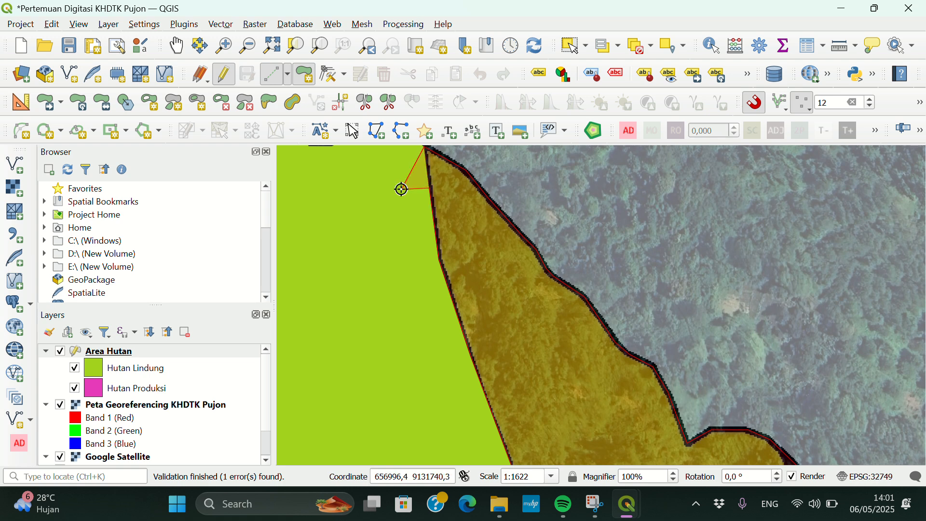
pyautogui.rightClick(402, 189)
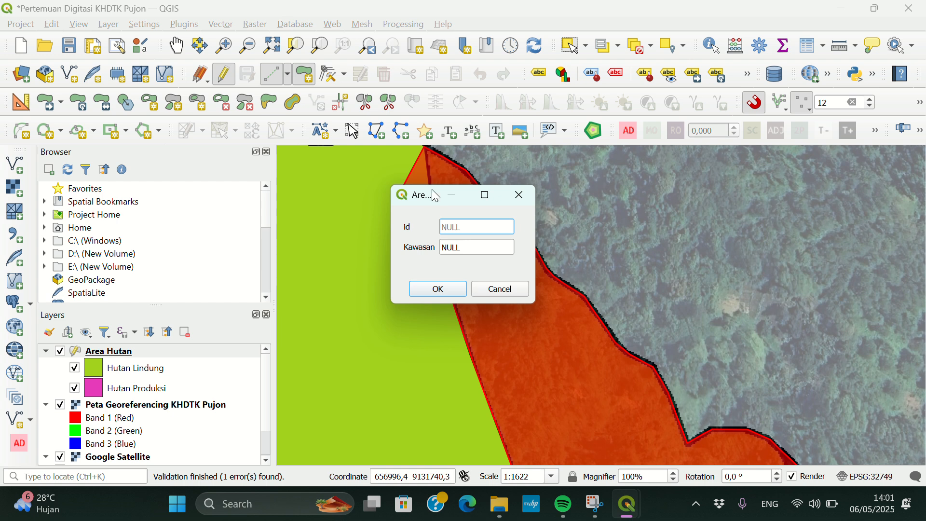
# Set the new polygon's Kawasan attribute to Hutan Produksi and save the feature's attributes
pyautogui.click(462, 247)
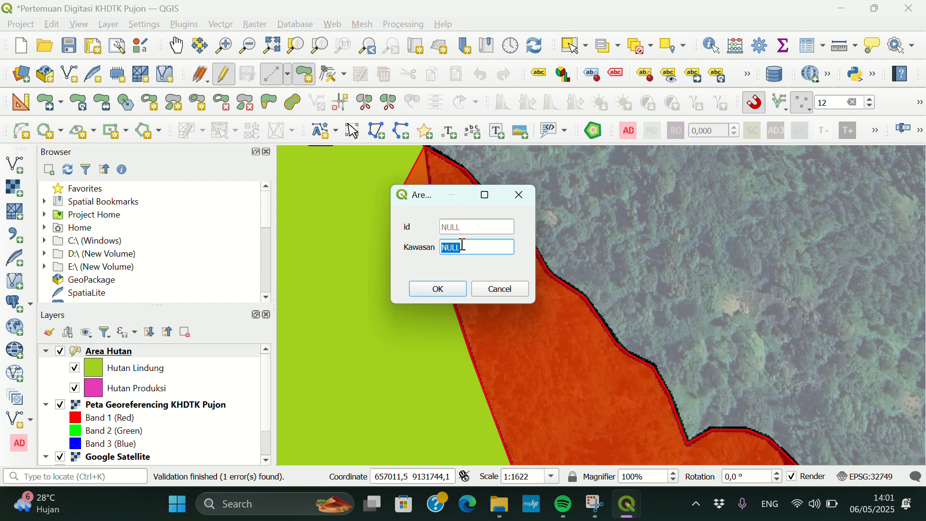
pyautogui.press('BackSpace')
pyautogui.write('Hutan Produksi')
pyautogui.click(438, 289)
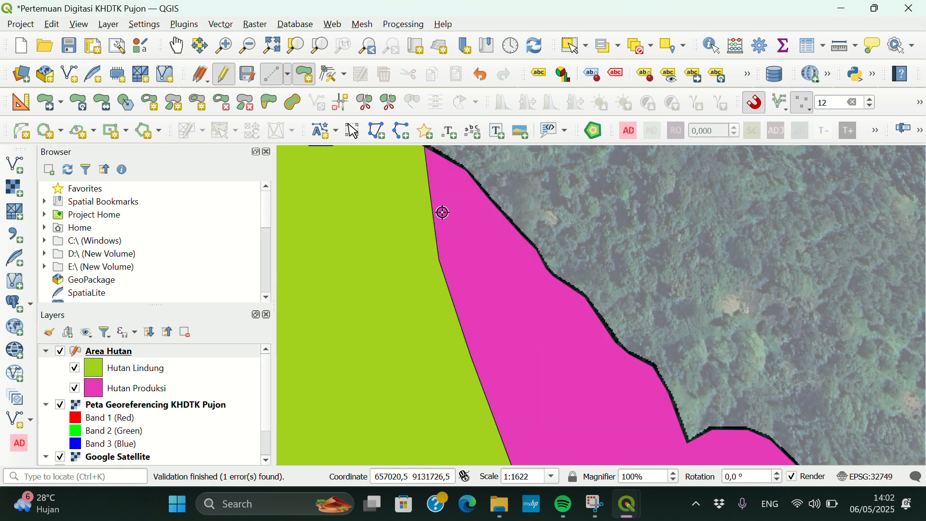
# Delete all categories in the Area Hutan layer's symbology and reclassify it by Kawasan with random colors
pyautogui.scroll(-5, 354, 193)
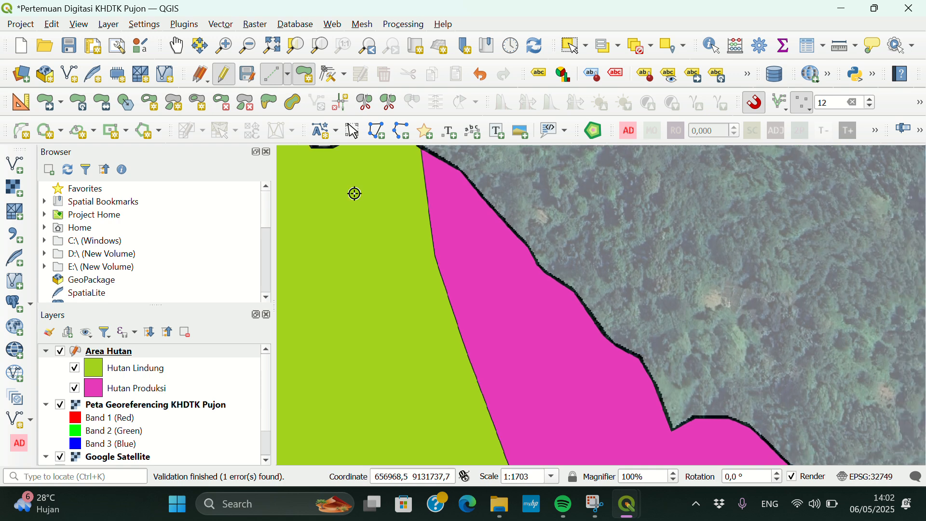
pyautogui.scroll(-2, 355, 193)
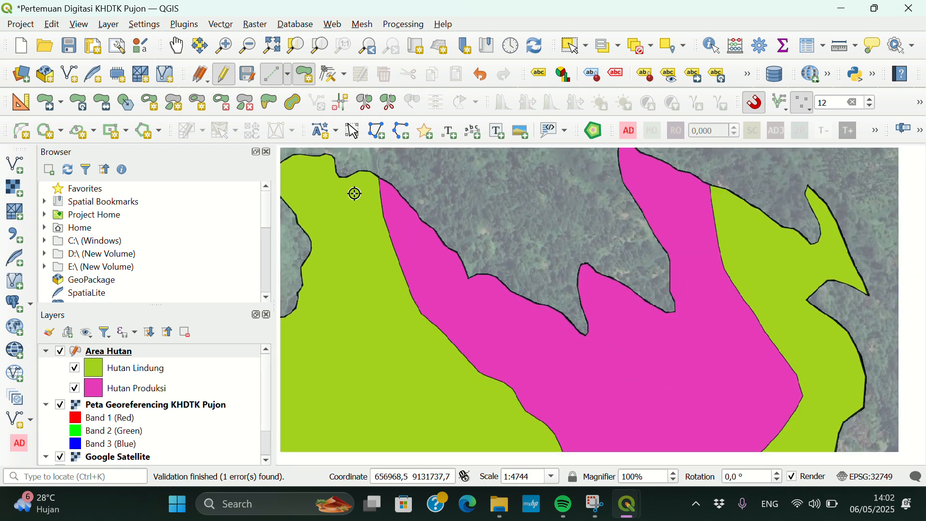
pyautogui.scroll(-1, 323, 203)
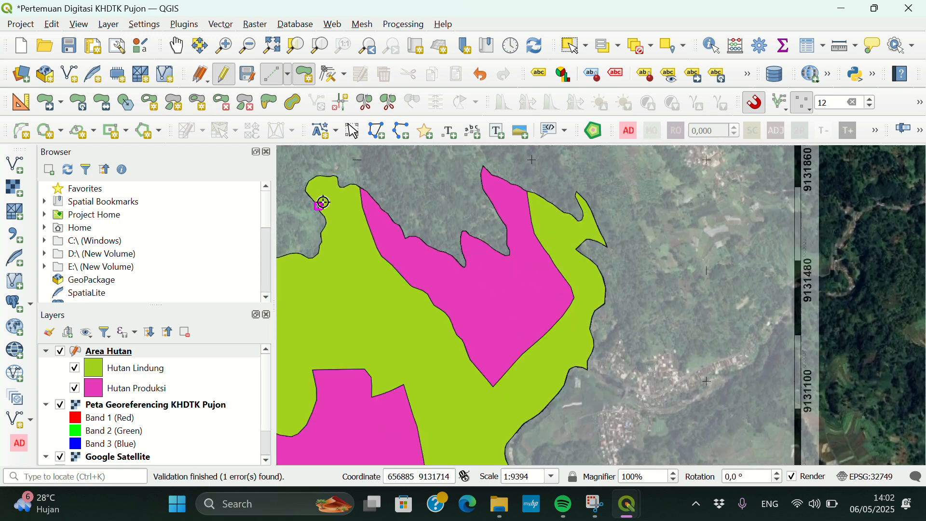
pyautogui.scroll(-2, 631, 178)
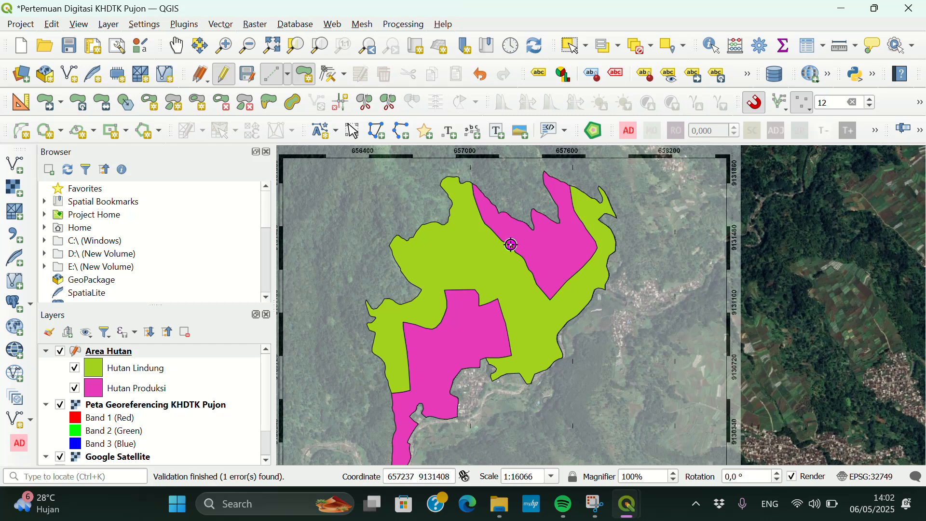
pyautogui.scroll(-1, 510, 243)
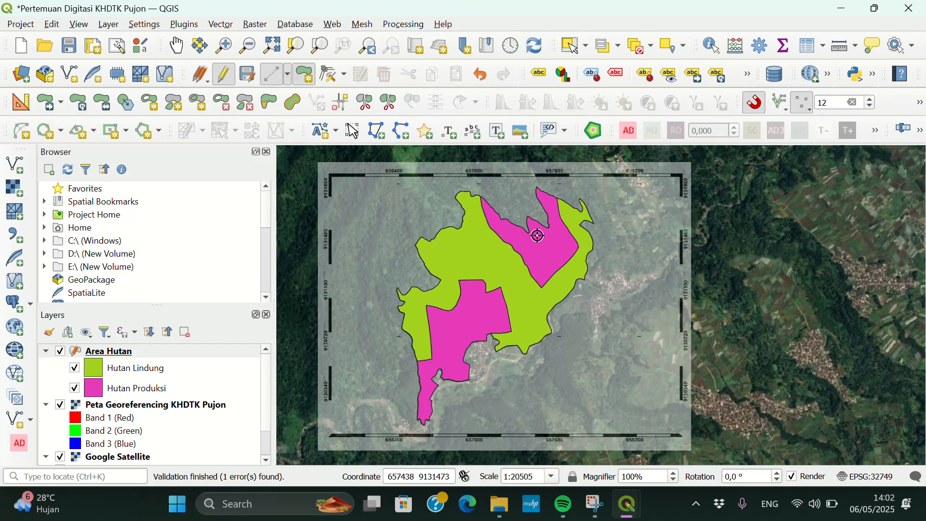
pyautogui.click(117, 352)
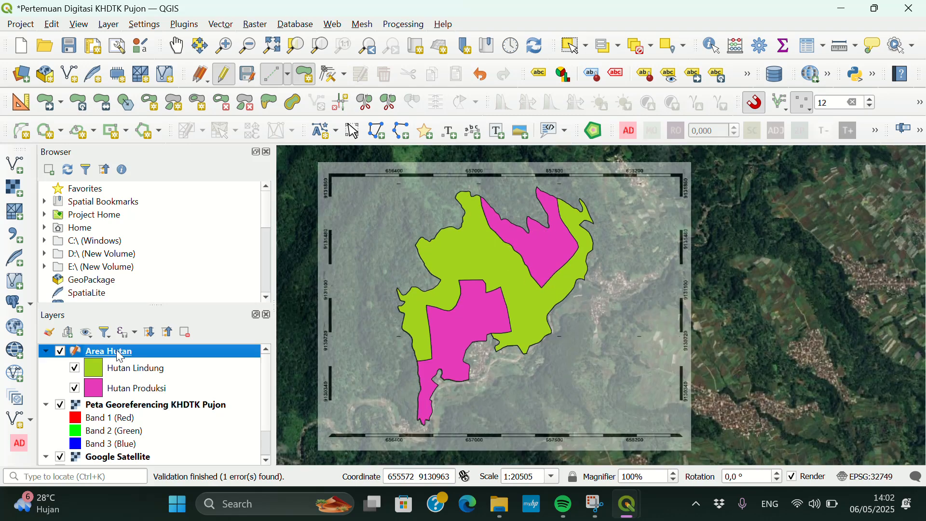
pyautogui.rightClick(117, 349)
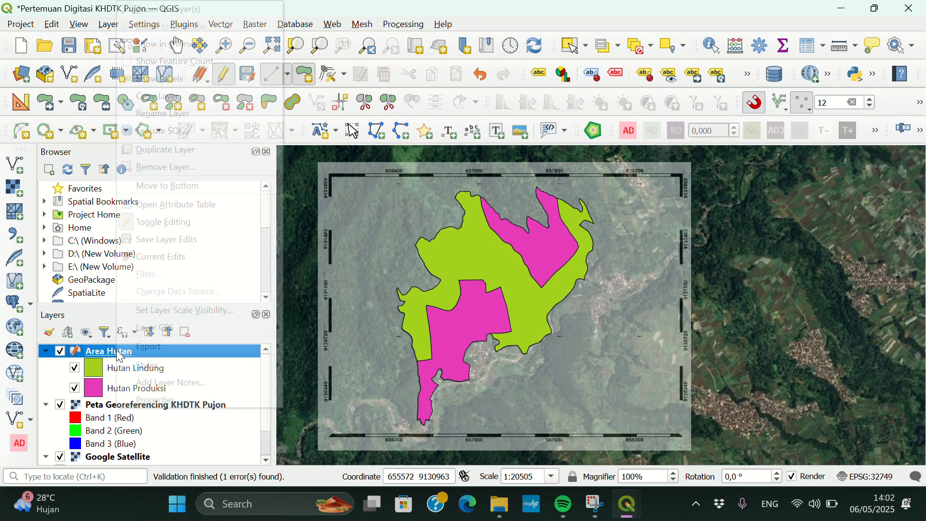
pyautogui.click(176, 400)
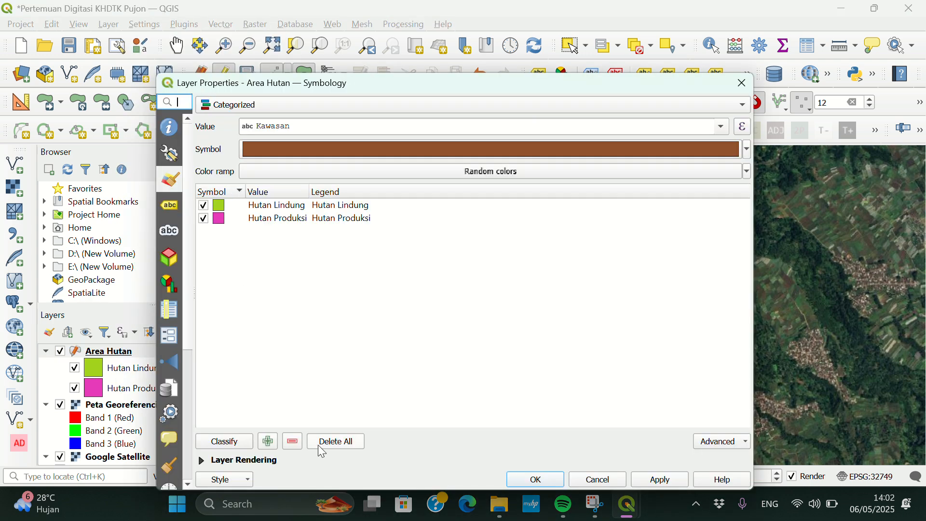
pyautogui.click(329, 441)
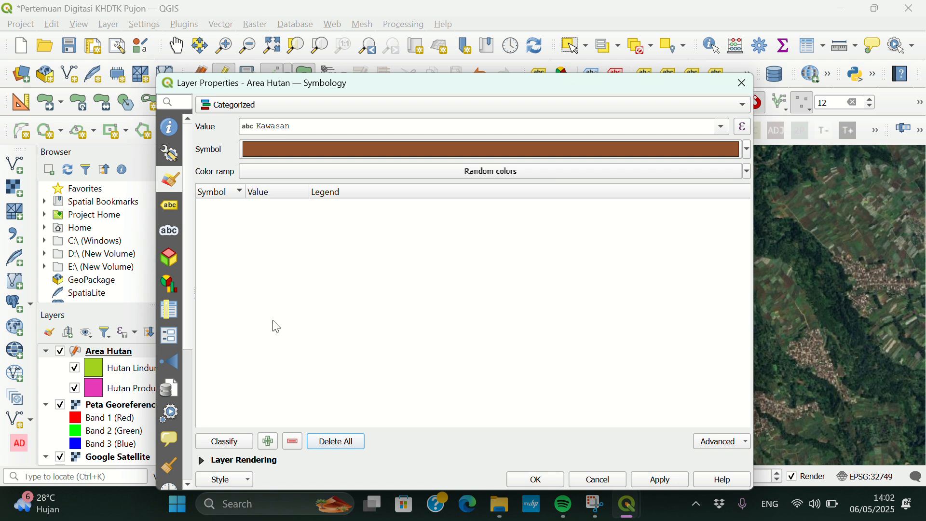
pyautogui.click(230, 443)
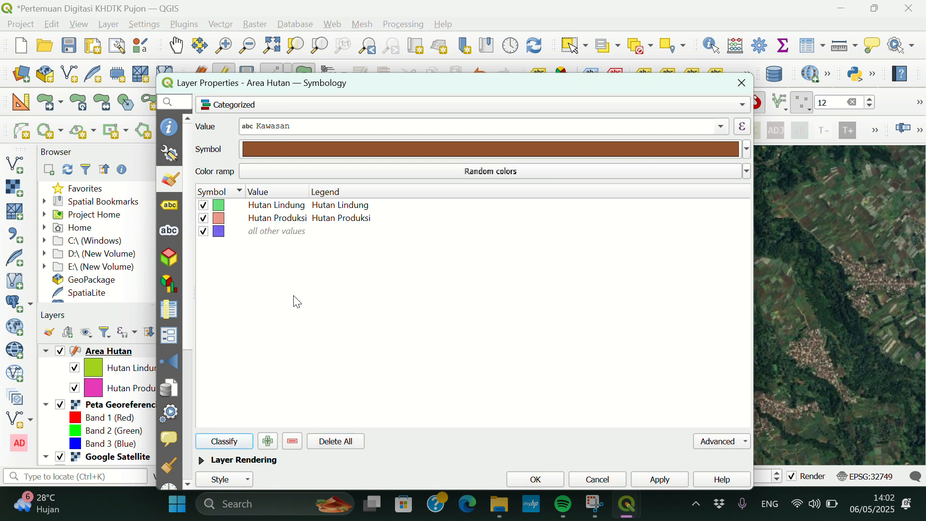
# Remove the reclassified symbology's category for all other values and apply the new Hutan Lindung and Hutan Produksi colors
pyautogui.click(299, 232)
pyautogui.click(302, 443)
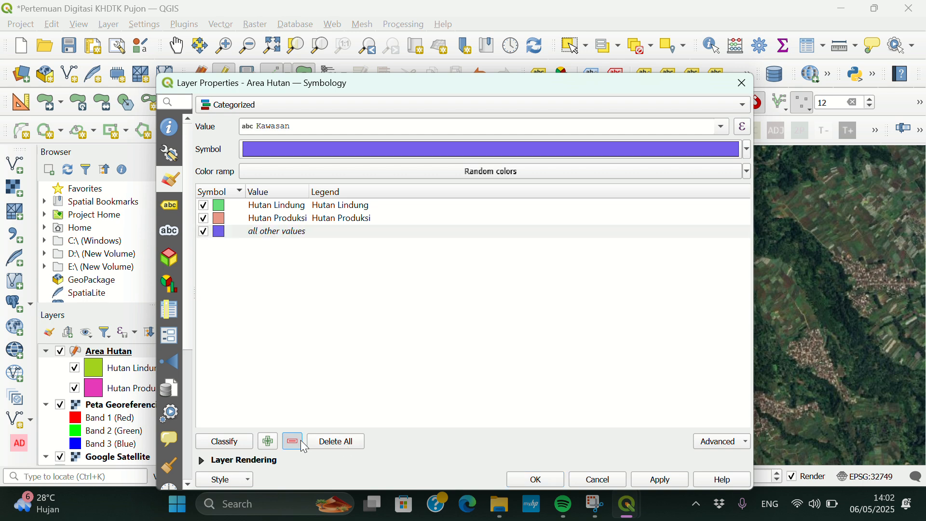
pyautogui.click(641, 479)
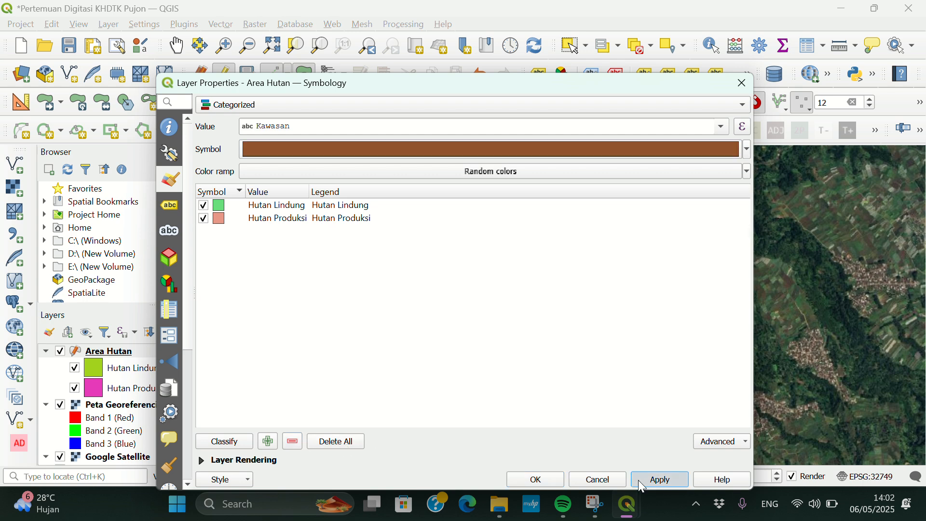
pyautogui.click(559, 479)
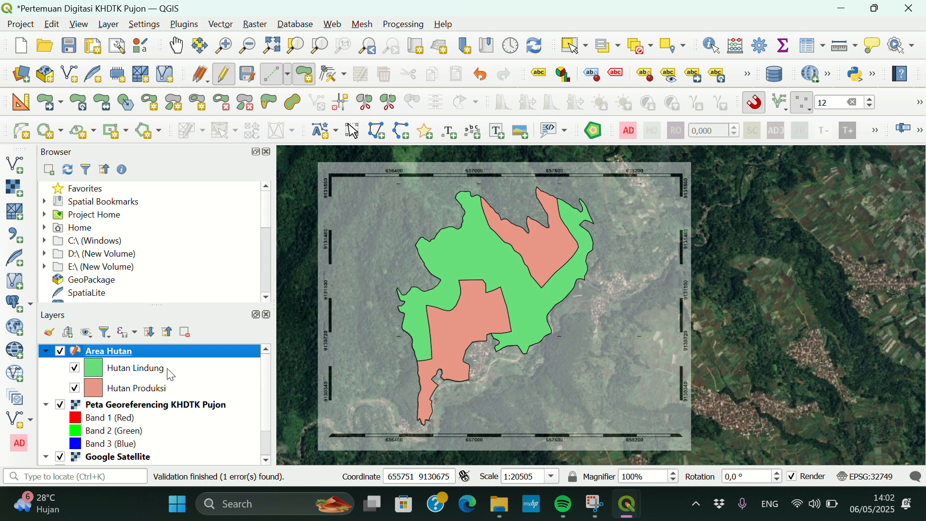
# Review the Kawasan values of the Area Hutan polygons in the layer's attribute table, and close the table
pyautogui.rightClick(99, 353)
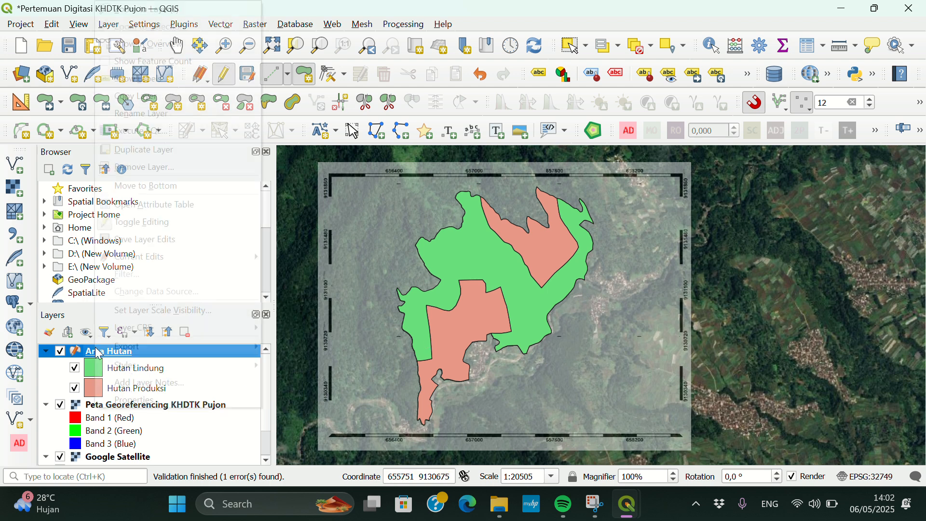
pyautogui.click(117, 206)
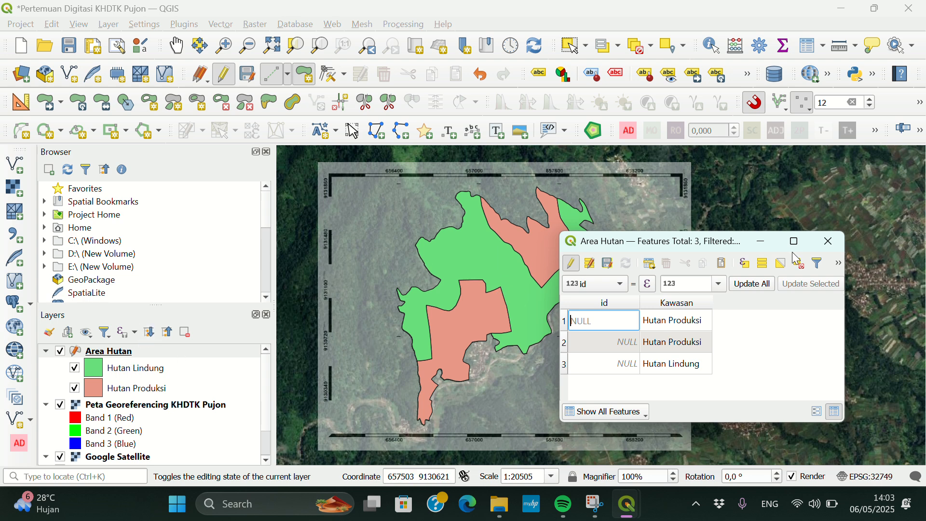
pyautogui.click(829, 241)
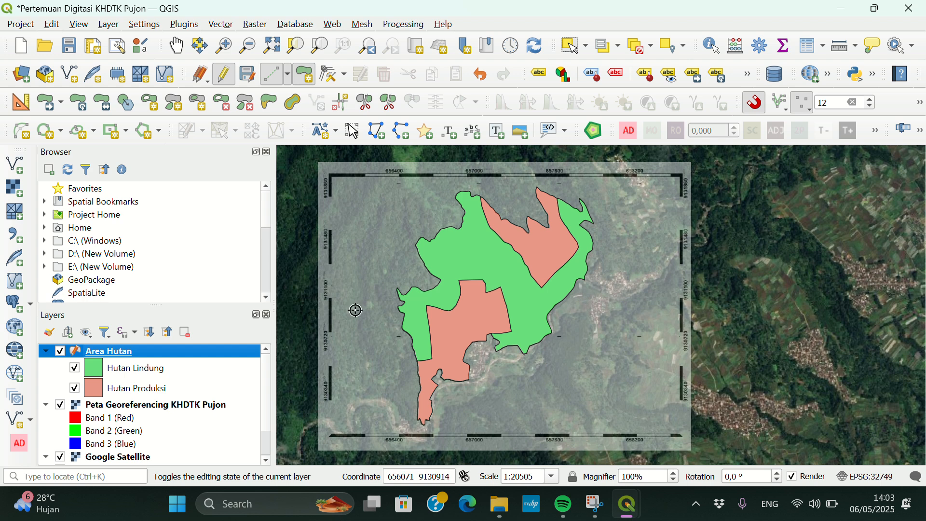
# Save the pending edits to the Area Hutan layer
pyautogui.scroll(-1, 70, 372)
pyautogui.scroll(1, 69, 372)
pyautogui.click(241, 81)
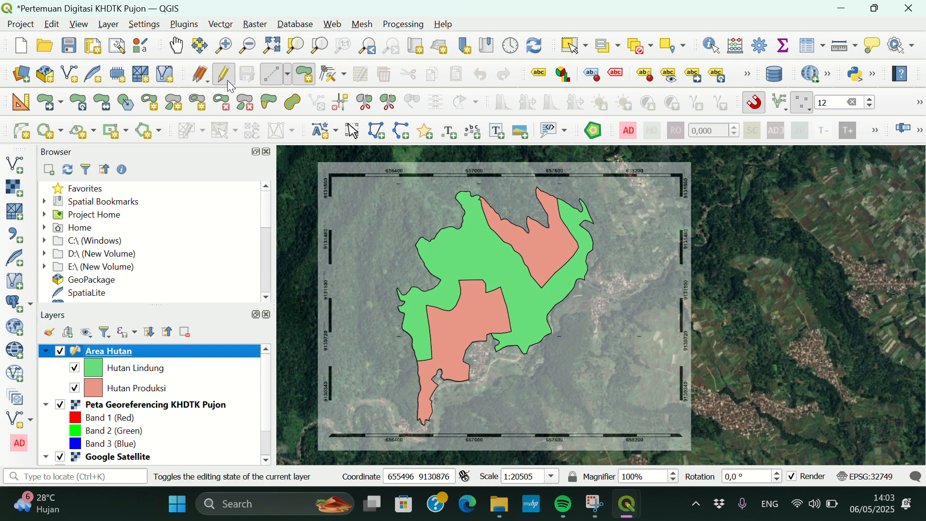
# Compare the digitised Area Hutan polygons with the georeferenced map by toggling the layer's visibility, and inspect the shared boundaries up close
pyautogui.click(61, 352)
pyautogui.click(61, 352)
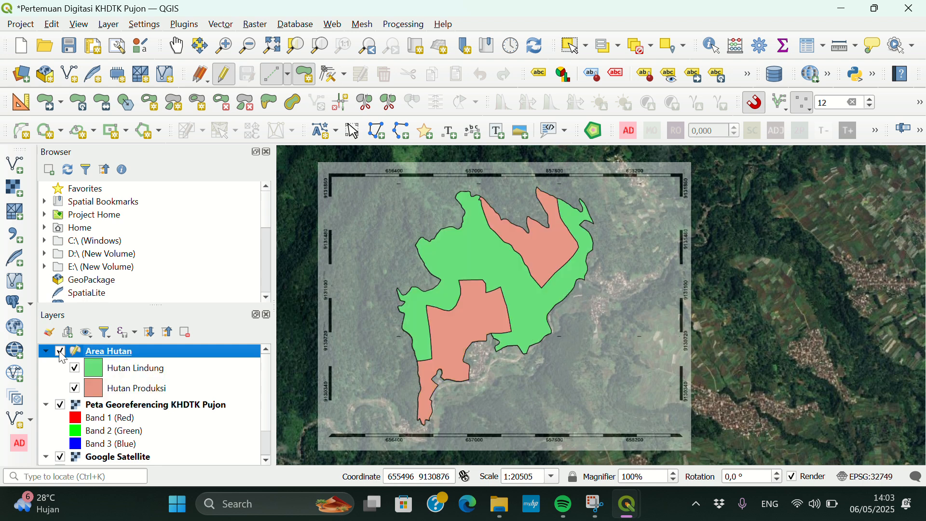
pyautogui.click(60, 352)
pyautogui.click(60, 352)
pyautogui.click(60, 352)
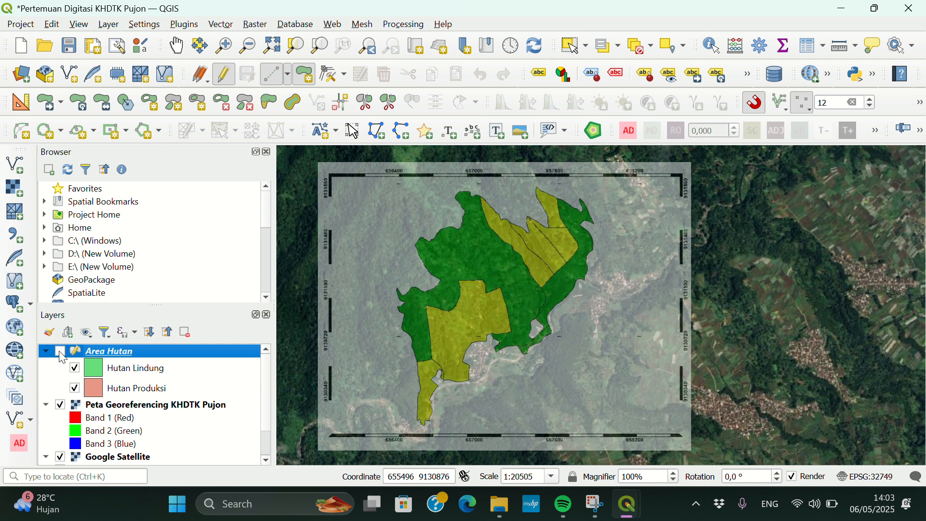
pyautogui.click(60, 352)
pyautogui.click(60, 352)
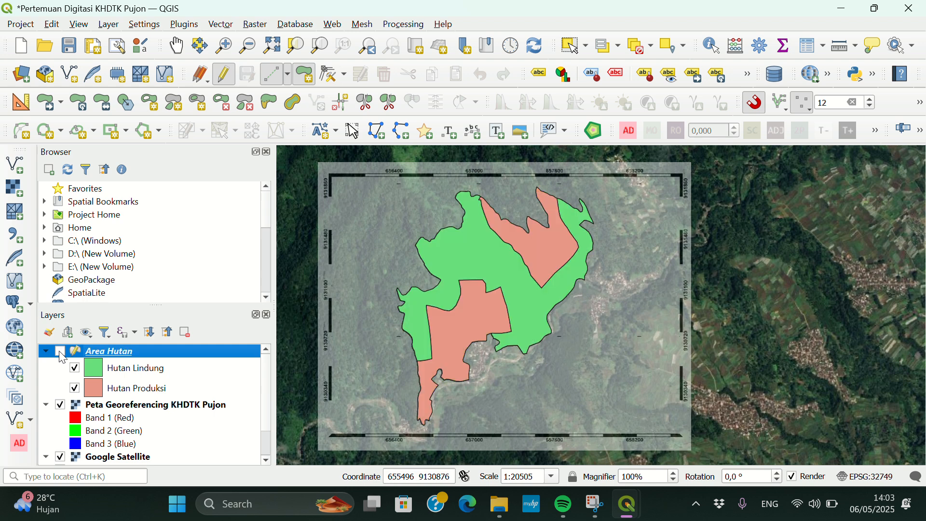
pyautogui.click(60, 352)
pyautogui.scroll(3, 433, 338)
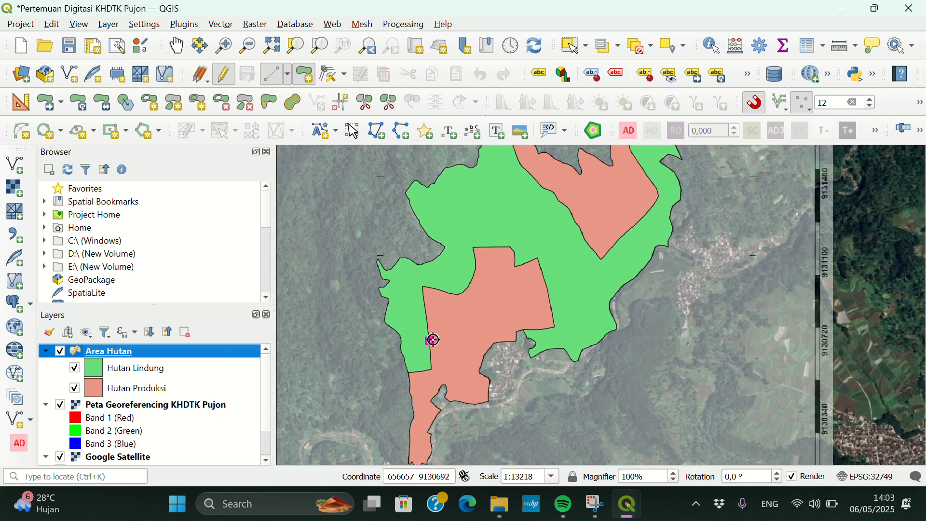
pyautogui.scroll(1, 432, 340)
pyautogui.scroll(-4, 432, 340)
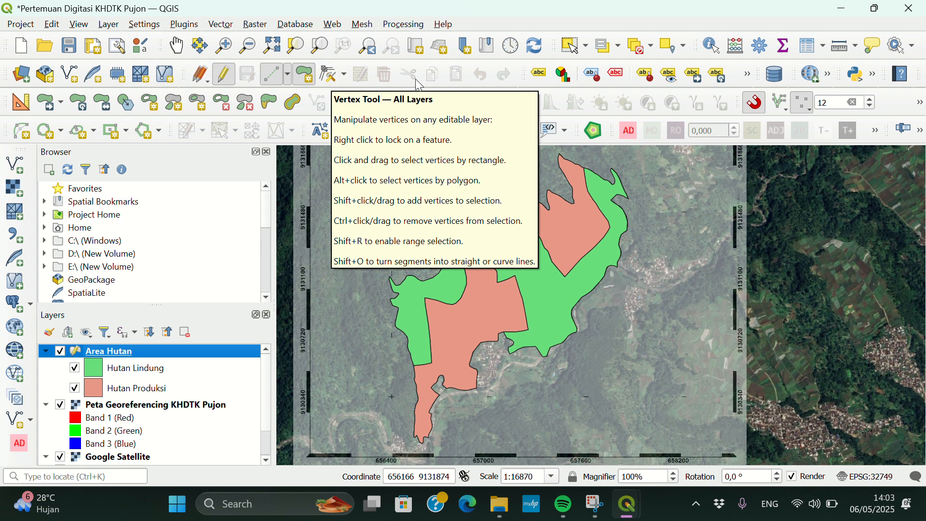
# Check the available snapping types, keeping snapping enabled on Vertex
pyautogui.click(755, 105)
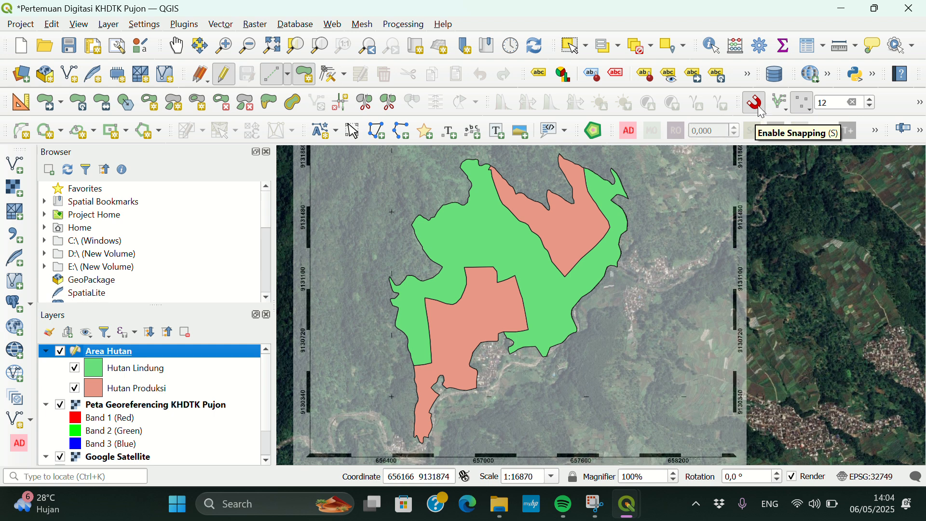
pyautogui.click(801, 111)
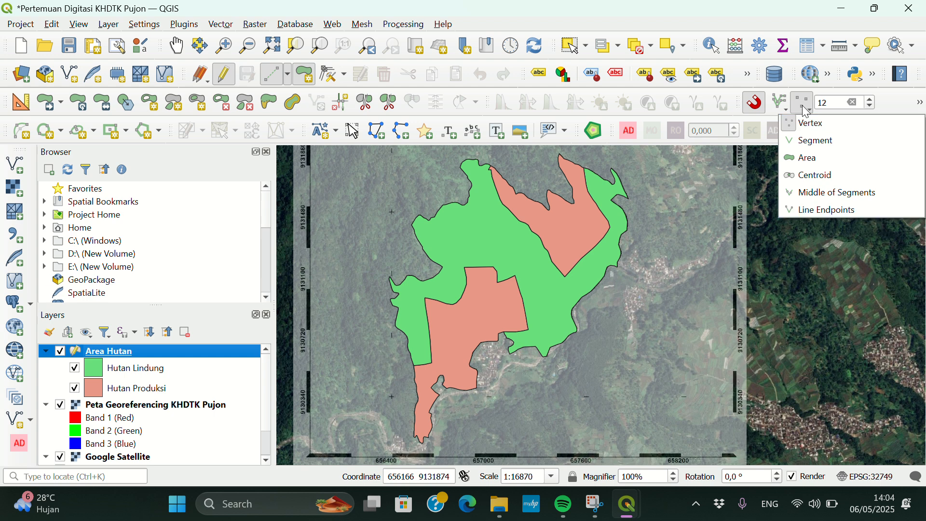
pyautogui.click(803, 105)
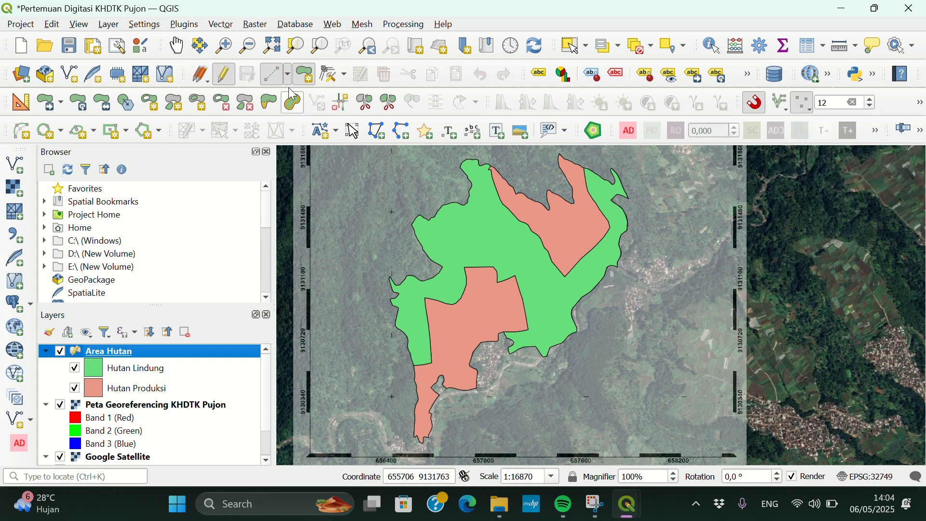
# End the editing session on the Area Hutan layer
pyautogui.click(225, 76)
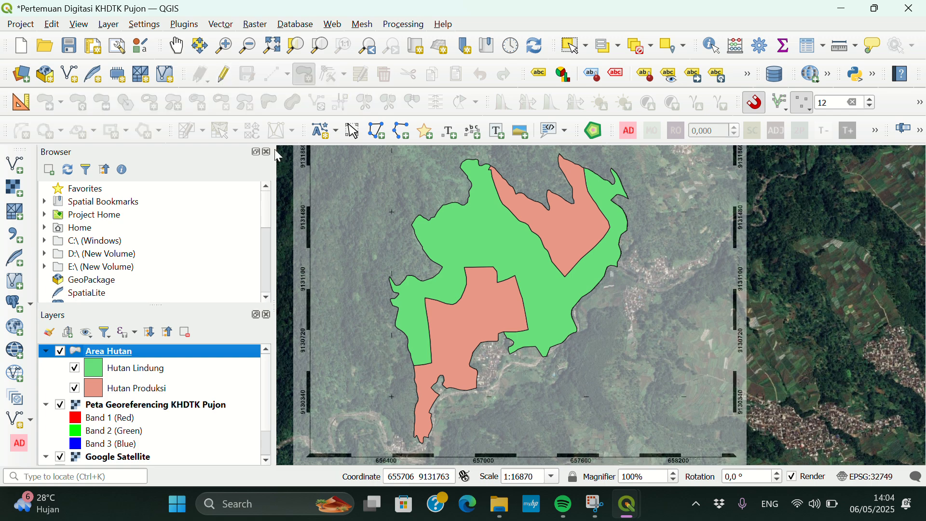
pyautogui.scroll(-2, 378, 316)
pyautogui.scroll(-2, 686, 213)
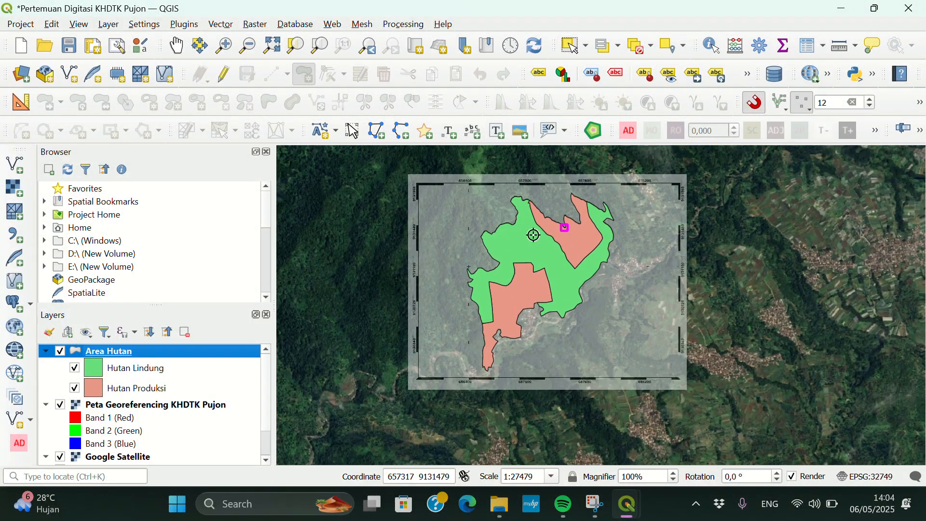
pyautogui.scroll(-1, 490, 258)
pyautogui.scroll(1, 593, 282)
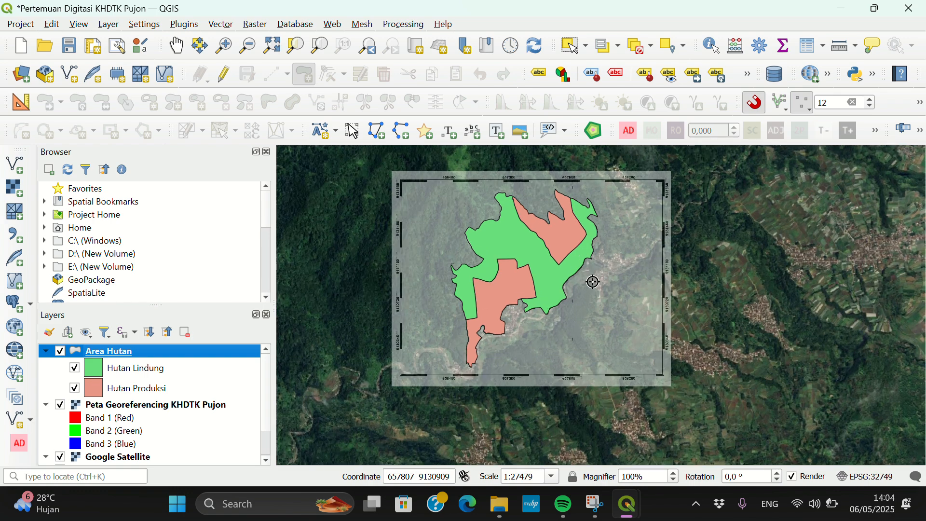
pyautogui.scroll(6, 677, 299)
pyautogui.scroll(-7, 678, 299)
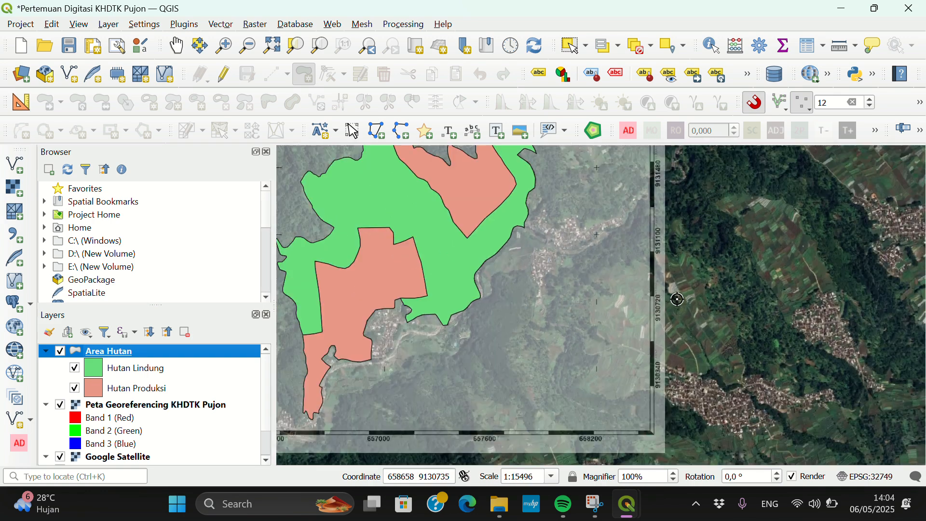
pyautogui.scroll(-2, 678, 299)
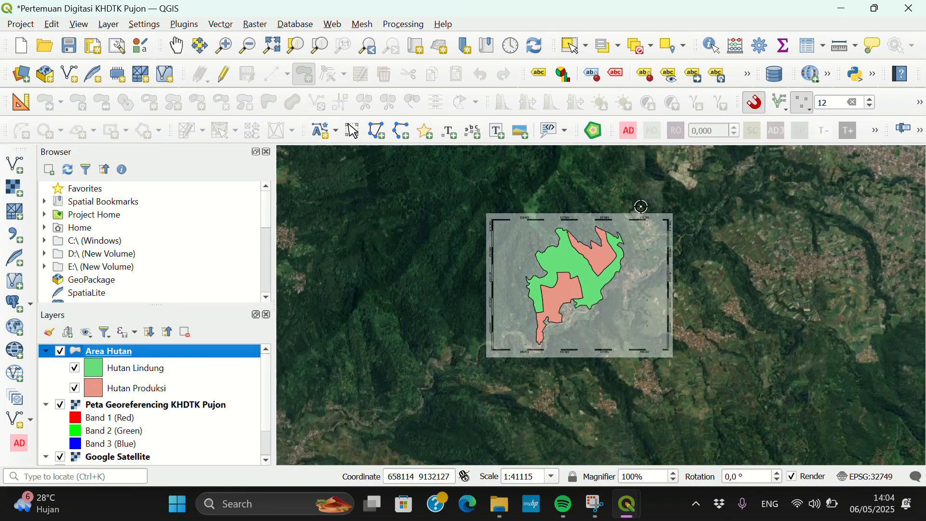